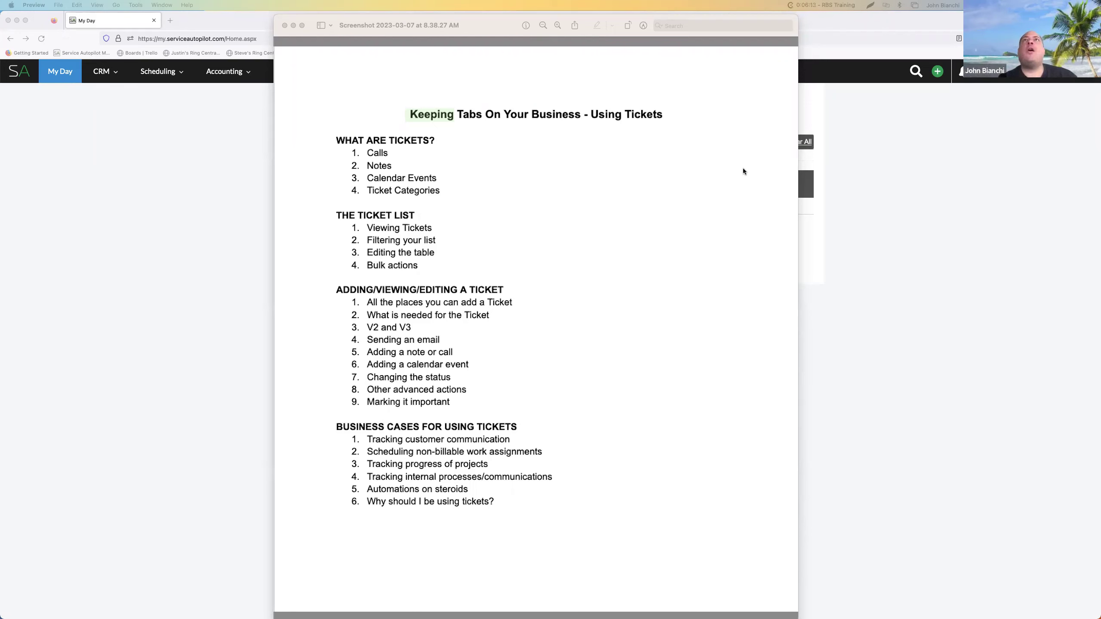
# Focus the Keeping Tabs On Your Business outline to clear the word highlight, and shift its window slightly right.
pyautogui.click(580, 155)
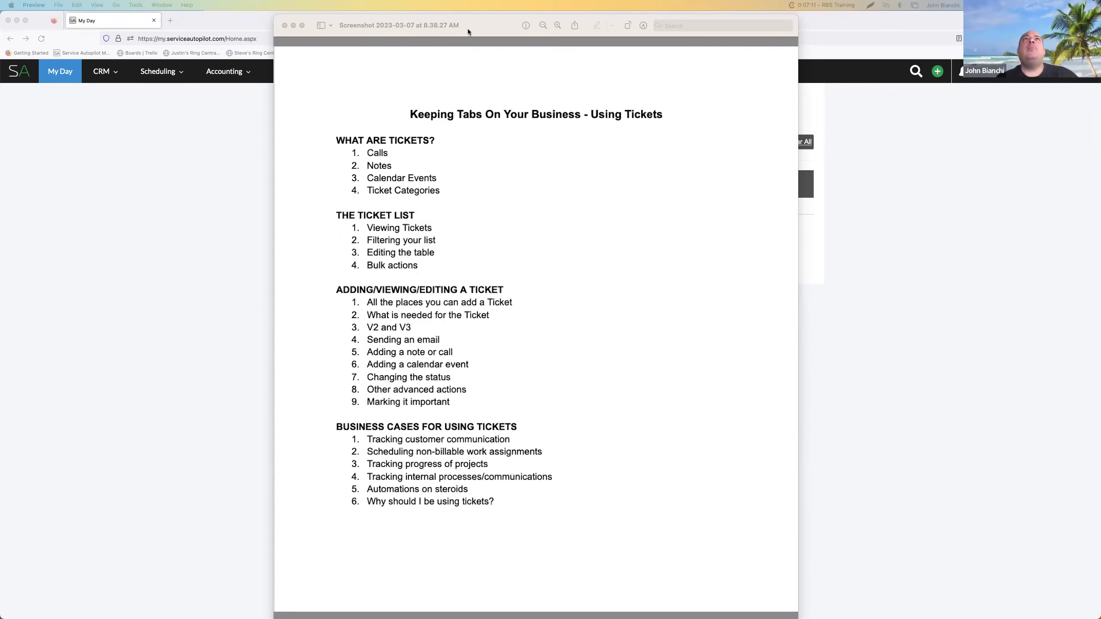
pyautogui.moveTo(468, 29)
pyautogui.mouseDown()
pyautogui.moveTo(509, 29)
pyautogui.moveTo(476, 29)
pyautogui.mouseUp()
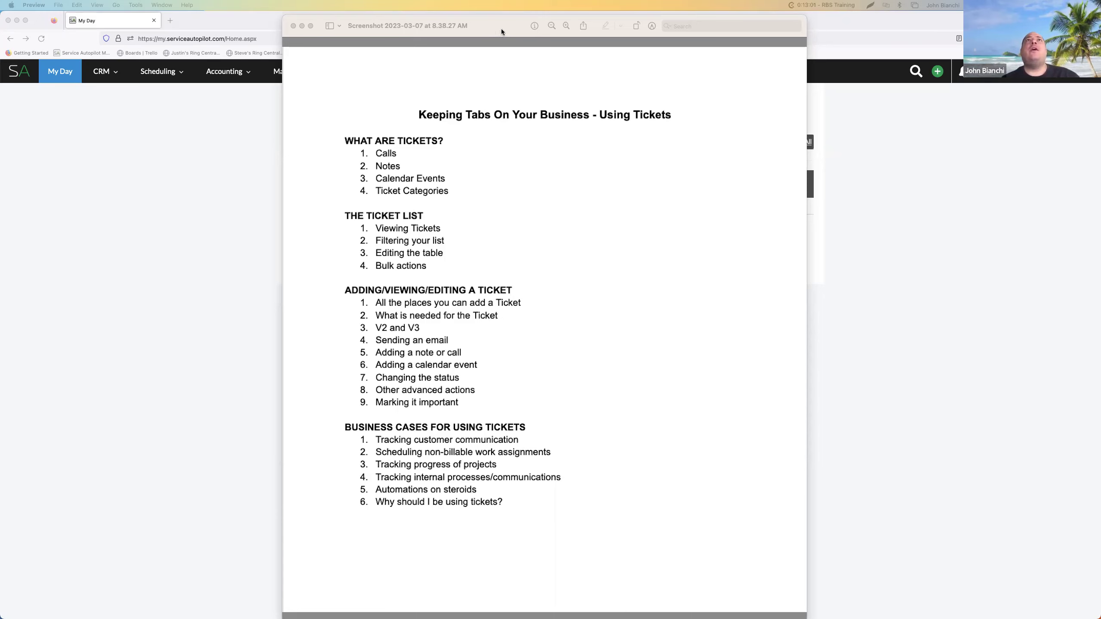
pyautogui.moveTo(501, 28); pyautogui.dragTo(284, 55)
pyautogui.moveTo(353, 39)
pyautogui.mouseDown()
pyautogui.moveTo(696, 44)
pyautogui.moveTo(347, 35)
pyautogui.moveTo(344, 22)
pyautogui.mouseUp()
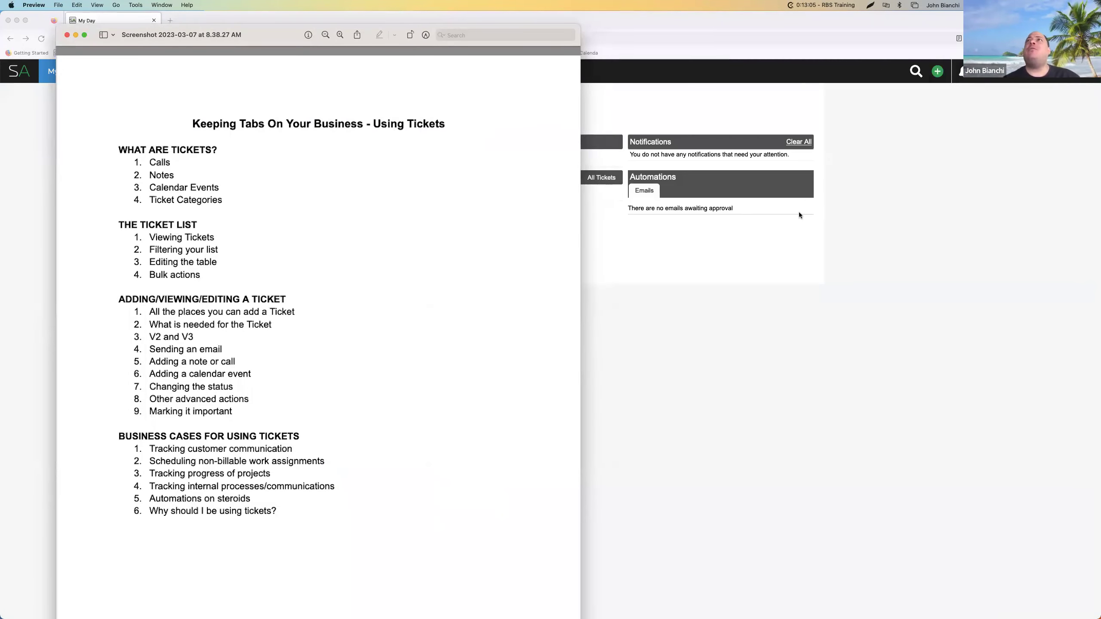
pyautogui.moveTo(262, 38); pyautogui.dragTo(475, 34)
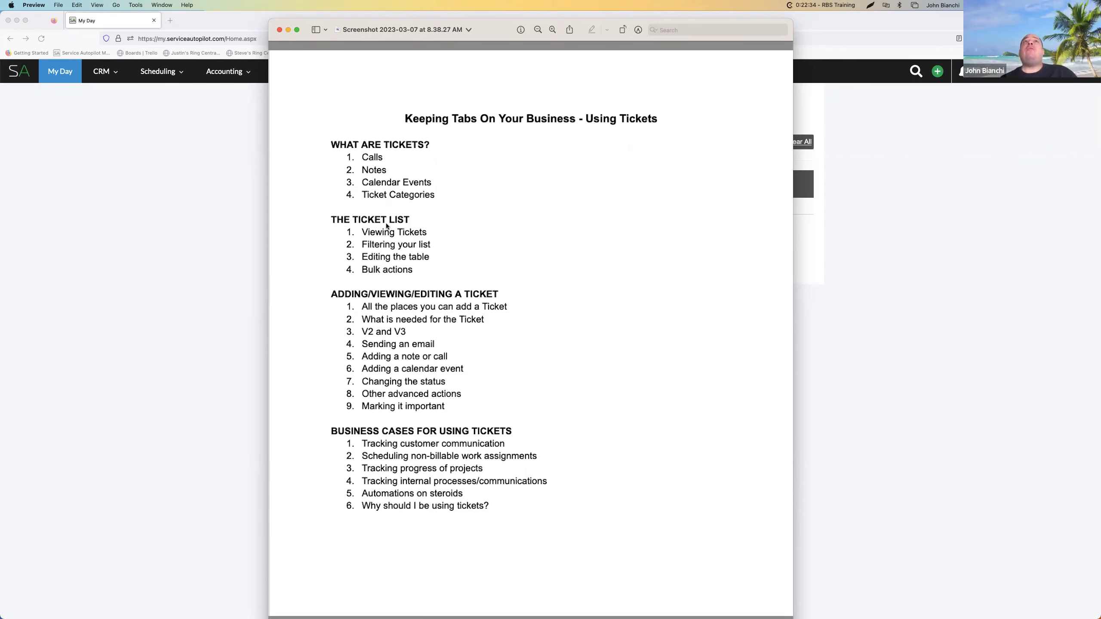
# Close the outline window, go to CRM > Tickets (To Do's), and dismiss the Introducing Tickets prompt.
pyautogui.click(280, 30)
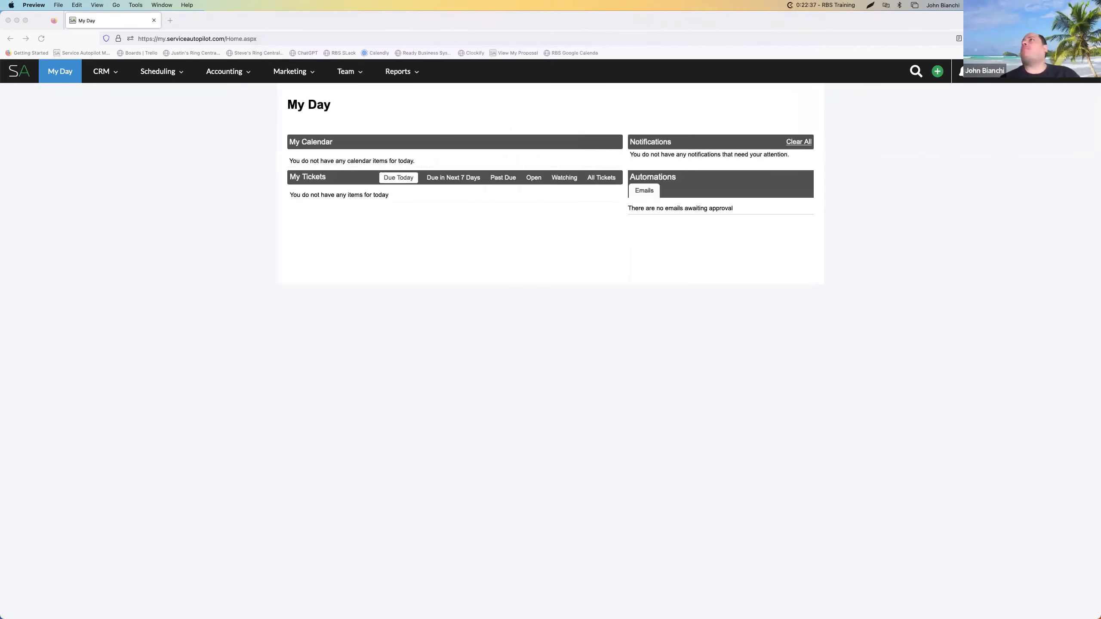
pyautogui.click(113, 73)
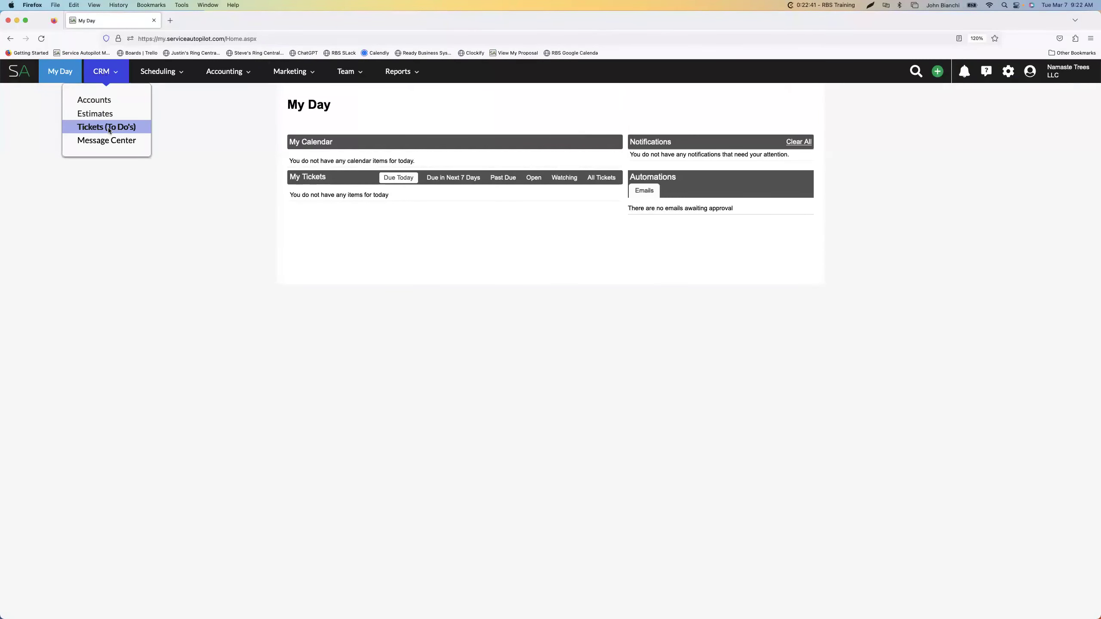
pyautogui.click(109, 128)
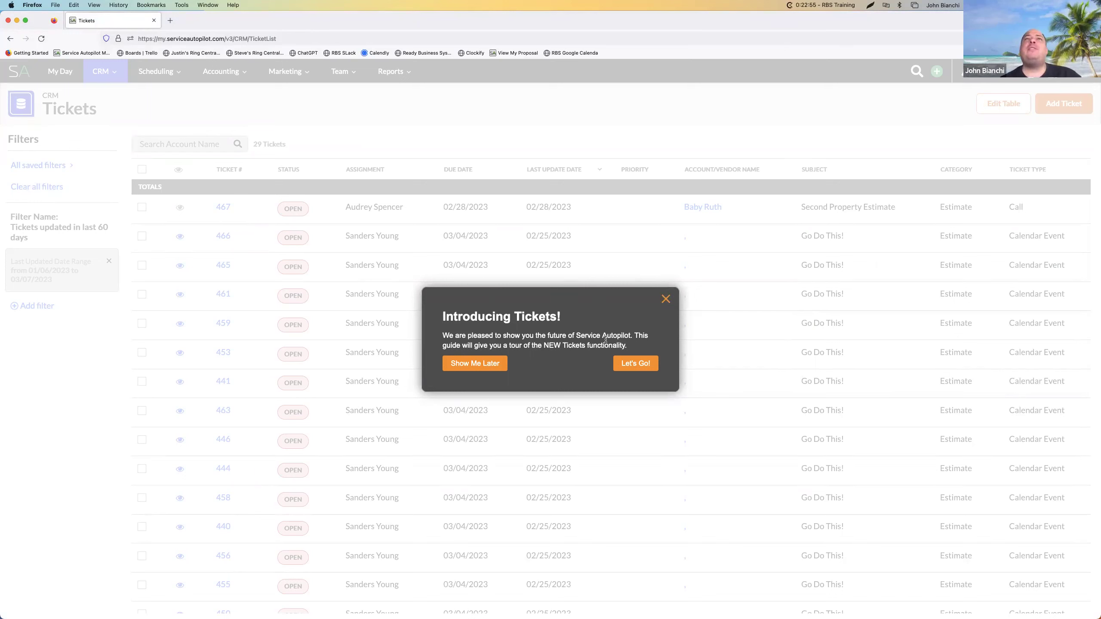
pyautogui.click(667, 299)
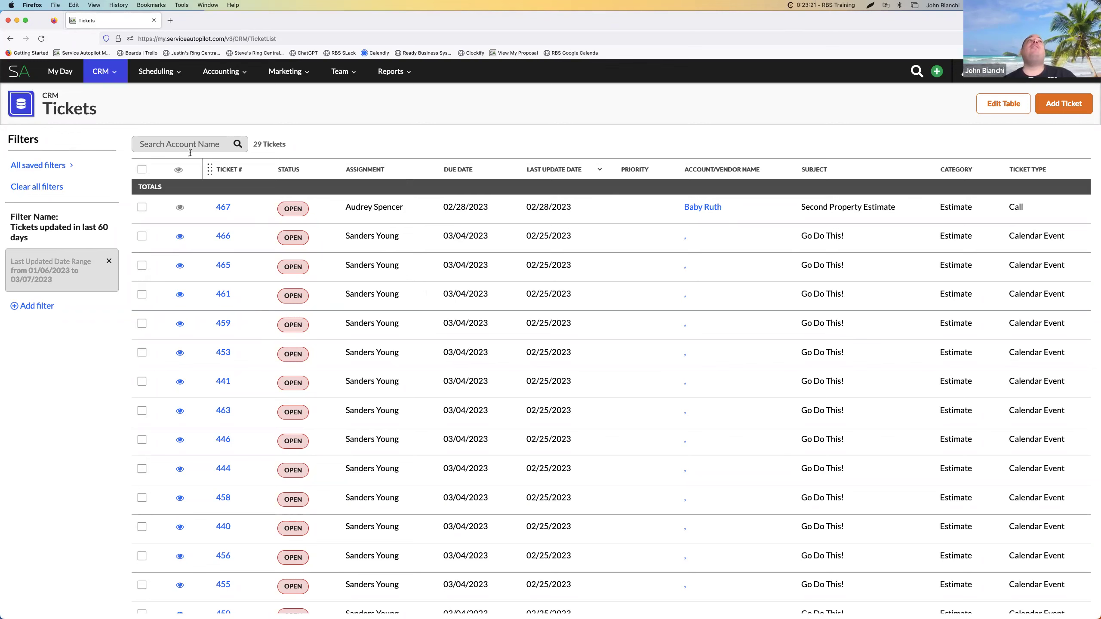
# Clear all filters from the Tickets list, removing the last-60-days date range.
pyautogui.click(51, 186)
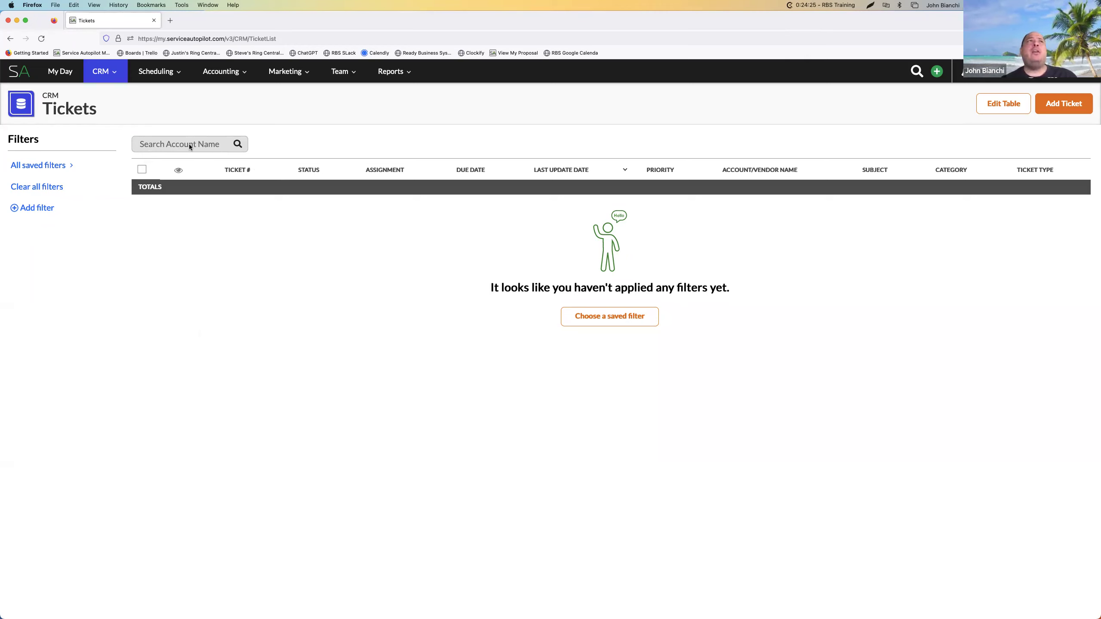
# Search globally for 'test' and compare the ticket, client/lead and payment results.
pyautogui.click(920, 75)
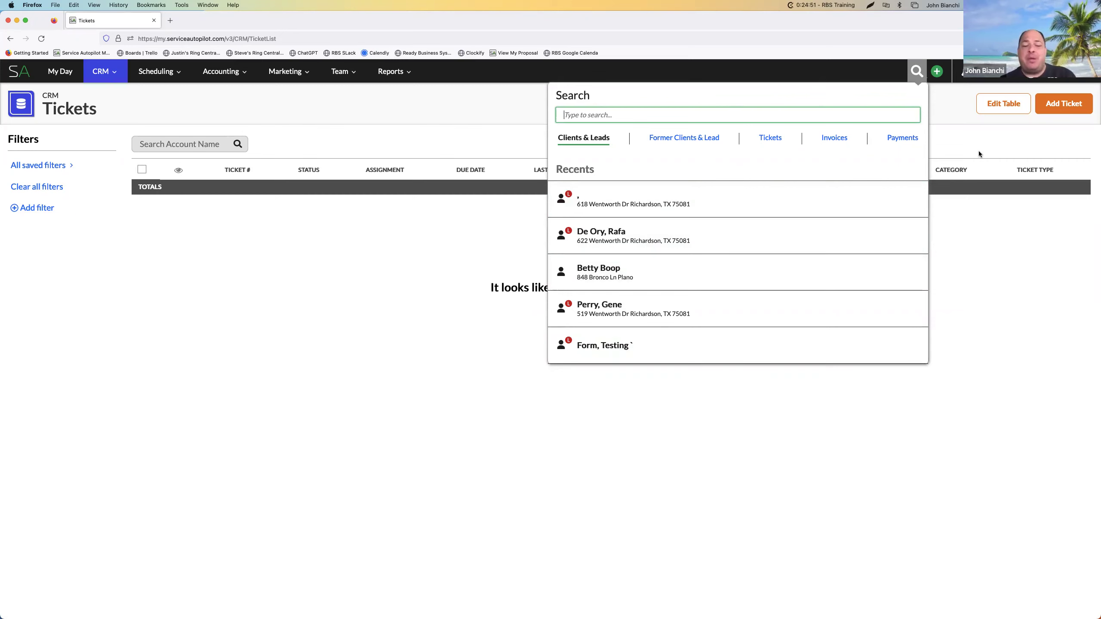
pyautogui.write('te')
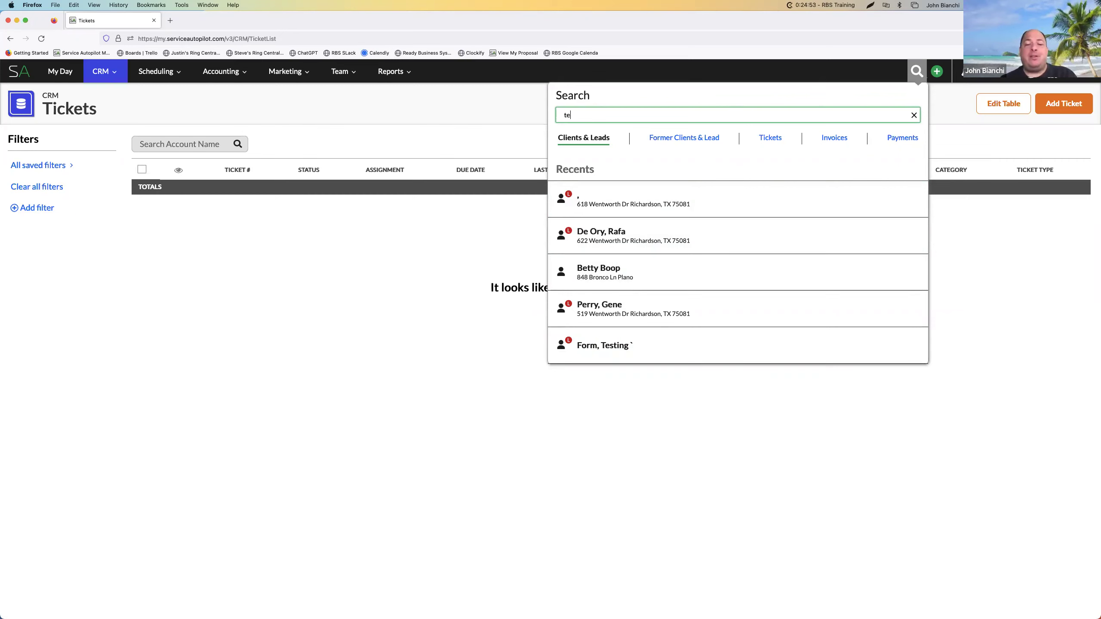
pyautogui.write('st')
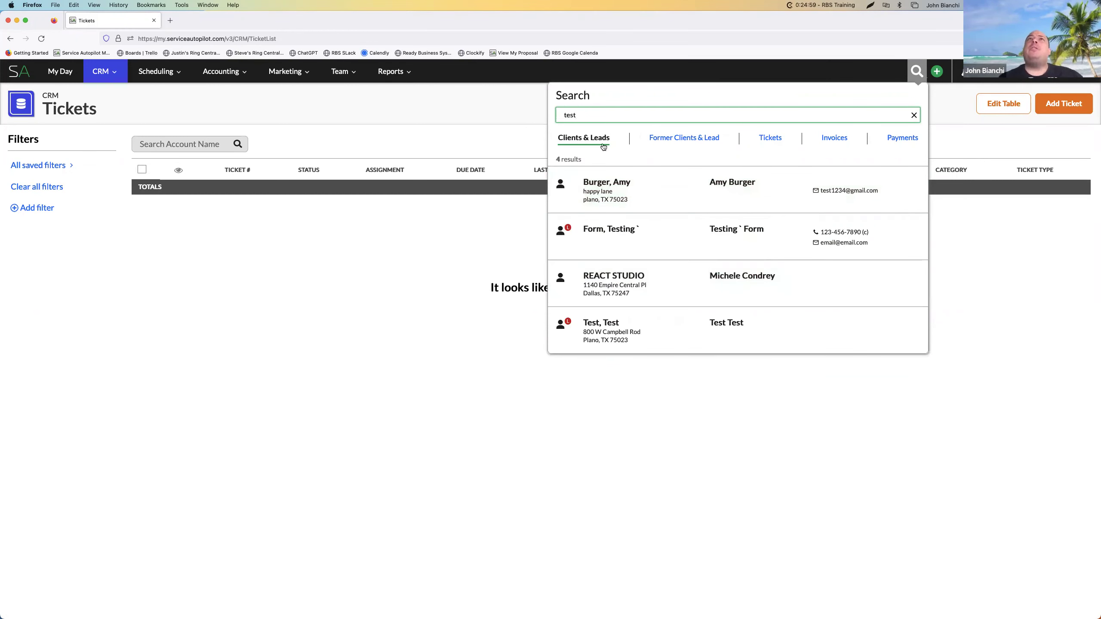
pyautogui.click(775, 141)
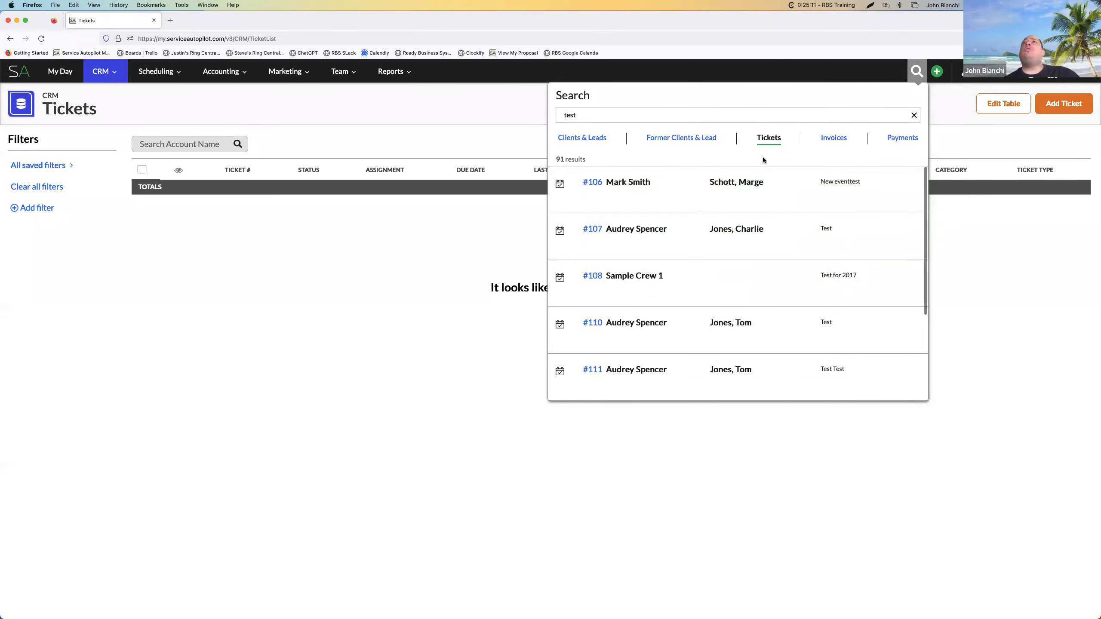
pyautogui.click(604, 140)
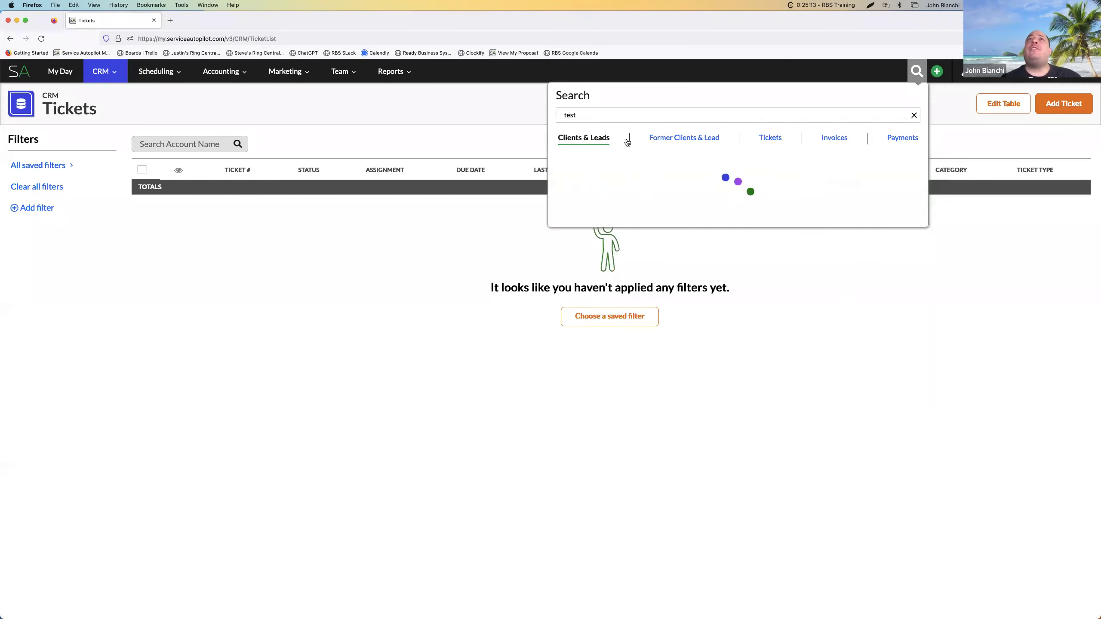
pyautogui.click(775, 138)
pyautogui.click(900, 138)
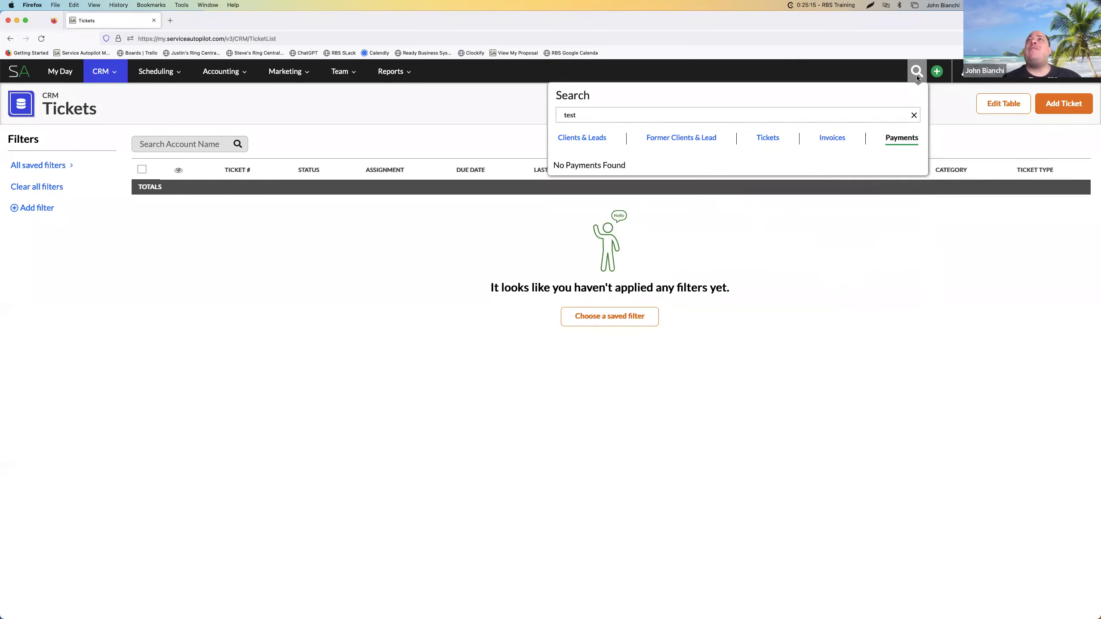
pyautogui.click(917, 77)
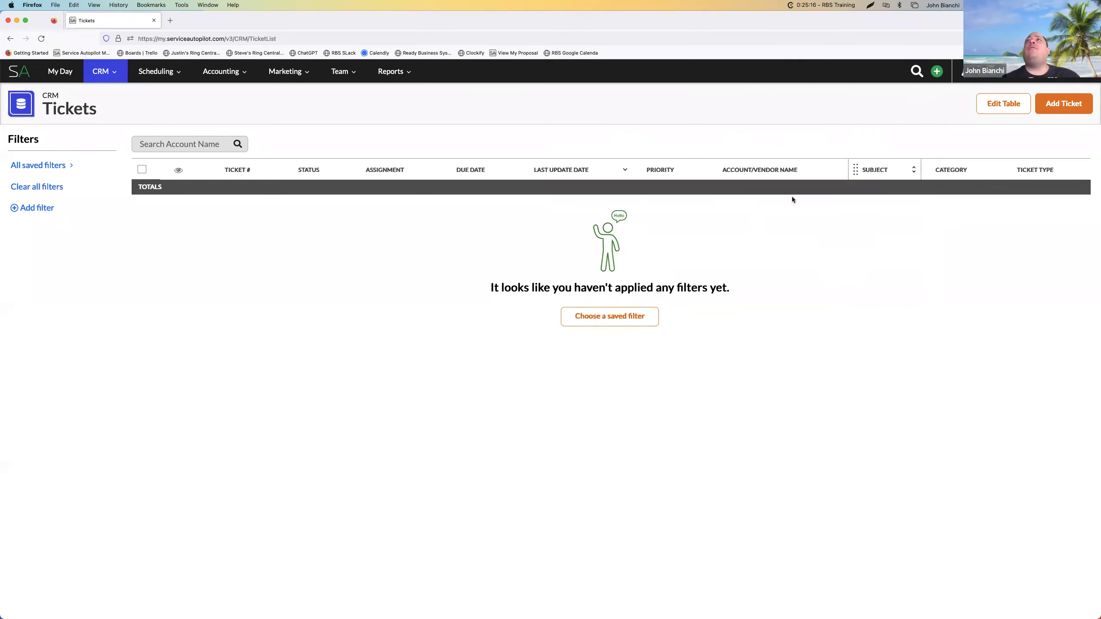
# Reopen the search, recheck client and ticket matches for 'test', then clear the query.
pyautogui.click(912, 74)
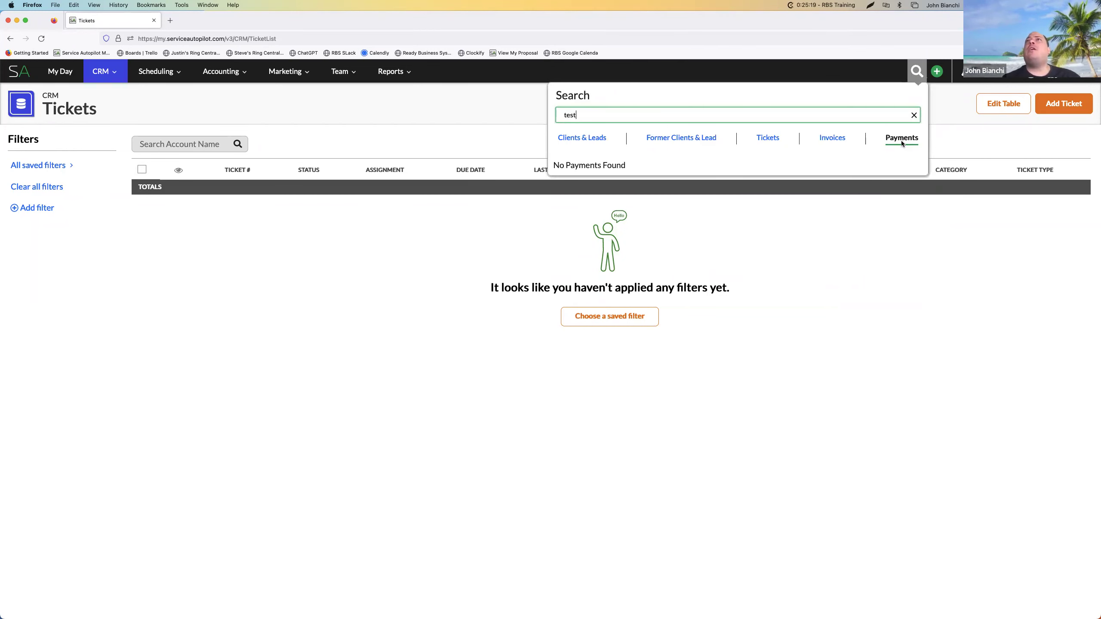
pyautogui.click(596, 144)
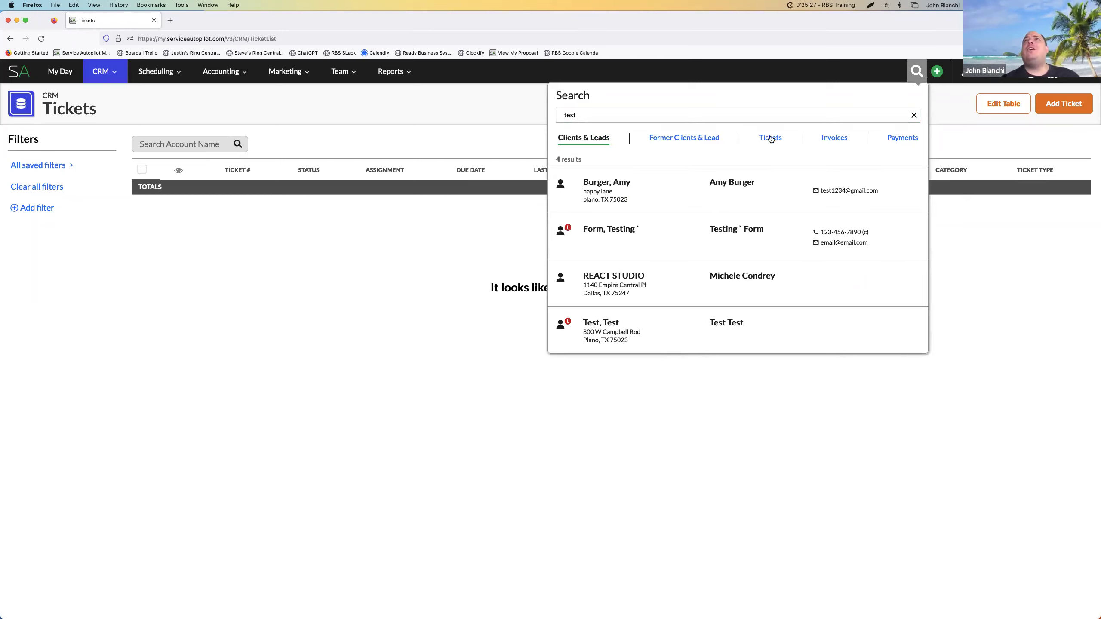
pyautogui.click(771, 139)
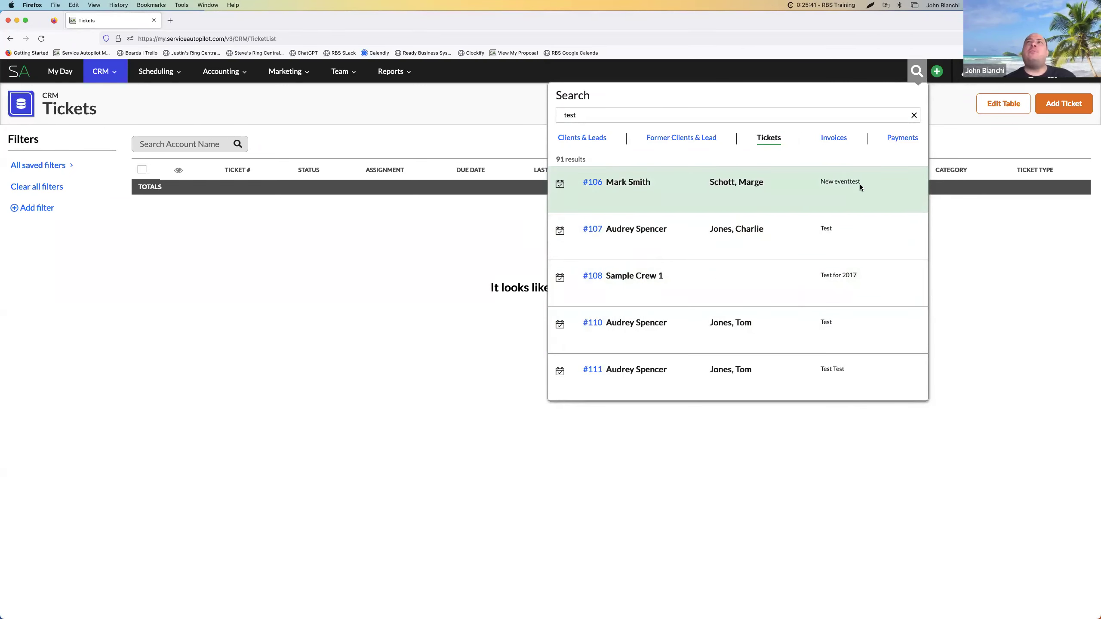
pyautogui.click(914, 115)
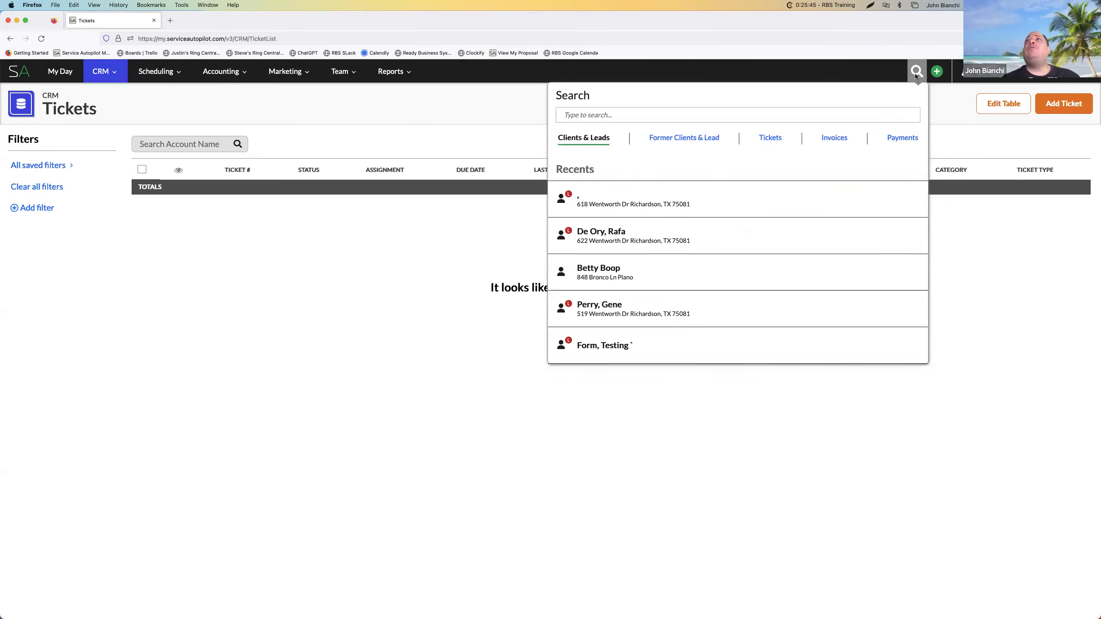
pyautogui.moveTo(103, 112)
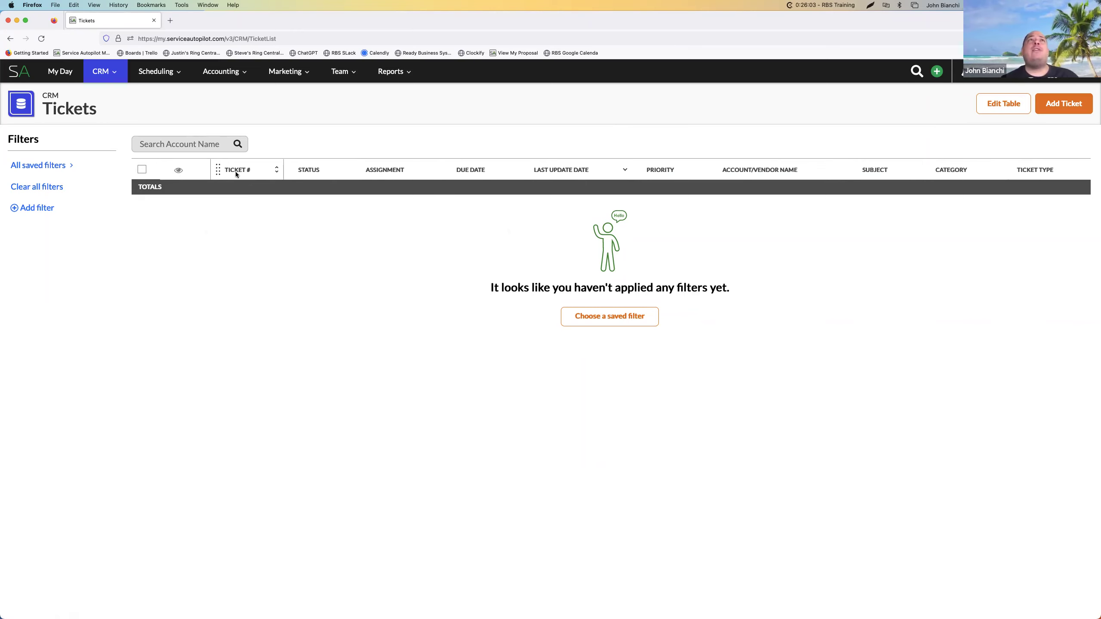
# Move the Account/Vendor Name column to sit after Last Update Date, ahead of Priority.
pyautogui.moveTo(694, 173); pyautogui.dragTo(297, 174)
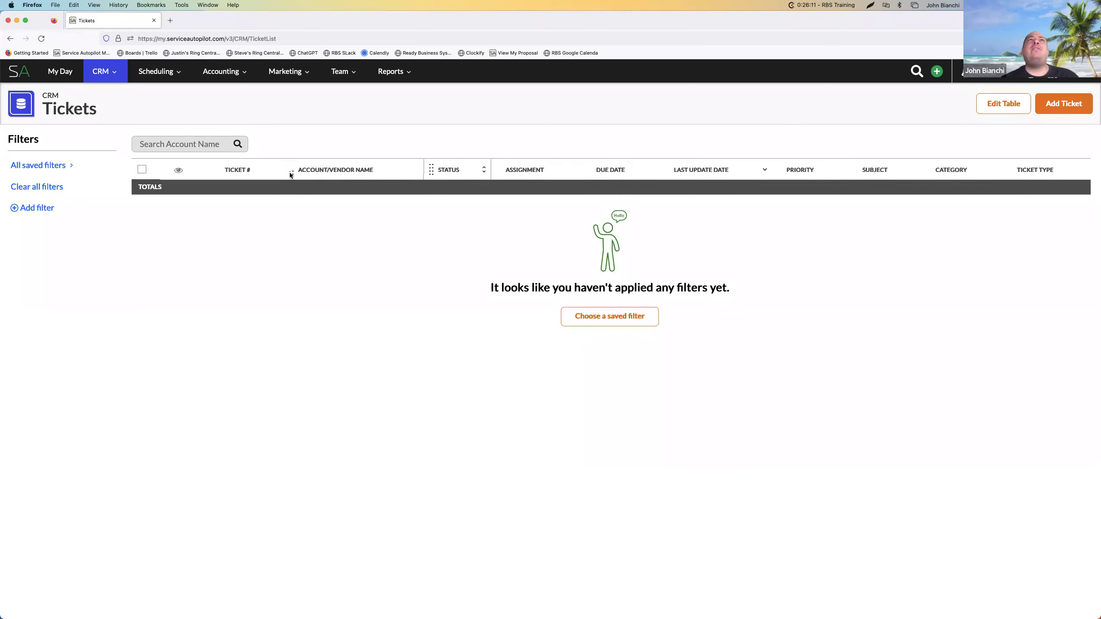
pyautogui.moveTo(291, 171); pyautogui.dragTo(747, 171)
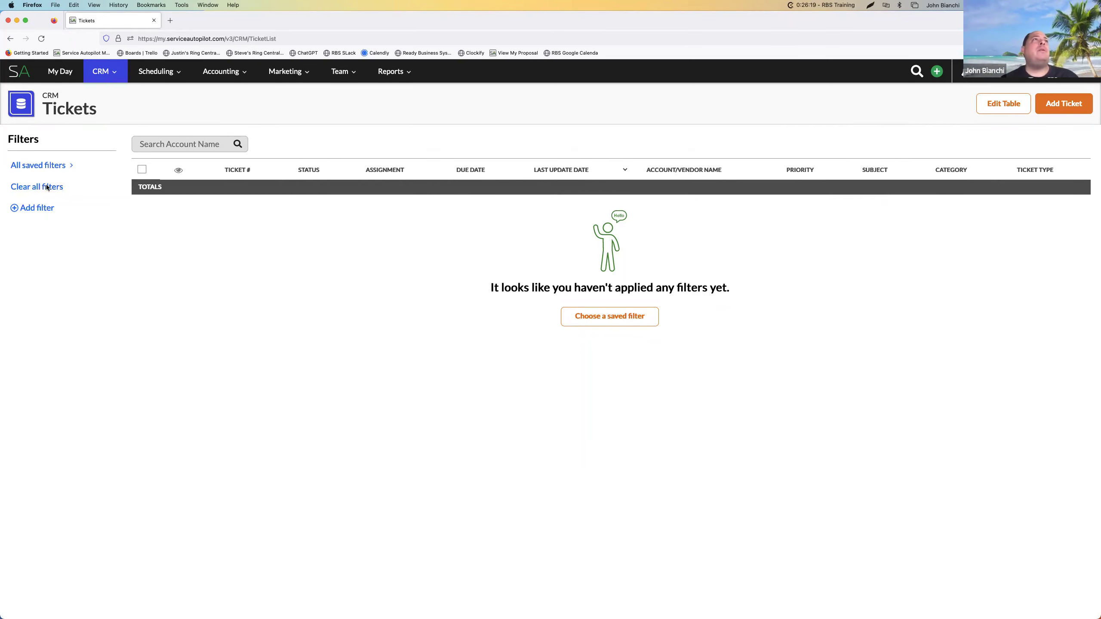
# Apply the Open tickets saved filter so the list shows 37 tickets.
pyautogui.click(45, 167)
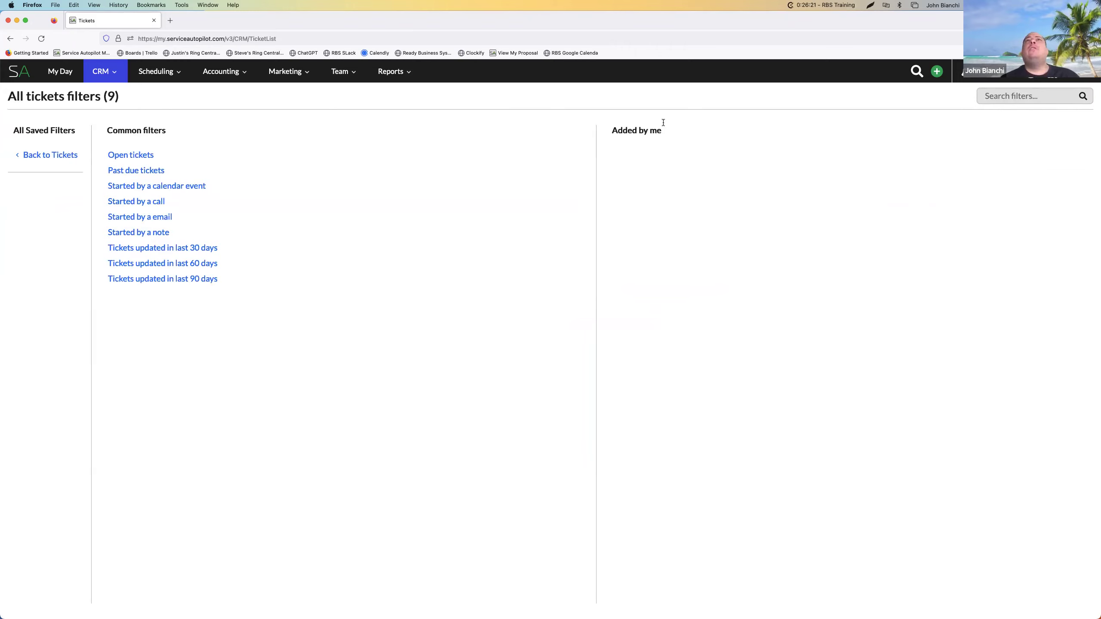
pyautogui.click(130, 155)
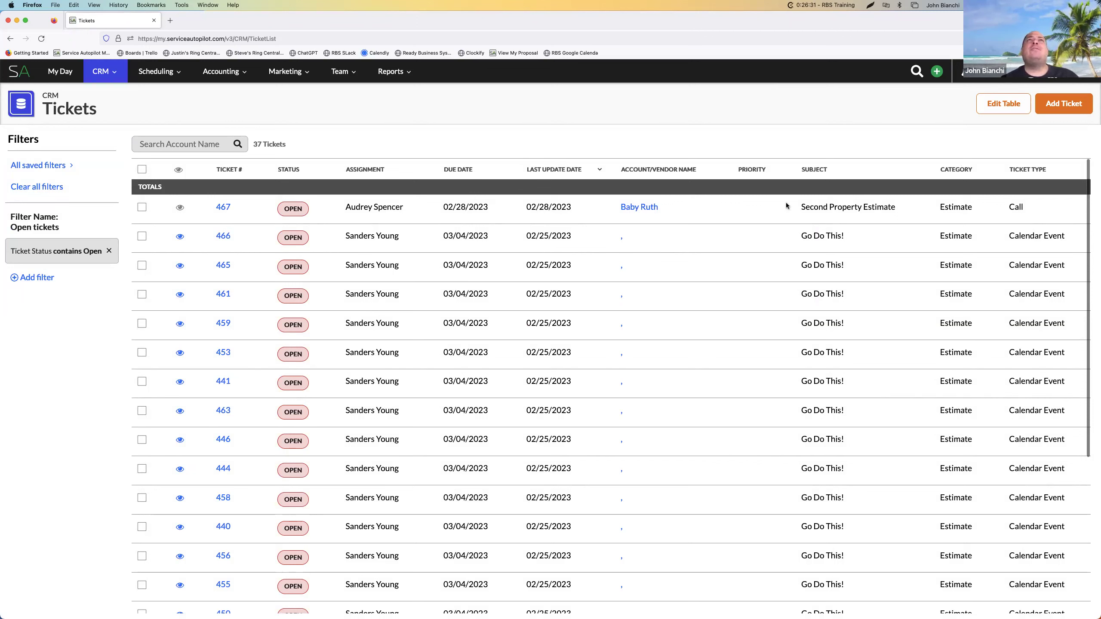
pyautogui.click(1003, 103)
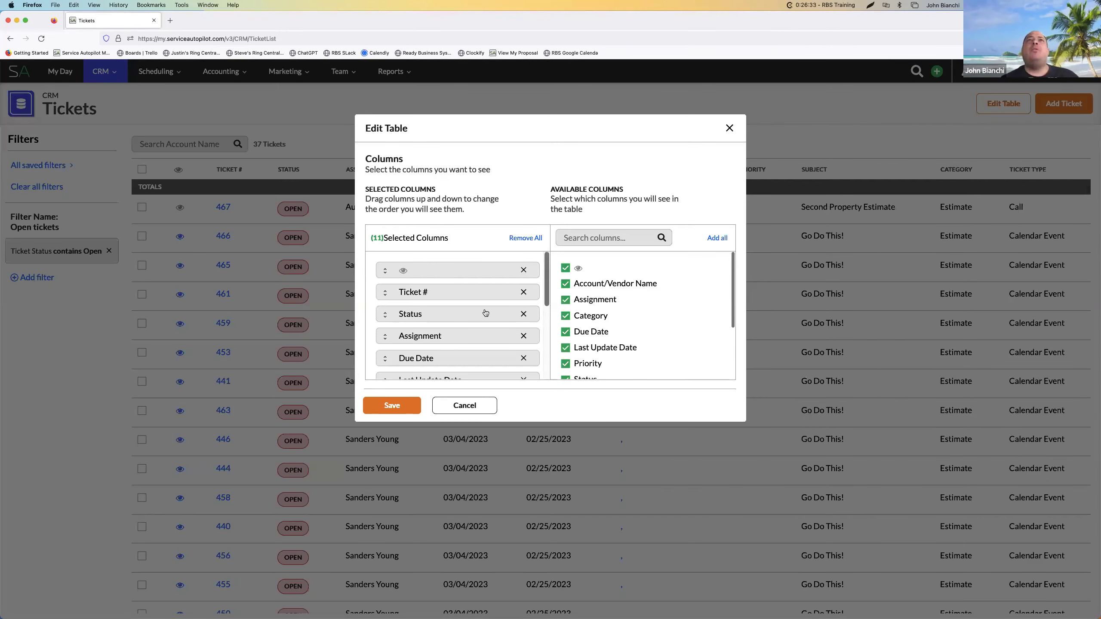
pyautogui.scroll(-3, 590, 319)
pyautogui.scroll(3, 607, 320)
pyautogui.scroll(-4, 464, 317)
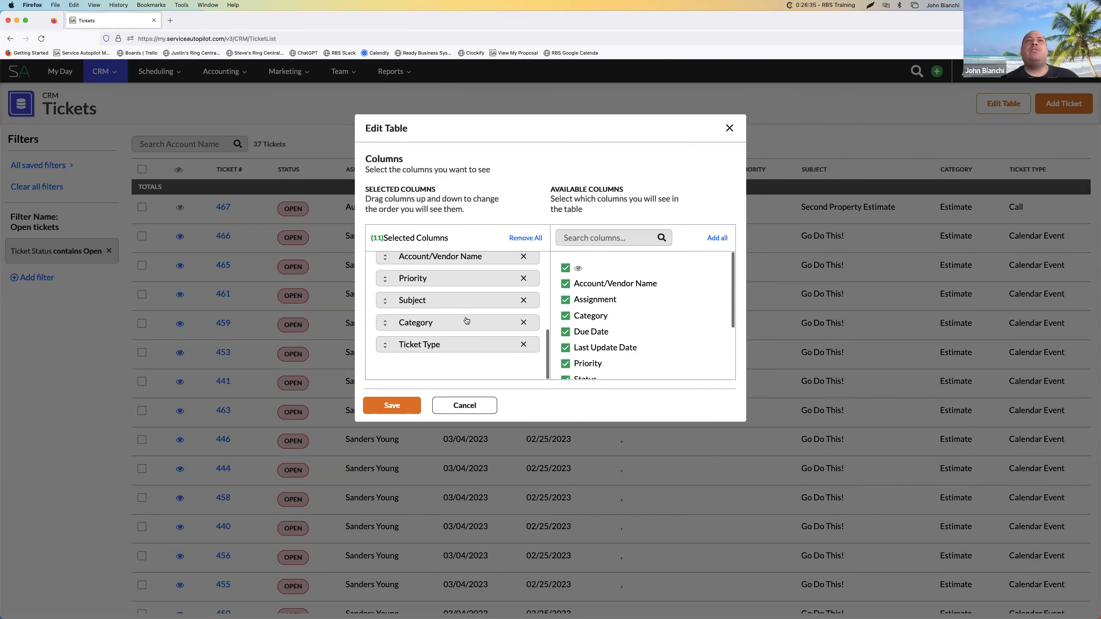
pyautogui.scroll(4, 464, 317)
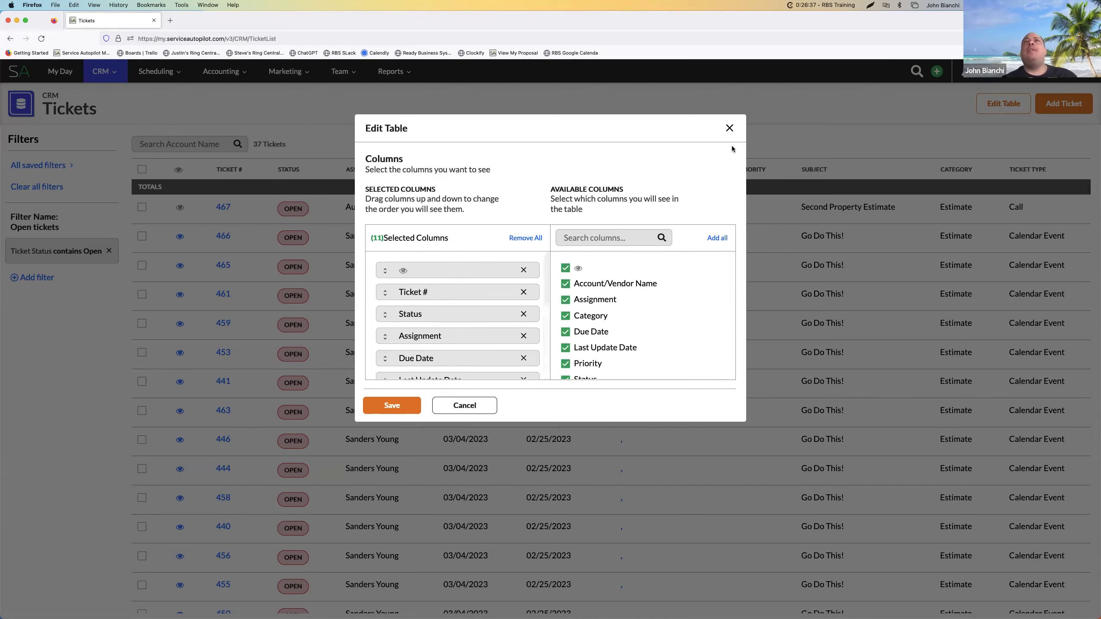
pyautogui.click(730, 127)
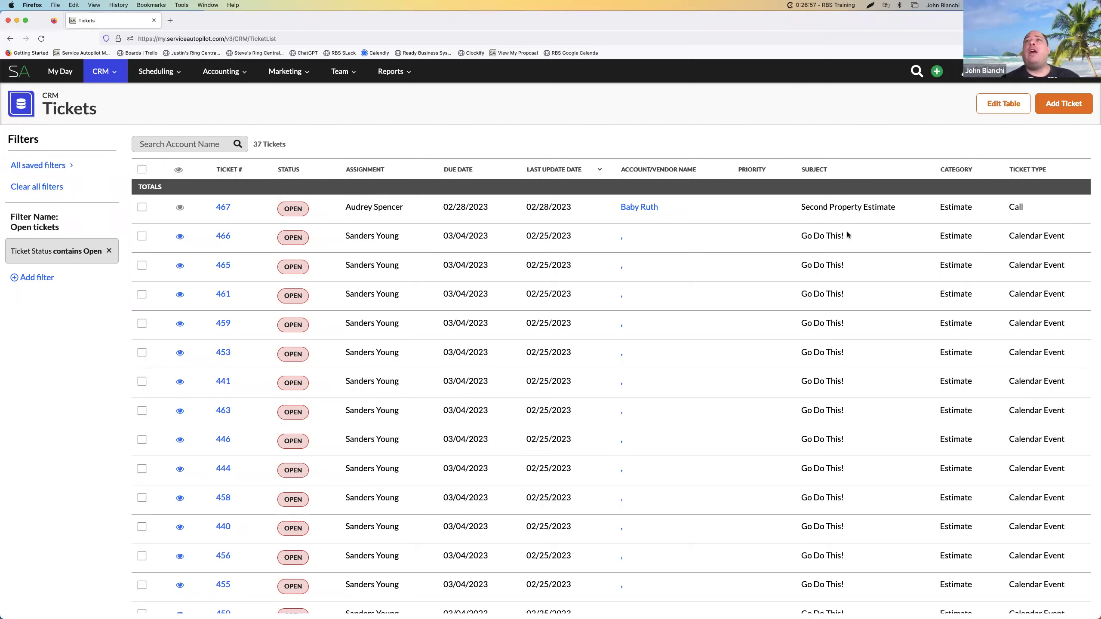
# Try sorting by Subject and Due Date, then sort by Ticket # descending with 467 first.
pyautogui.click(843, 170)
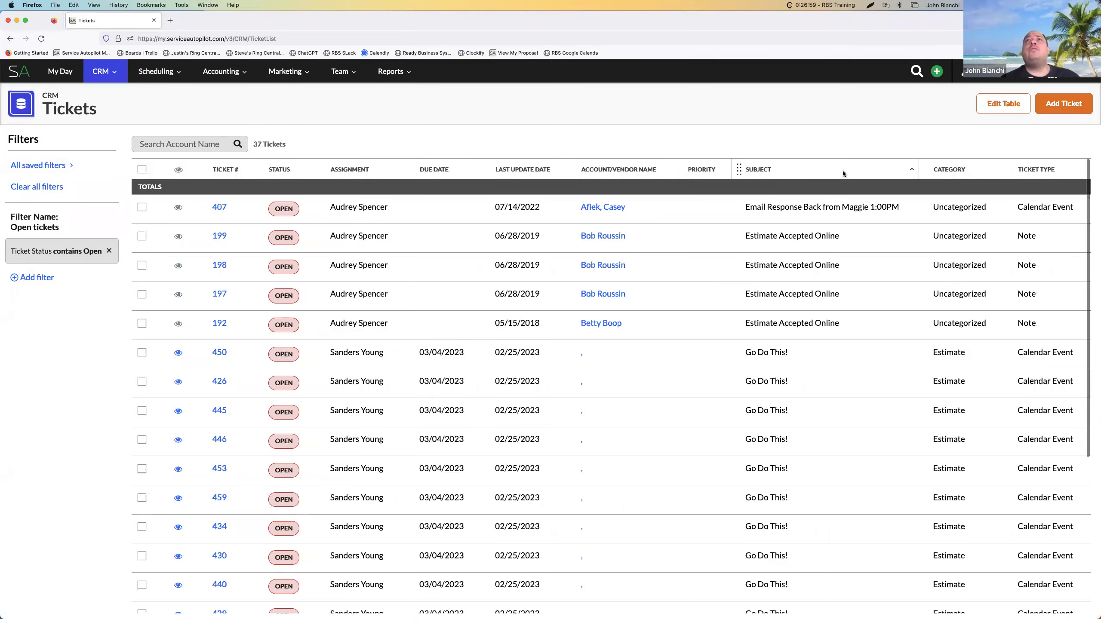
pyautogui.click(439, 169)
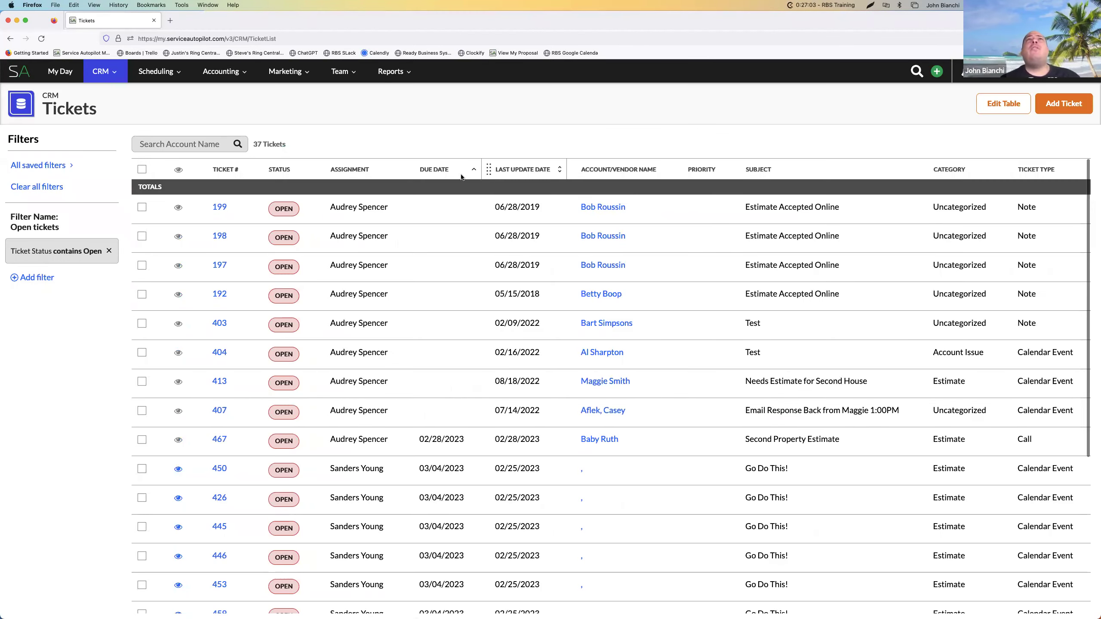
pyautogui.click(460, 173)
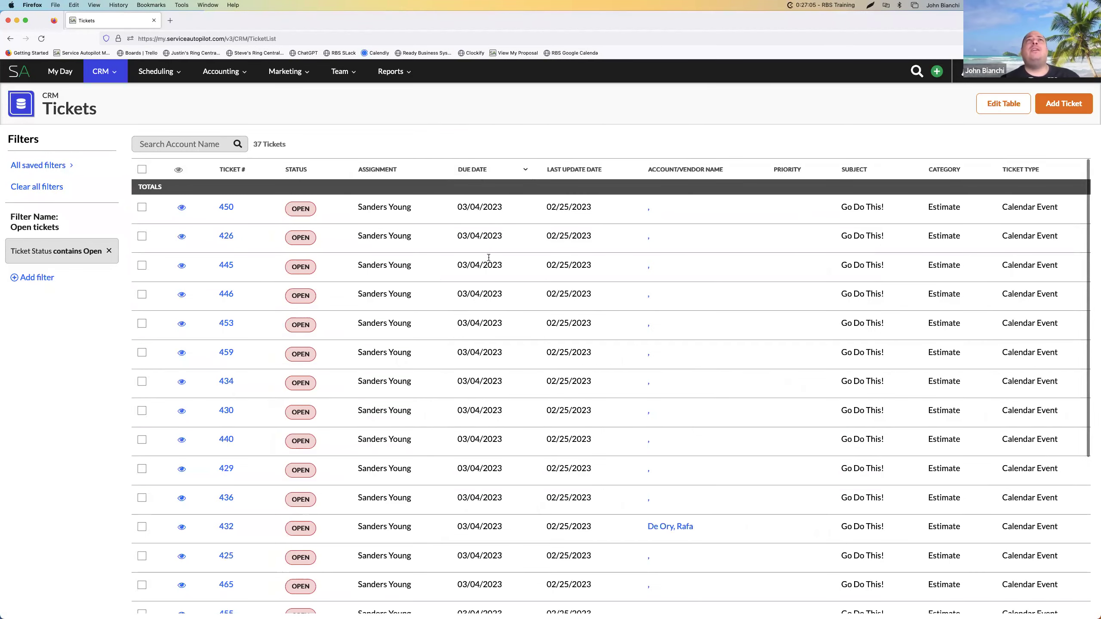
pyautogui.click(228, 171)
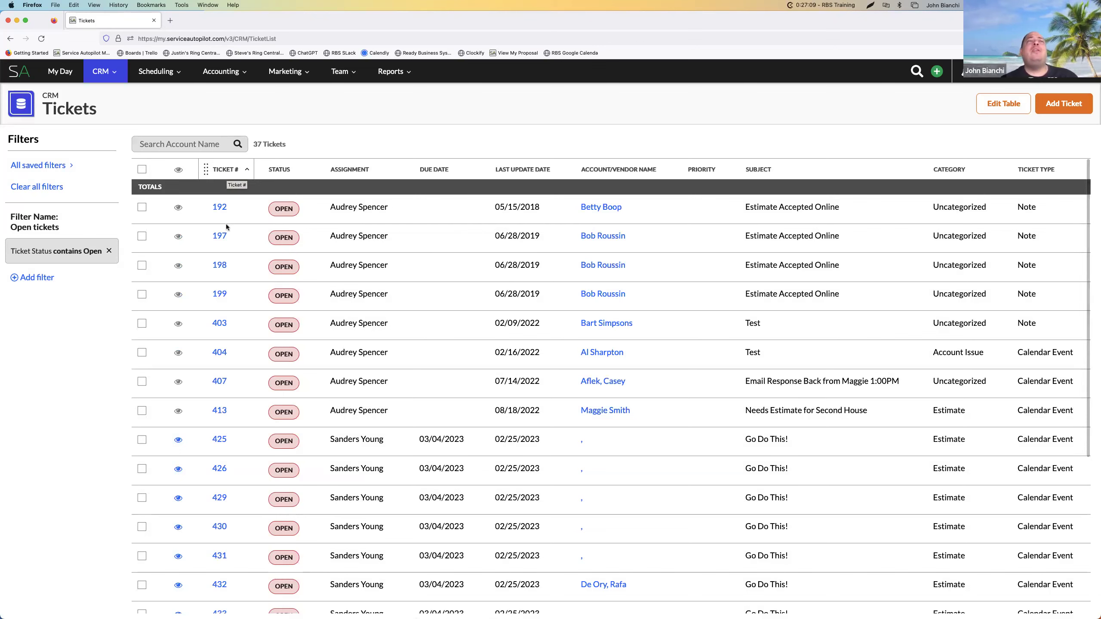
pyautogui.click(229, 174)
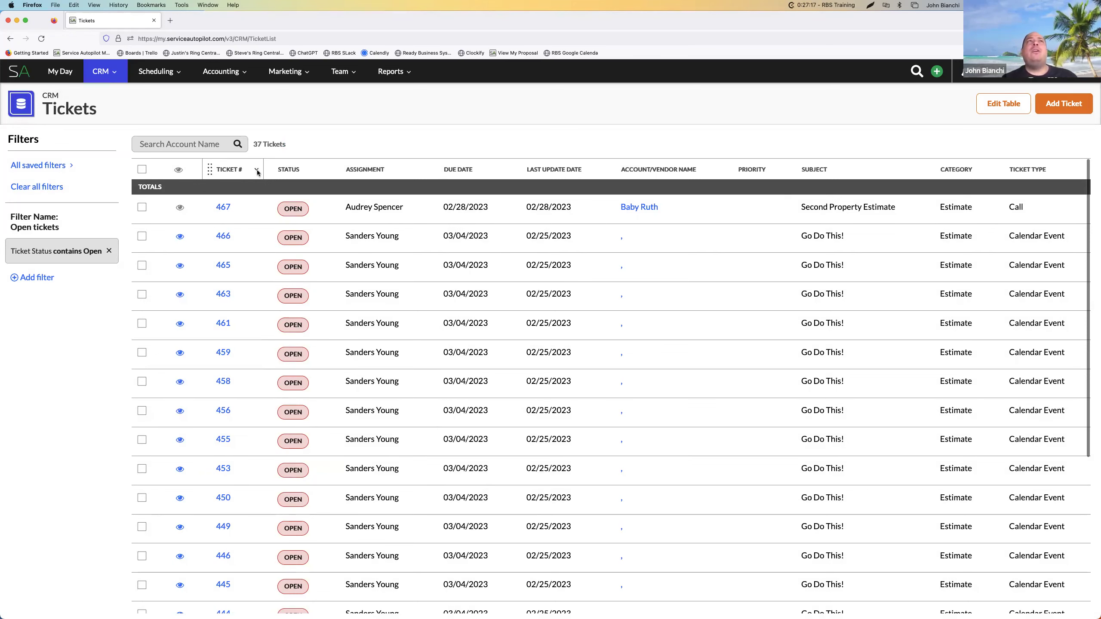
pyautogui.click(228, 170)
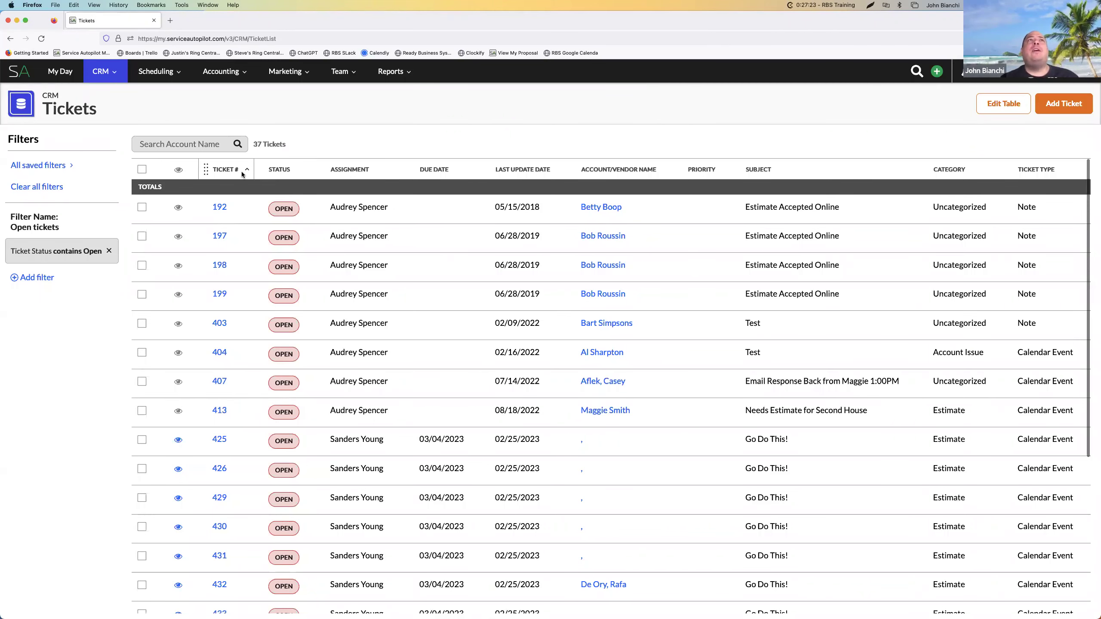
pyautogui.click(244, 172)
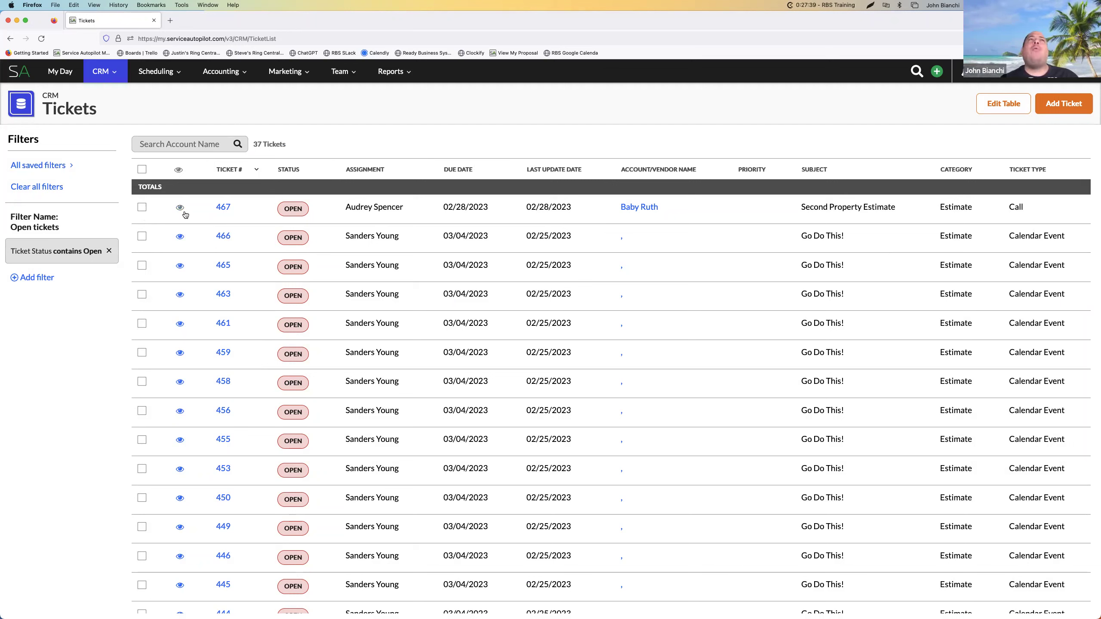
pyautogui.click(1031, 71)
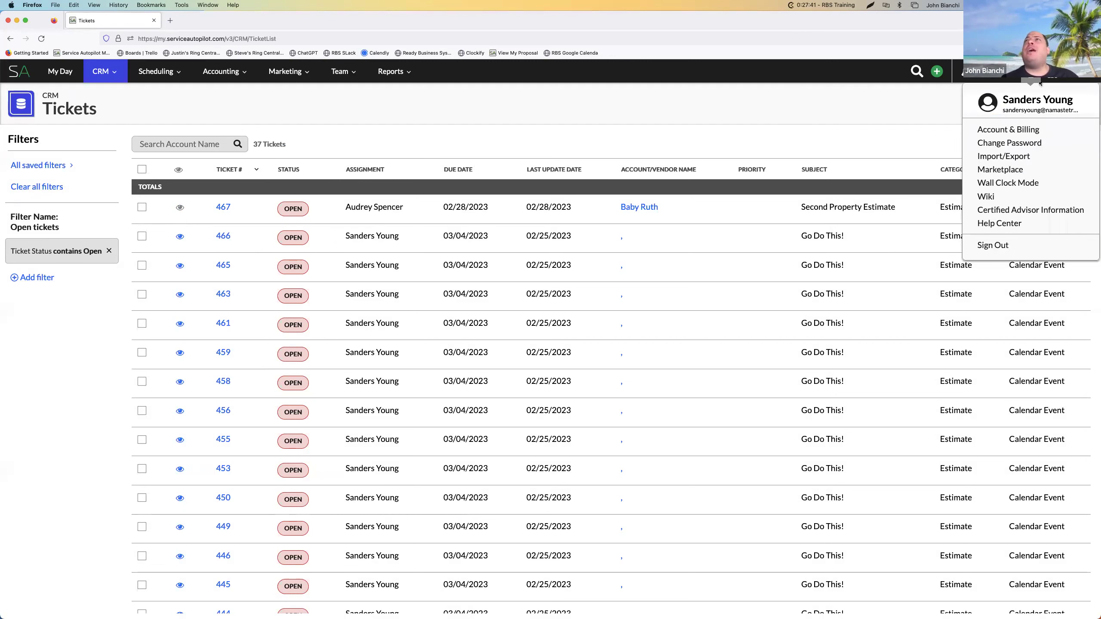
pyautogui.click(301, 198)
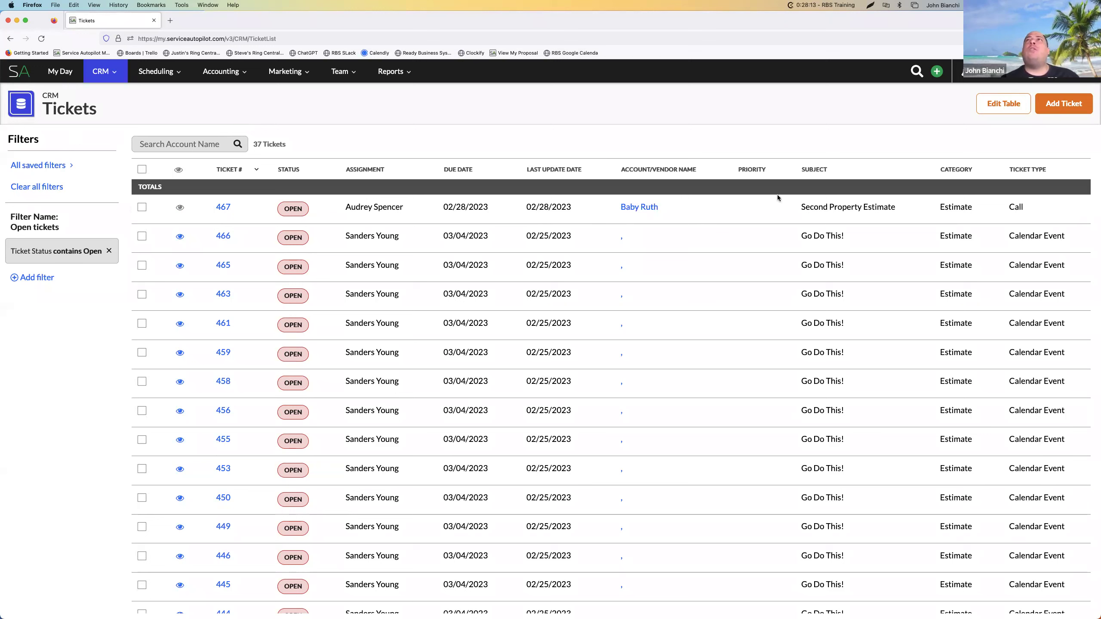
pyautogui.click(917, 74)
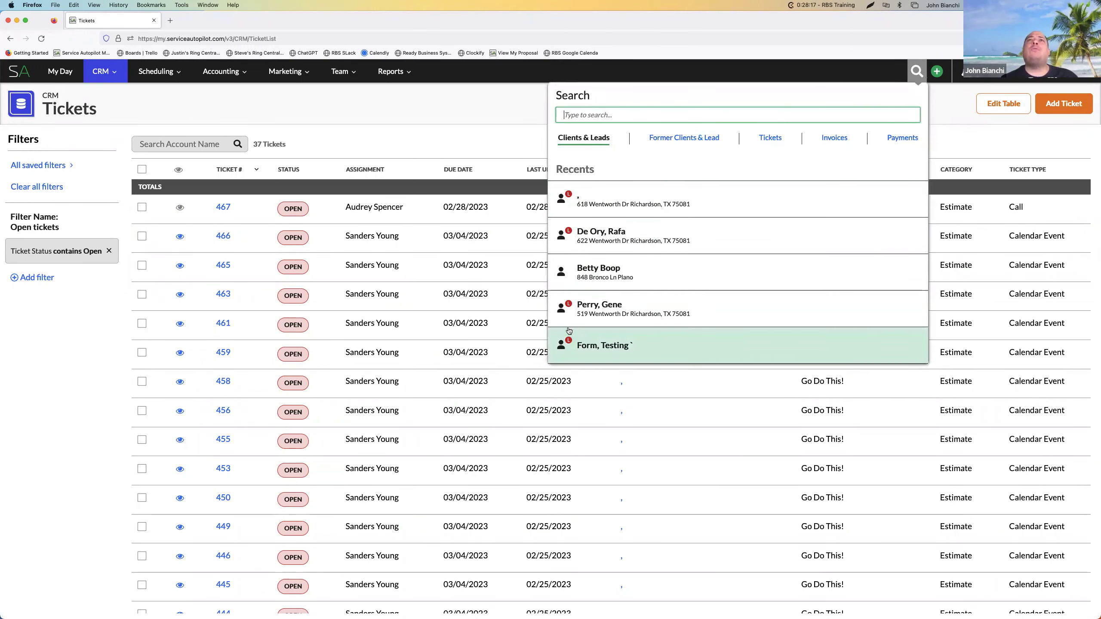
pyautogui.click(266, 163)
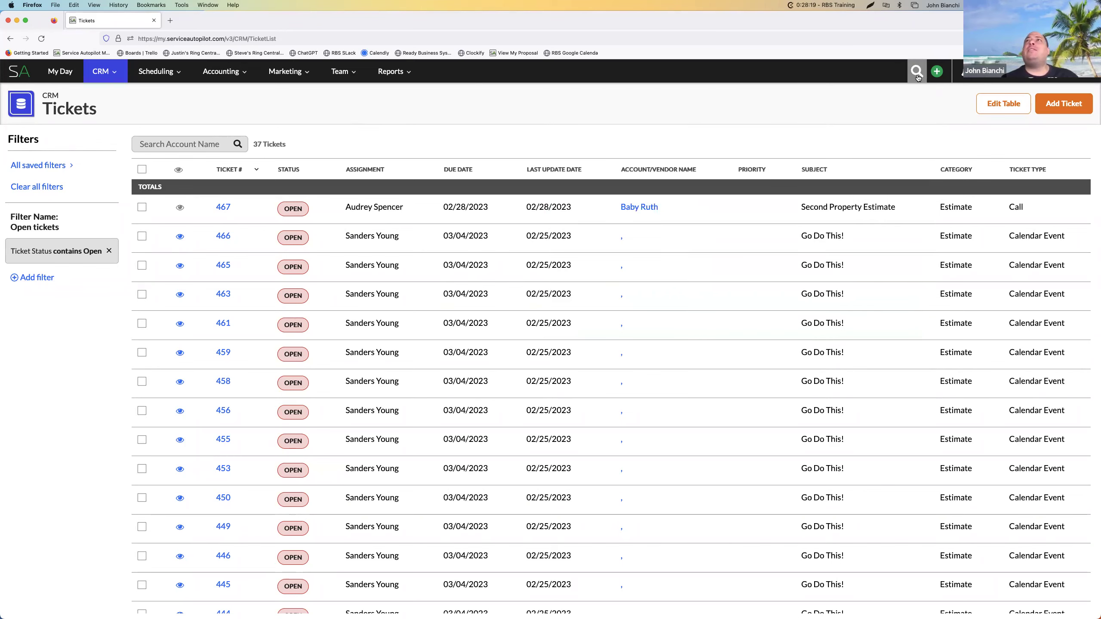
pyautogui.click(917, 71)
pyautogui.click(598, 274)
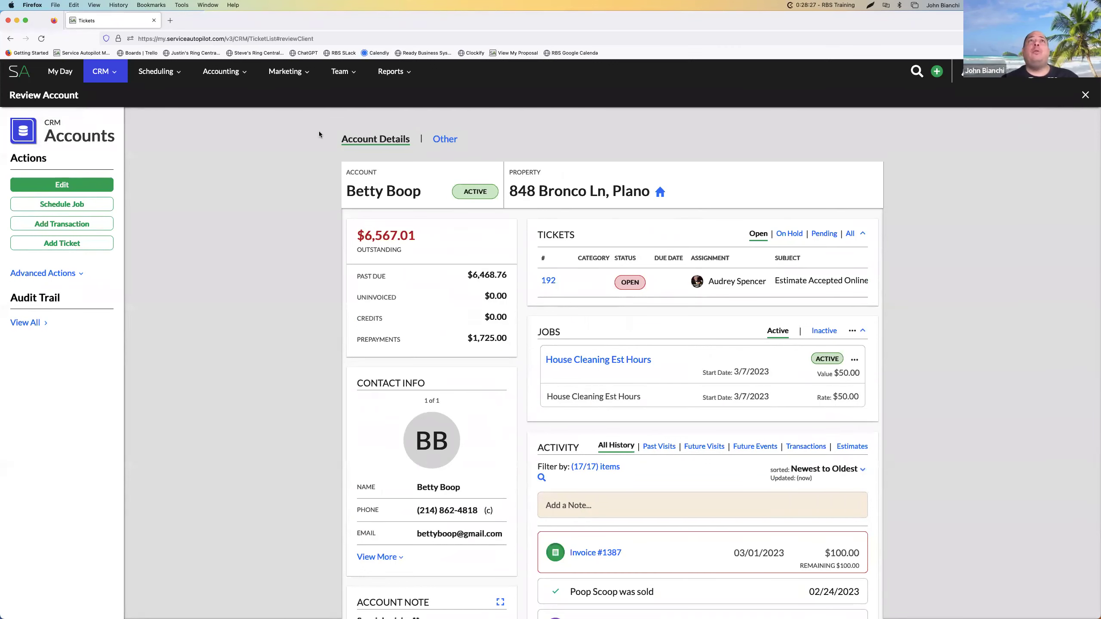
pyautogui.click(1016, 101)
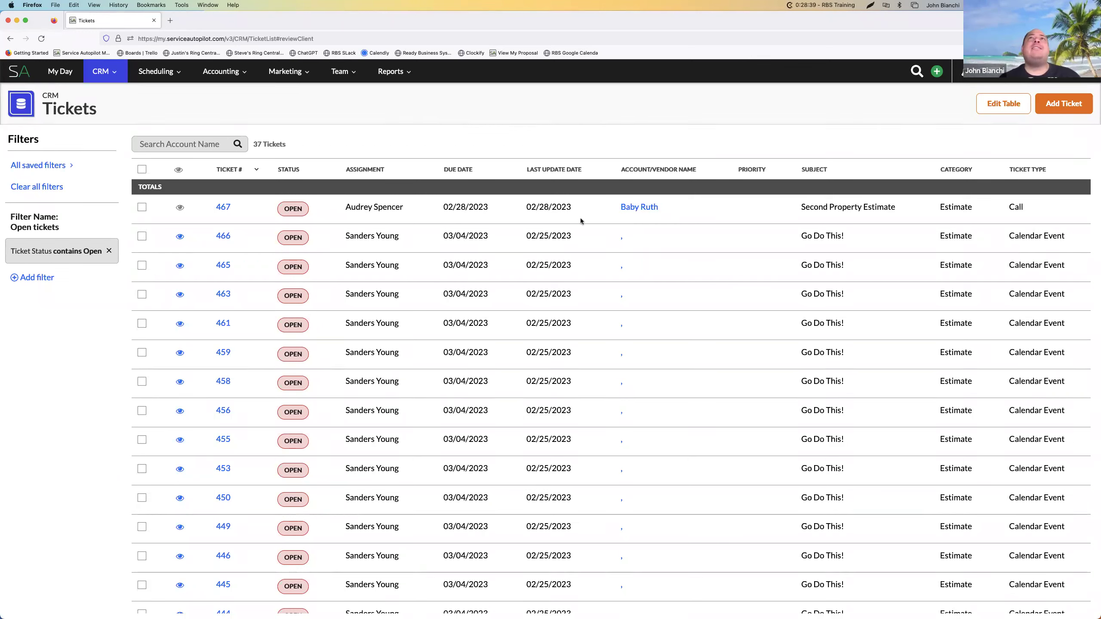
pyautogui.click(632, 209)
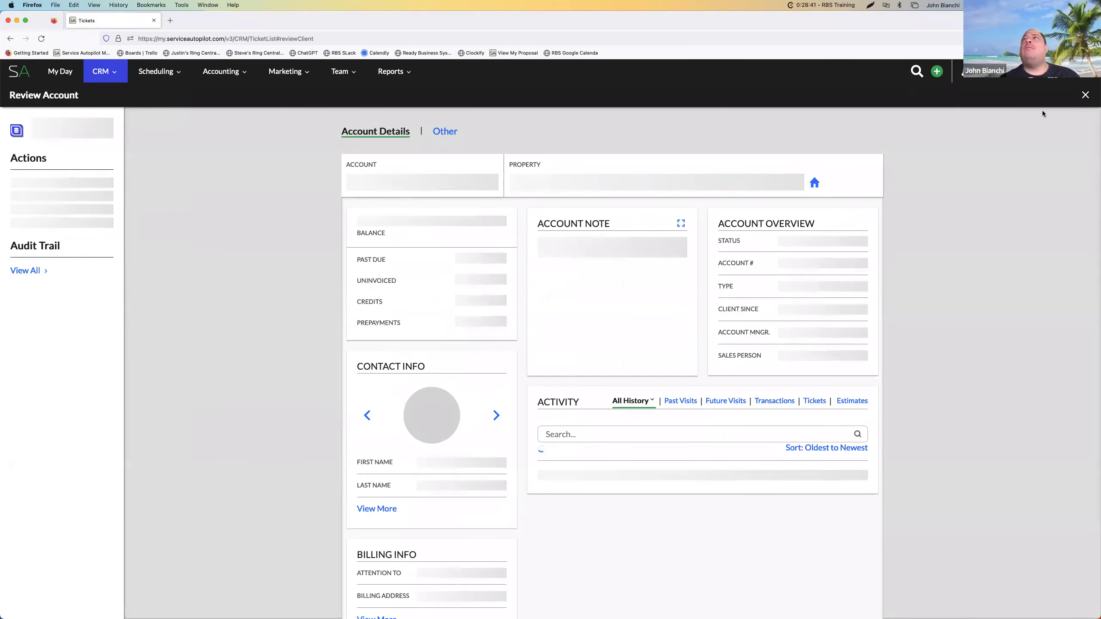
pyautogui.click(1085, 95)
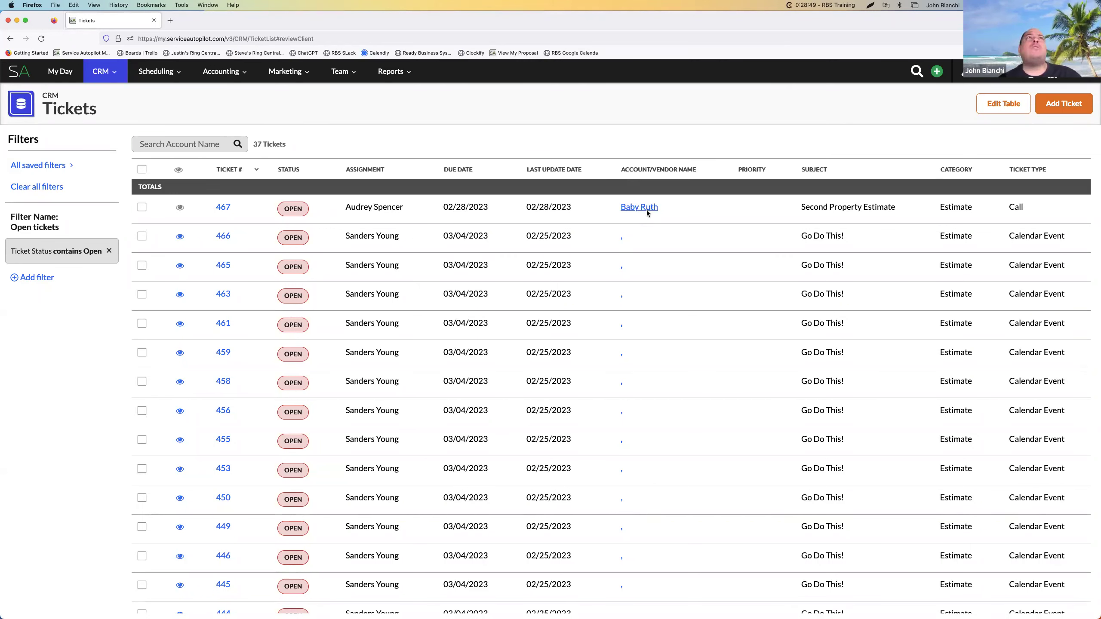
pyautogui.click(220, 71)
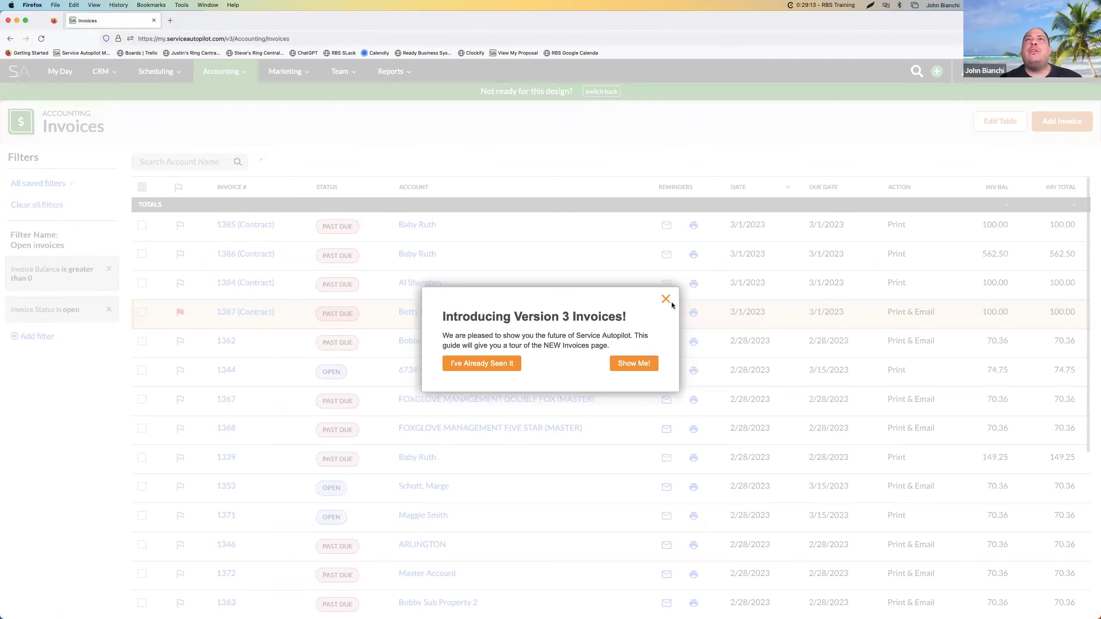
# Dismiss the Version 3 Invoices intro, switch Invoices back to the older design, and return to CRM Tickets.
pyautogui.click(666, 300)
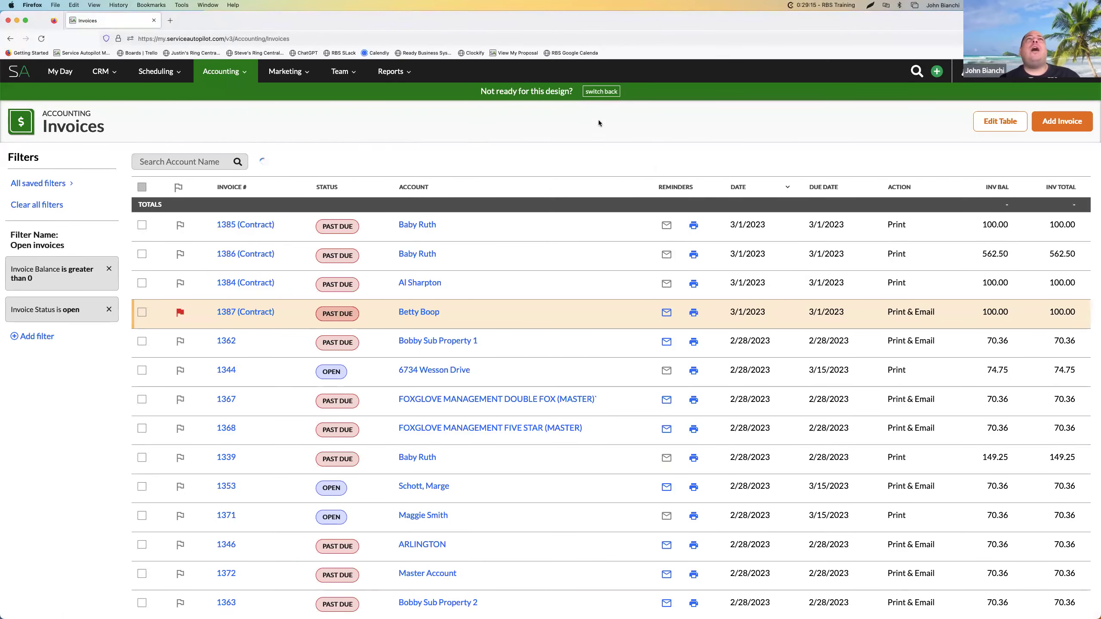
pyautogui.click(611, 94)
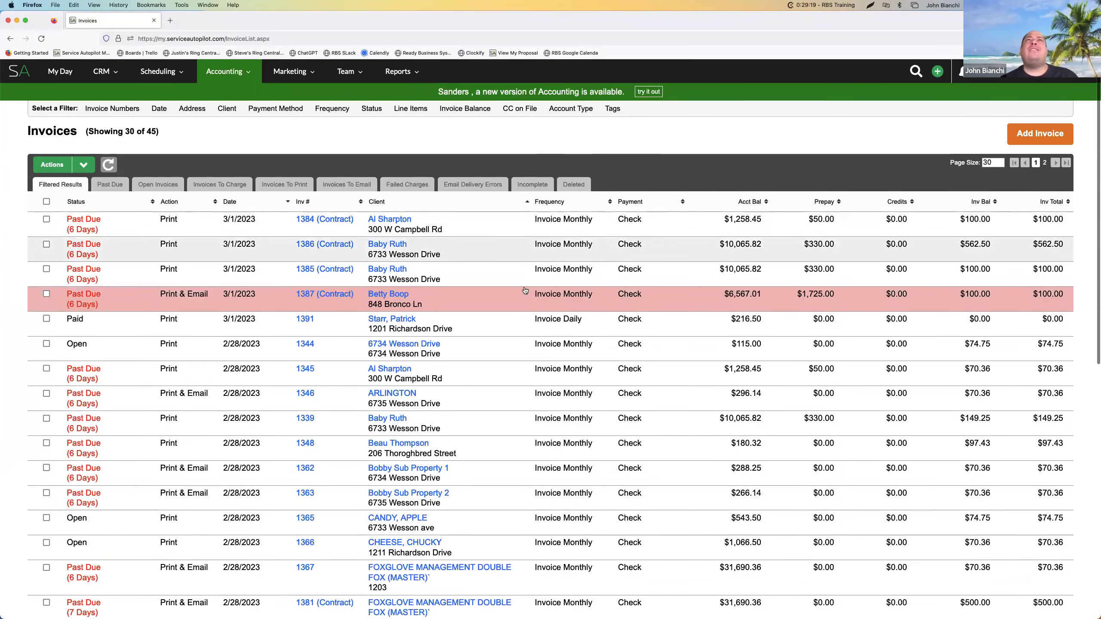
pyautogui.moveTo(102, 71)
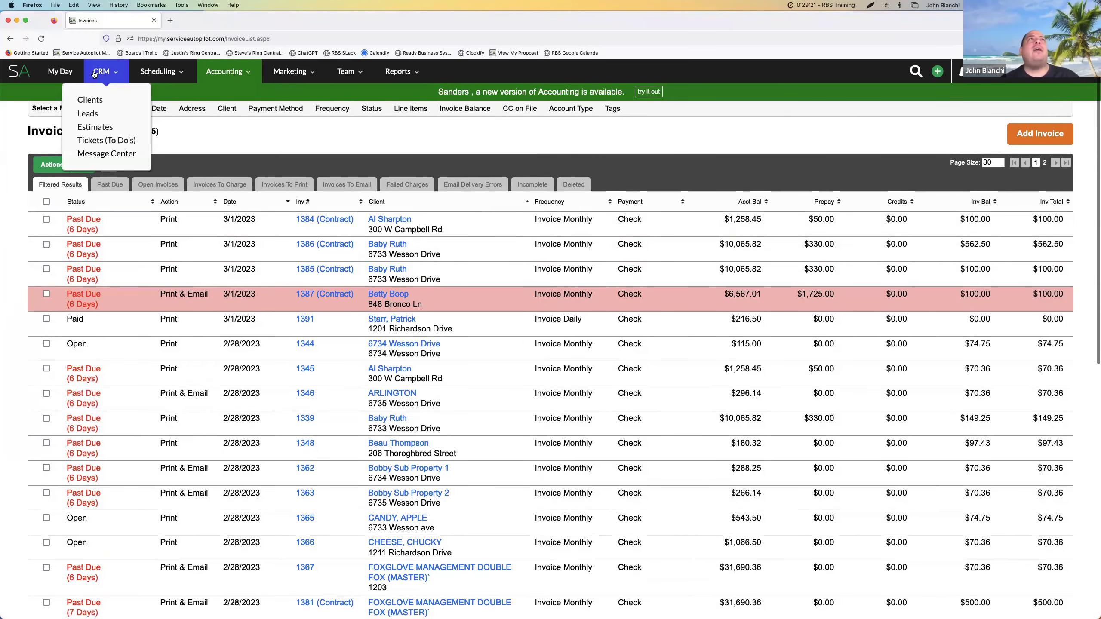
pyautogui.click(98, 141)
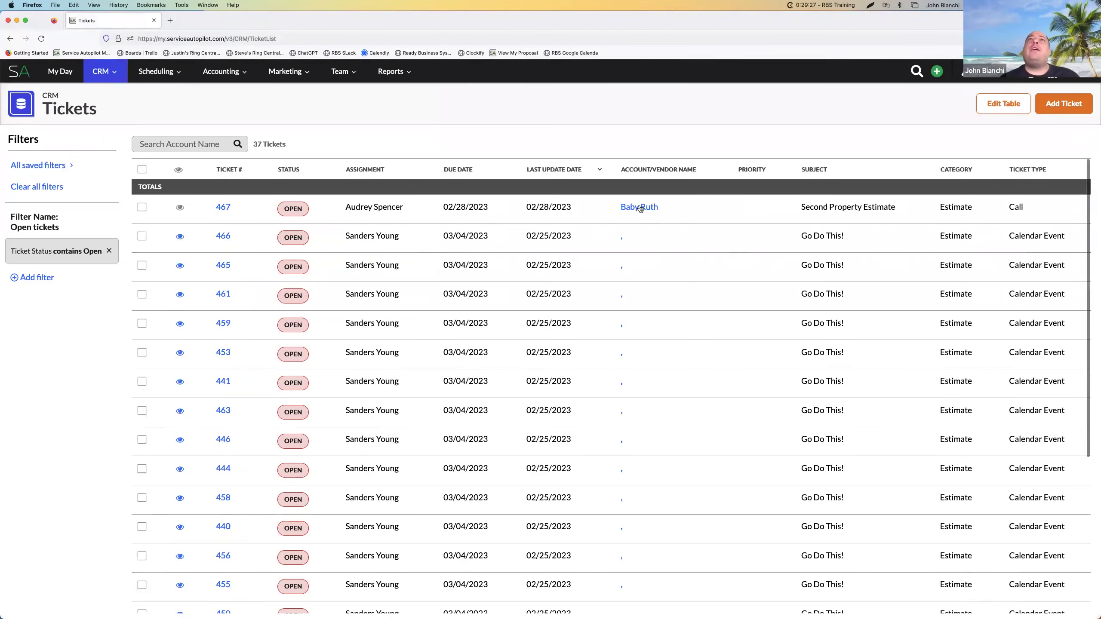
# Open the client page for ticket 467's account, then close it and review the 37 open tickets.
pyautogui.click(637, 209)
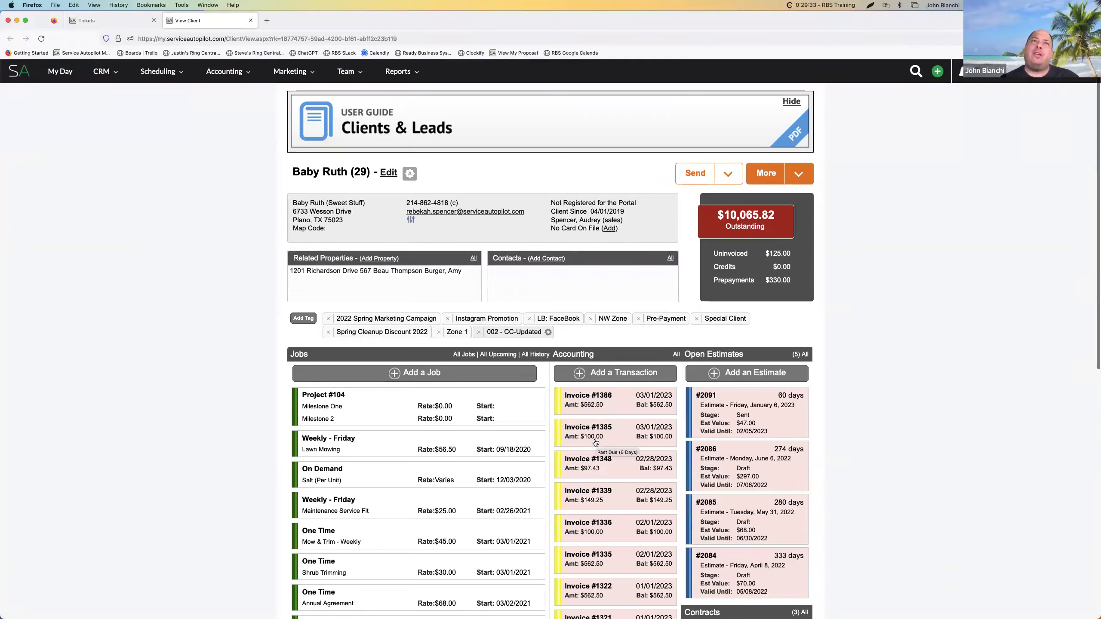
pyautogui.scroll(-4, 598, 446)
pyautogui.scroll(5, 340, 66)
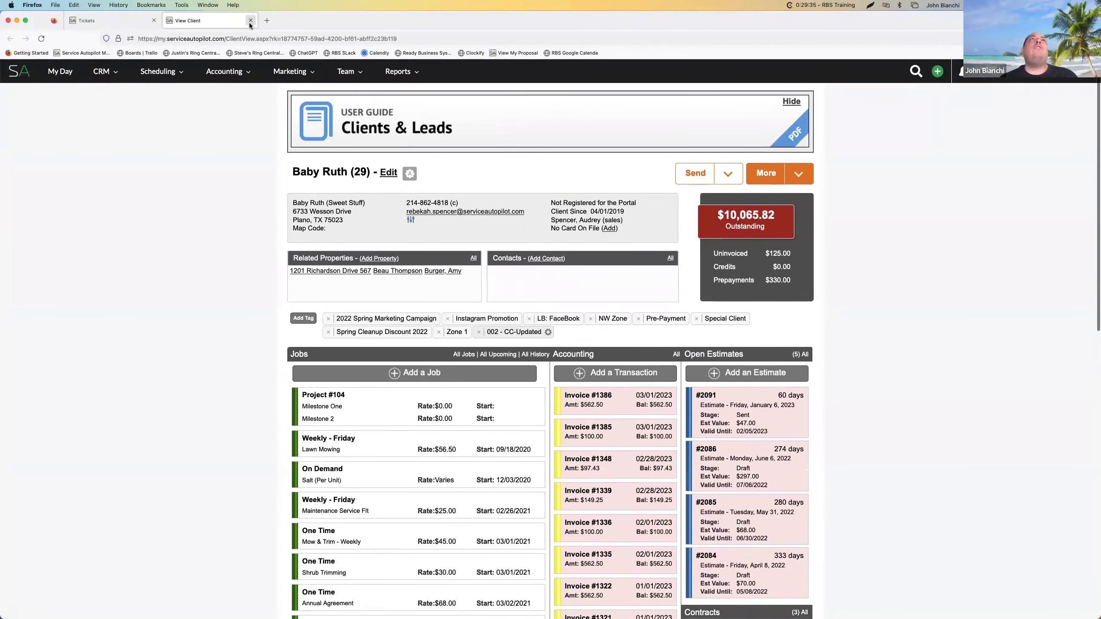
pyautogui.click(251, 20)
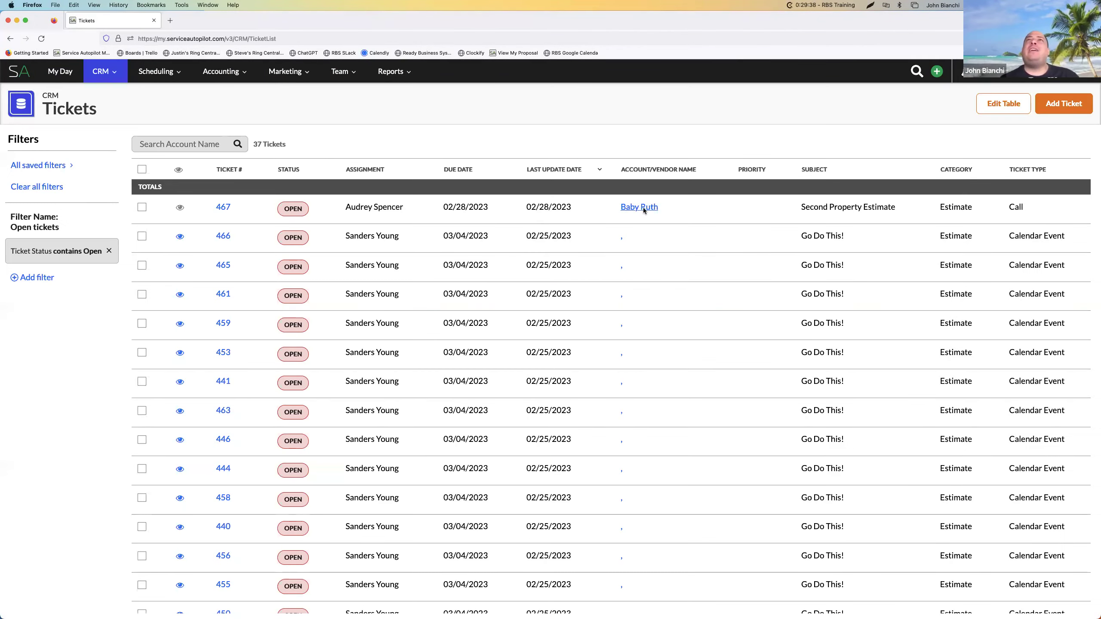
pyautogui.scroll(-10, 638, 203)
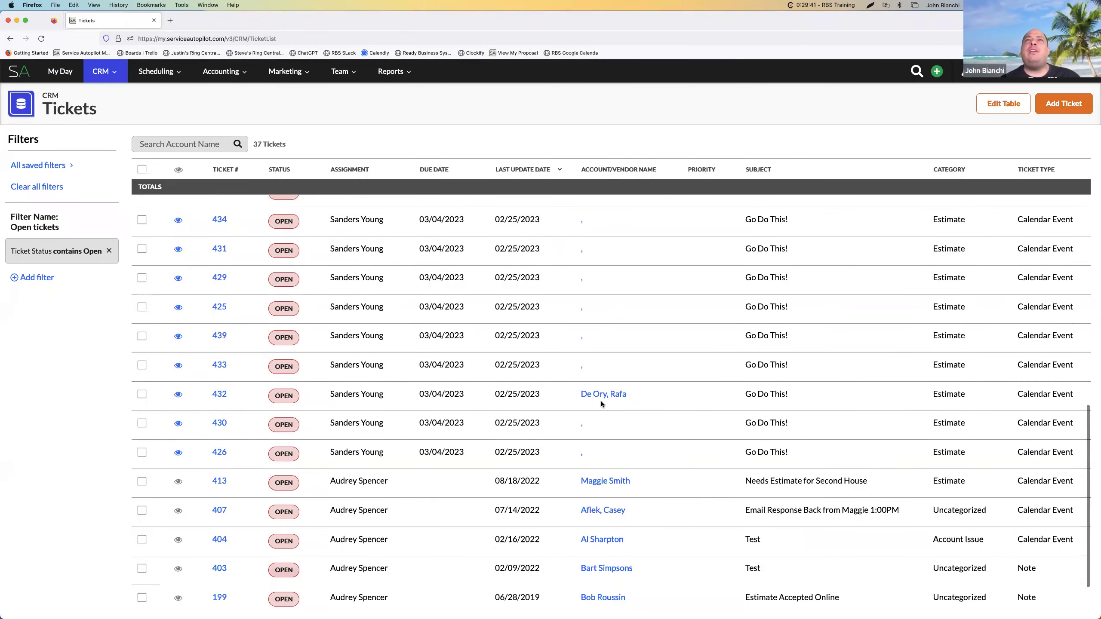
pyautogui.scroll(8, 601, 396)
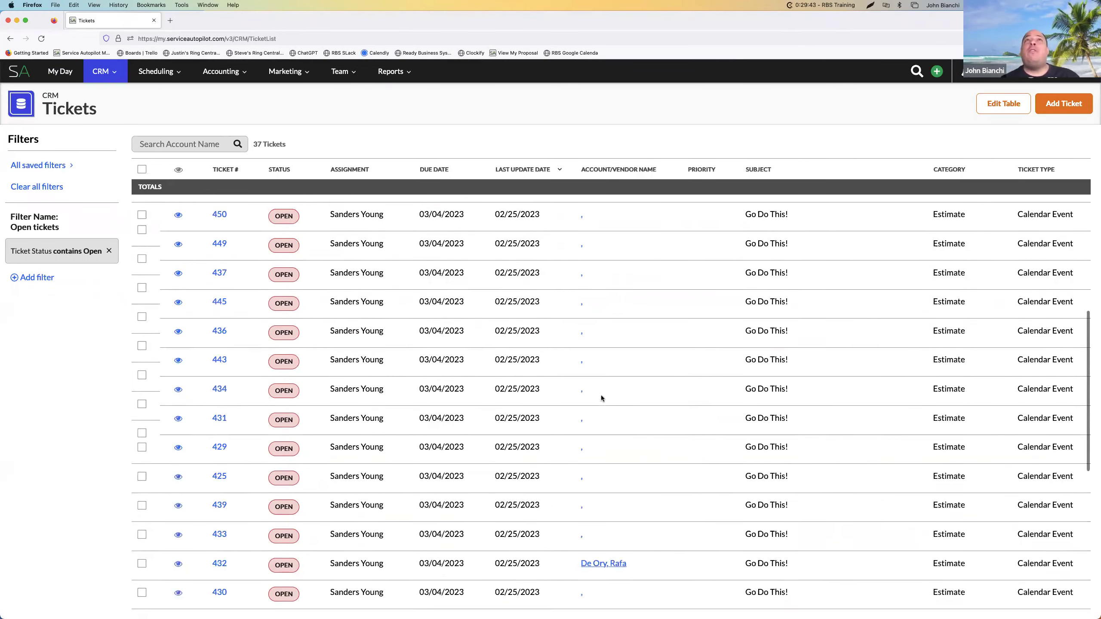
pyautogui.click(269, 72)
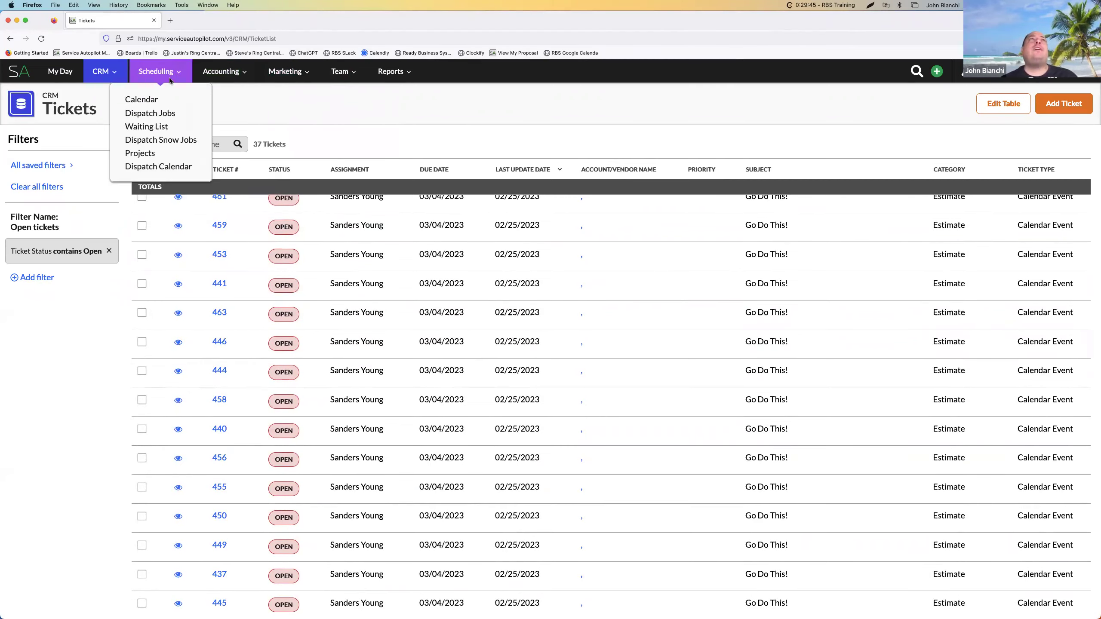
pyautogui.moveTo(219, 72)
pyautogui.click(198, 100)
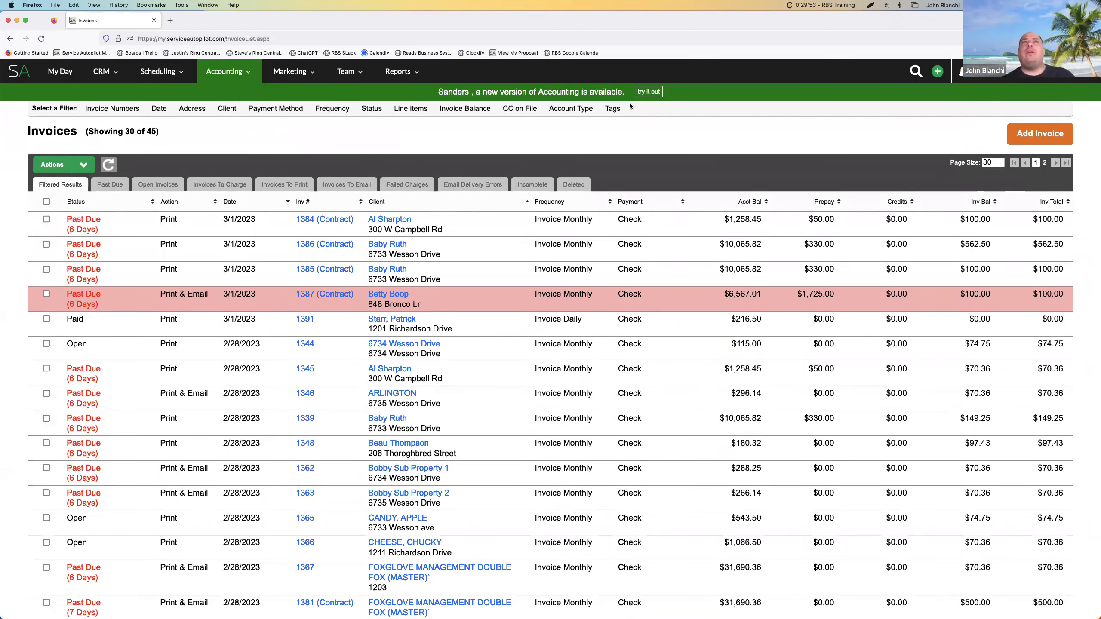
pyautogui.click(104, 71)
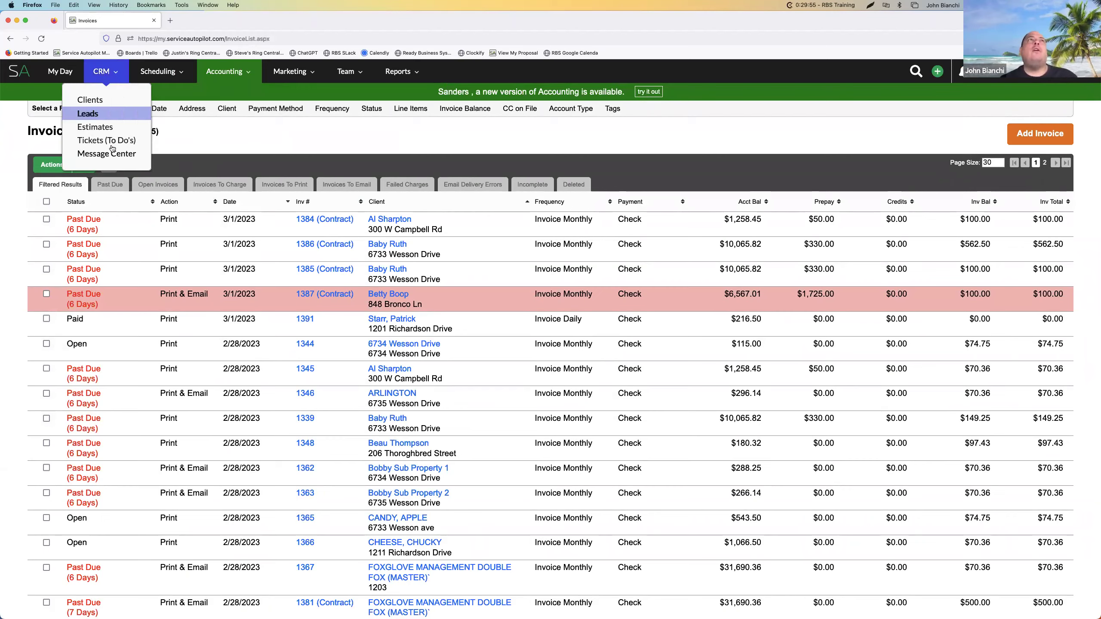
pyautogui.click(112, 141)
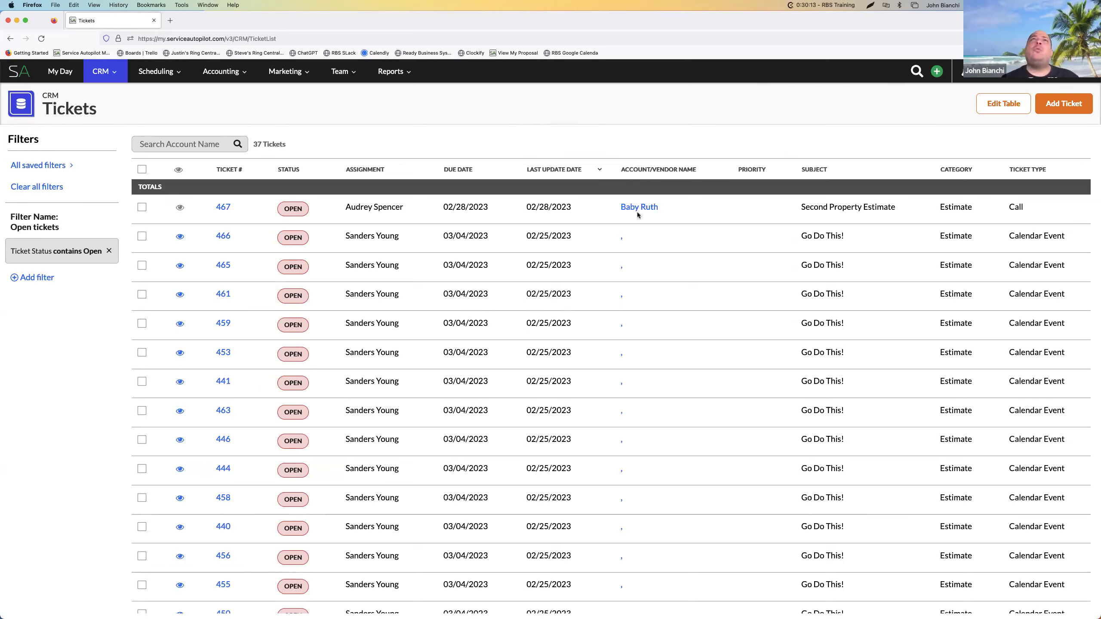
pyautogui.moveTo(319, 73)
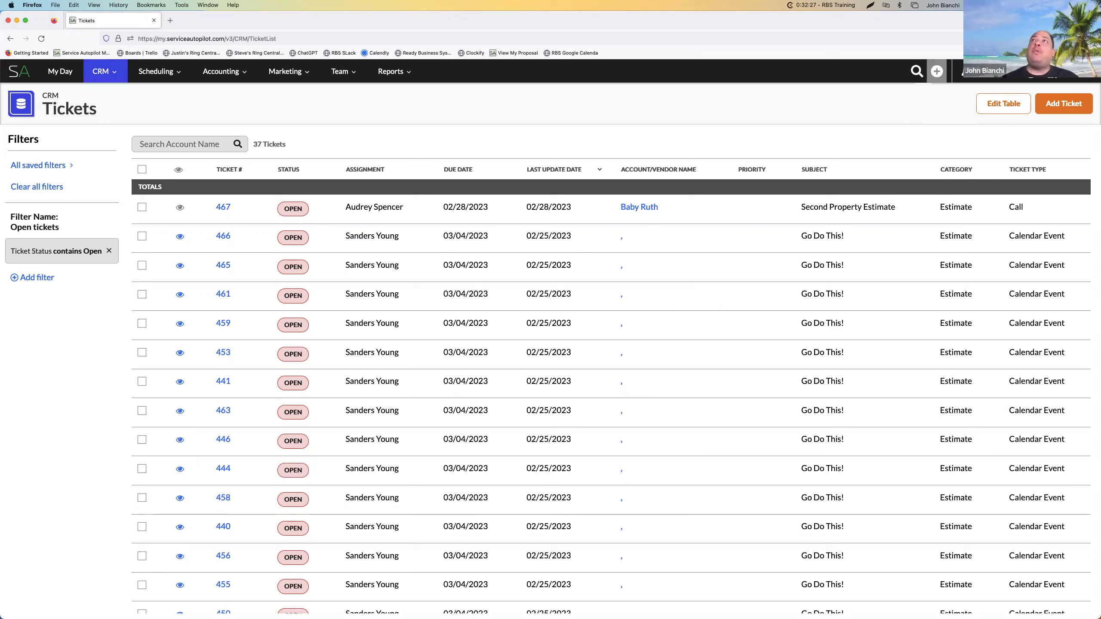
pyautogui.click(917, 71)
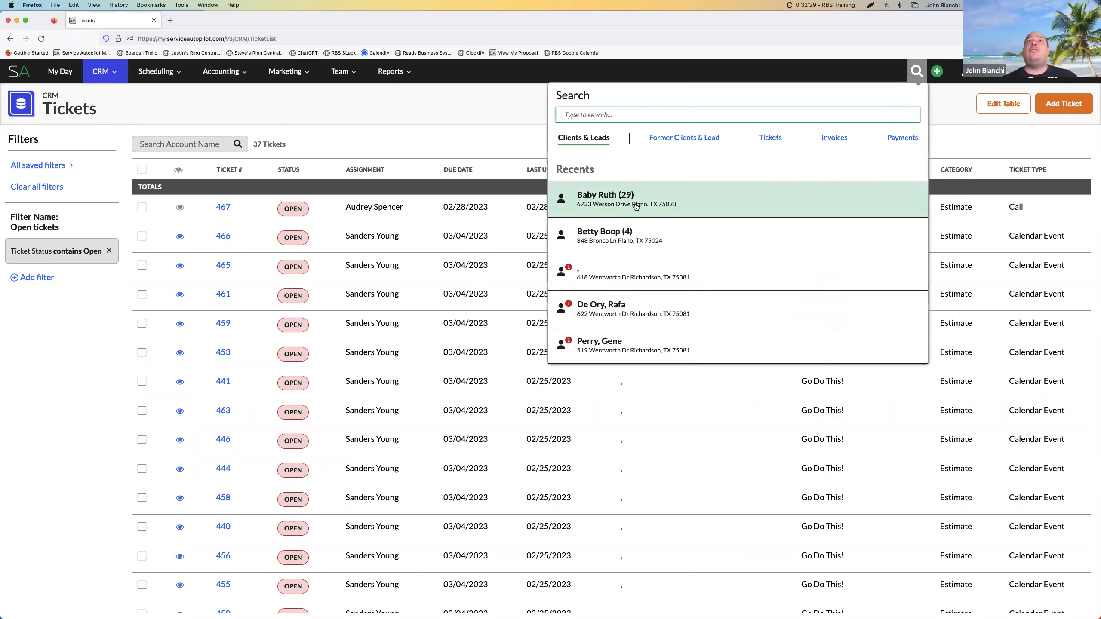
# Dismiss the search panel so the 37 open tickets are fully visible again.
pyautogui.click(493, 140)
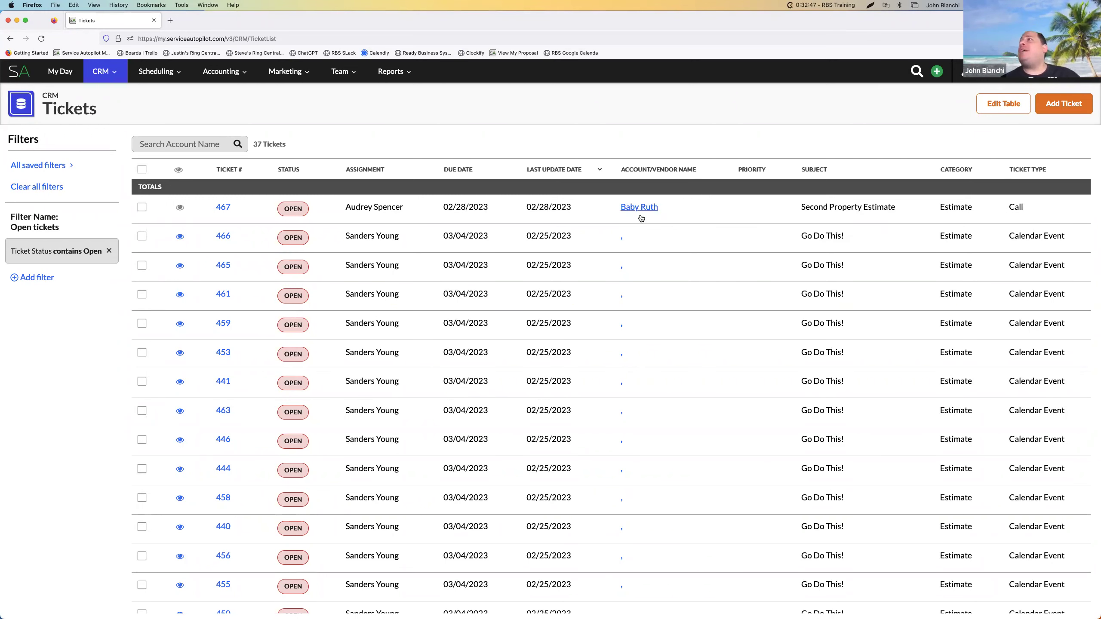
pyautogui.click(146, 211)
pyautogui.click(144, 231)
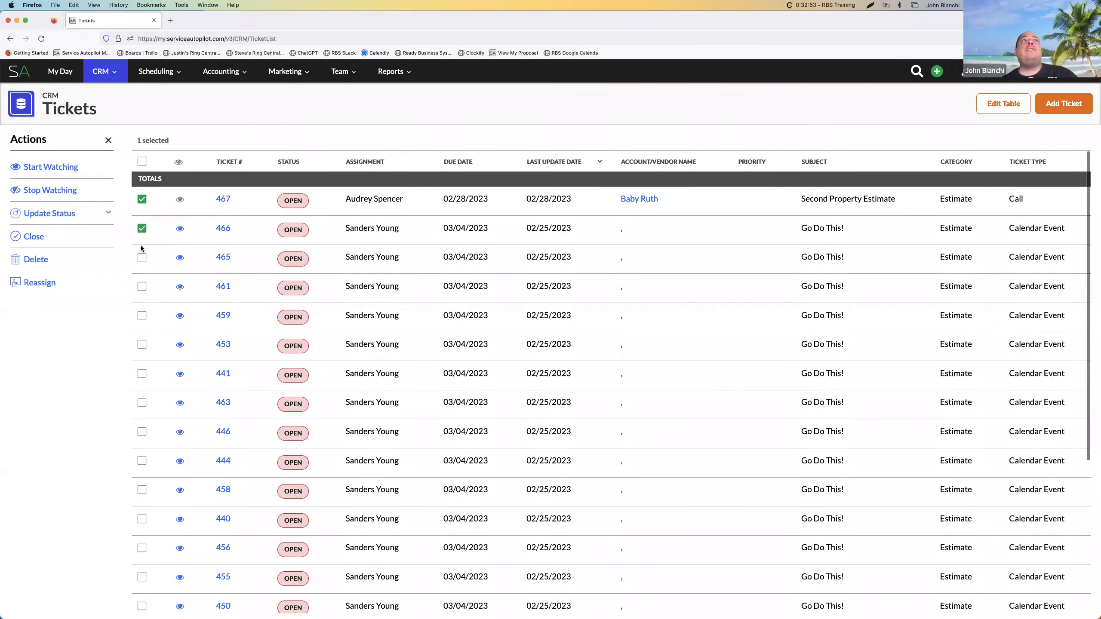
pyautogui.click(143, 259)
pyautogui.click(142, 229)
pyautogui.click(142, 257)
pyautogui.click(141, 200)
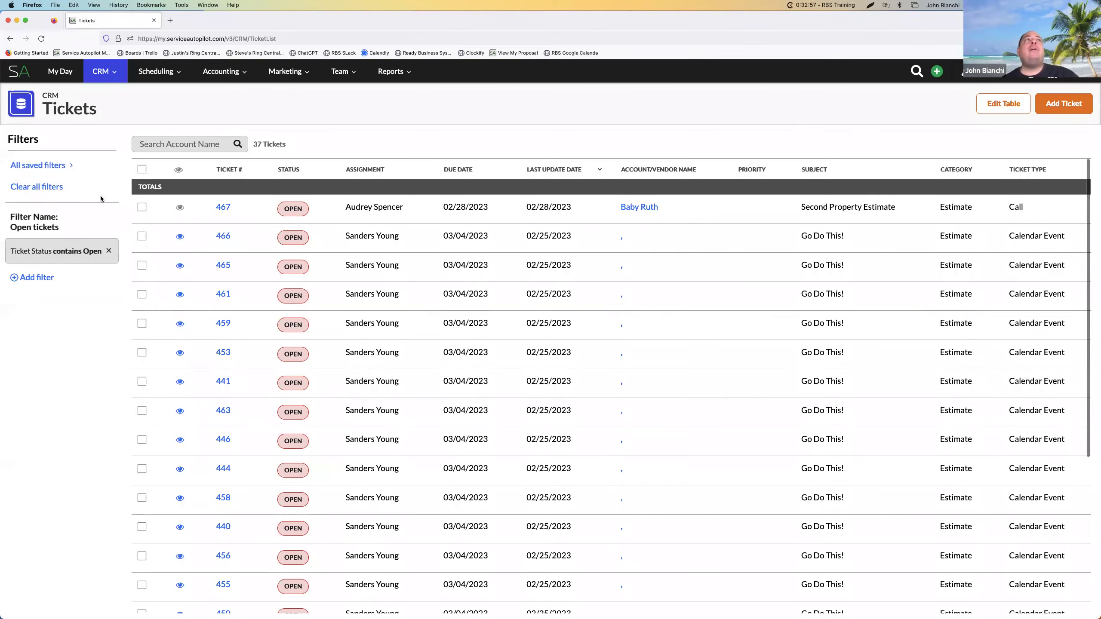
pyautogui.click(142, 207)
pyautogui.click(142, 228)
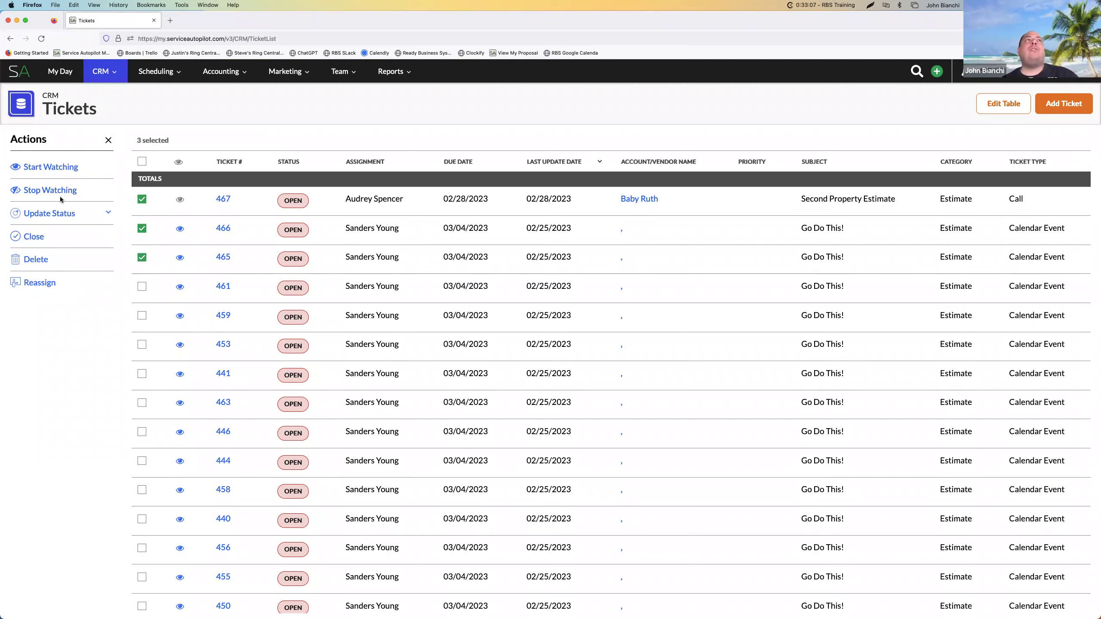
pyautogui.click(108, 213)
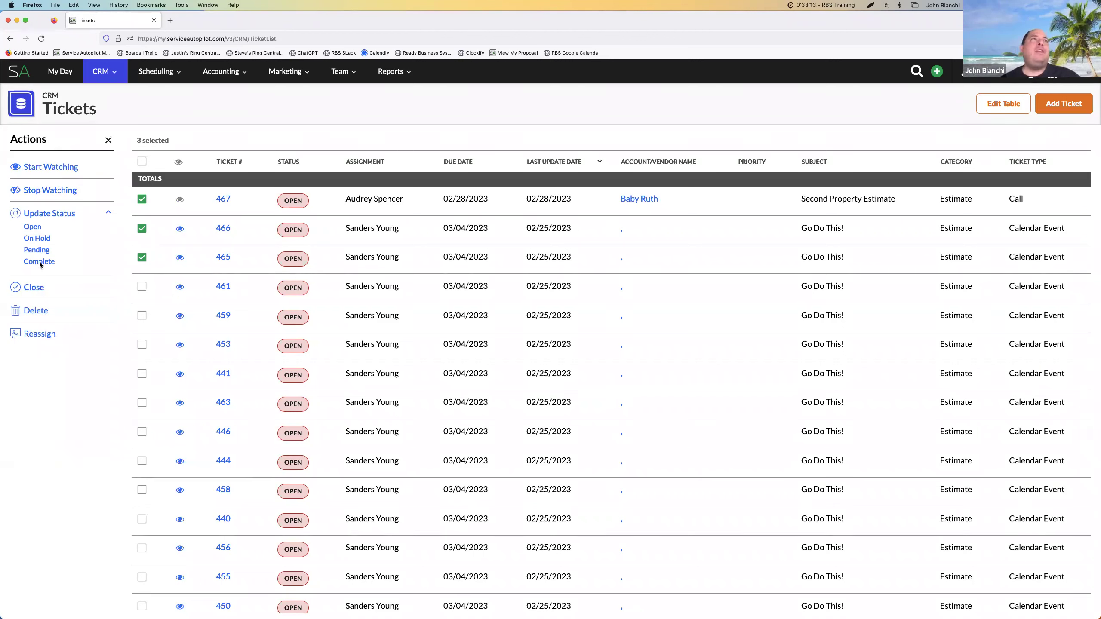
pyautogui.click(109, 212)
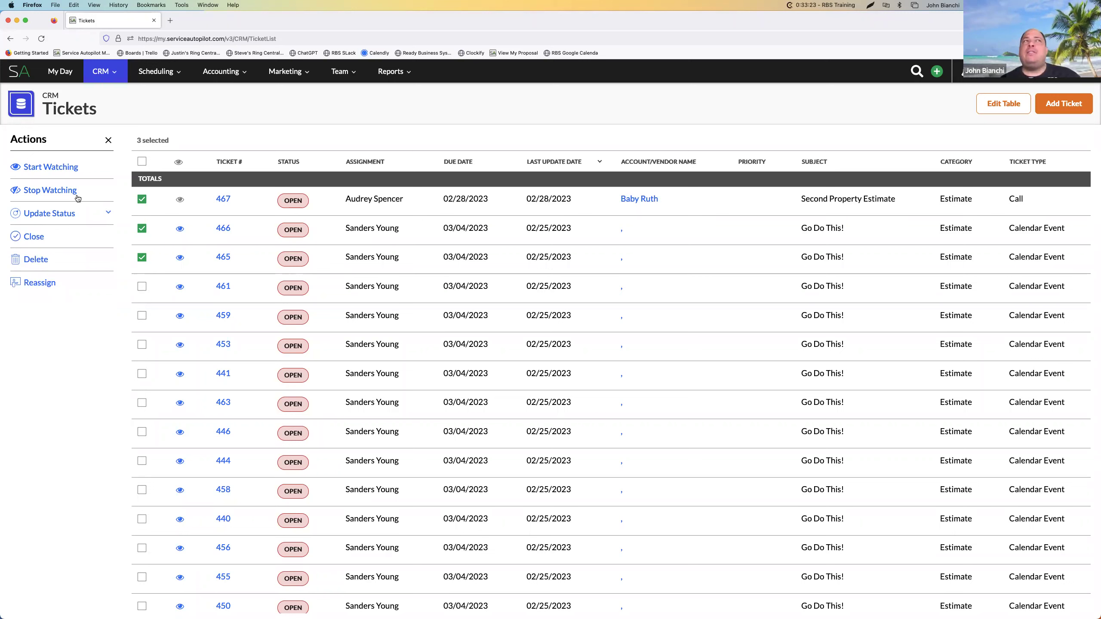
pyautogui.click(108, 213)
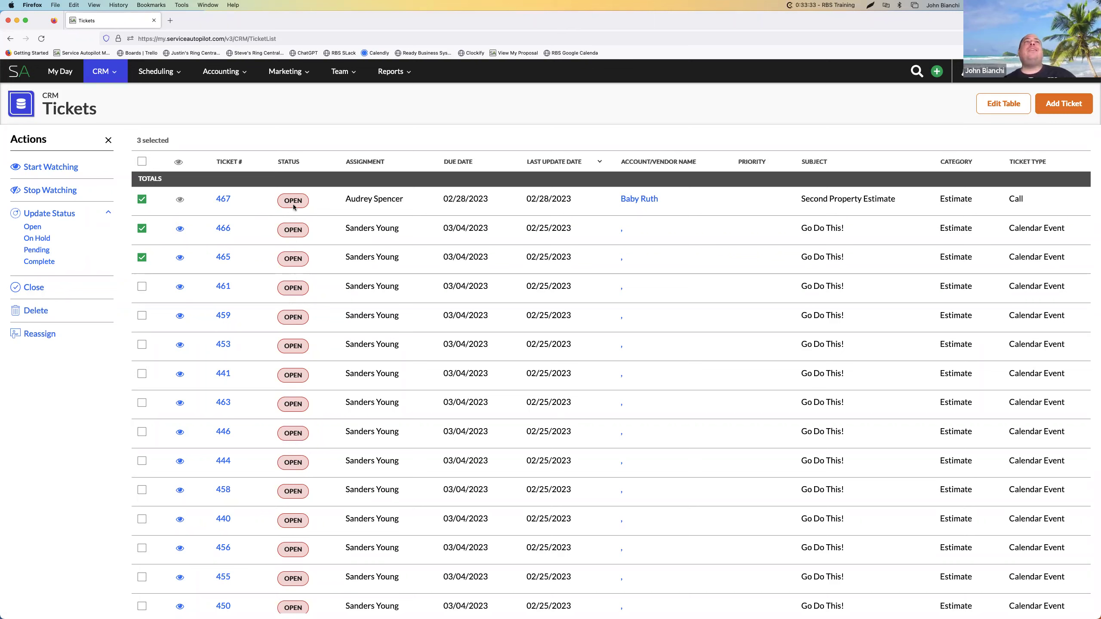
pyautogui.click(108, 217)
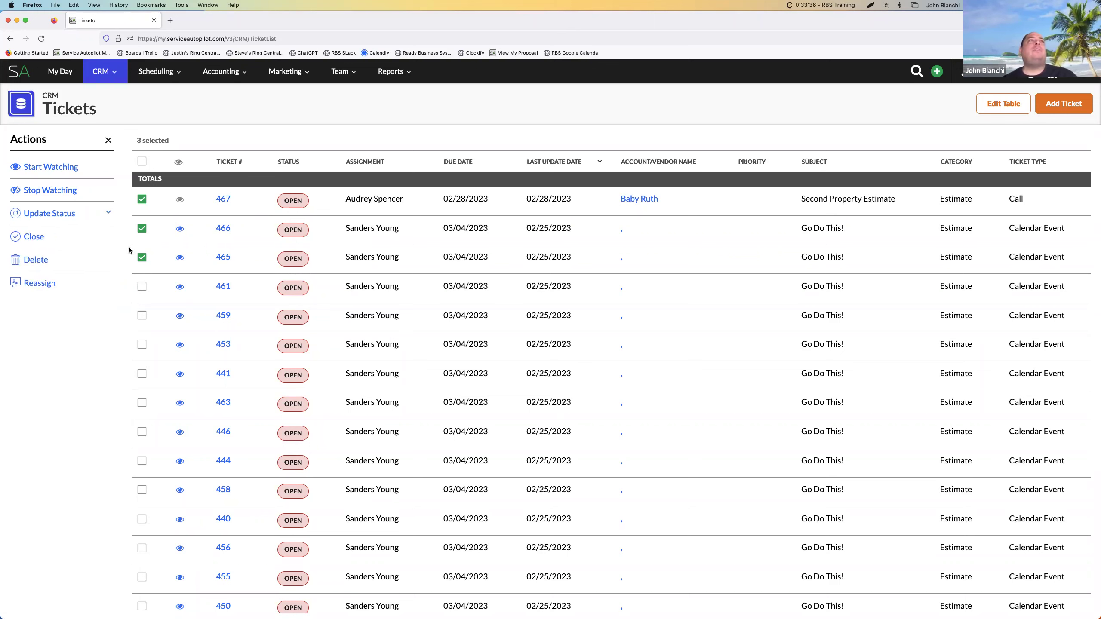
pyautogui.click(142, 228)
pyautogui.click(142, 199)
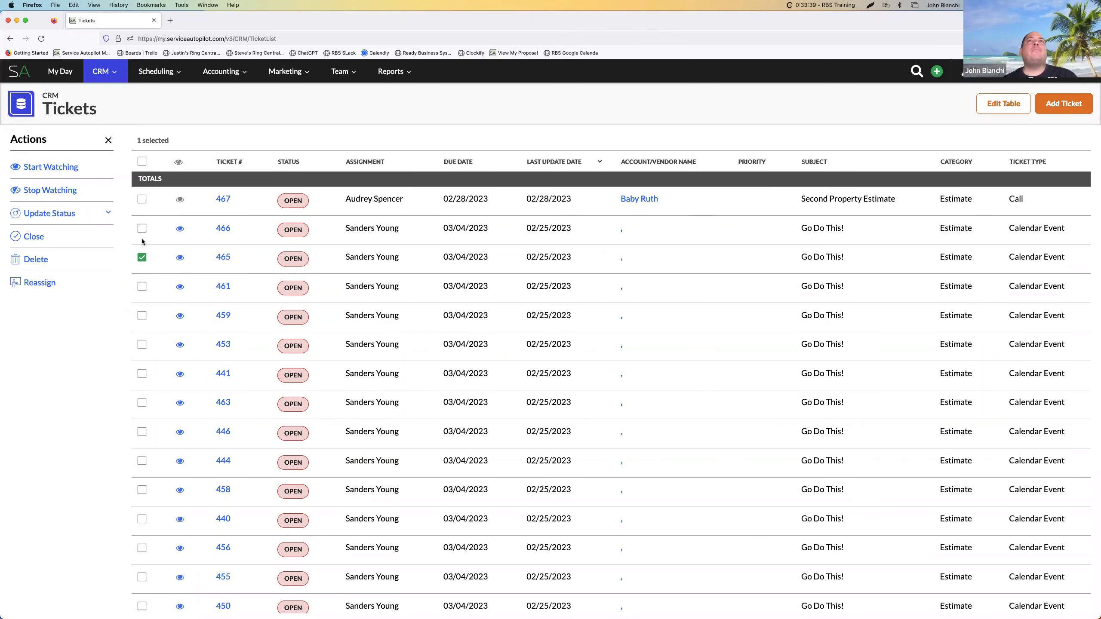
pyautogui.click(142, 258)
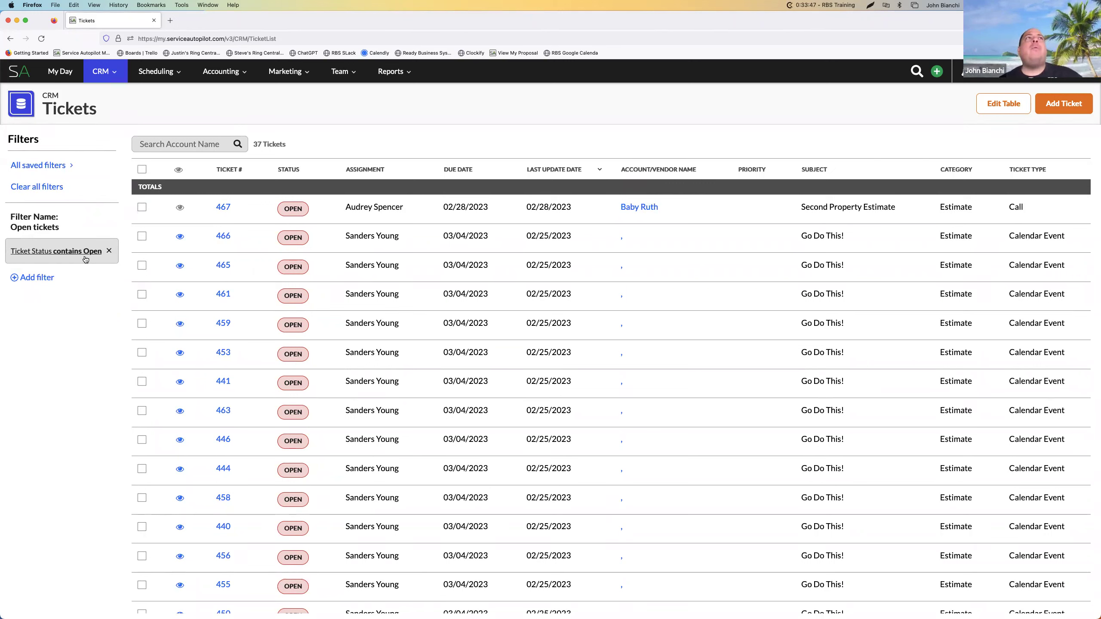
pyautogui.click(142, 207)
pyautogui.click(141, 228)
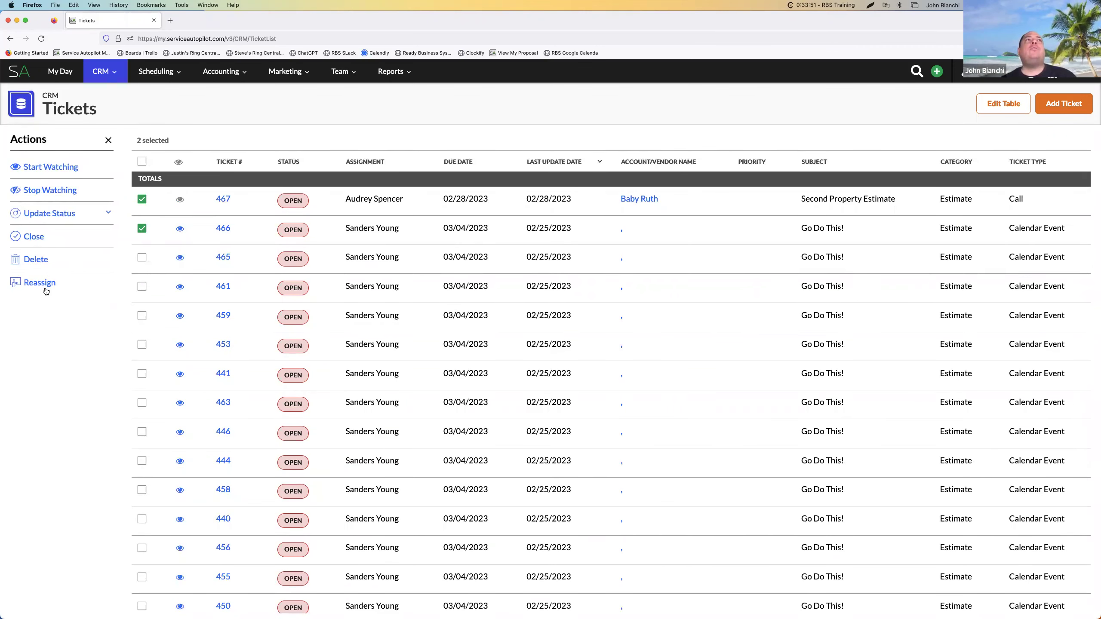
pyautogui.click(142, 228)
pyautogui.click(142, 199)
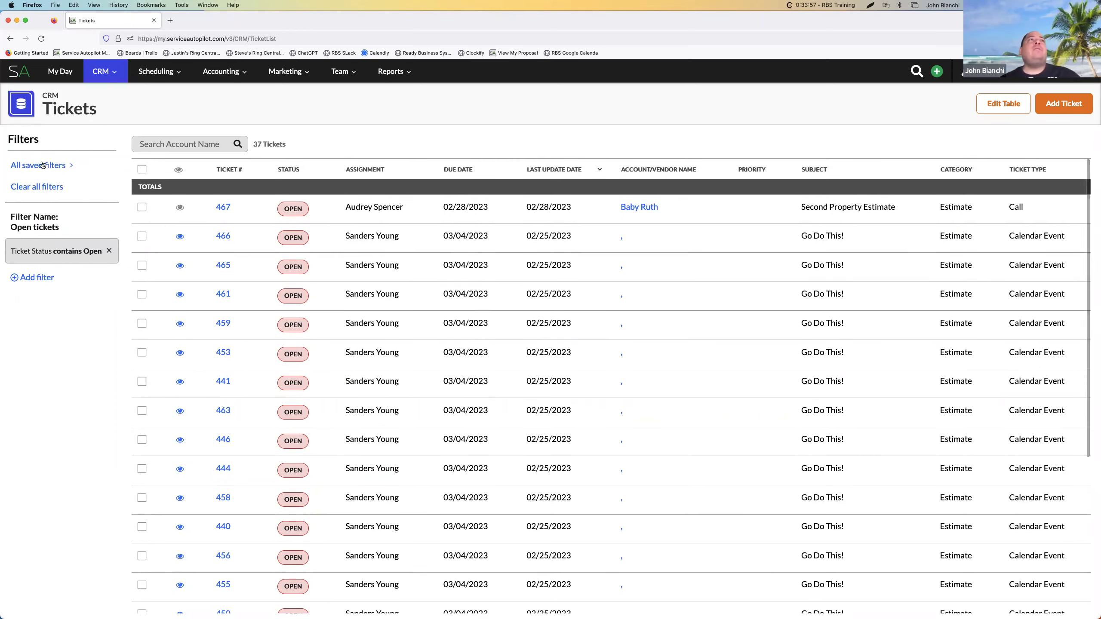
# Remove the Ticket Status contains Open filter and clear all remaining ticket filters.
pyautogui.click(109, 252)
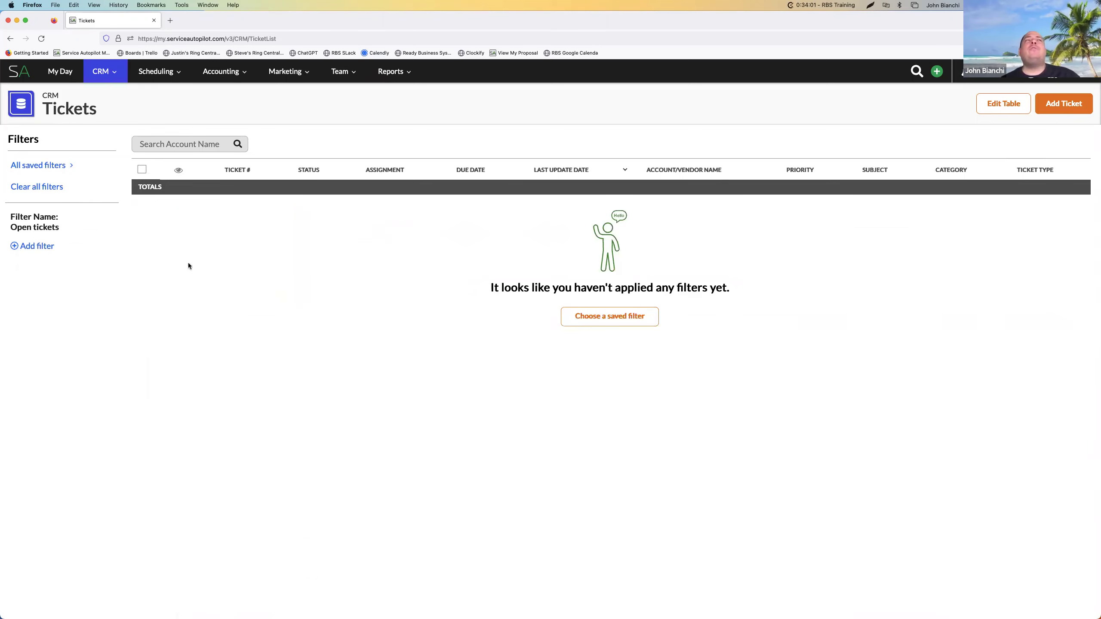
pyautogui.click(56, 192)
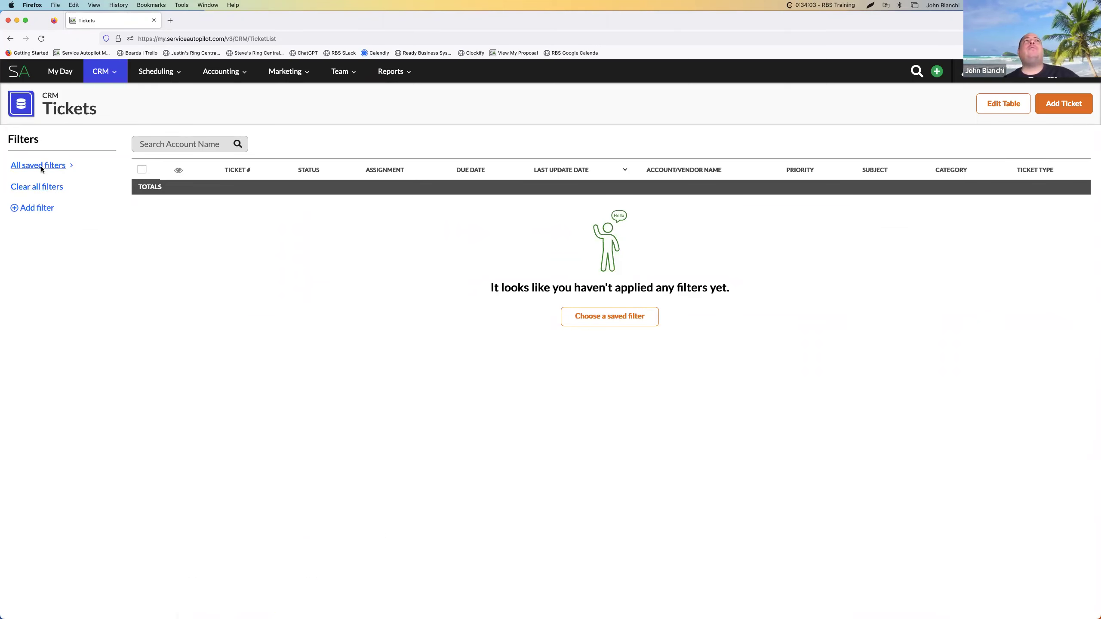
pyautogui.click(22, 214)
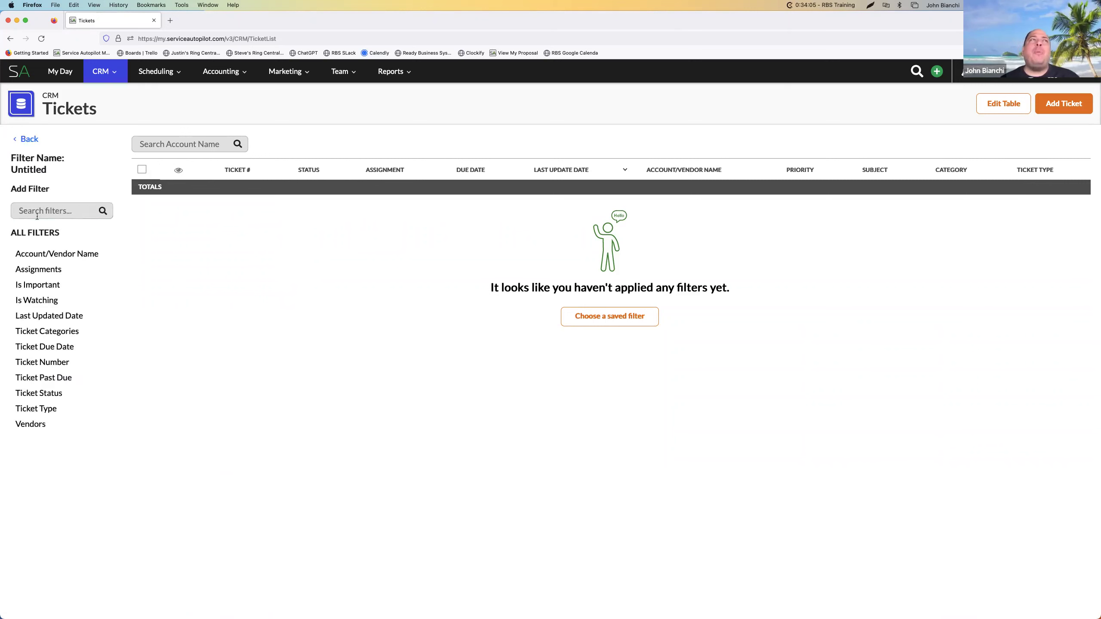
pyautogui.click(26, 139)
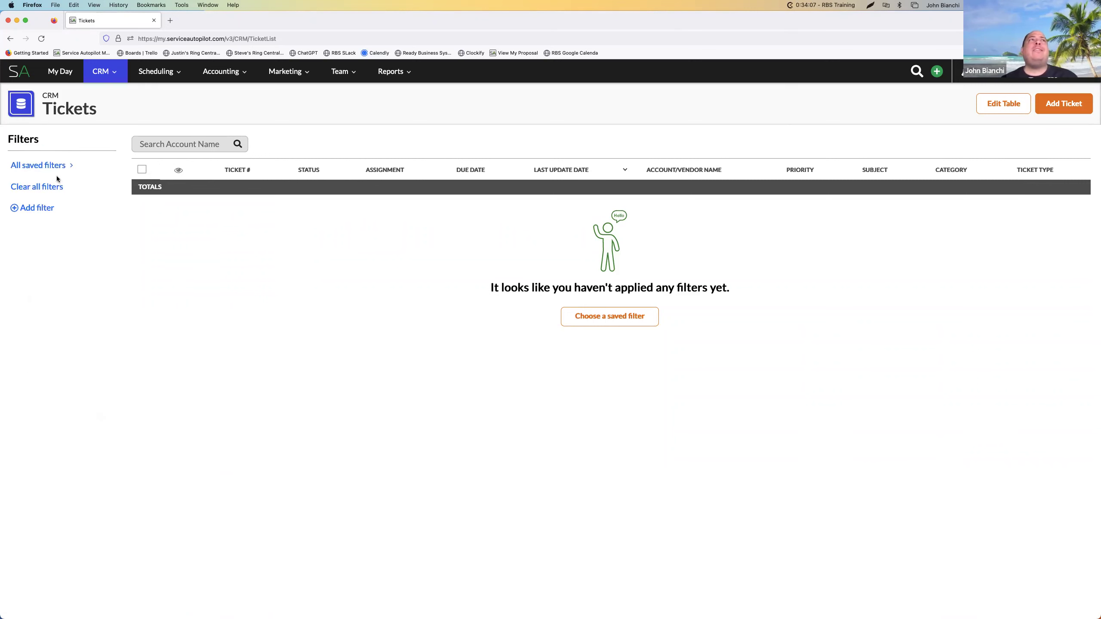
# Look through the saved ticket filters, then start a new Ticket Type filter.
pyautogui.click(52, 166)
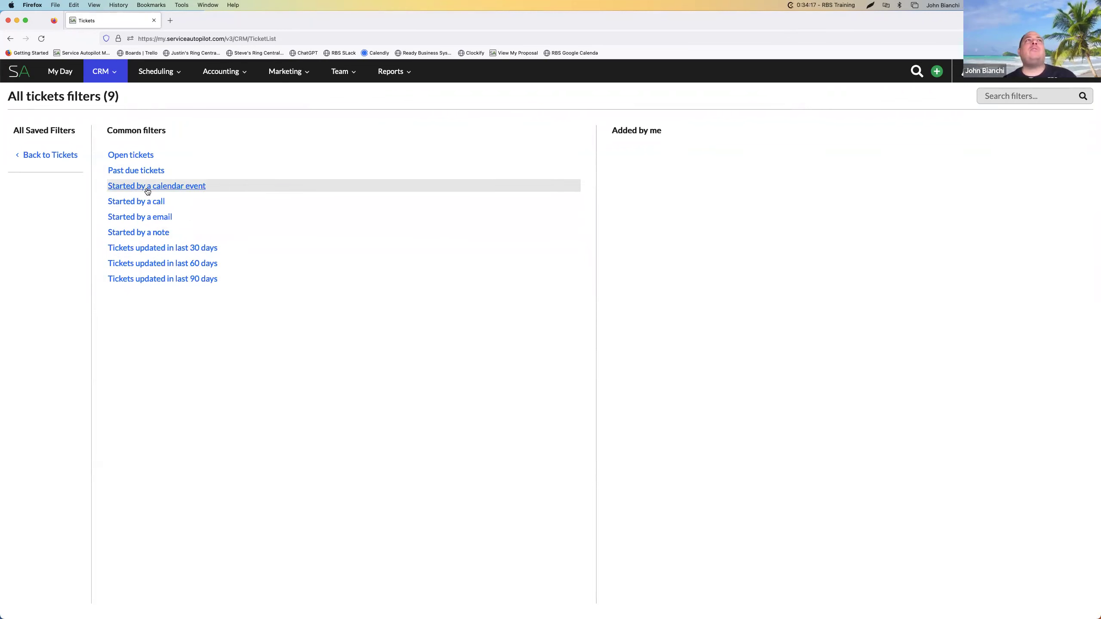
pyautogui.click(63, 155)
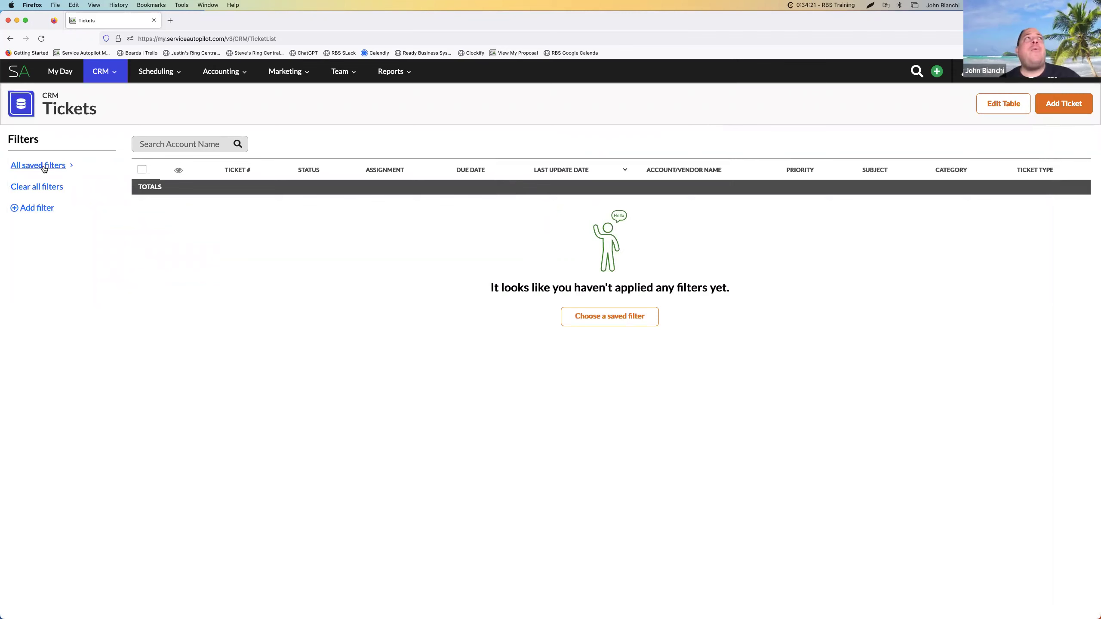
pyautogui.click(37, 208)
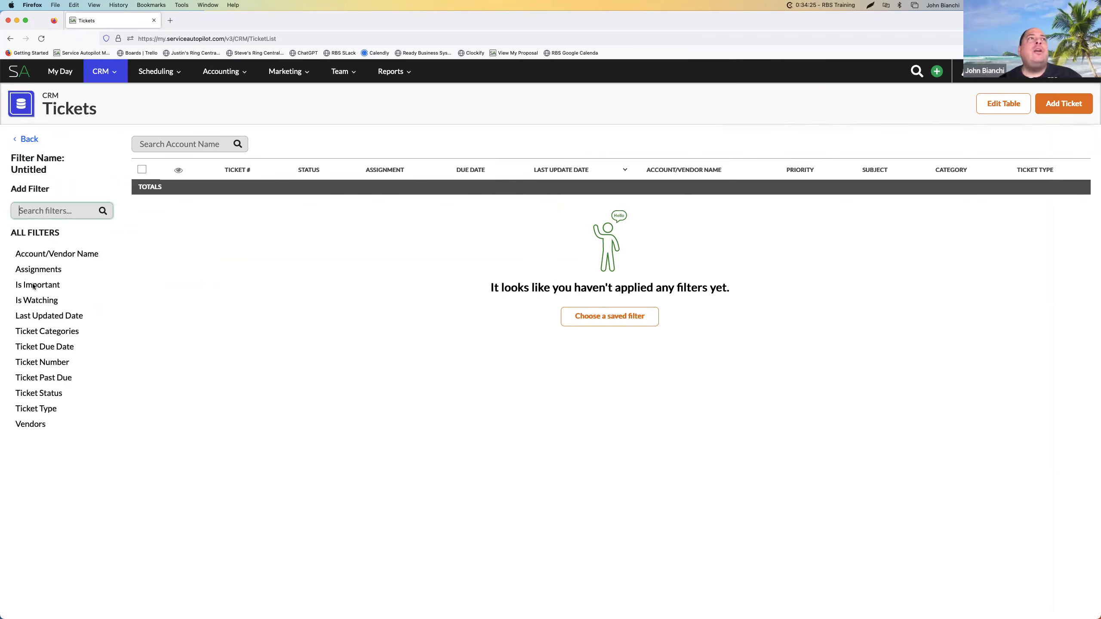
pyautogui.click(45, 408)
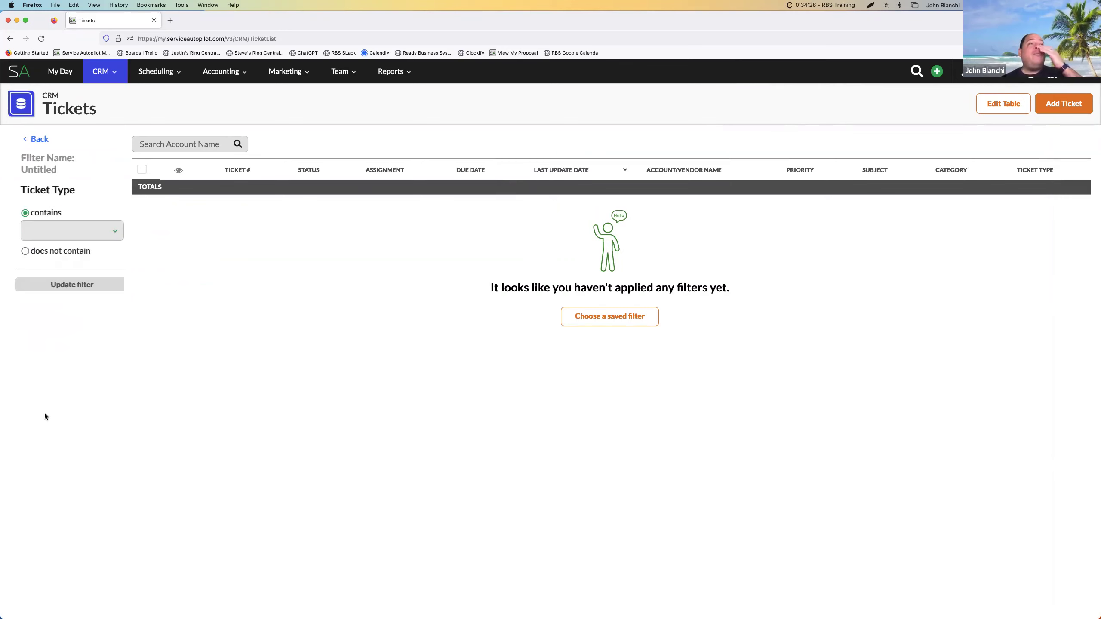
# Filter the tickets to Ticket Type contains Note, leaving six tickets listed.
pyautogui.click(107, 236)
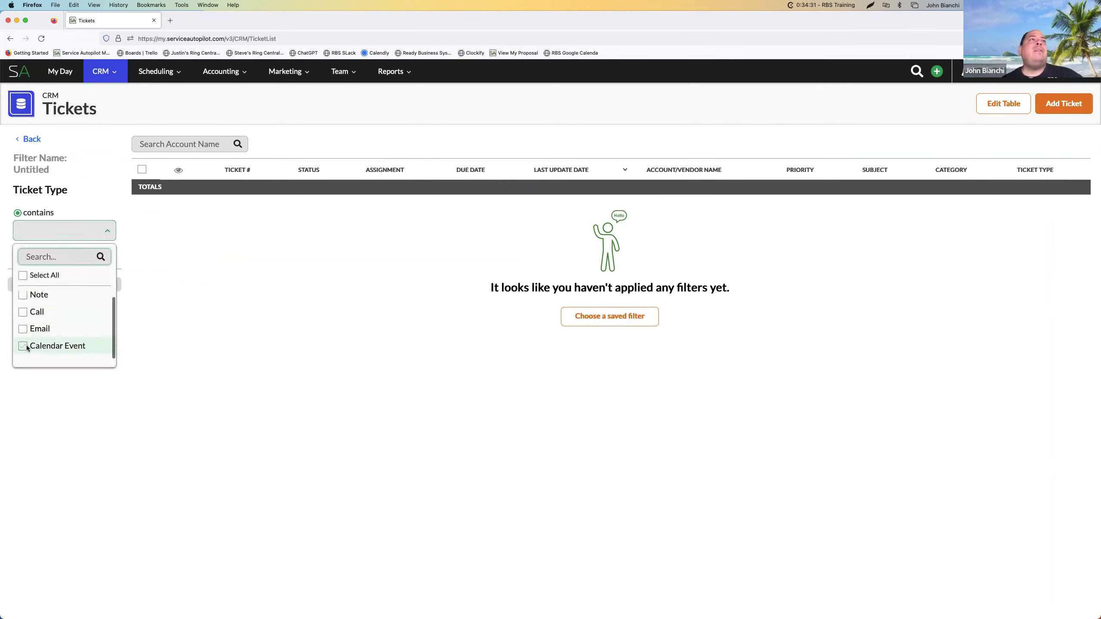
pyautogui.click(24, 295)
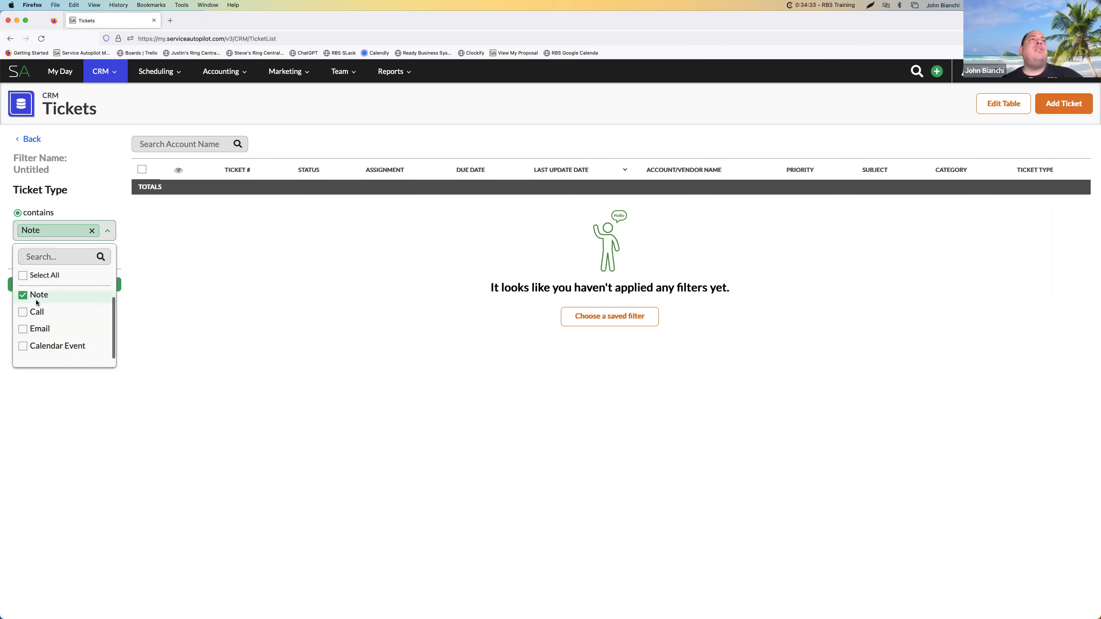
pyautogui.click(186, 287)
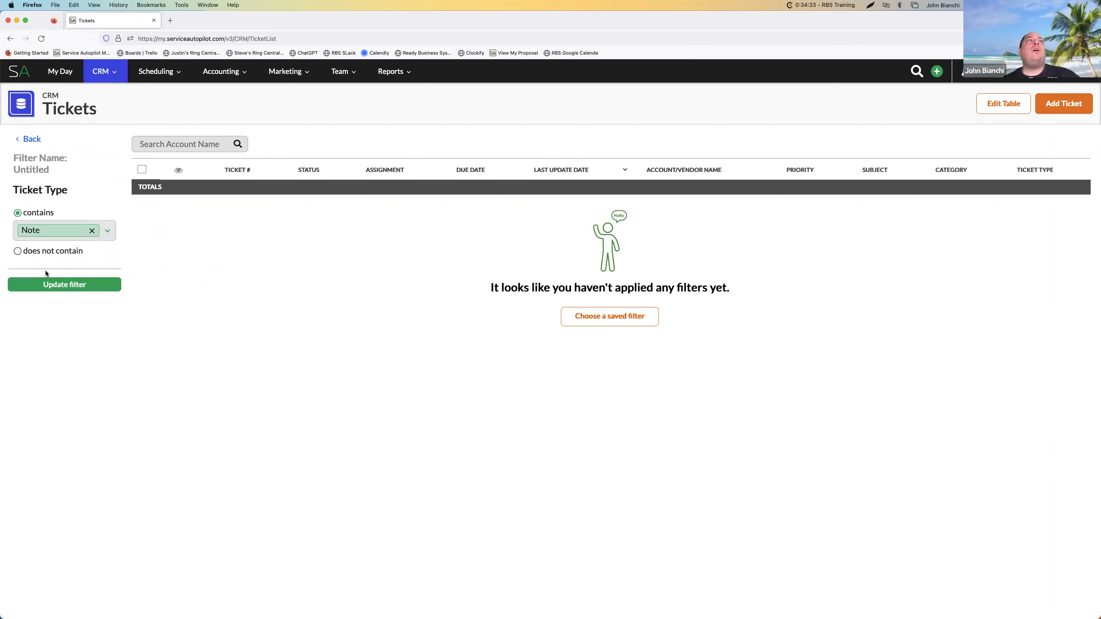
pyautogui.click(65, 286)
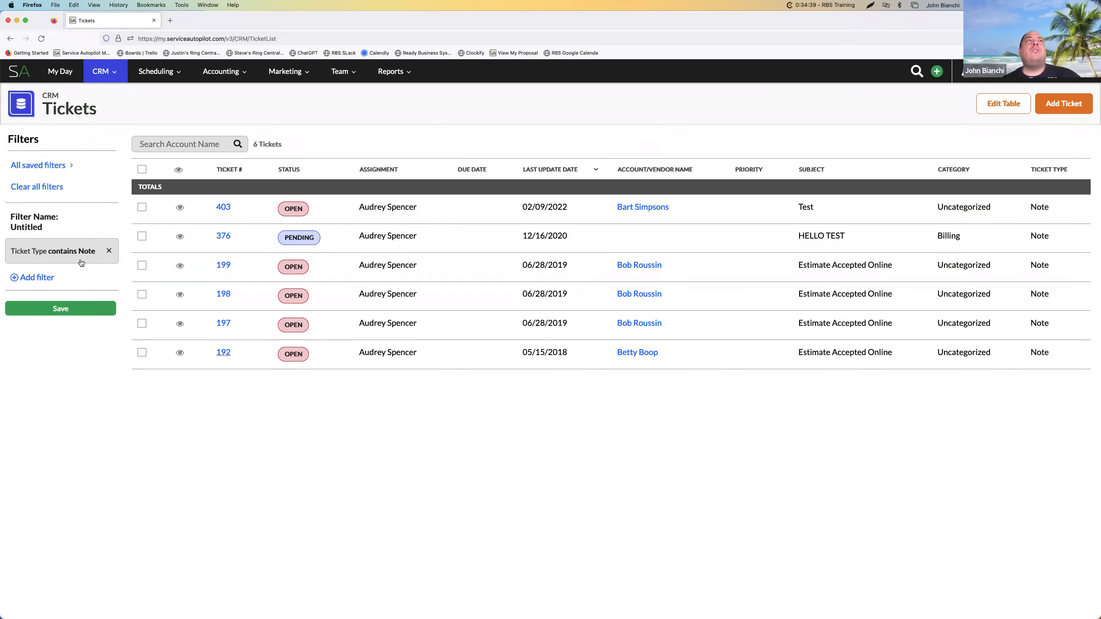
# Add an Assignments contains filter for one team member alongside the Note type filter.
pyautogui.click(34, 278)
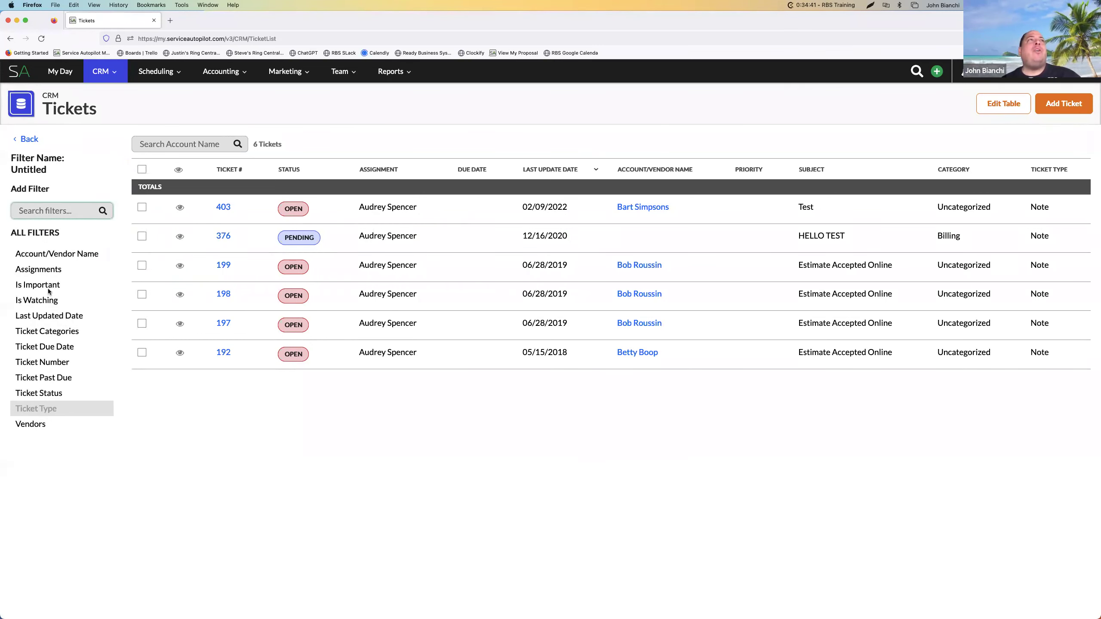
pyautogui.click(64, 266)
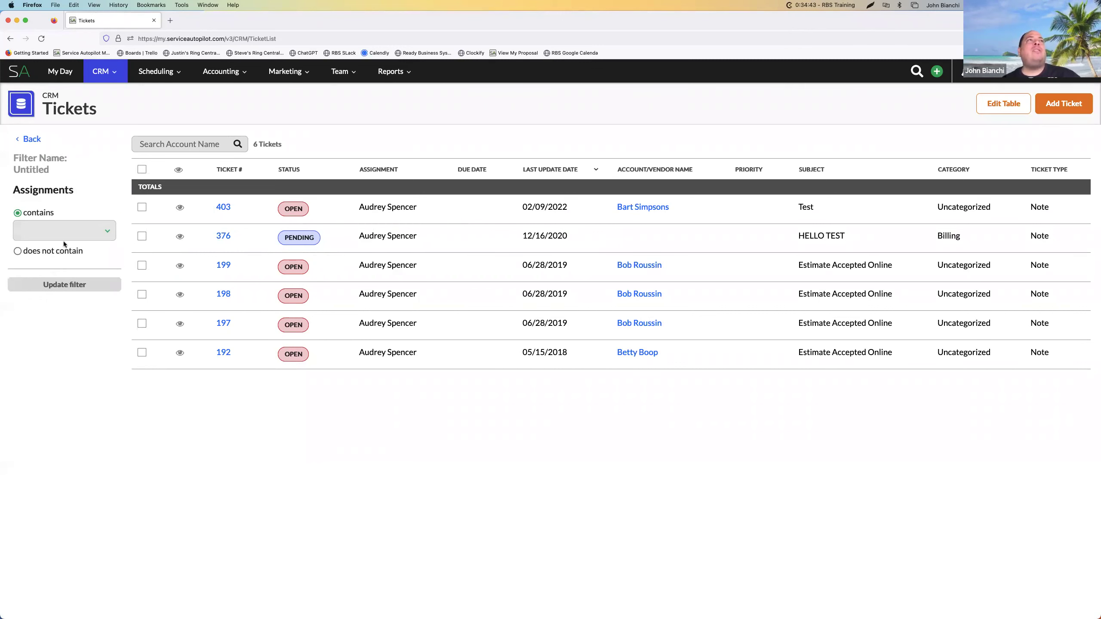
pyautogui.click(75, 234)
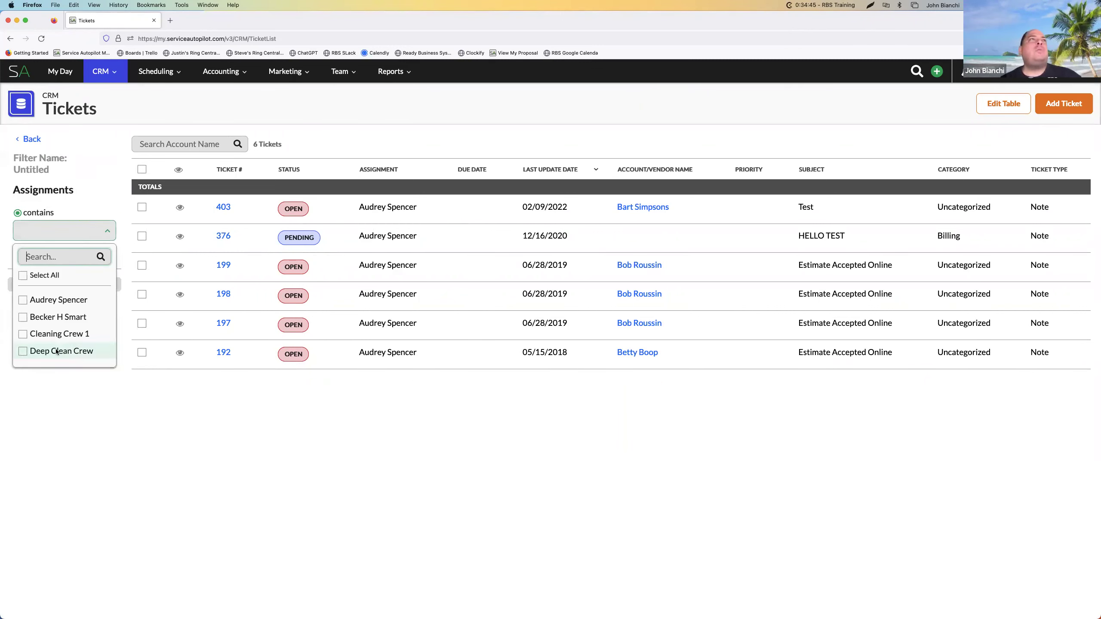
pyautogui.click(31, 301)
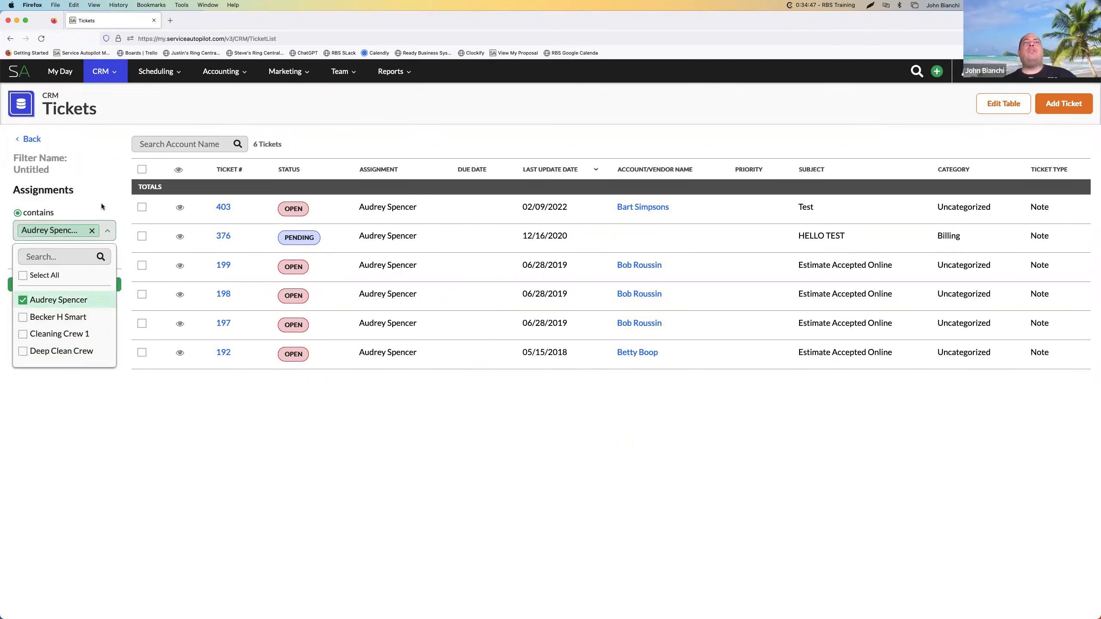
pyautogui.scroll(-8, 70, 313)
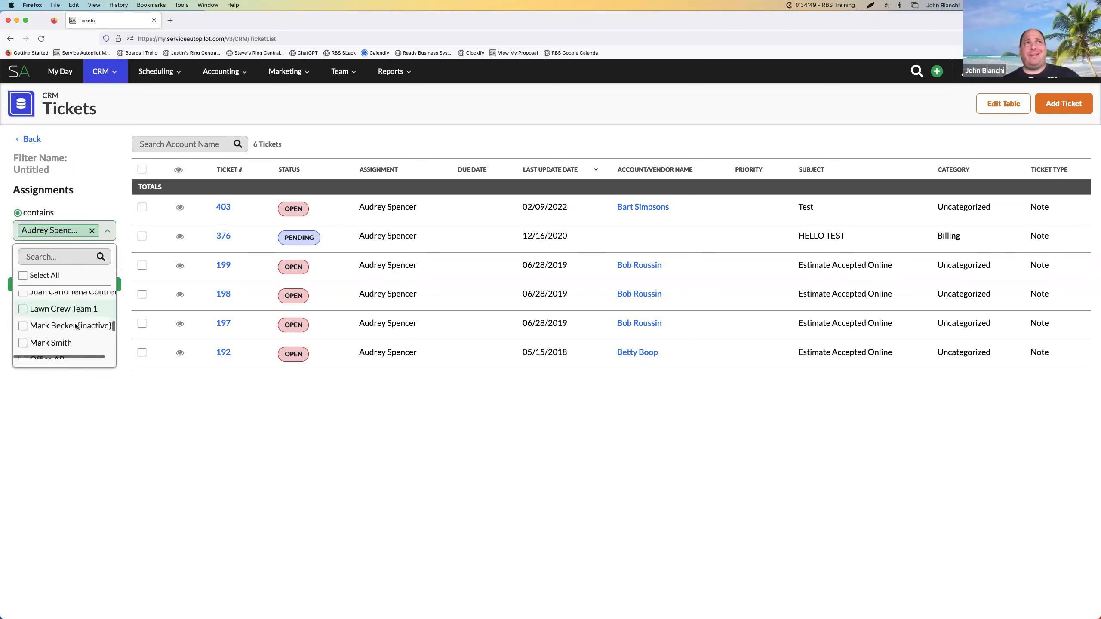
pyautogui.scroll(8, 75, 326)
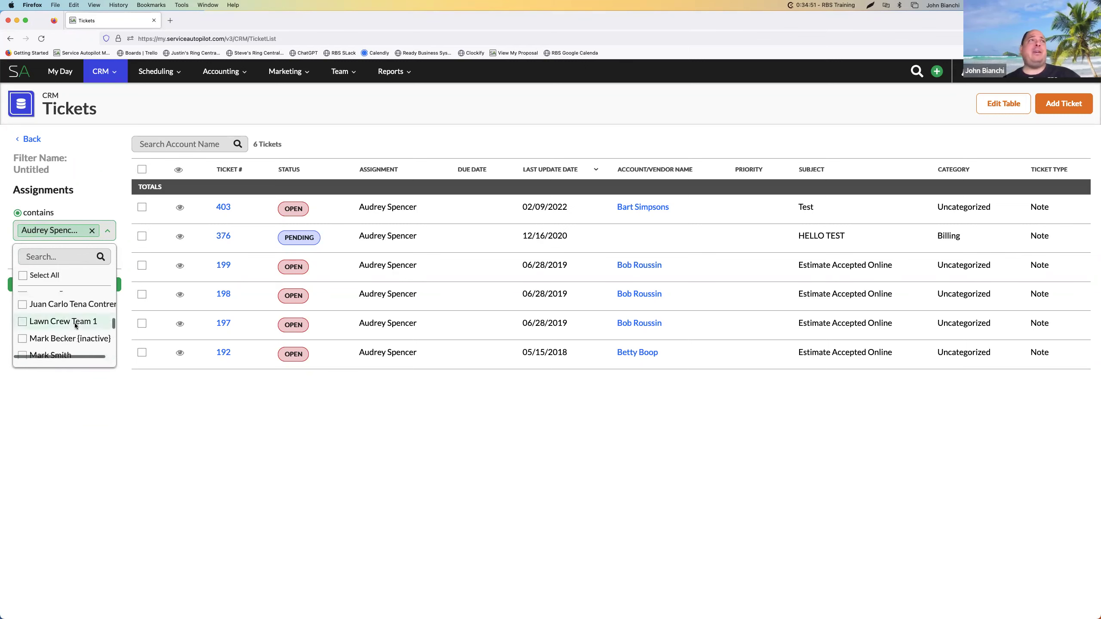
pyautogui.click(123, 450)
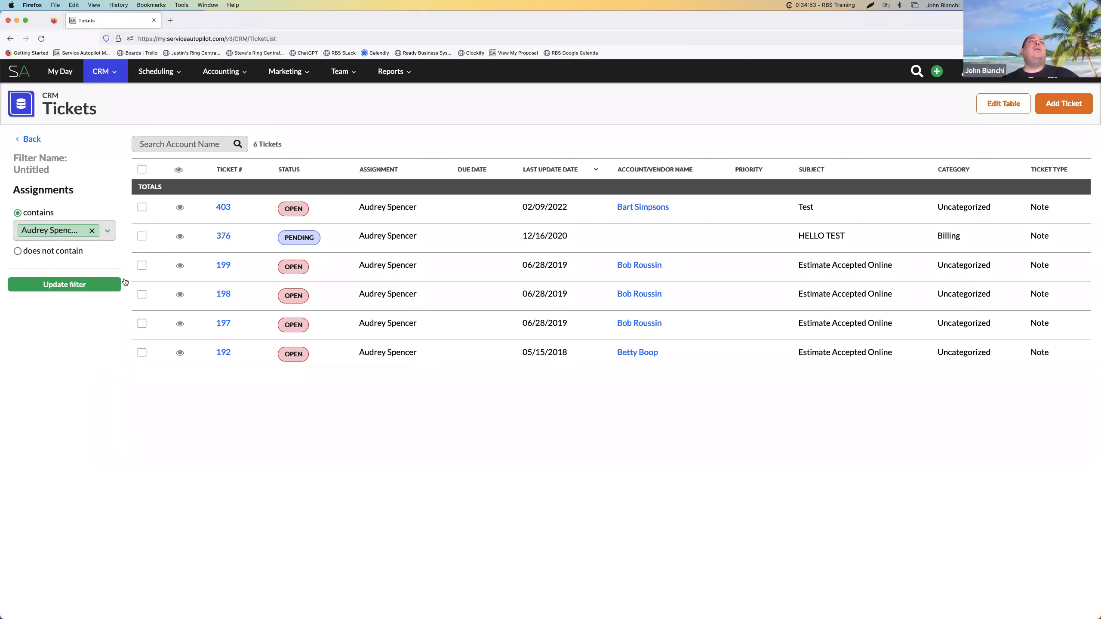
pyautogui.click(1030, 71)
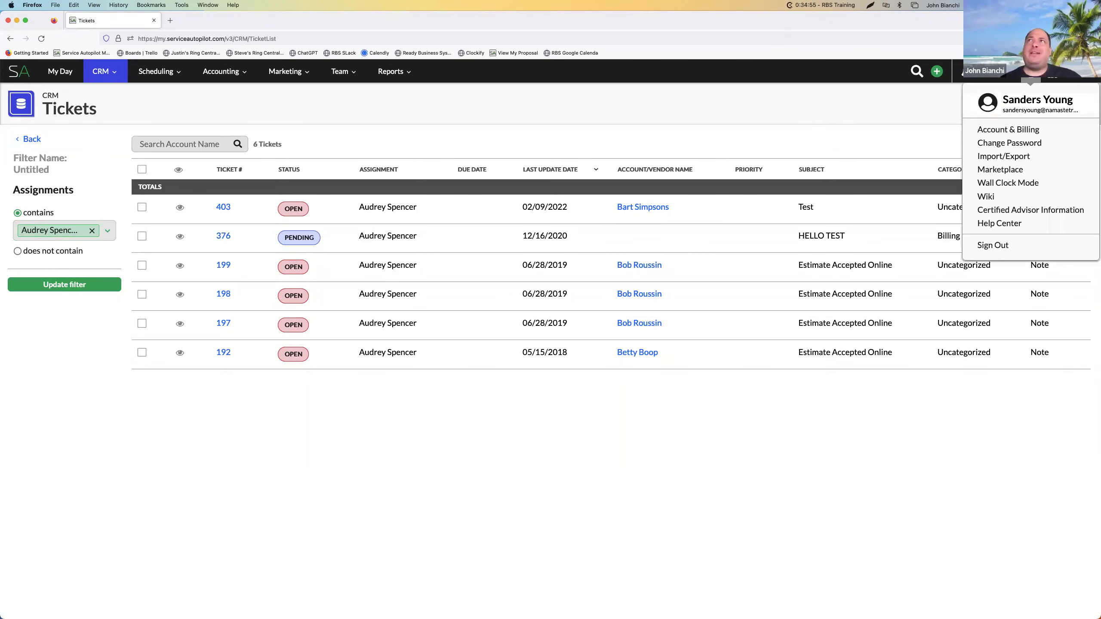
pyautogui.click(63, 285)
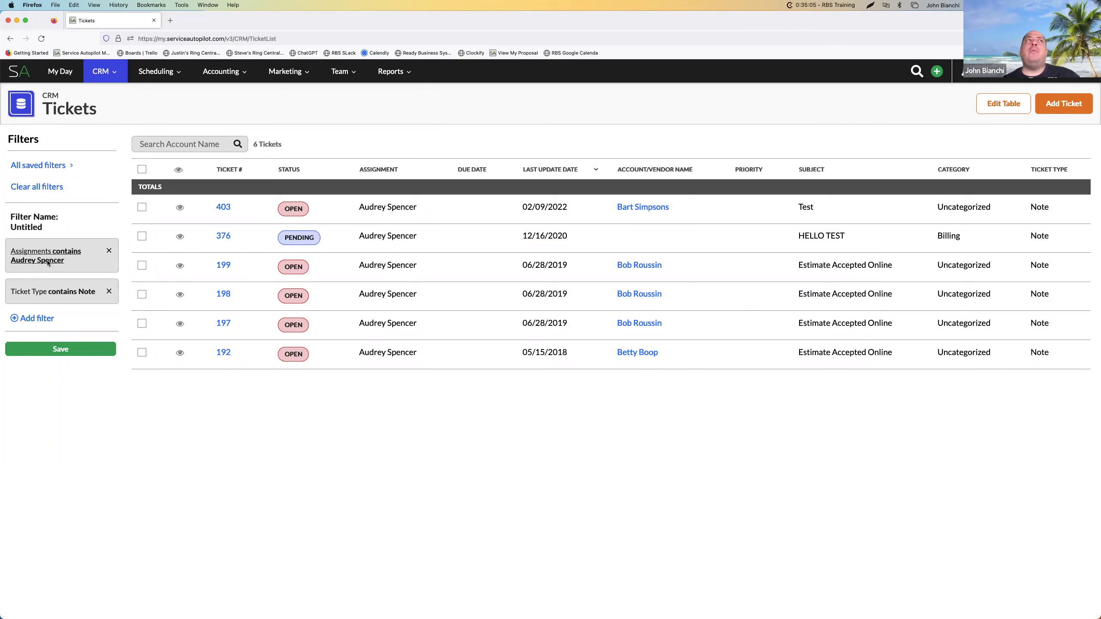
# Add a Ticket Categories contains filter and look through the categories without choosing one.
pyautogui.click(37, 318)
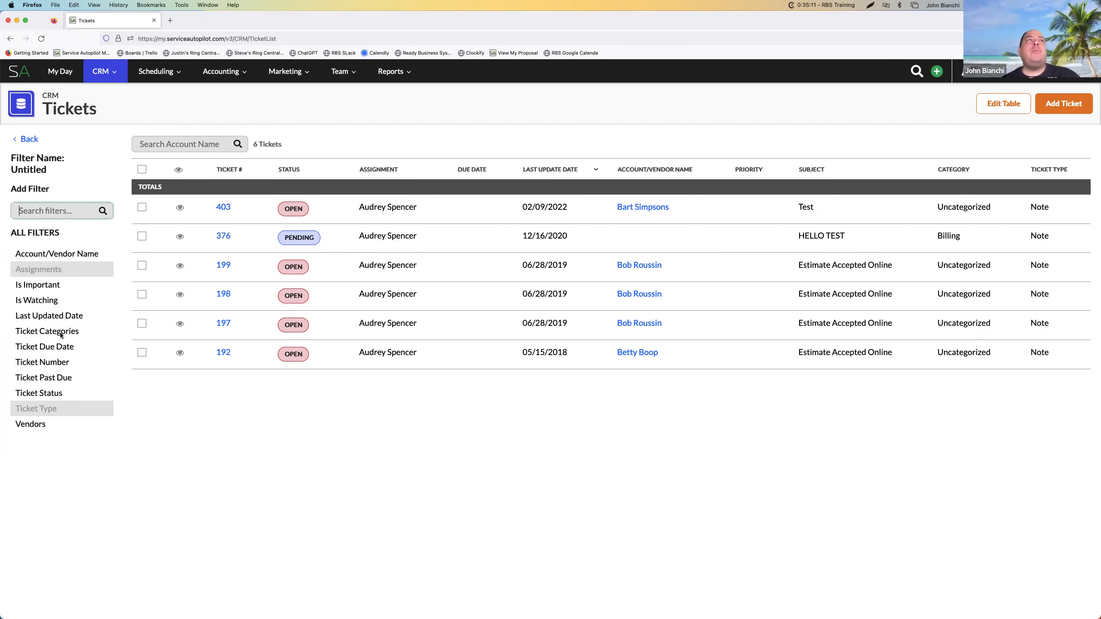
pyautogui.click(61, 334)
pyautogui.click(64, 231)
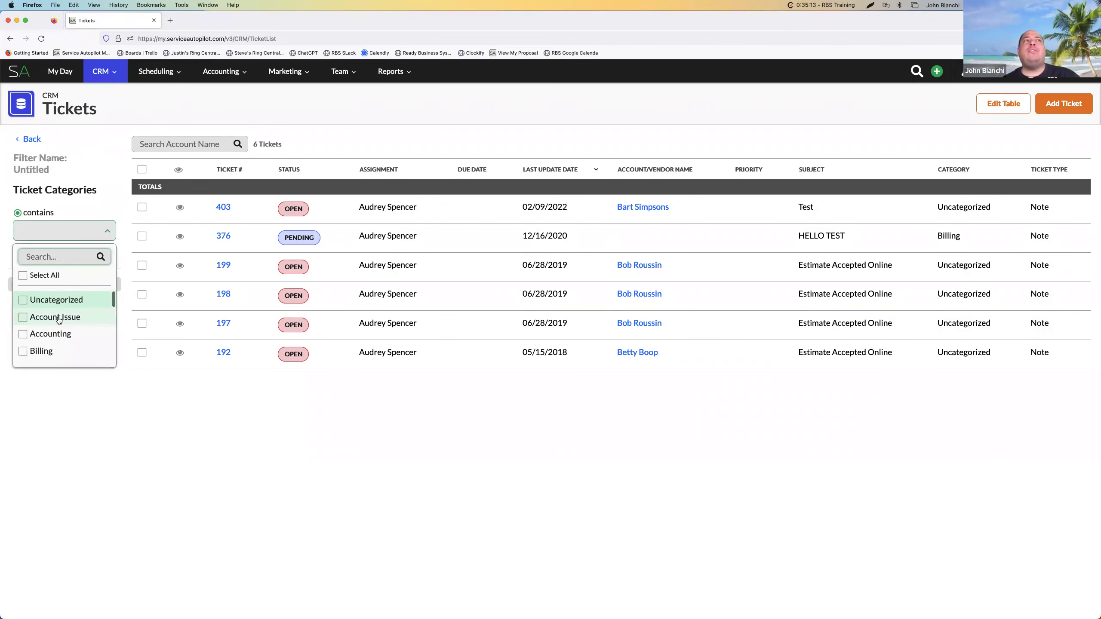
pyautogui.scroll(-5, 58, 318)
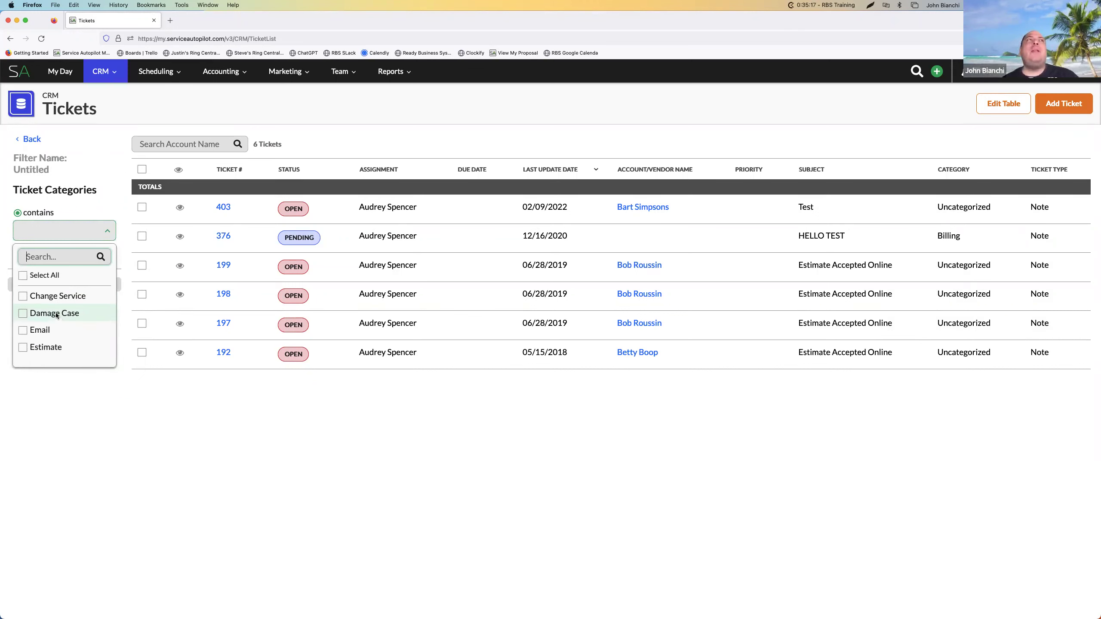
pyautogui.scroll(-3, 56, 314)
pyautogui.scroll(8, 52, 313)
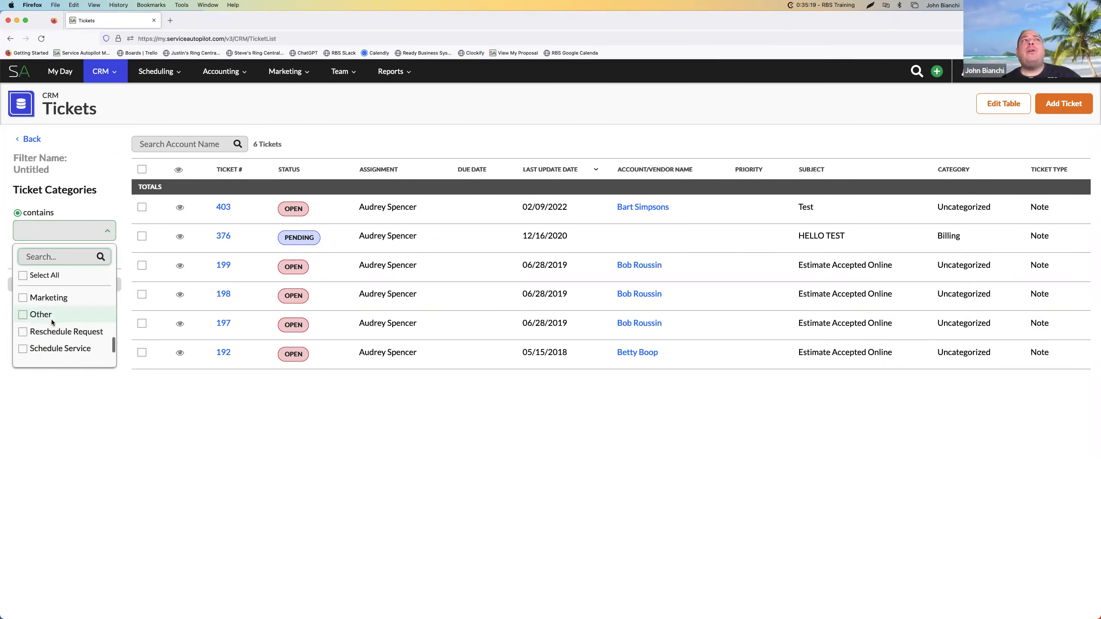
pyautogui.click(138, 377)
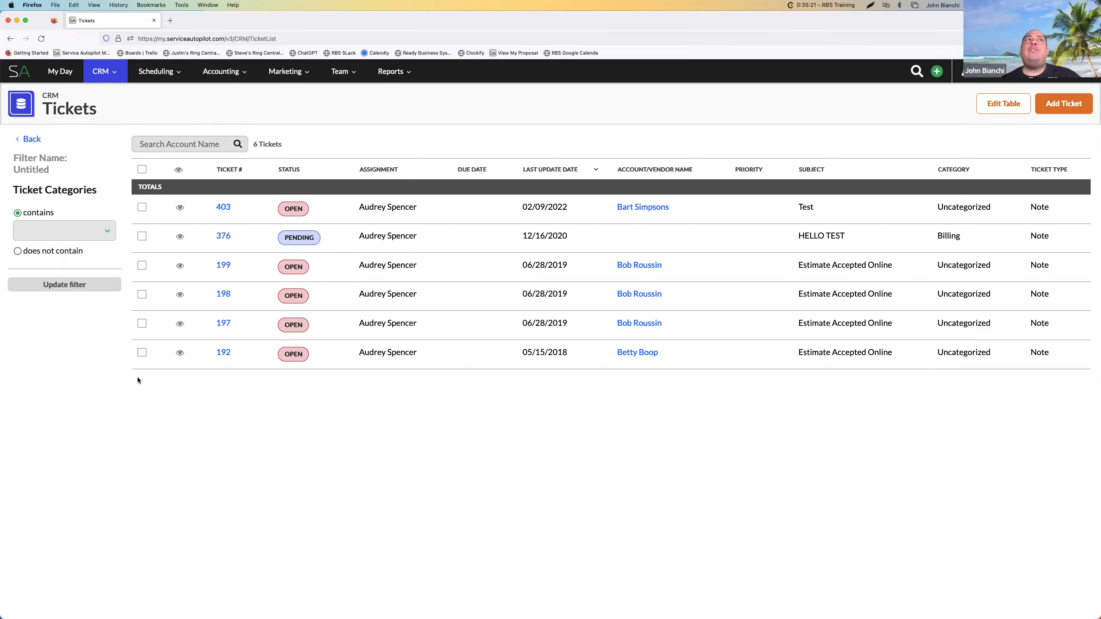
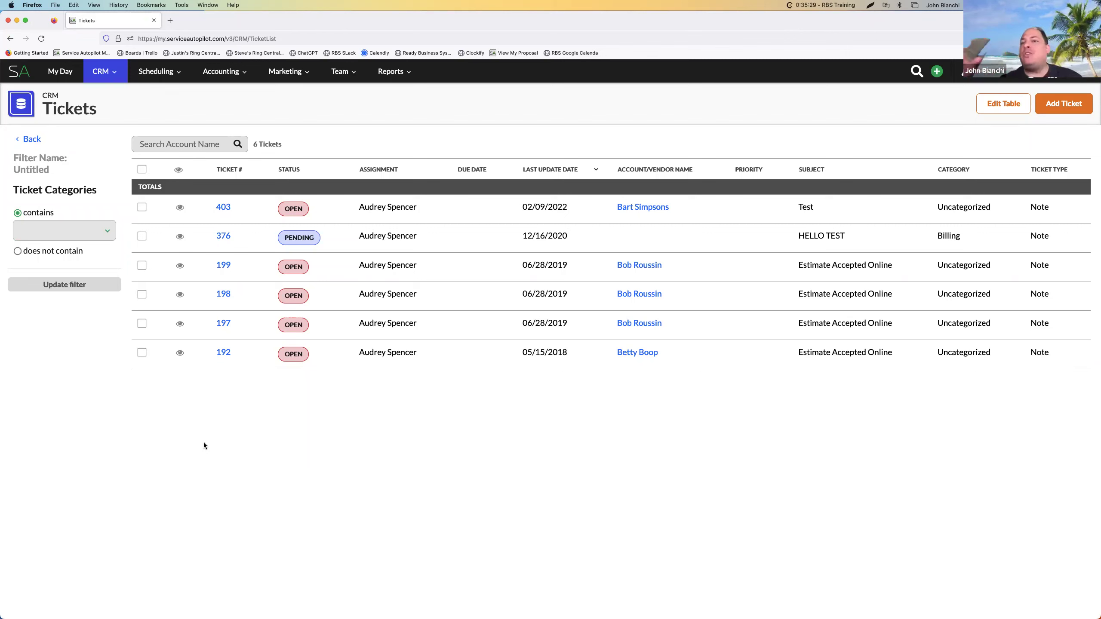
# Choose Billing in the Ticket Categories contains filter and update the filter.
pyautogui.click(104, 231)
pyautogui.scroll(-1, 69, 321)
pyautogui.scroll(-4, 70, 321)
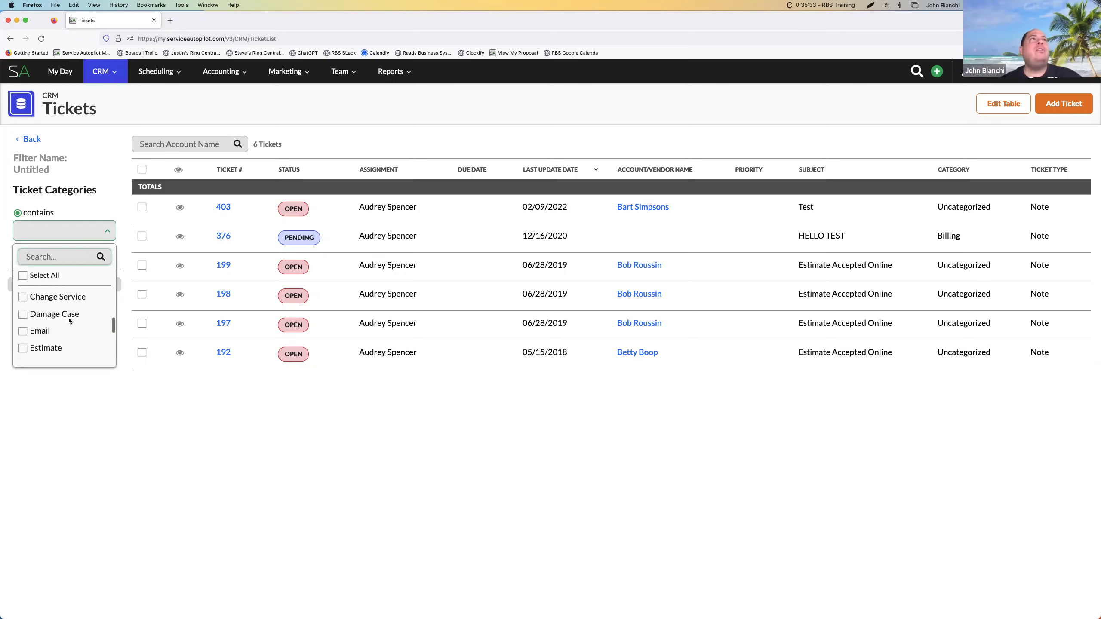
pyautogui.scroll(-4, 53, 311)
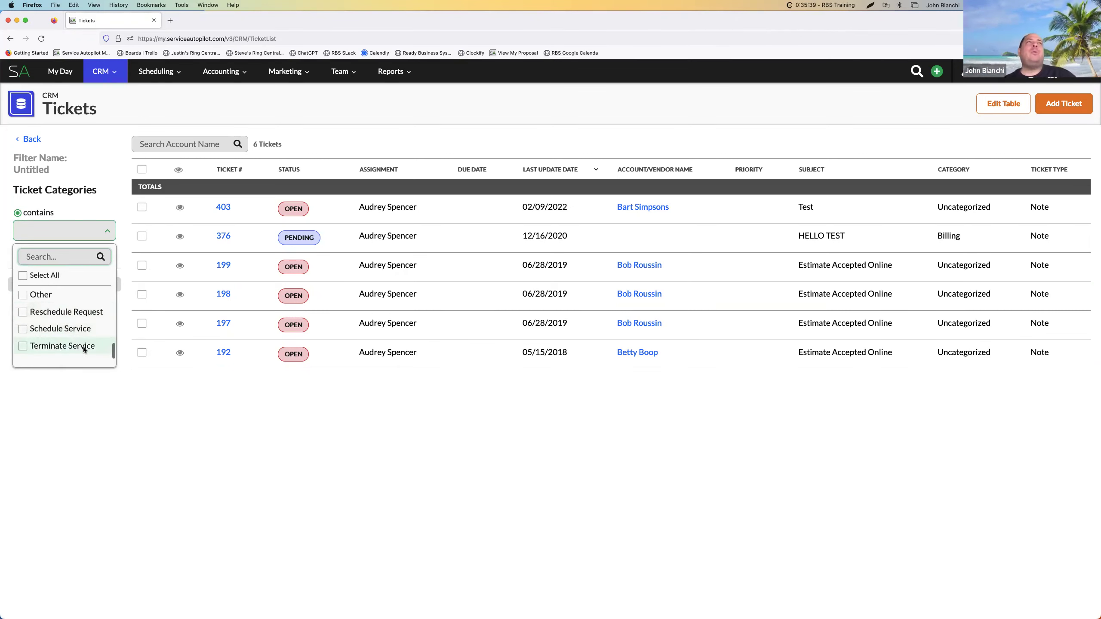
pyautogui.scroll(-1, 72, 351)
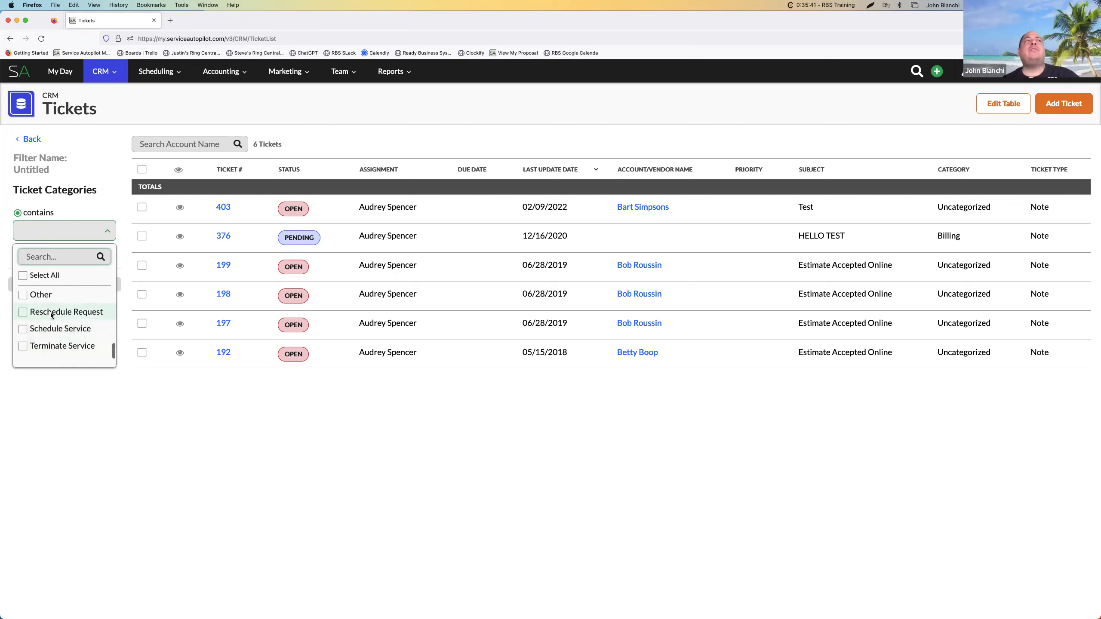
pyautogui.scroll(10, 51, 315)
pyautogui.click(73, 398)
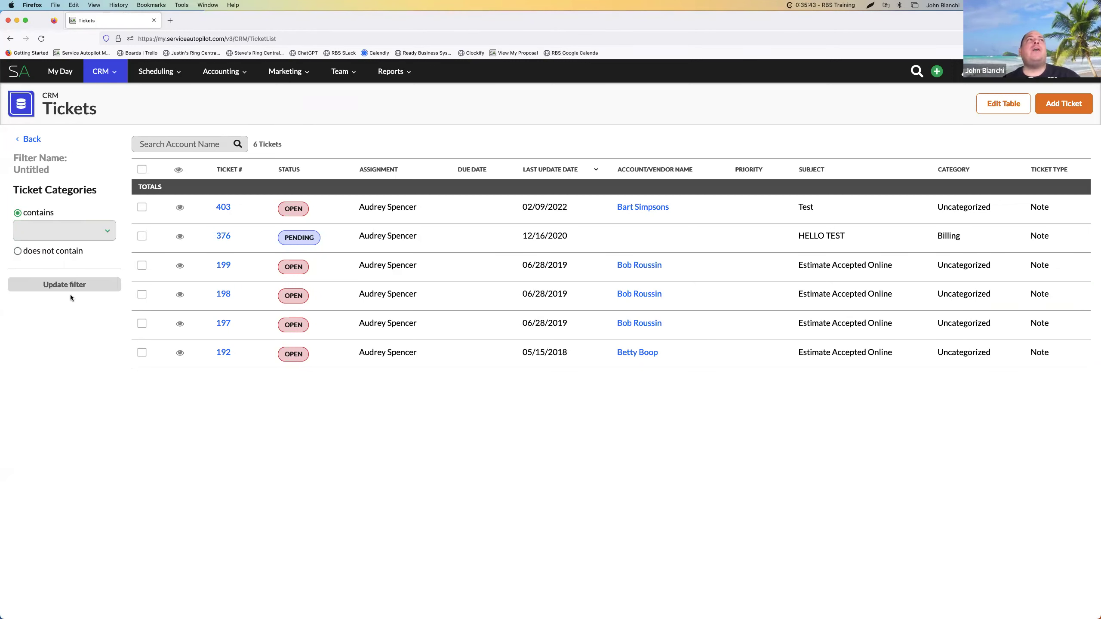
pyautogui.click(64, 229)
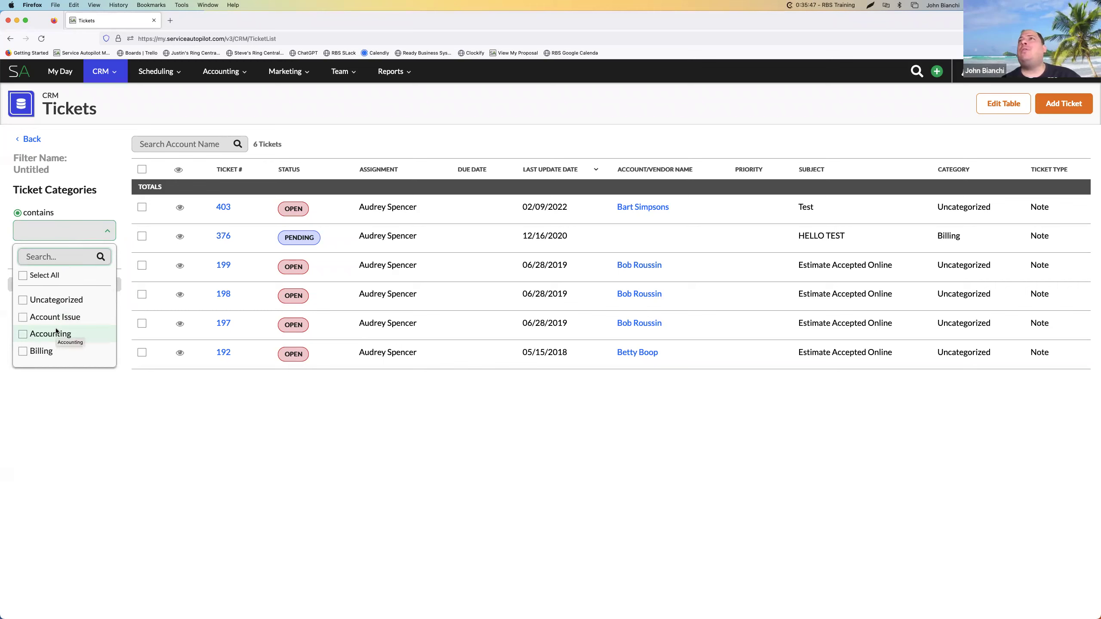
pyautogui.click(33, 351)
pyautogui.click(74, 418)
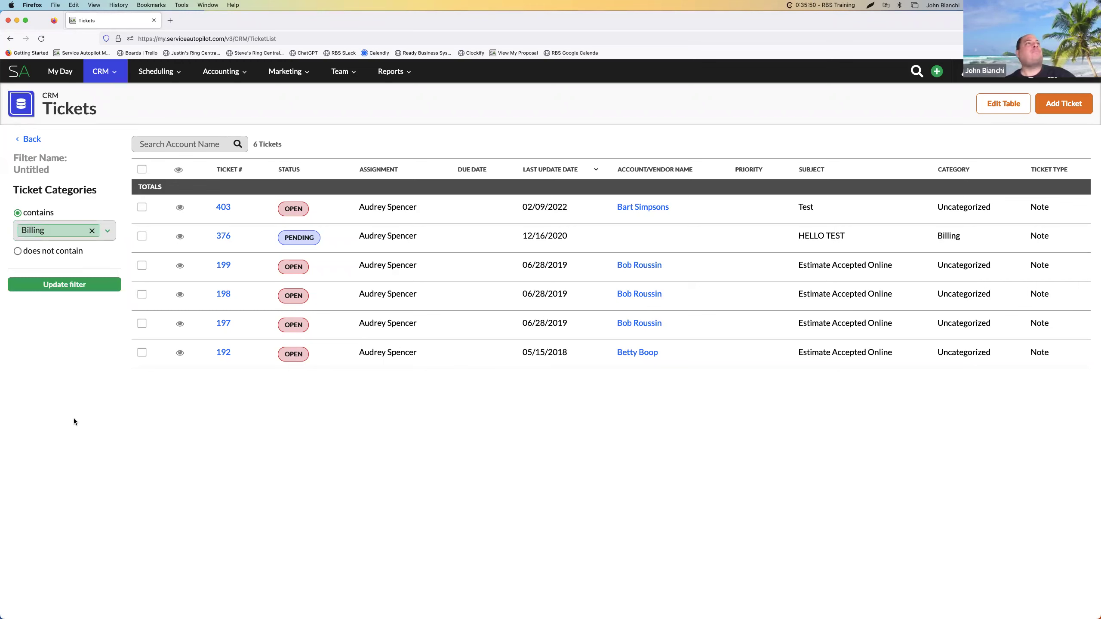
pyautogui.click(68, 286)
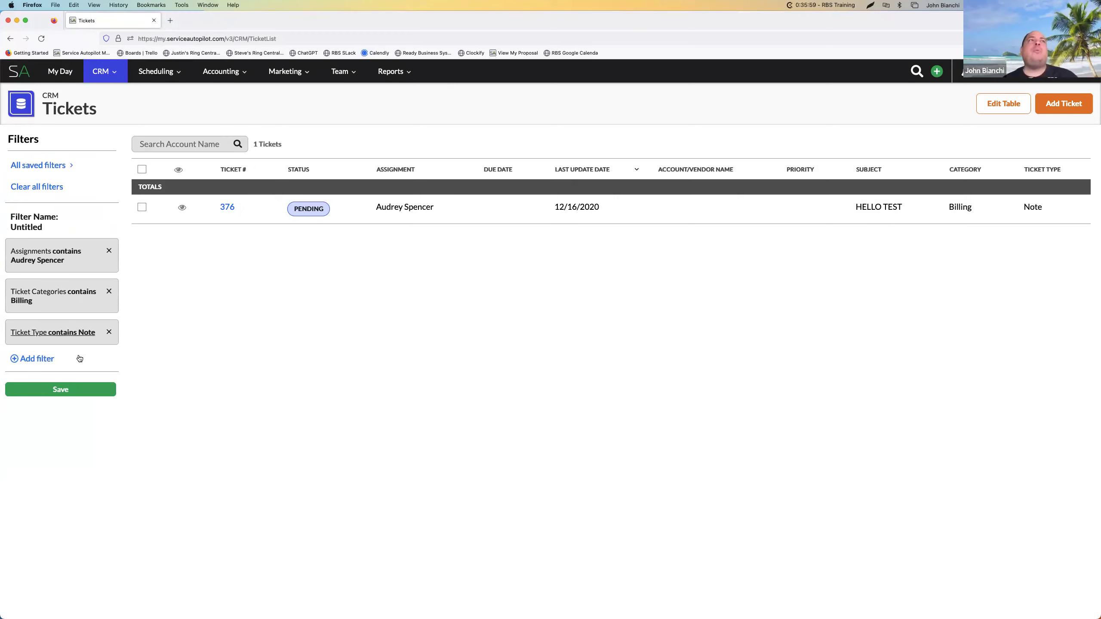
# Save the filters as 'Billing Notes Assigned to' plus the assignee's name, then clear all filters.
pyautogui.click(67, 393)
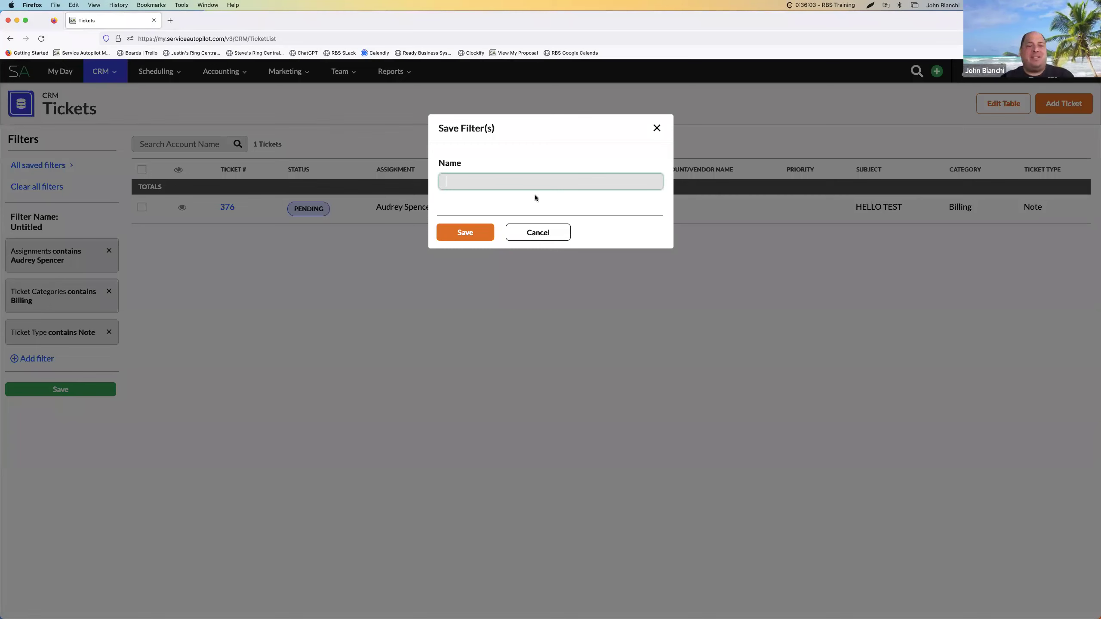
pyautogui.write('Bi')
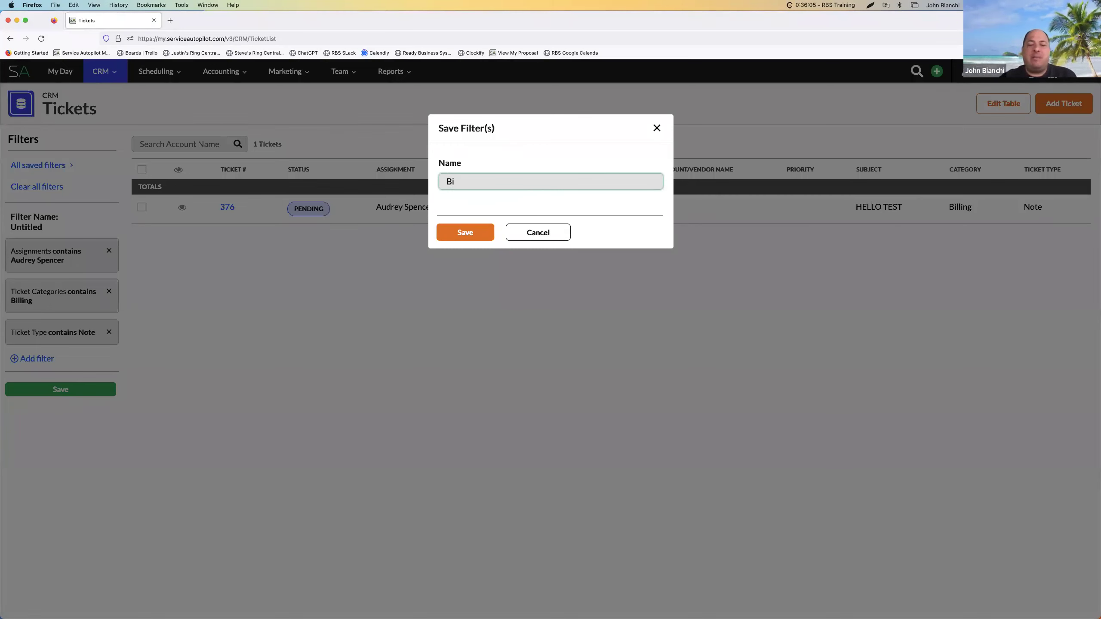
pyautogui.write('lling Notes Assigbned')
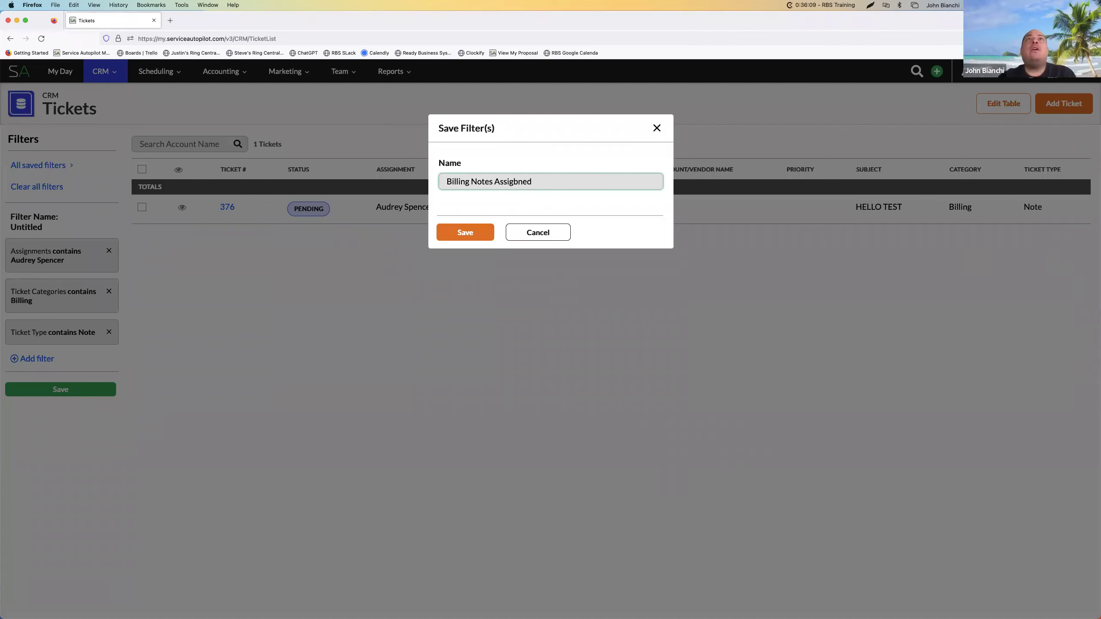
pyautogui.press('BackSpace')
pyautogui.press('BackSpace')
pyautogui.press('BackSpace')
pyautogui.press('BackSpace')
pyautogui.write('ned ')
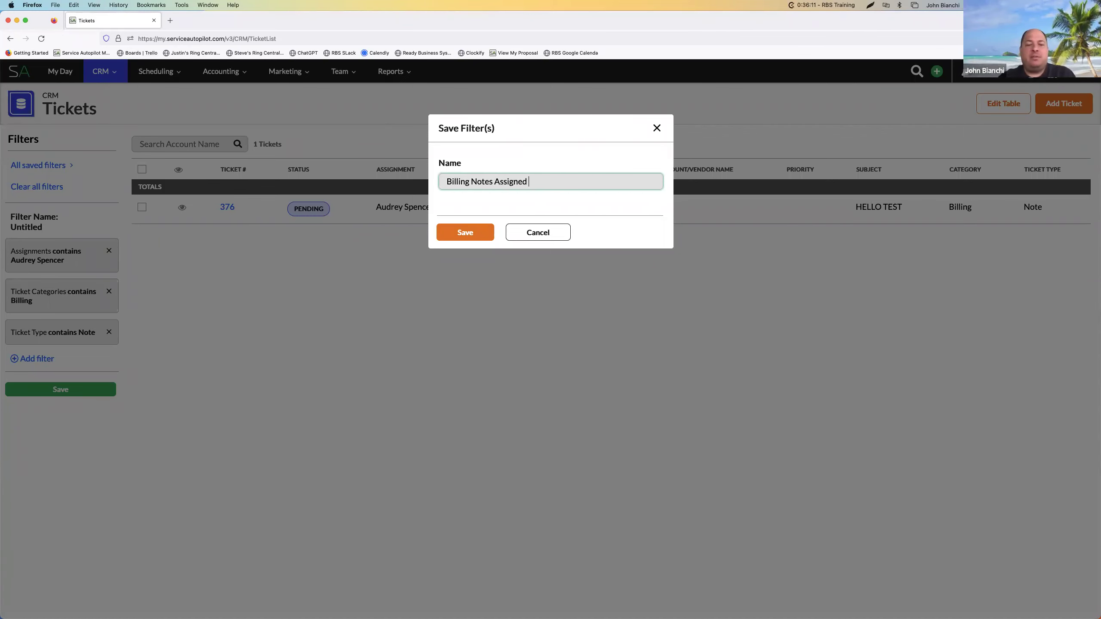
pyautogui.write('to Audrey')
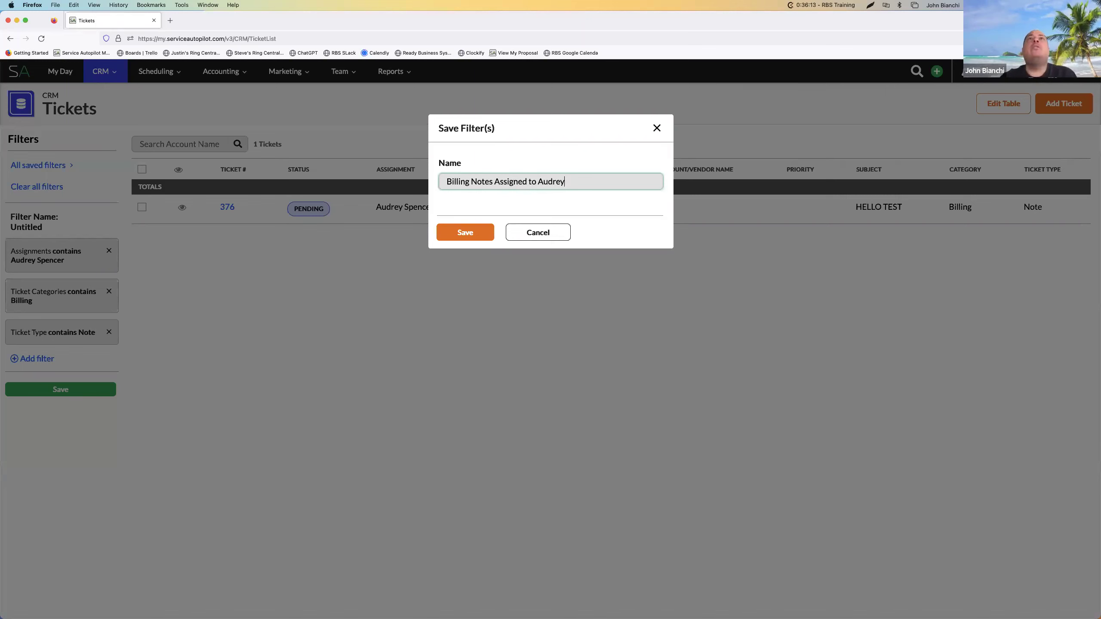
pyautogui.click(470, 237)
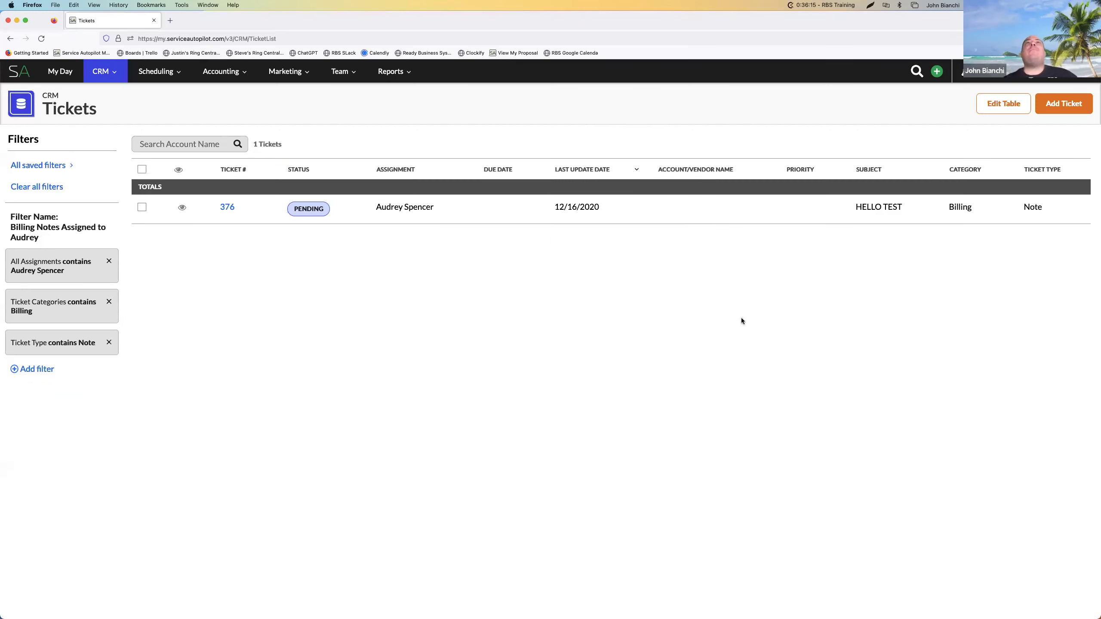
pyautogui.click(37, 187)
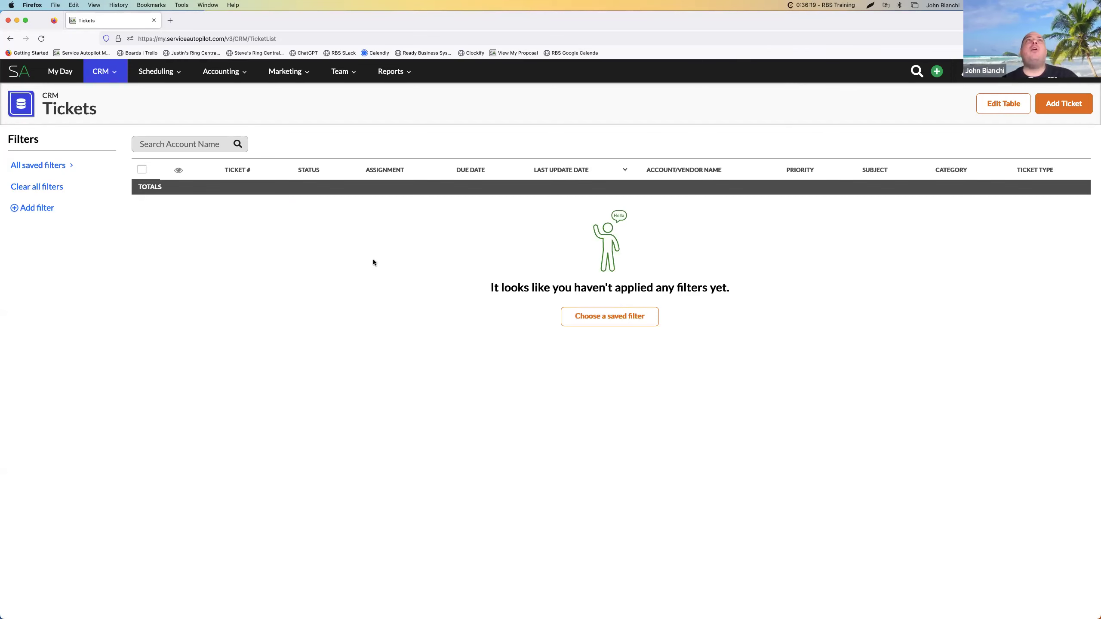
# Load the saved billing filter, drop its Note ticket type condition, and update the saved filter.
pyautogui.click(47, 166)
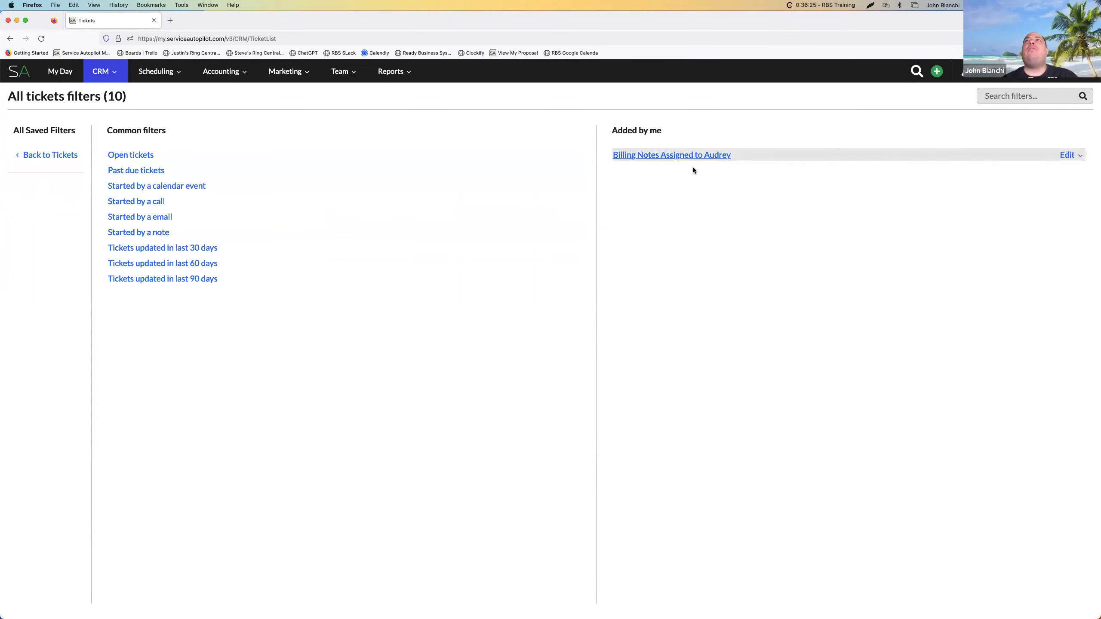
pyautogui.click(1078, 156)
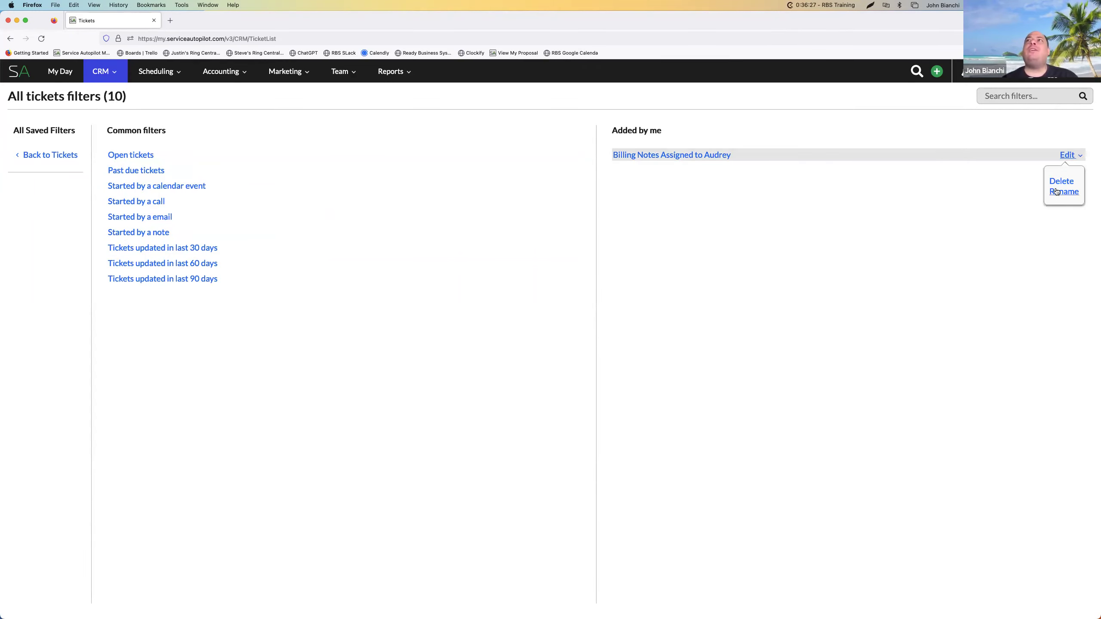
pyautogui.click(715, 201)
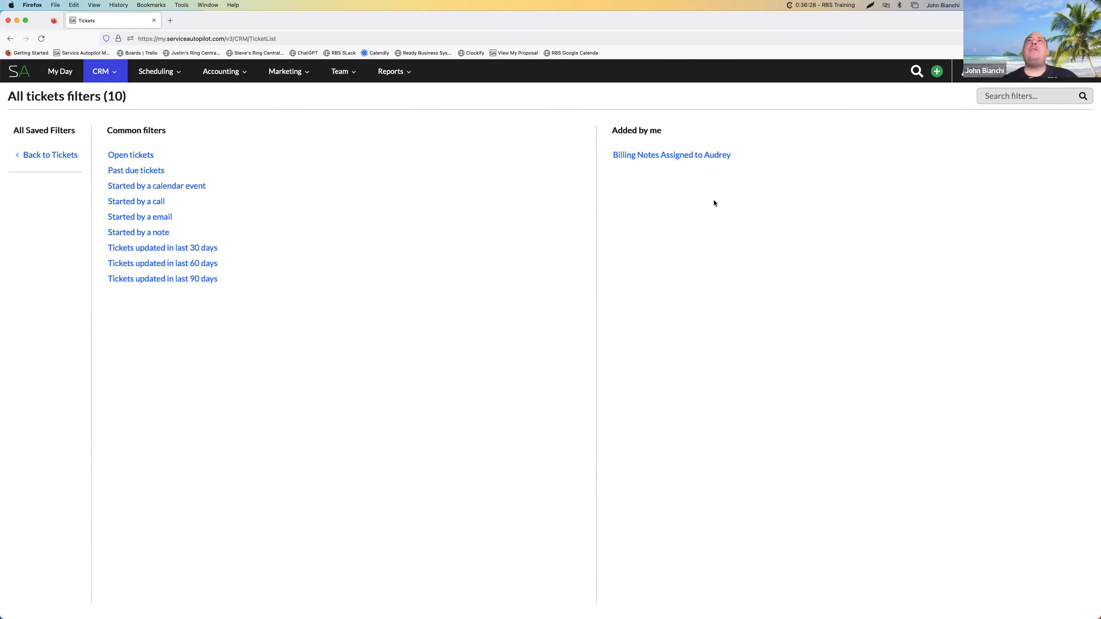
pyautogui.click(712, 155)
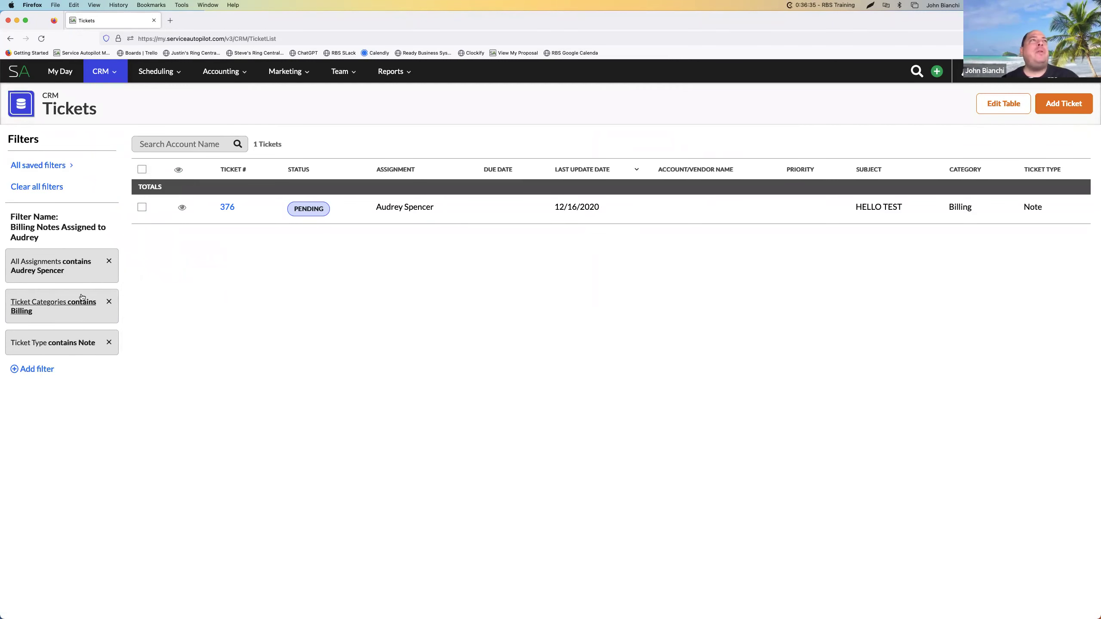
pyautogui.click(108, 342)
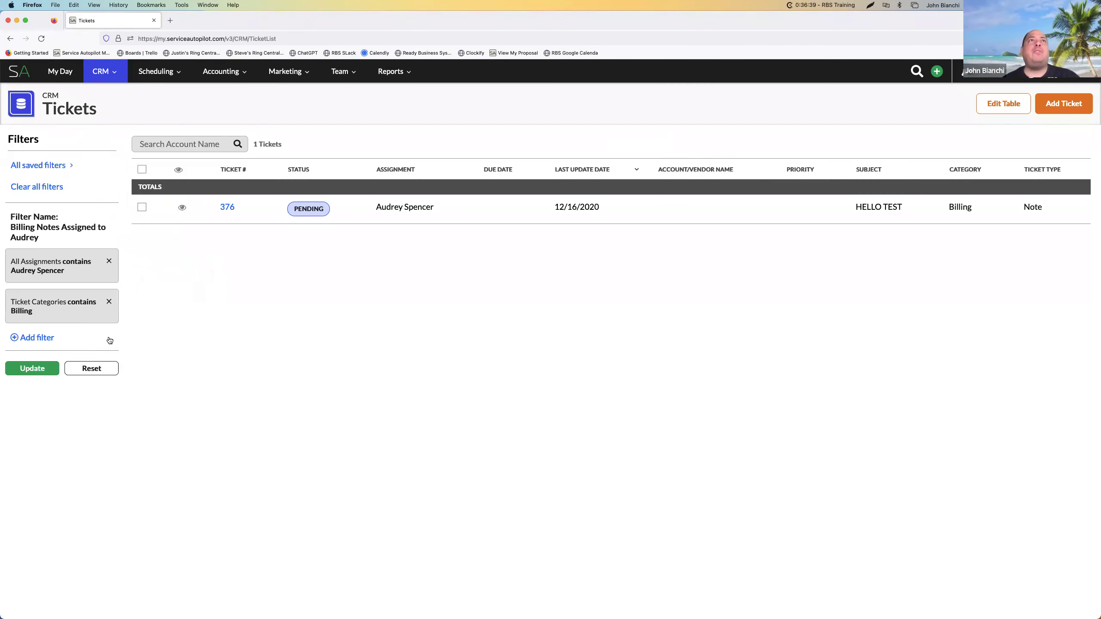
pyautogui.click(33, 374)
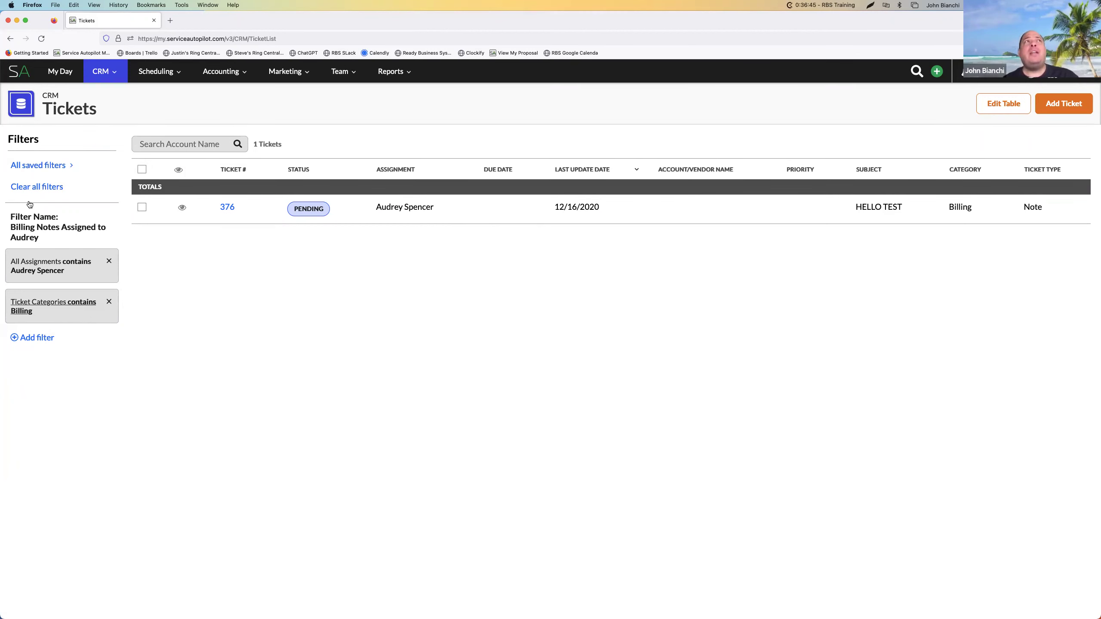
pyautogui.click(38, 166)
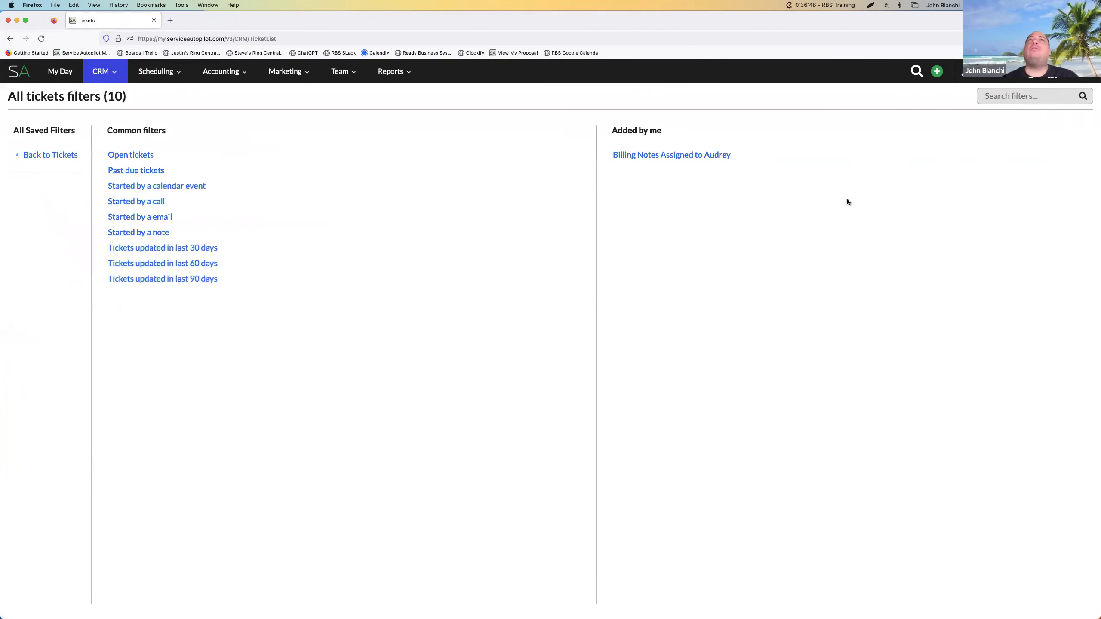
# Rename the saved filter's 'Notes' to 'Tickets' and apply it, showing only ticket 376.
pyautogui.click(678, 156)
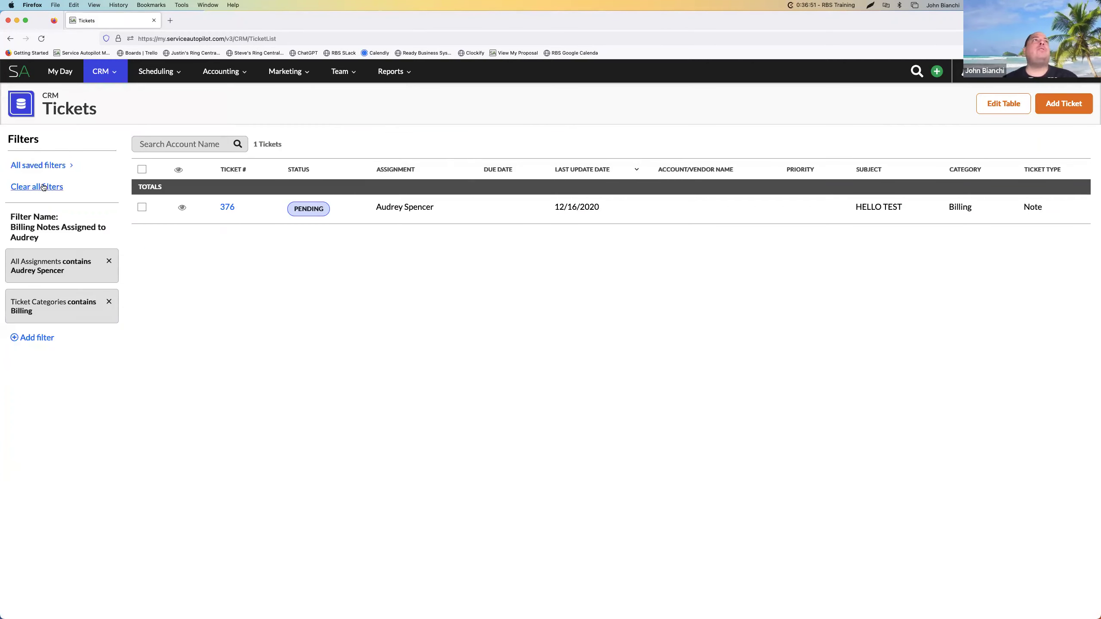
pyautogui.click(46, 166)
pyautogui.click(1074, 157)
pyautogui.click(1063, 191)
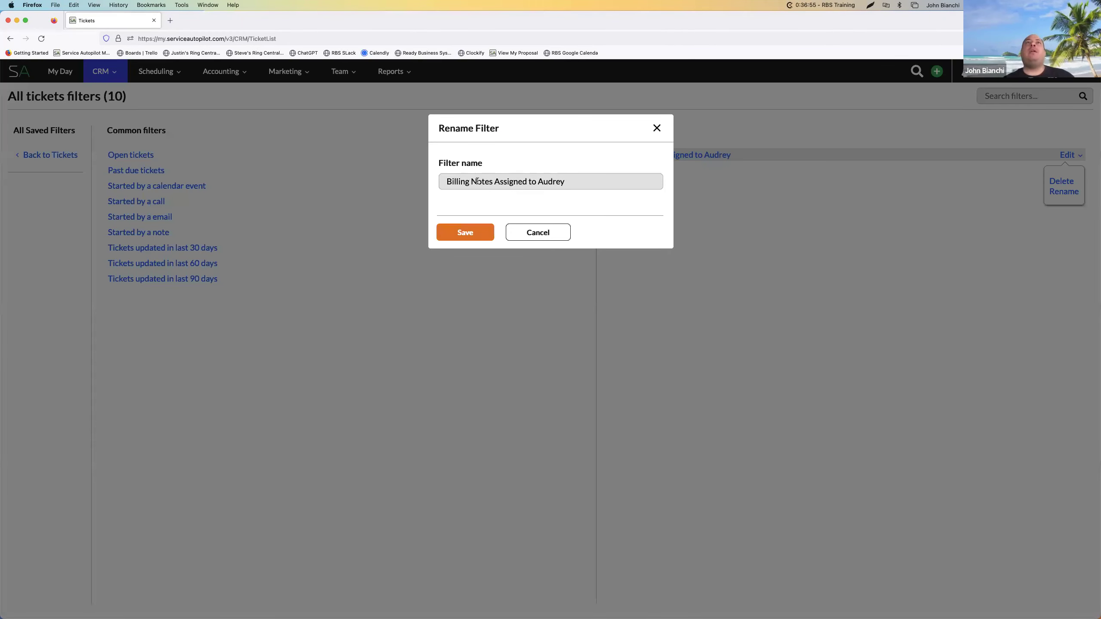
pyautogui.click(491, 185)
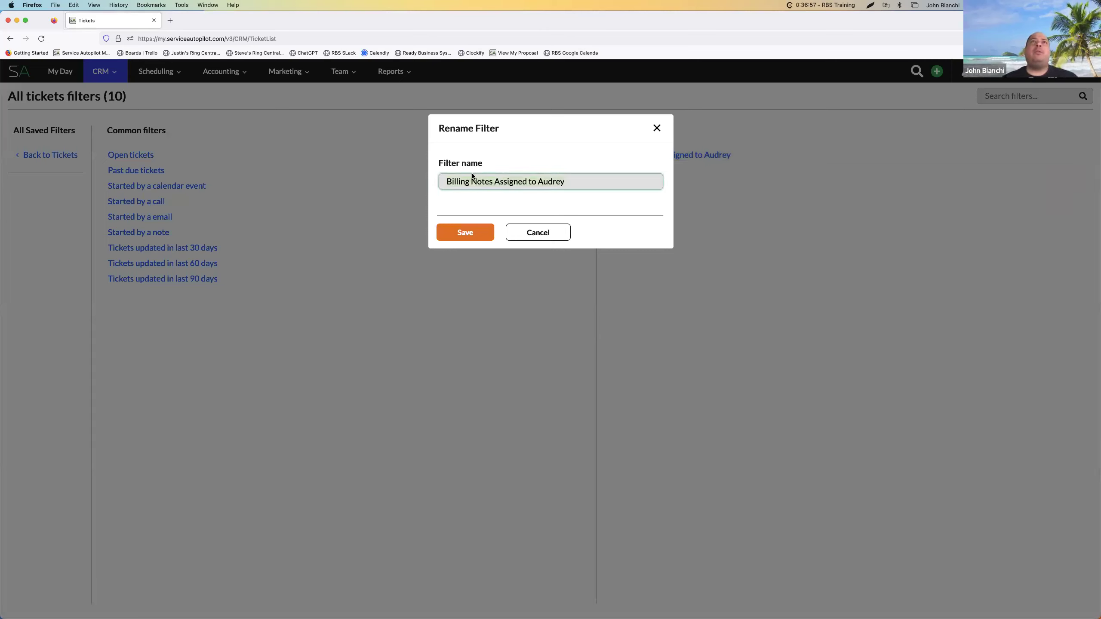
pyautogui.press('BackSpace')
pyautogui.press('BackSpace')
pyautogui.press('BackSpace')
pyautogui.press('BackSpace')
pyautogui.press('BackSpace')
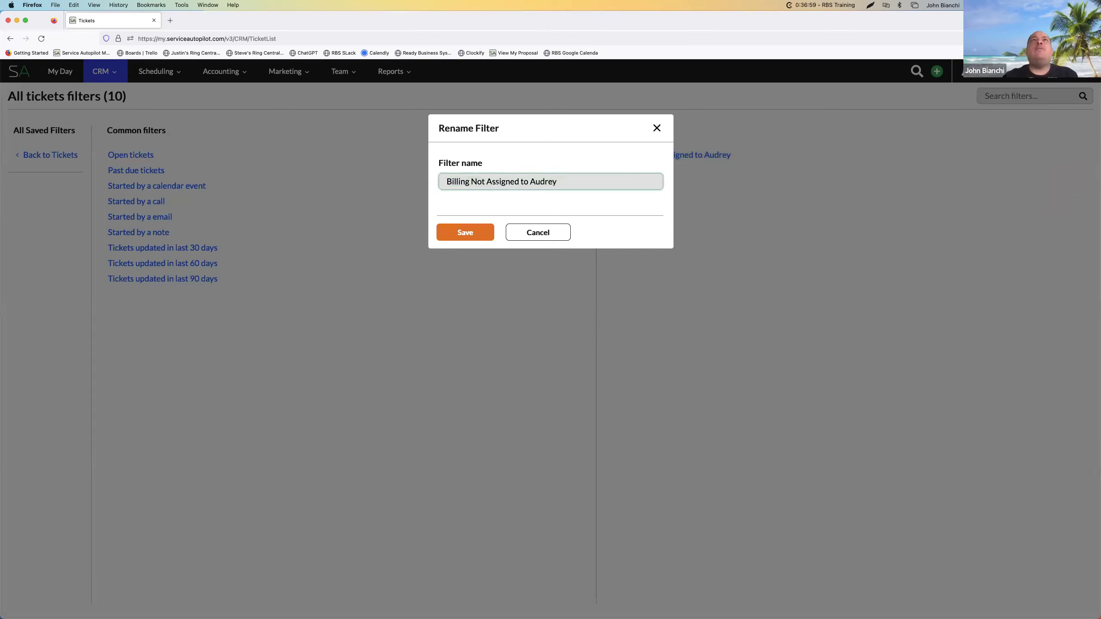
pyautogui.write('Tic')
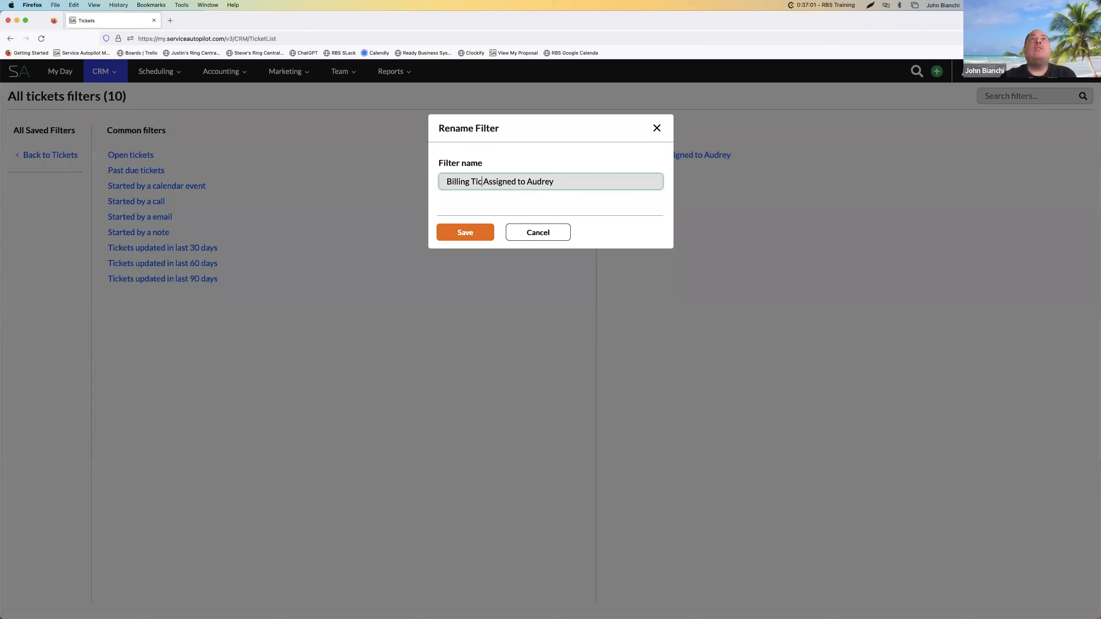
pyautogui.write('kets')
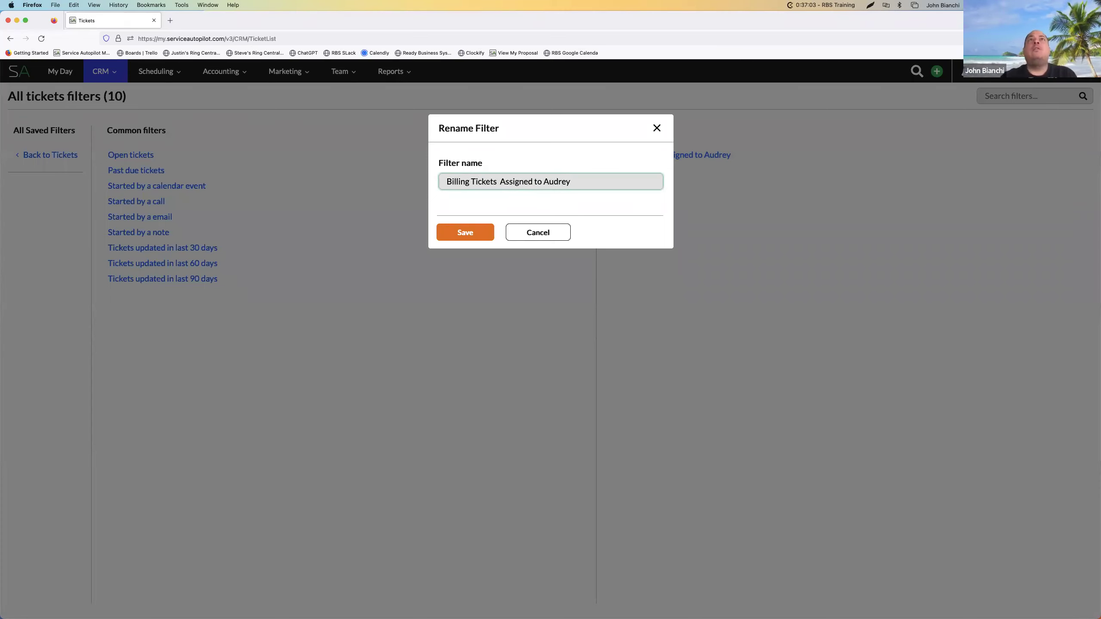
pyautogui.click(469, 230)
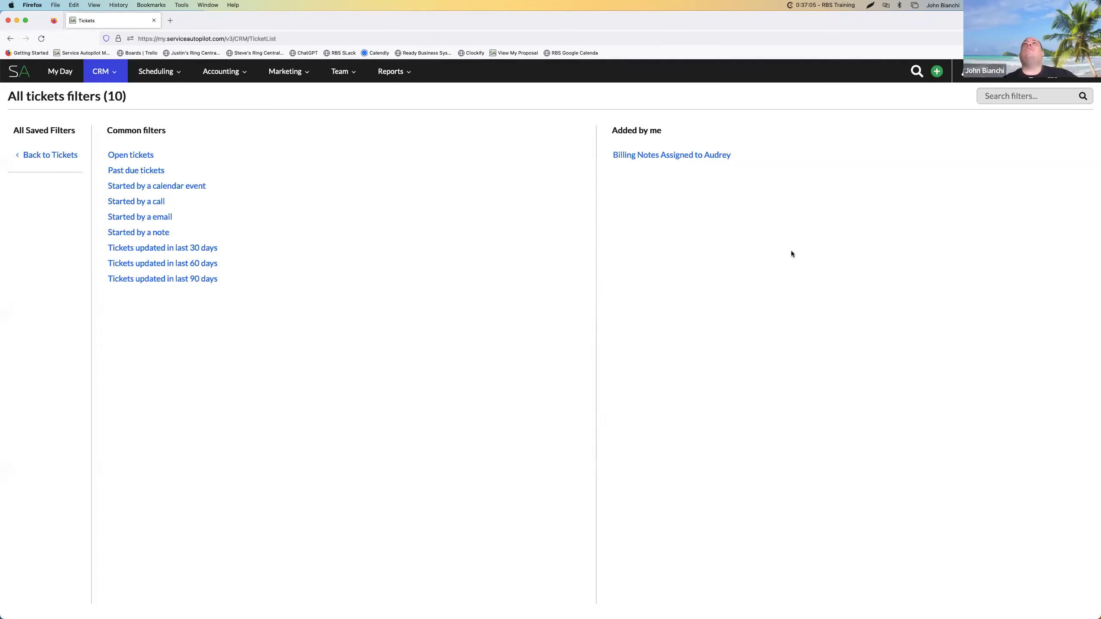
pyautogui.click(677, 156)
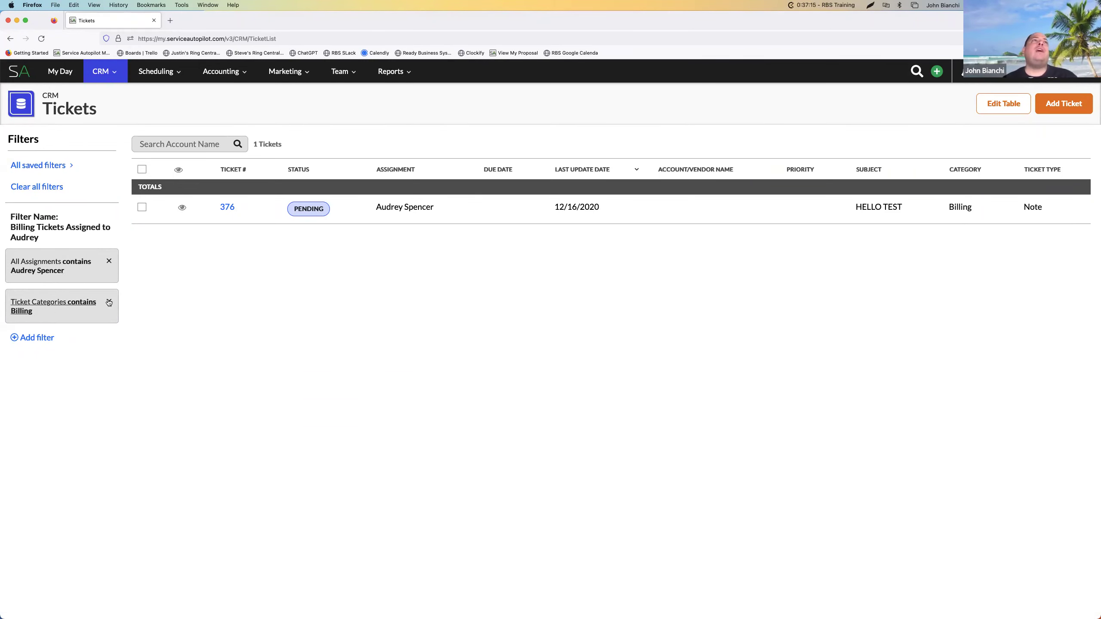
# Add Schedule Service to the category filter, then remove the category condition, leaving 10 assignee tickets.
pyautogui.click(89, 302)
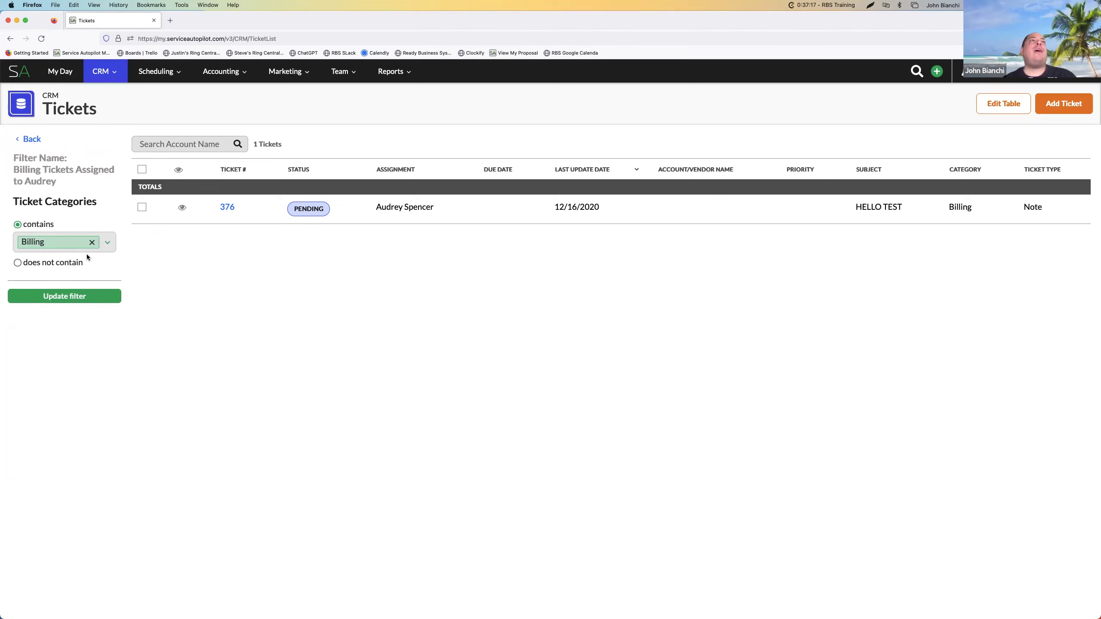
pyautogui.click(107, 244)
pyautogui.scroll(-10, 54, 347)
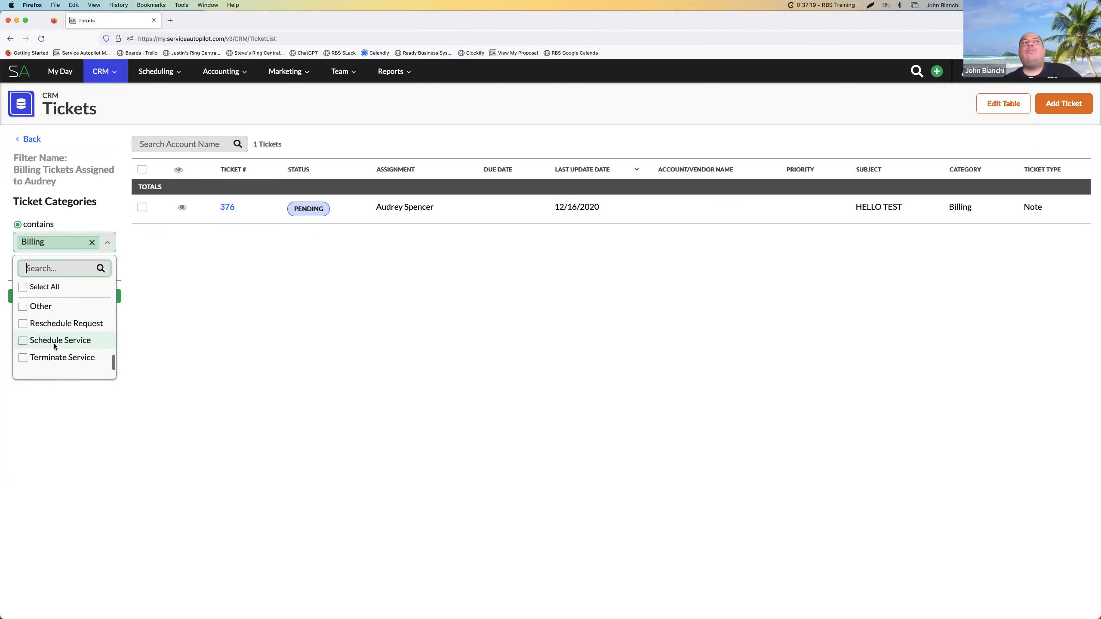
pyautogui.scroll(10, 54, 347)
pyautogui.scroll(-8, 54, 347)
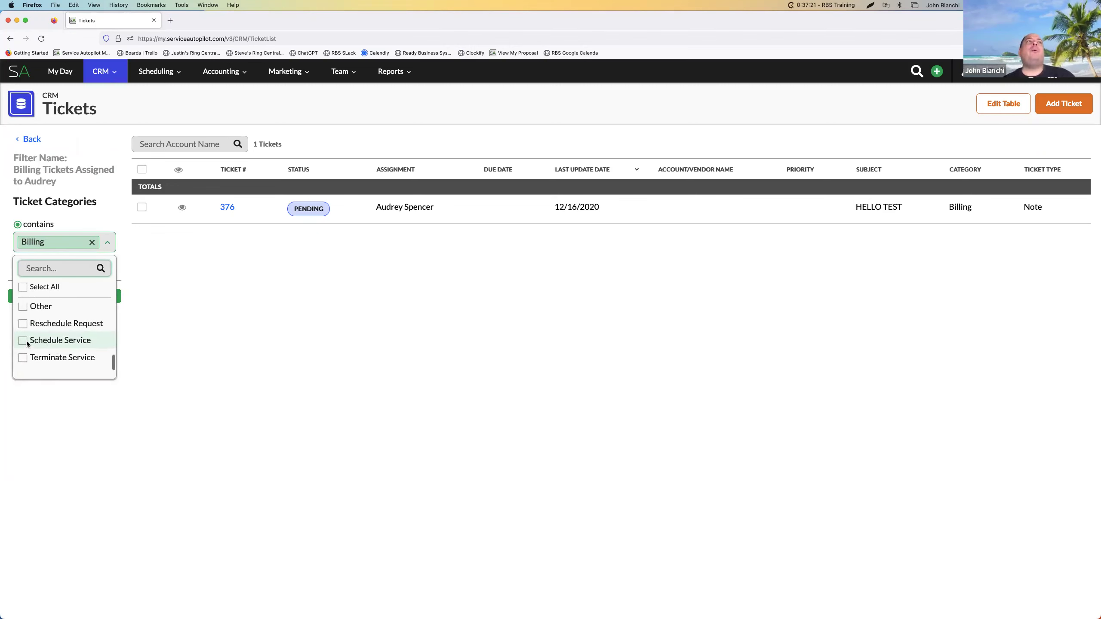
pyautogui.click(25, 342)
pyautogui.click(130, 323)
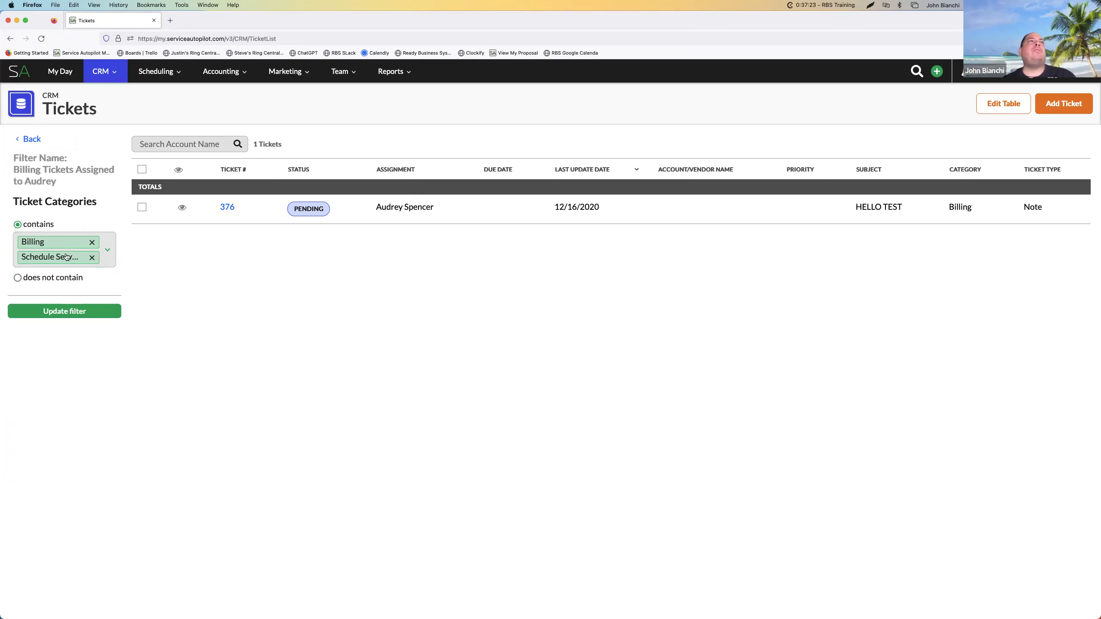
pyautogui.click(65, 318)
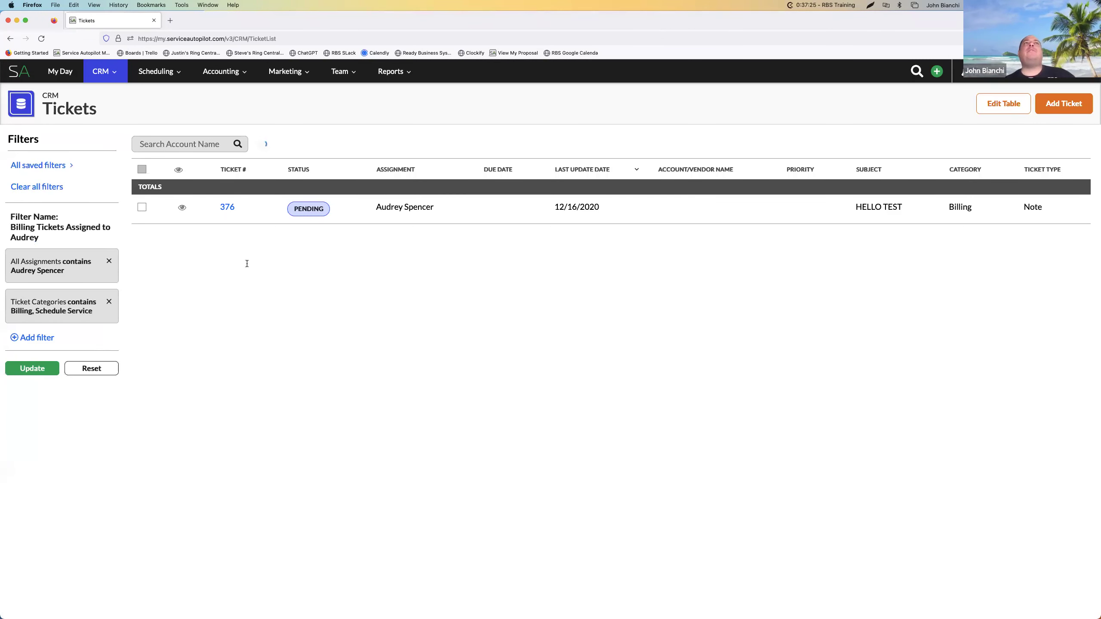
pyautogui.click(108, 303)
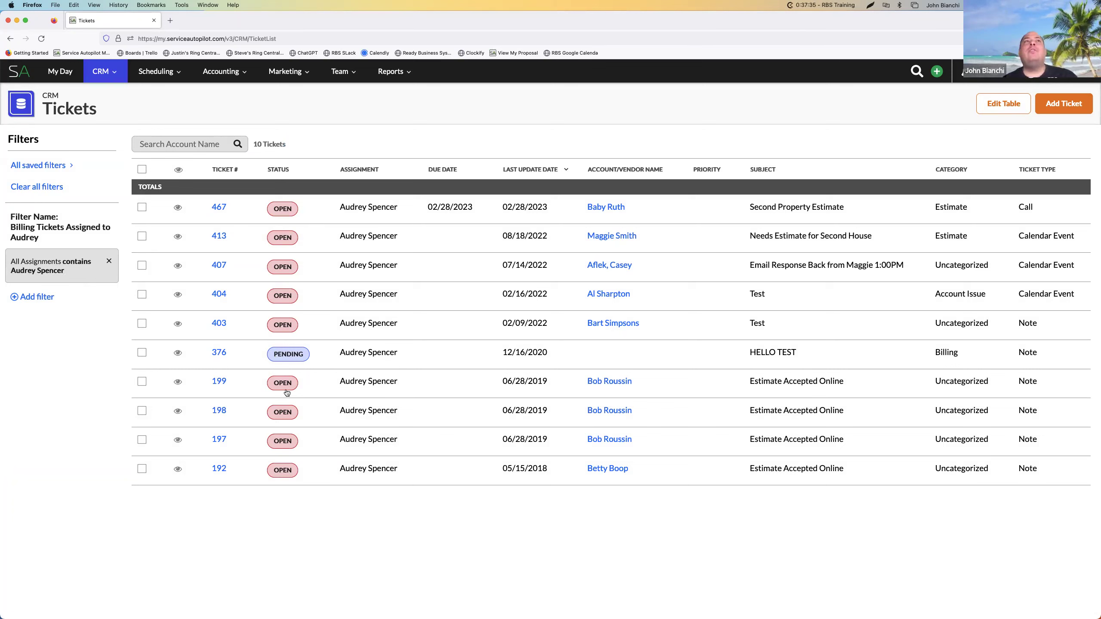
# Look at Add filter and the saved filters page, then remove the assignee condition and clear all filters.
pyautogui.click(43, 298)
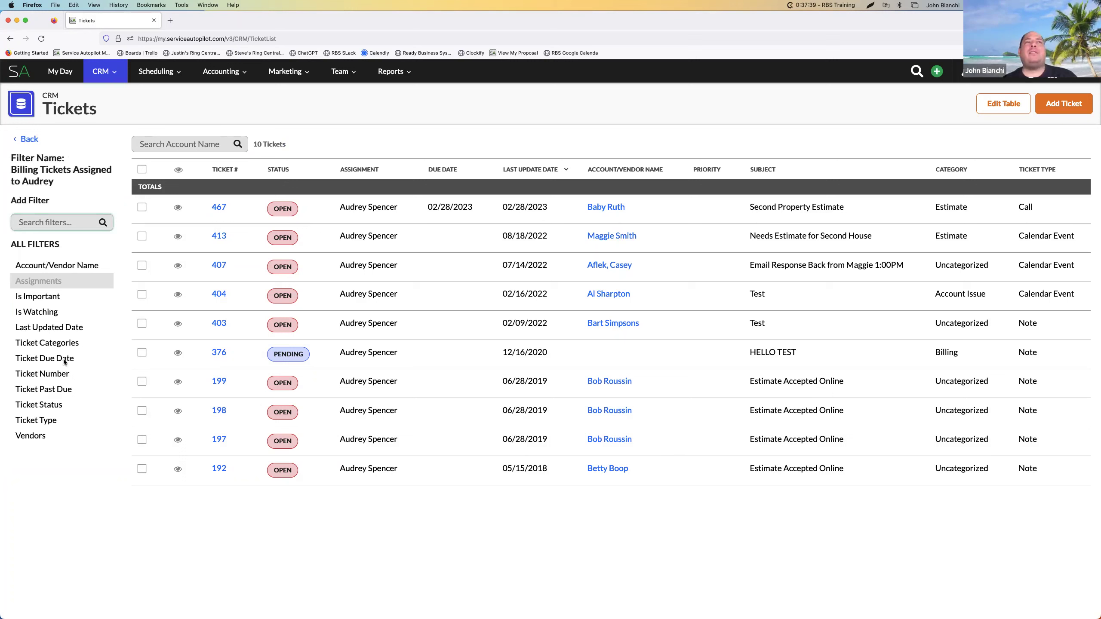
pyautogui.click(23, 142)
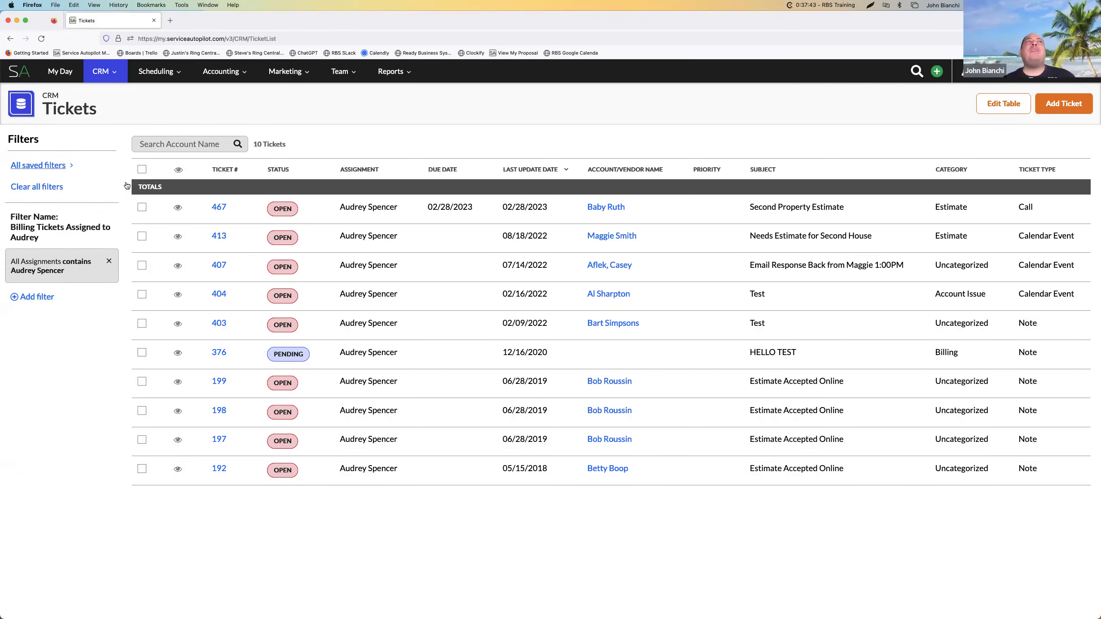
pyautogui.click(52, 169)
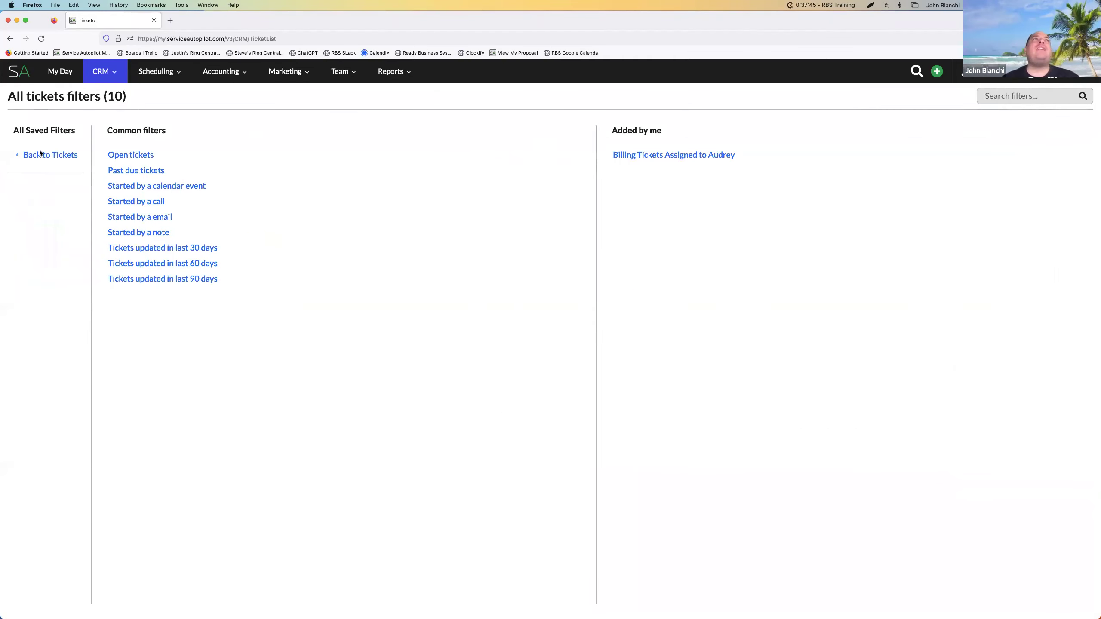
pyautogui.click(48, 155)
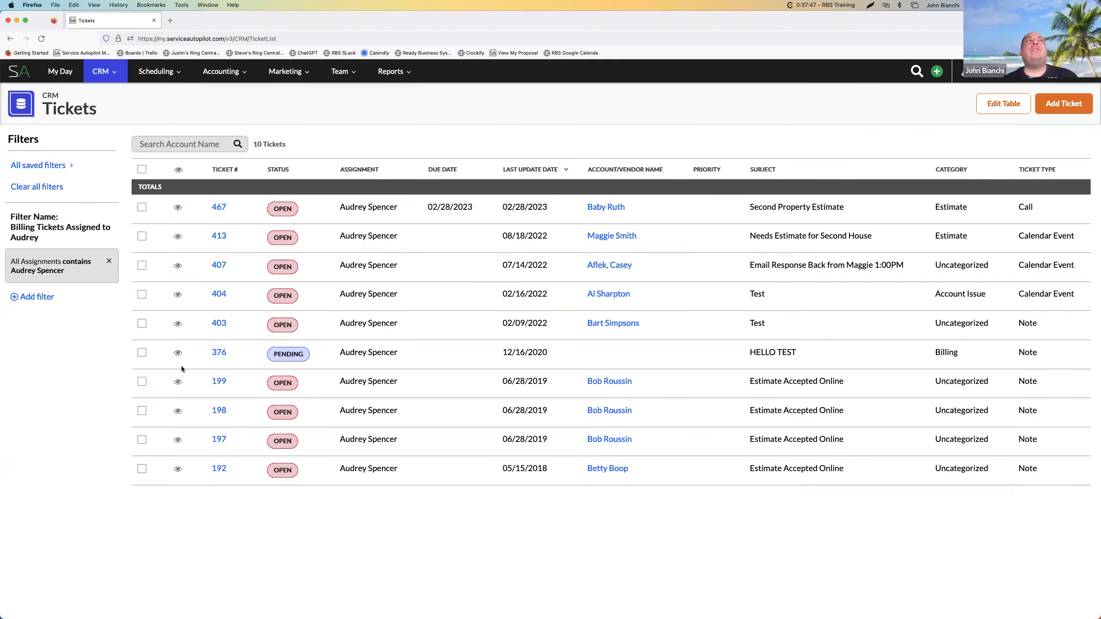
pyautogui.click(109, 261)
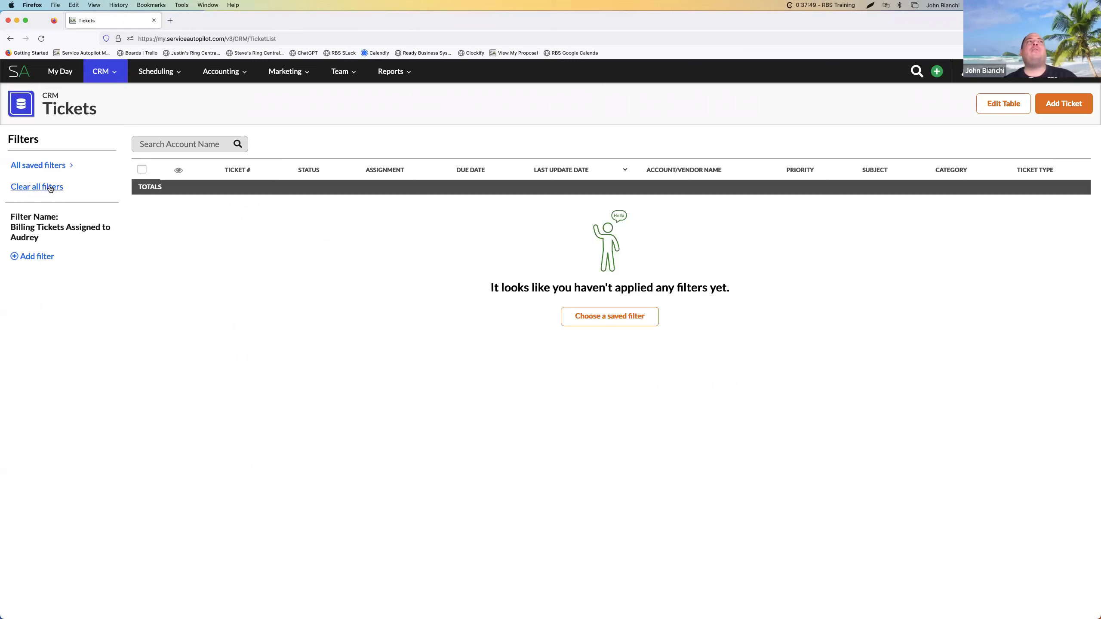
pyautogui.click(49, 187)
# Apply the Open tickets saved filter (37 tickets), clear it, and return to the saved filters page.
pyautogui.click(56, 170)
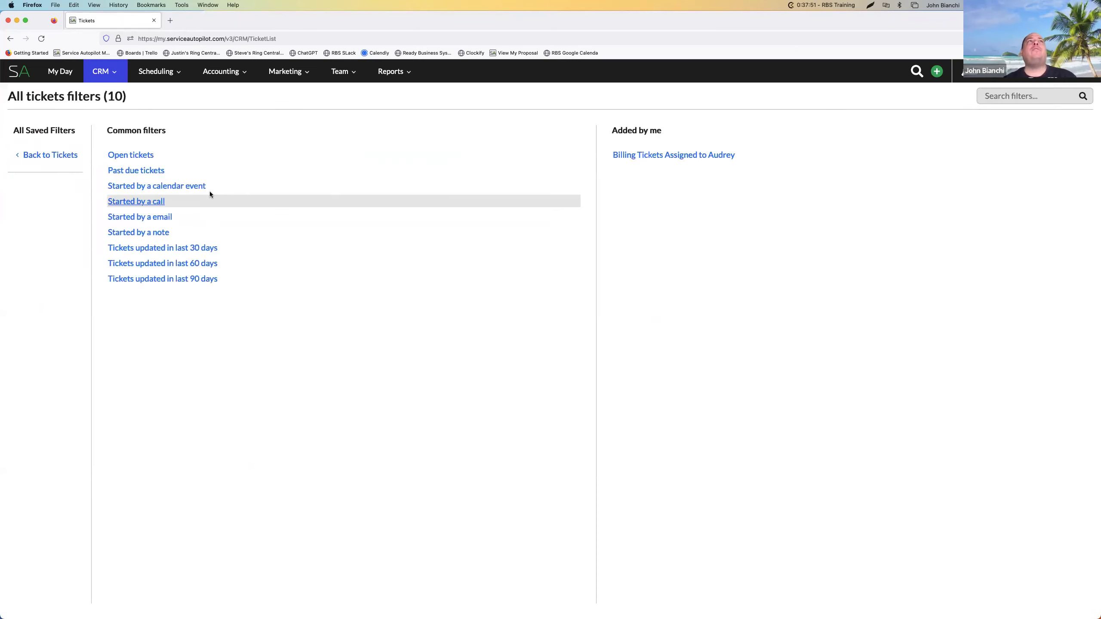
pyautogui.click(146, 156)
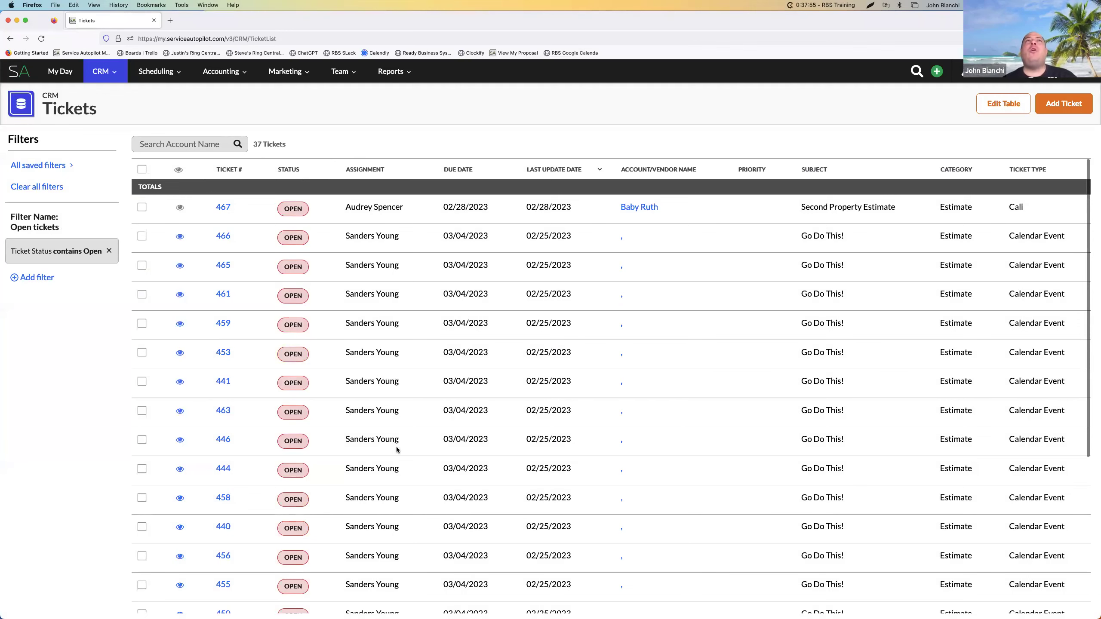
pyautogui.scroll(-15, 397, 450)
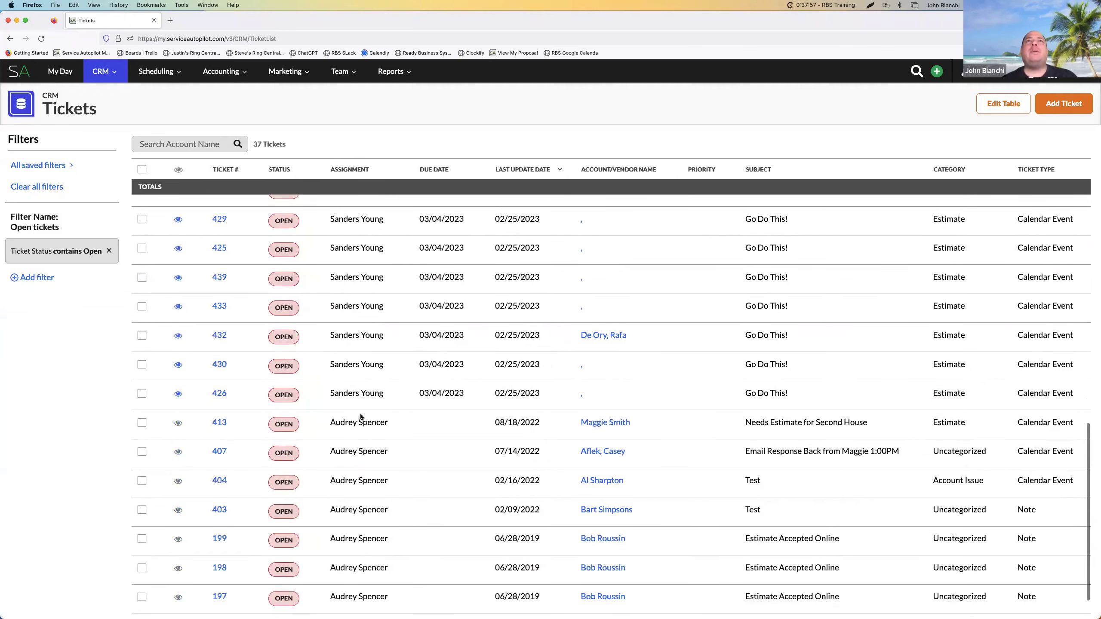
pyautogui.scroll(15, 360, 417)
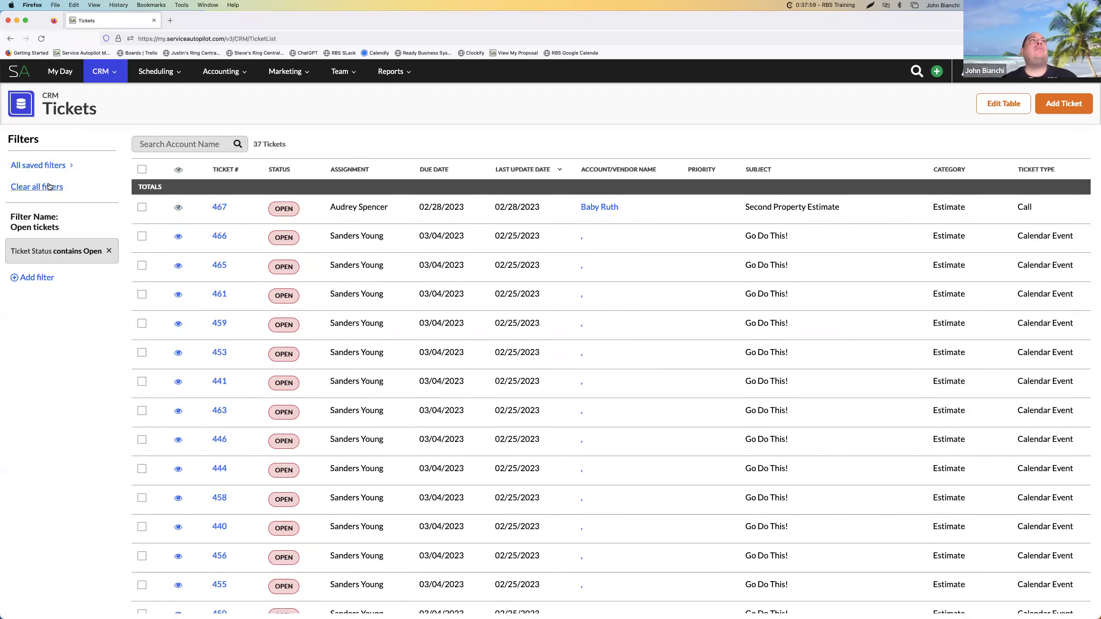
pyautogui.click(49, 186)
pyautogui.click(48, 165)
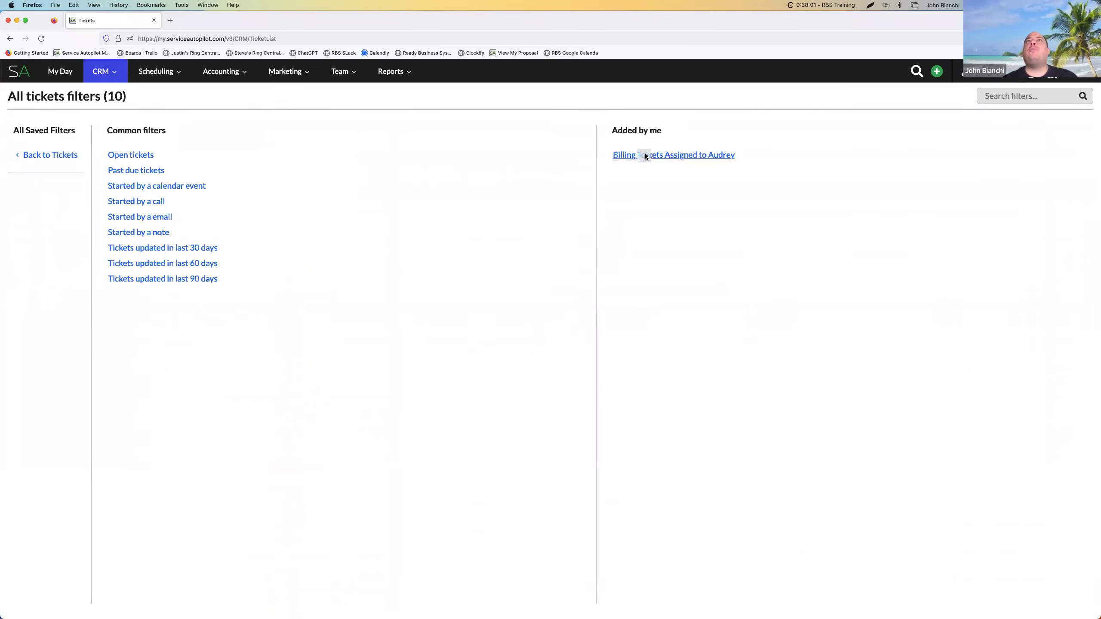
# Load the saved Billing Tickets filter and close ticket 198, leaving 9 tickets listed.
pyautogui.click(645, 156)
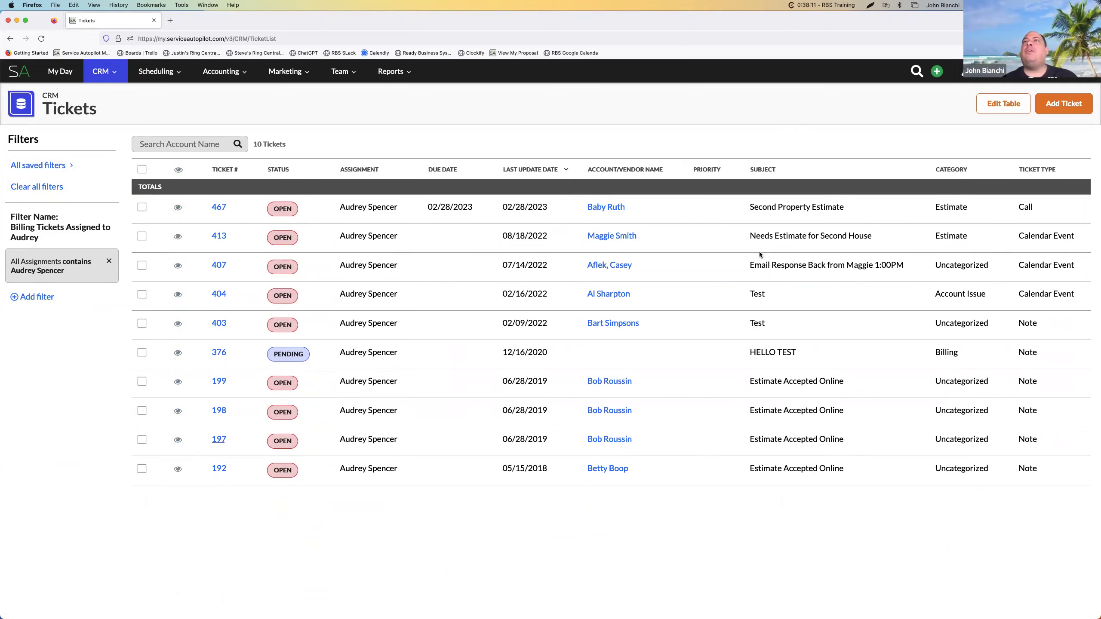
pyautogui.click(142, 440)
pyautogui.click(142, 404)
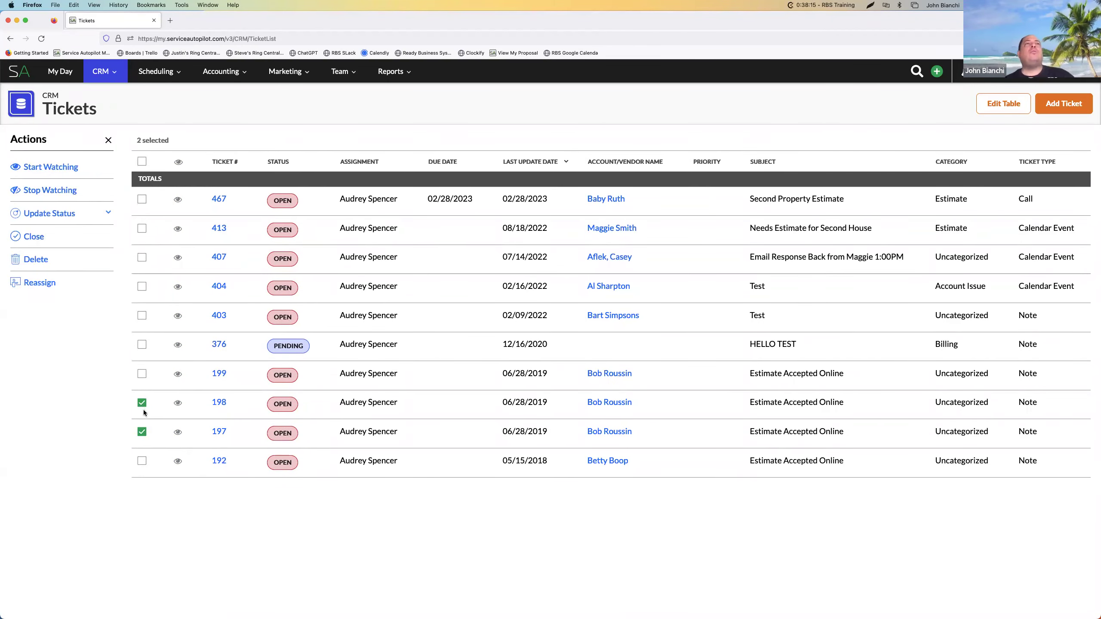
pyautogui.click(142, 431)
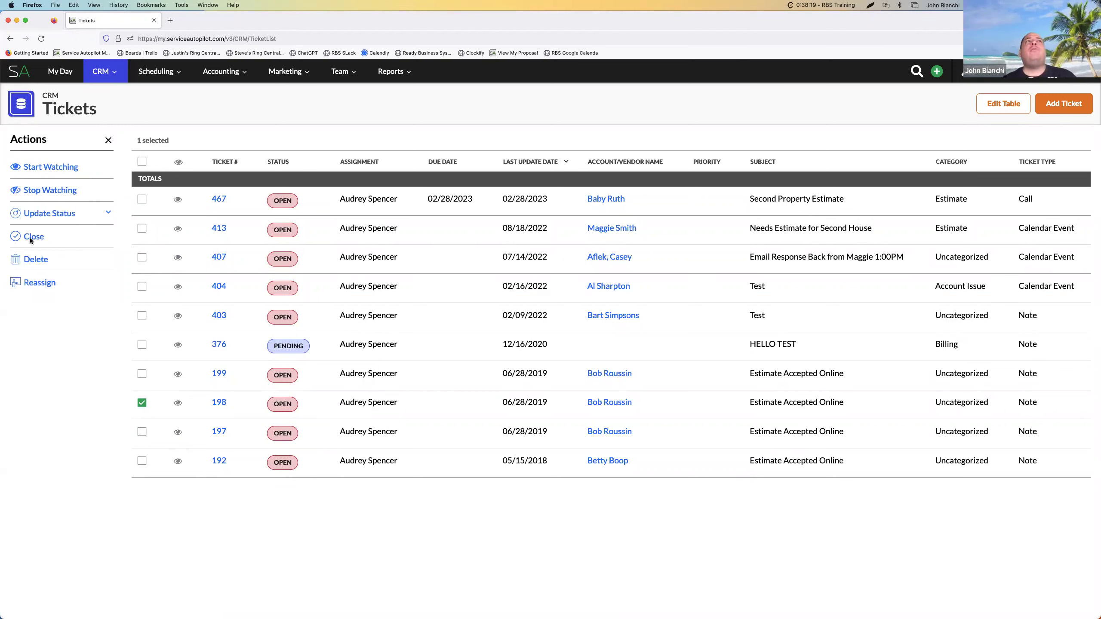
pyautogui.click(103, 216)
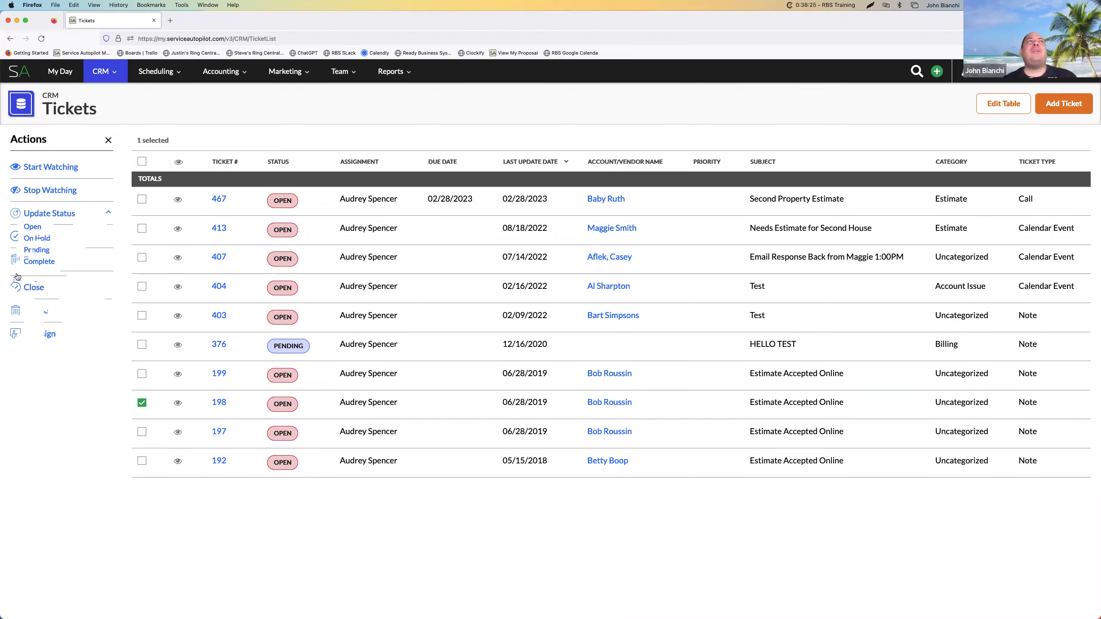
pyautogui.click(108, 214)
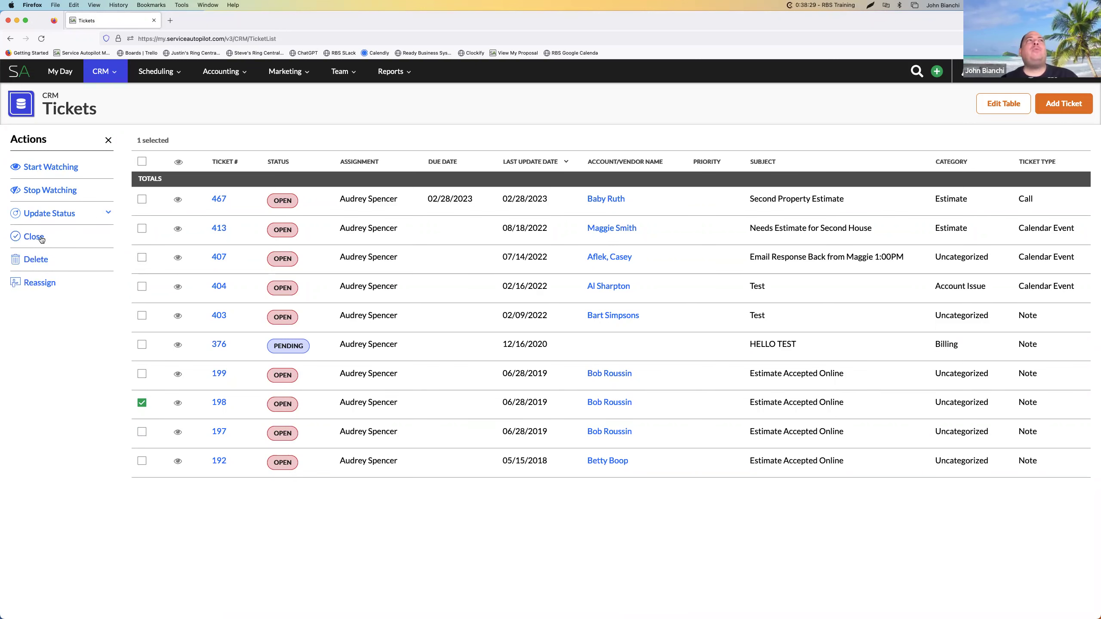
pyautogui.click(42, 239)
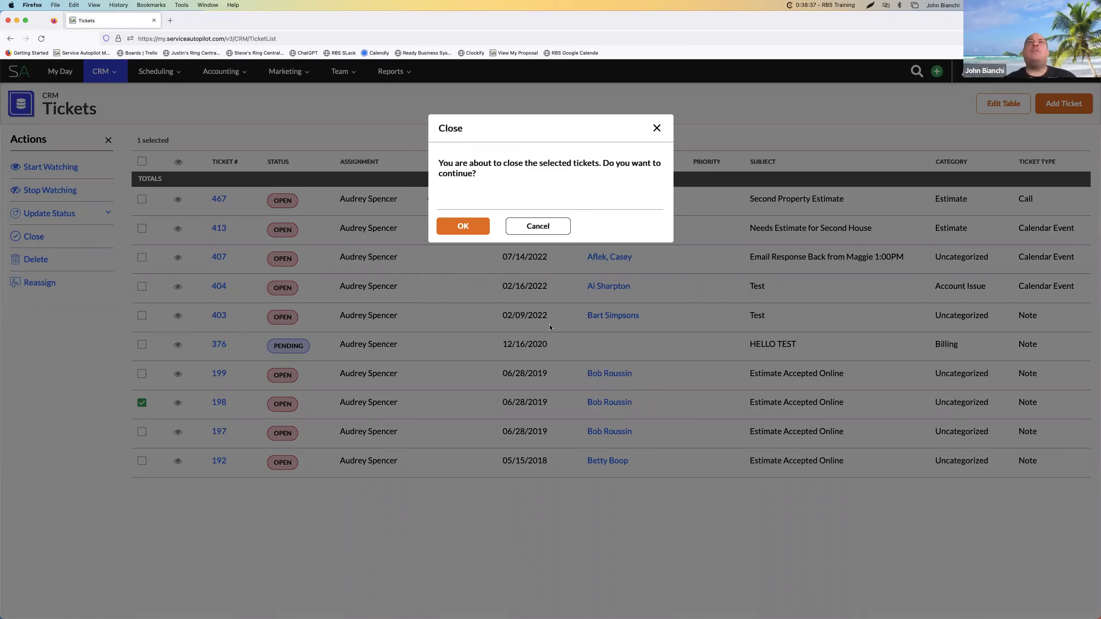
pyautogui.click(460, 224)
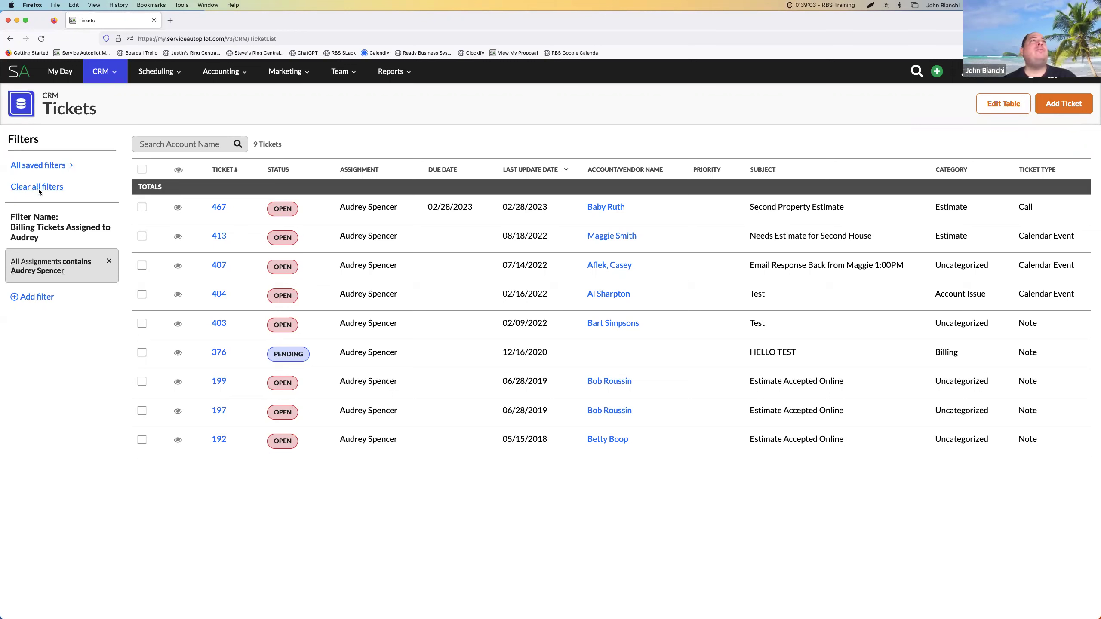
pyautogui.click(33, 297)
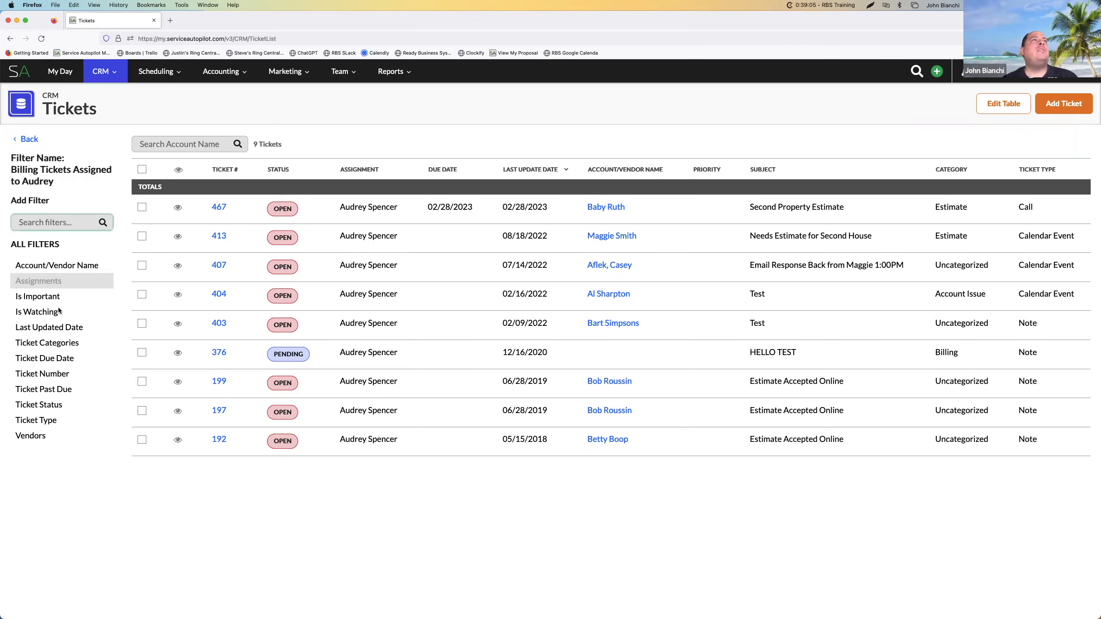
pyautogui.click(50, 408)
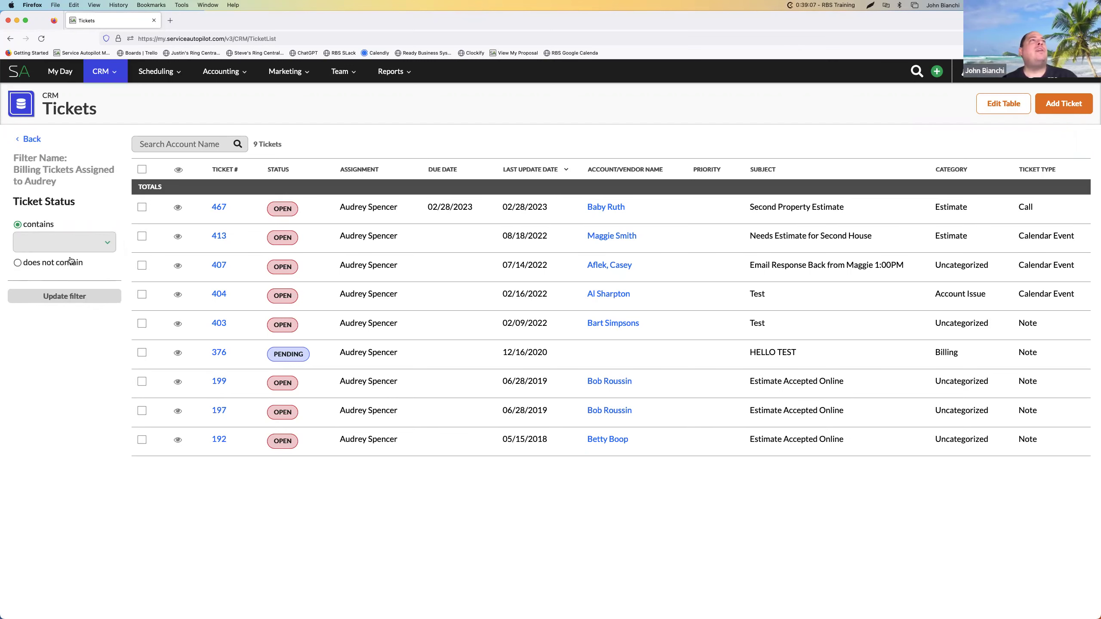
pyautogui.click(108, 245)
pyautogui.click(46, 293)
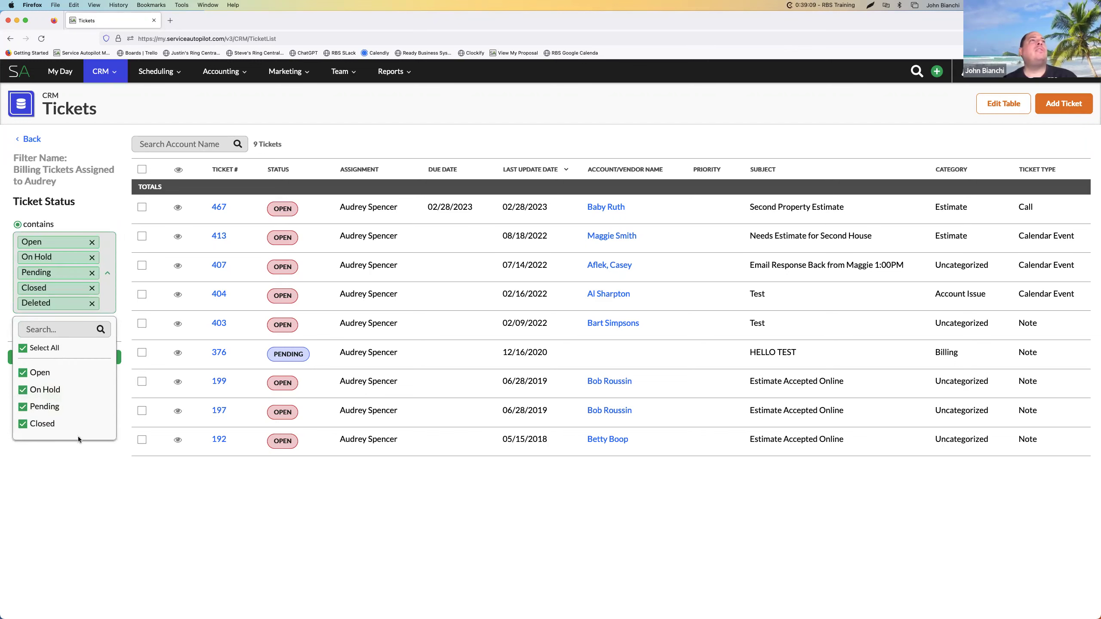
pyautogui.click(71, 457)
pyautogui.click(50, 357)
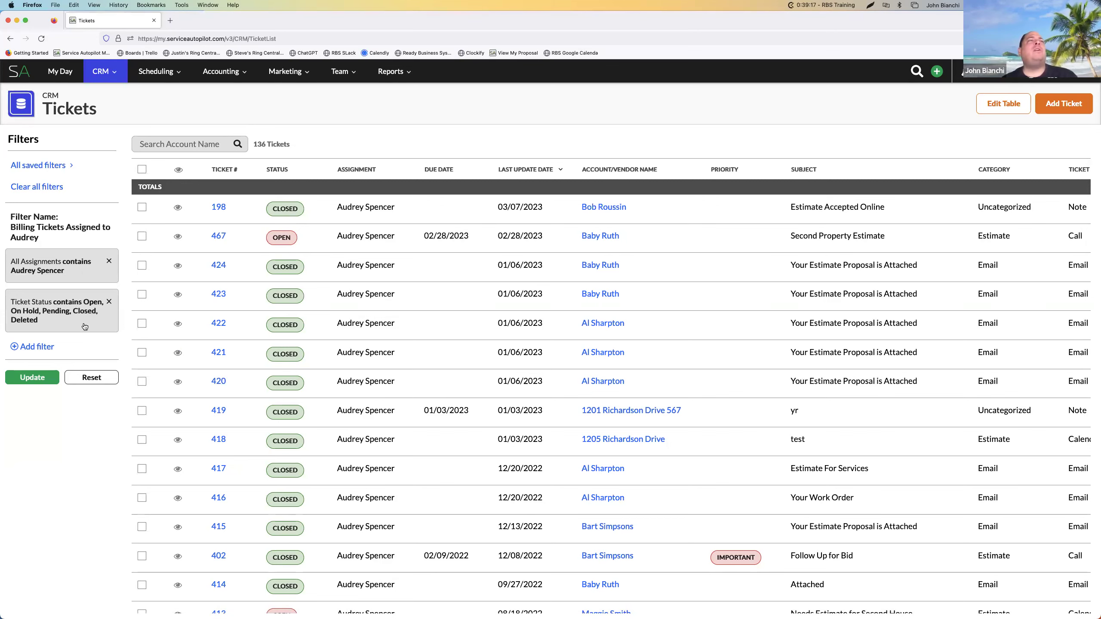
pyautogui.scroll(-5, 287, 312)
pyautogui.scroll(-7, 287, 312)
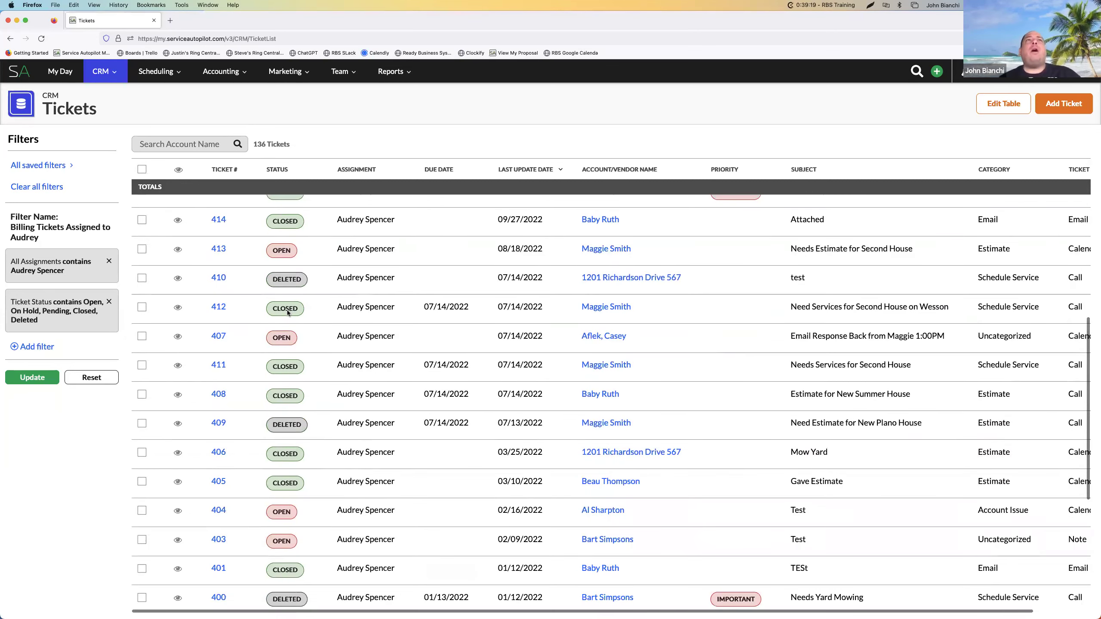
pyautogui.scroll(12, 286, 311)
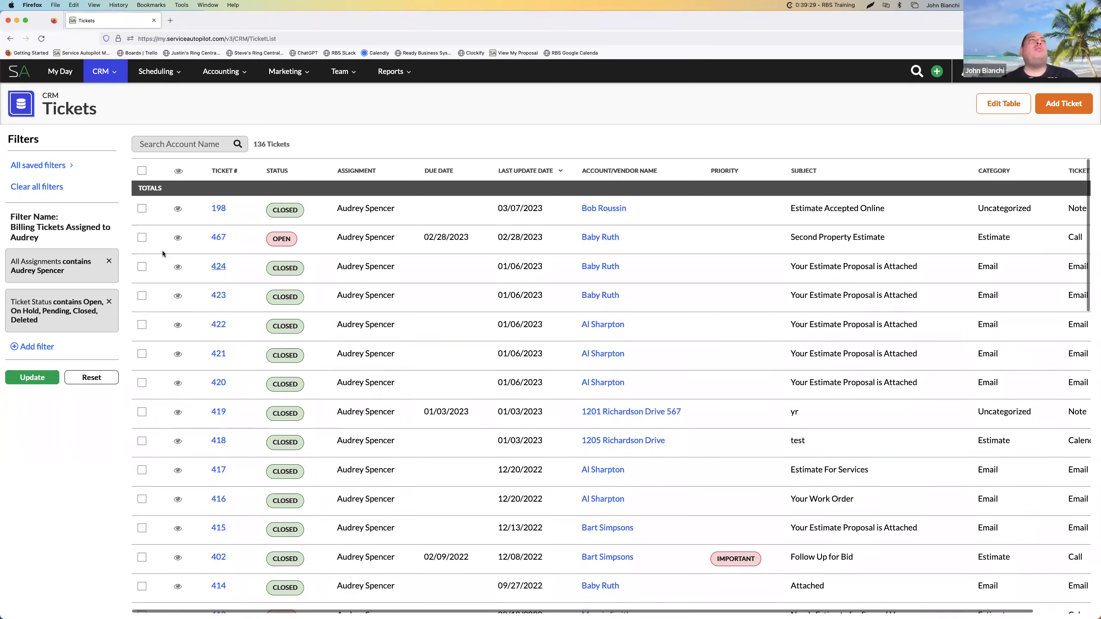
pyautogui.scroll(-5, 284, 275)
pyautogui.scroll(5, 285, 274)
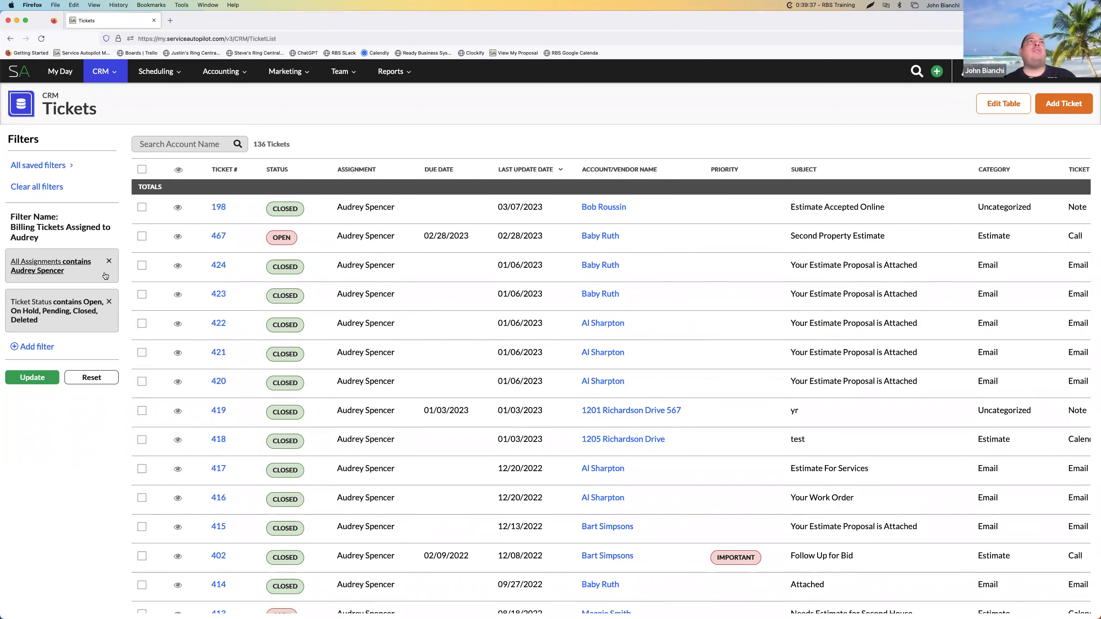
pyautogui.scroll(-10, 323, 357)
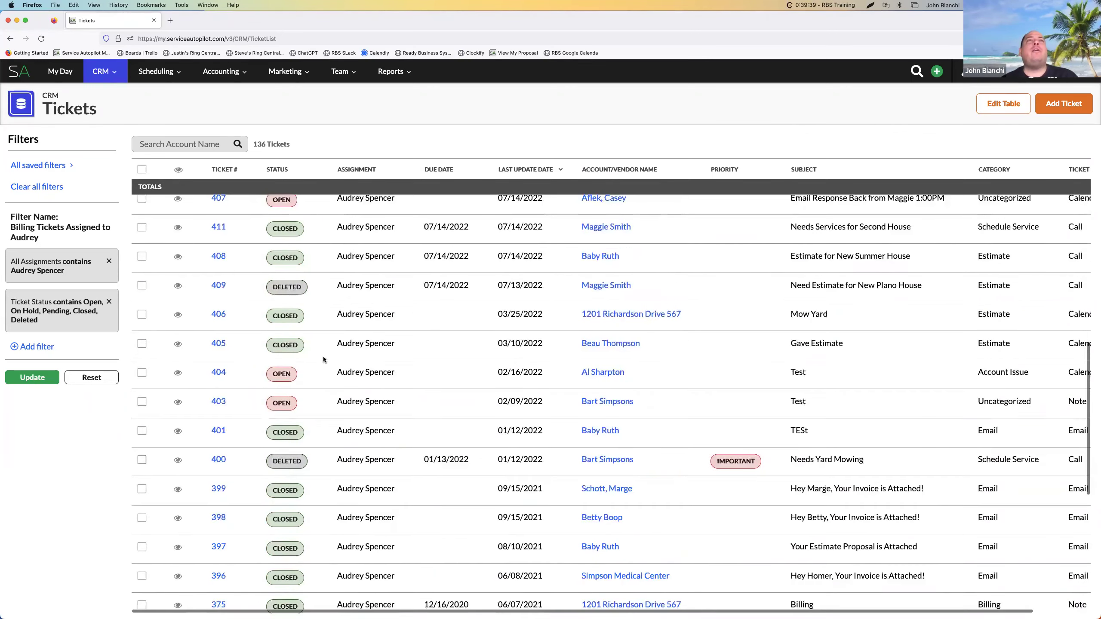
pyautogui.scroll(10, 324, 356)
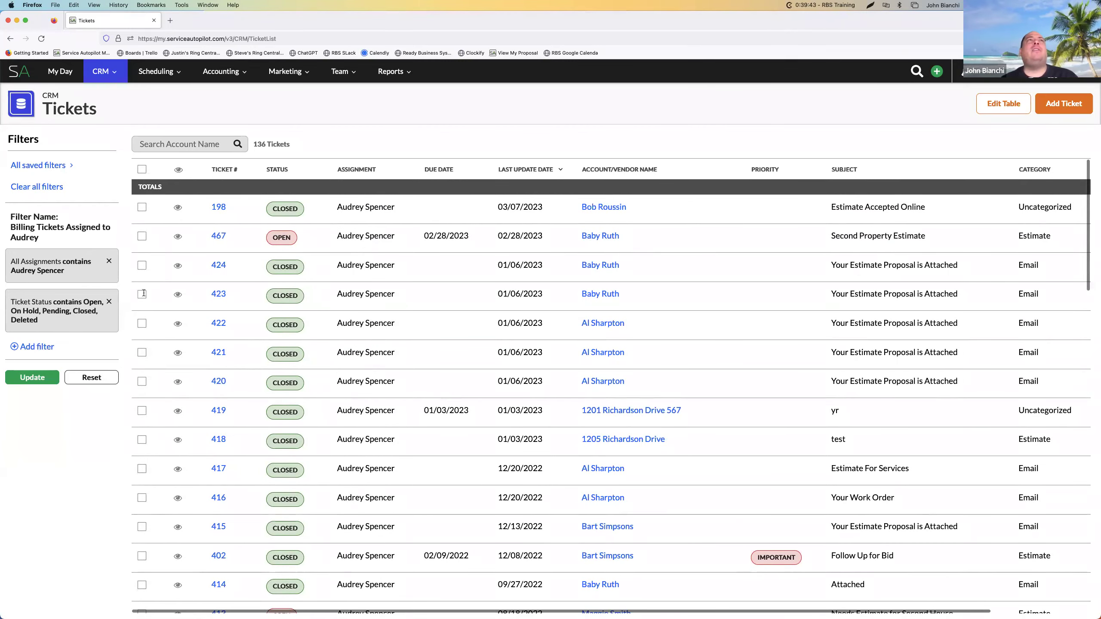
# Remove the Ticket Status condition and mark the 05/15/2018 ticket Complete.
pyautogui.click(108, 303)
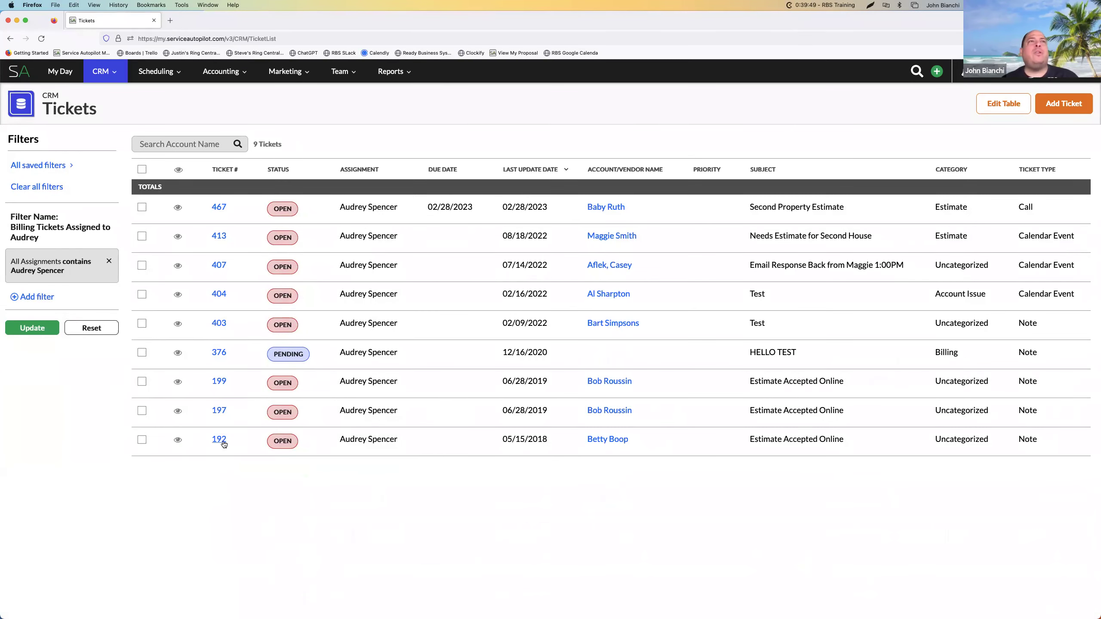
pyautogui.click(141, 440)
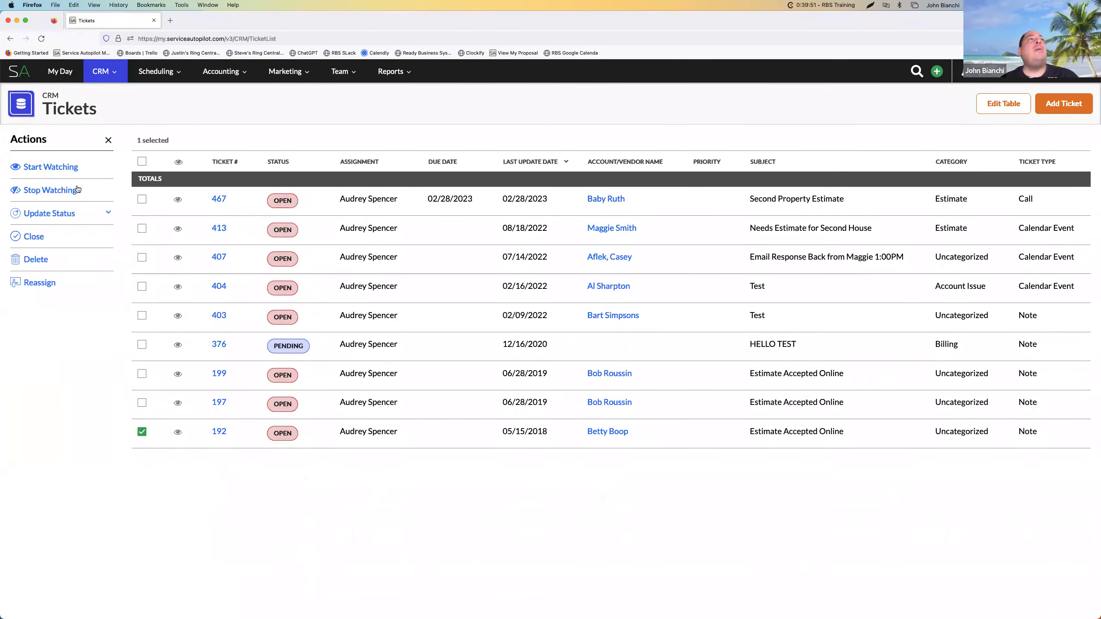
pyautogui.click(108, 213)
pyautogui.click(39, 261)
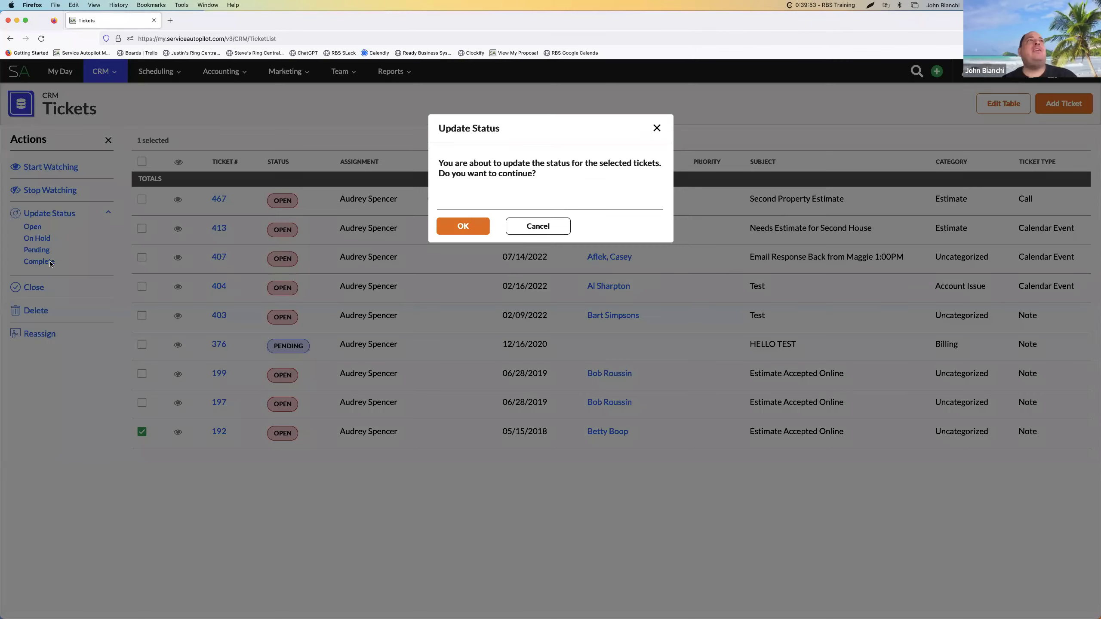
pyautogui.click(462, 226)
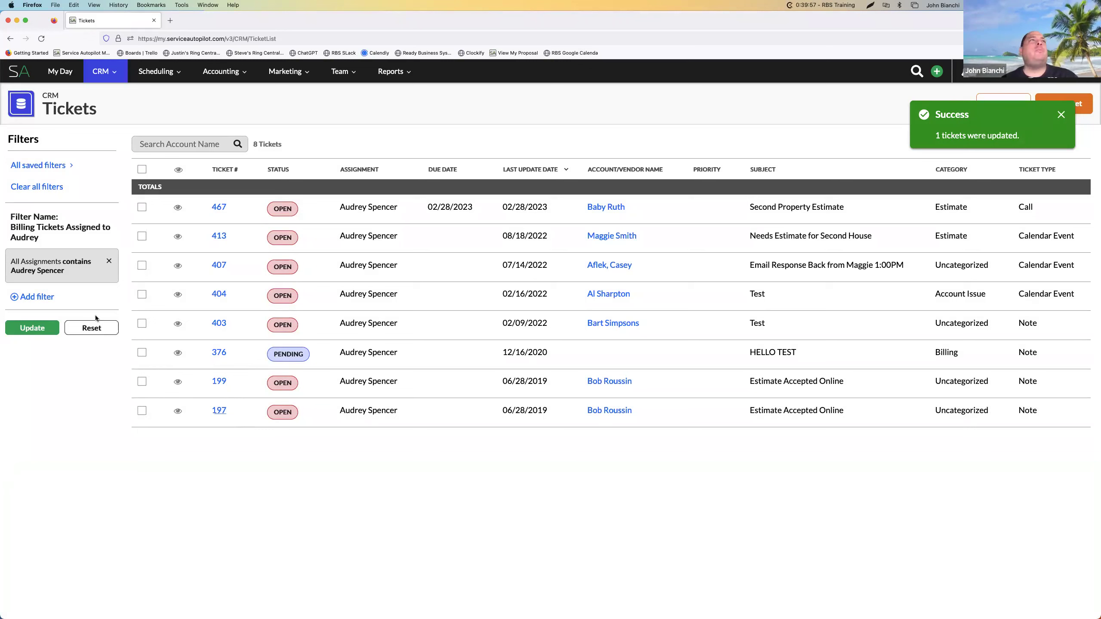
# Add a Ticket Status filter set to Closed and apply it.
pyautogui.click(46, 299)
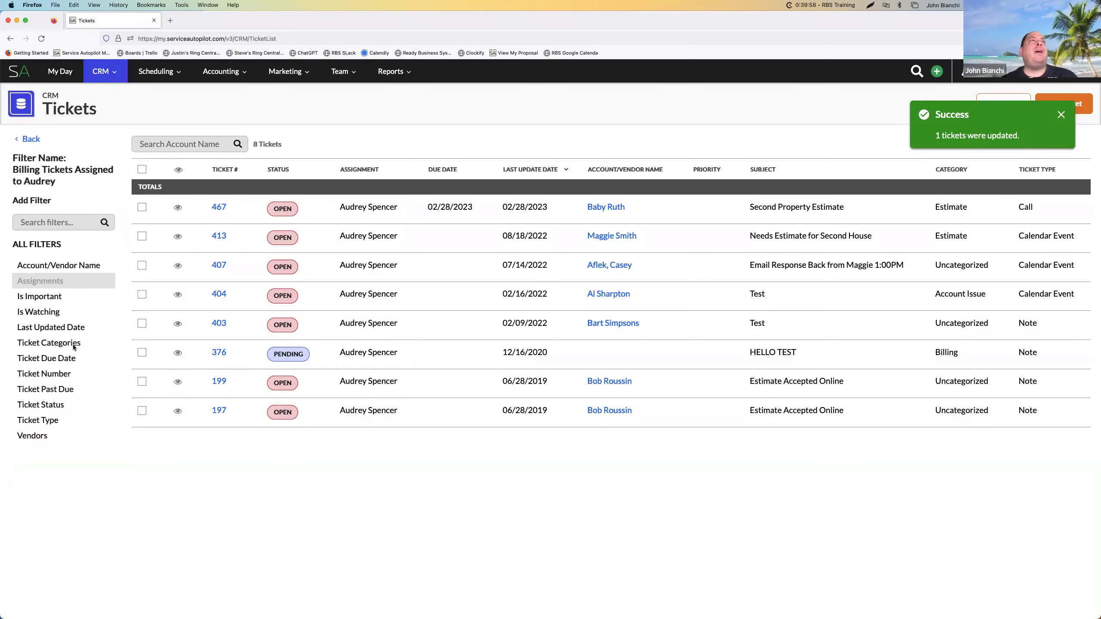
pyautogui.click(48, 407)
pyautogui.click(85, 249)
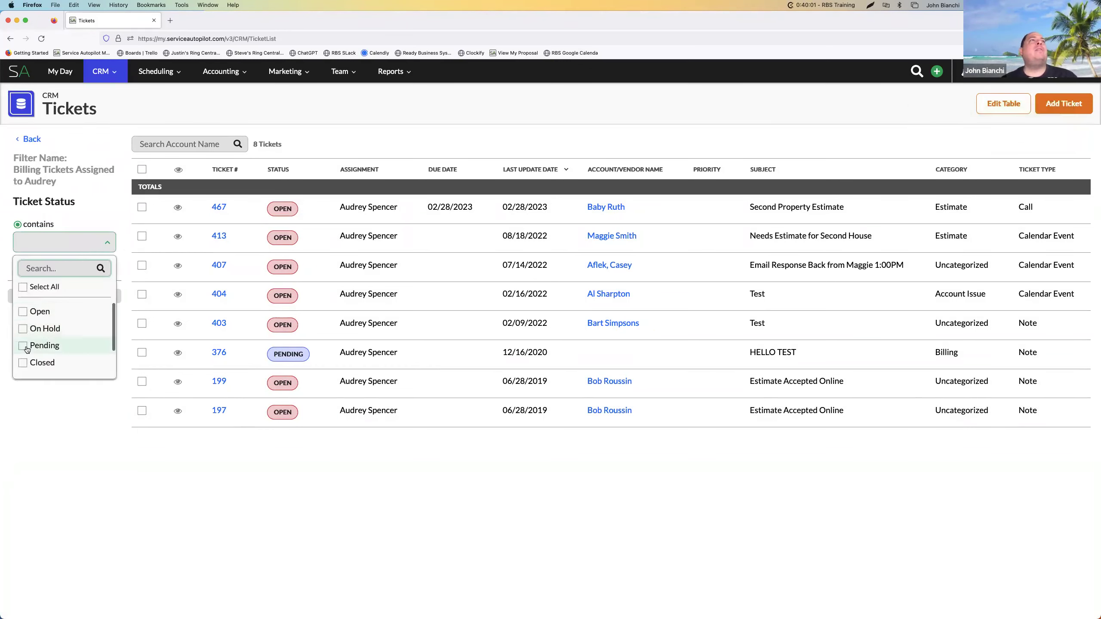
pyautogui.click(31, 363)
pyautogui.scroll(-1, 41, 347)
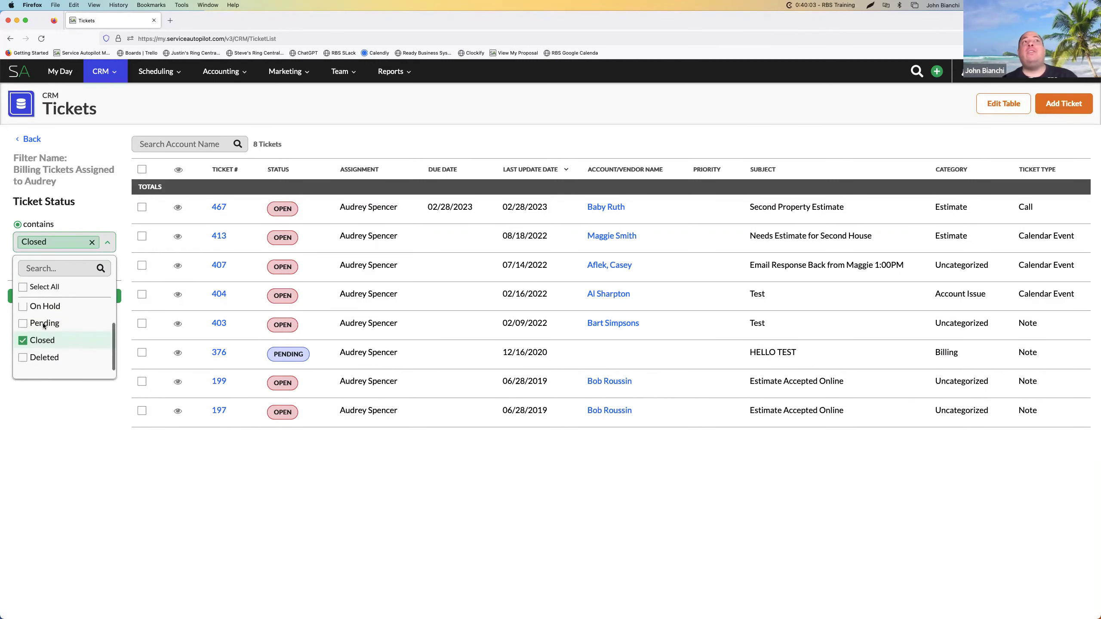
pyautogui.scroll(2, 43, 332)
pyautogui.click(52, 393)
pyautogui.click(82, 302)
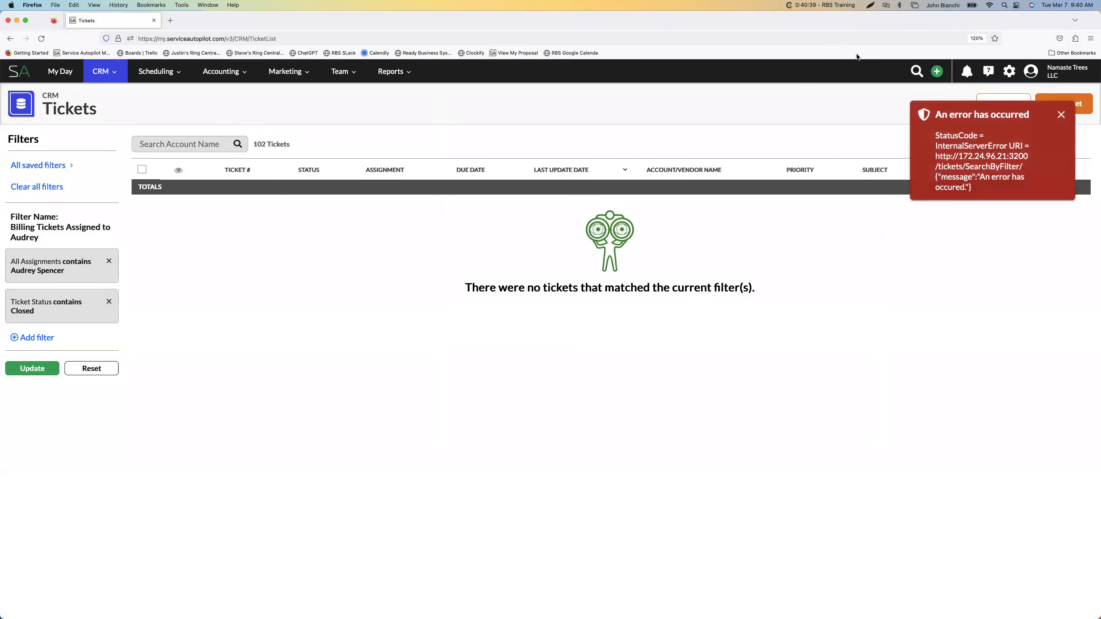
# Dismiss the error and replace the Closed condition with a Ticket Status filter selecting all statuses.
pyautogui.click(1061, 115)
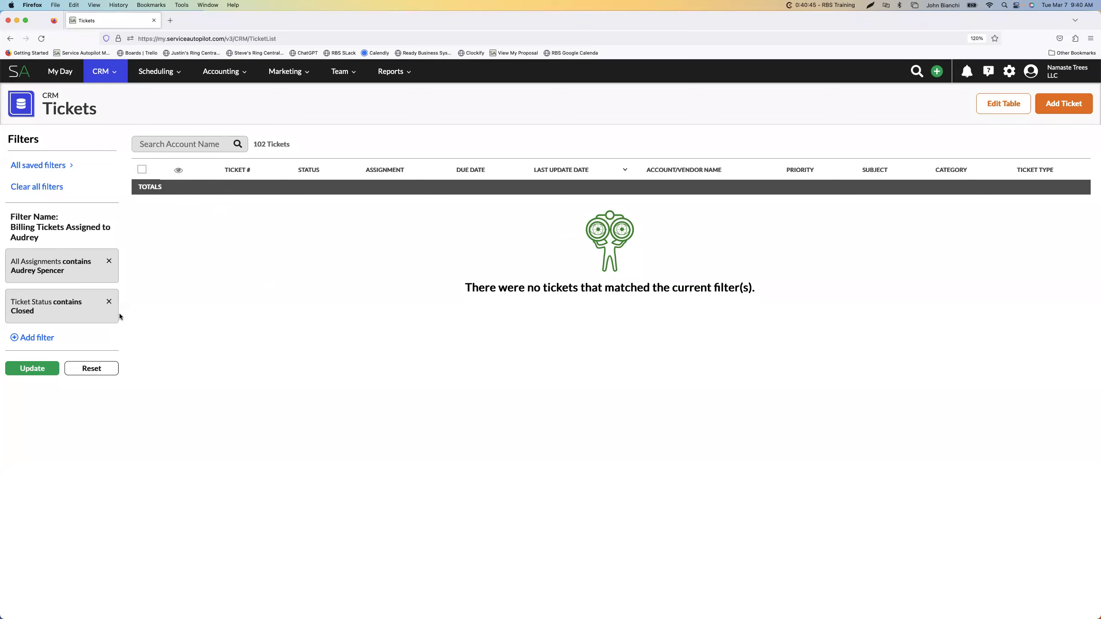
pyautogui.click(109, 302)
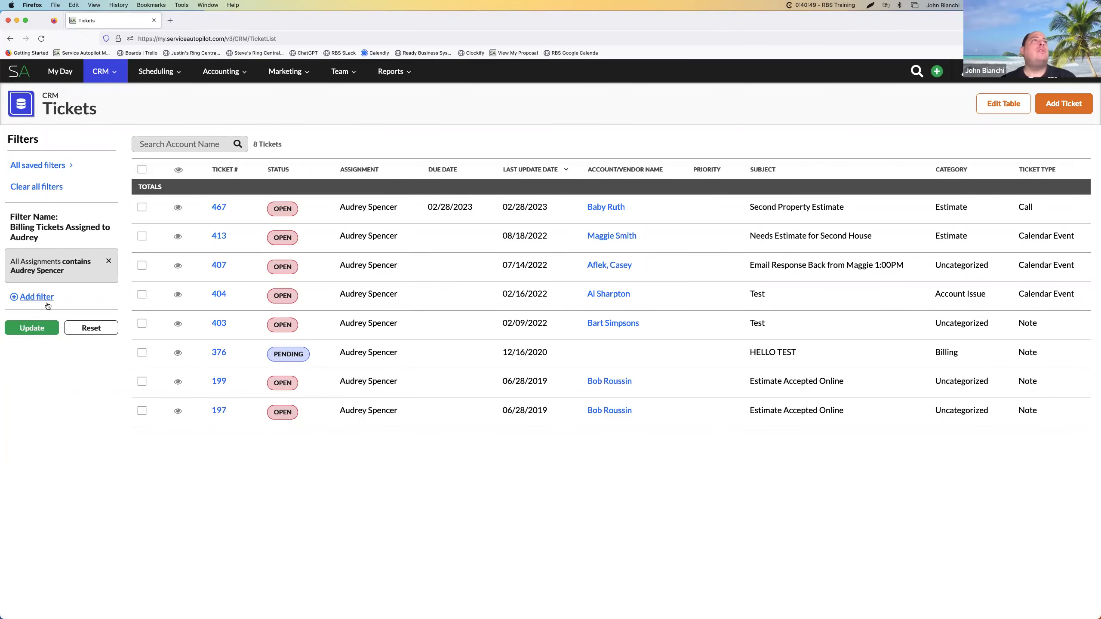
pyautogui.click(48, 306)
pyautogui.click(39, 407)
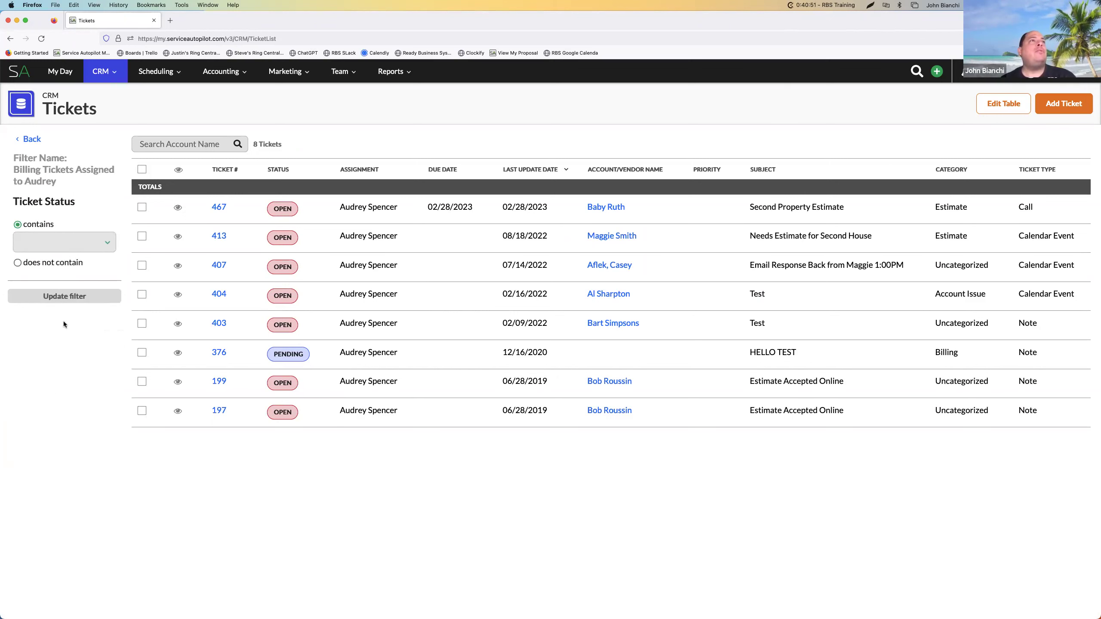
pyautogui.click(71, 246)
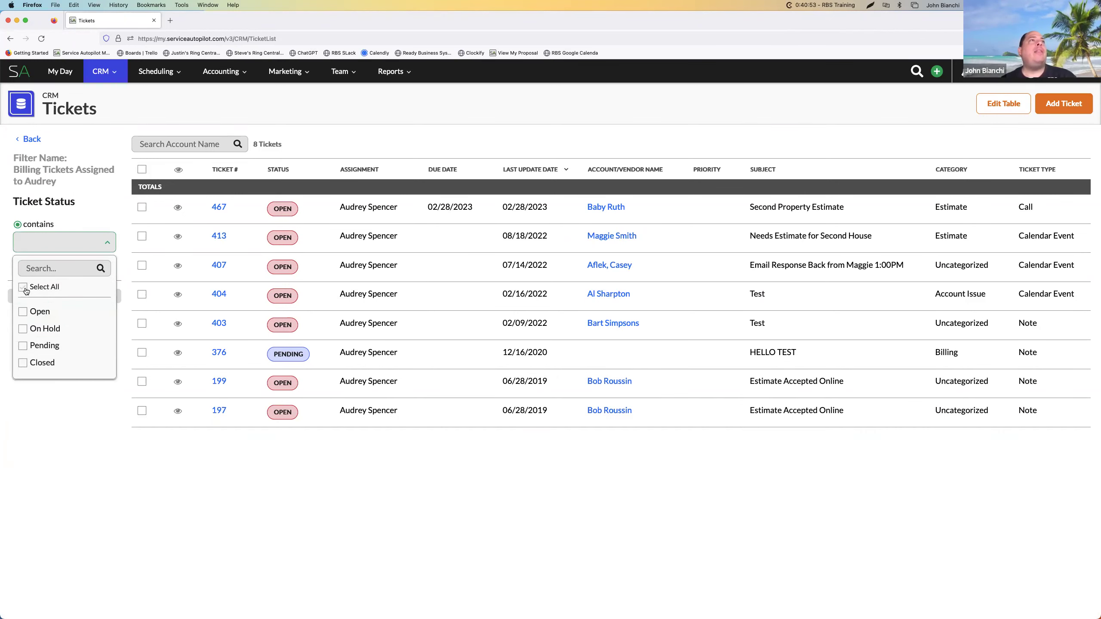
pyautogui.click(69, 474)
pyautogui.click(69, 245)
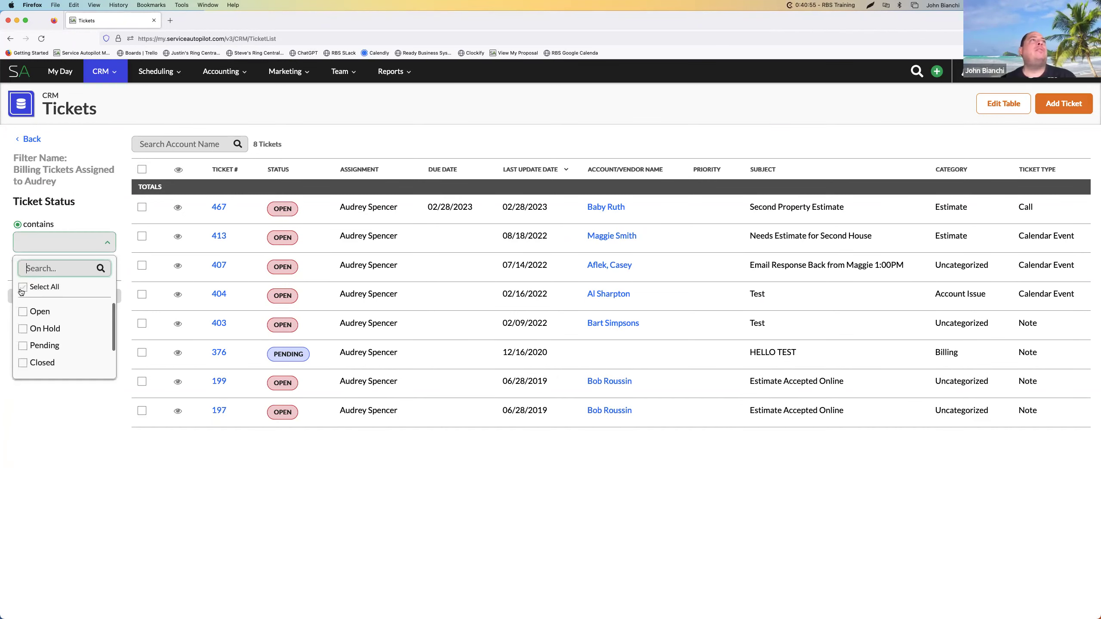
pyautogui.click(23, 287)
pyautogui.click(63, 484)
pyautogui.click(62, 357)
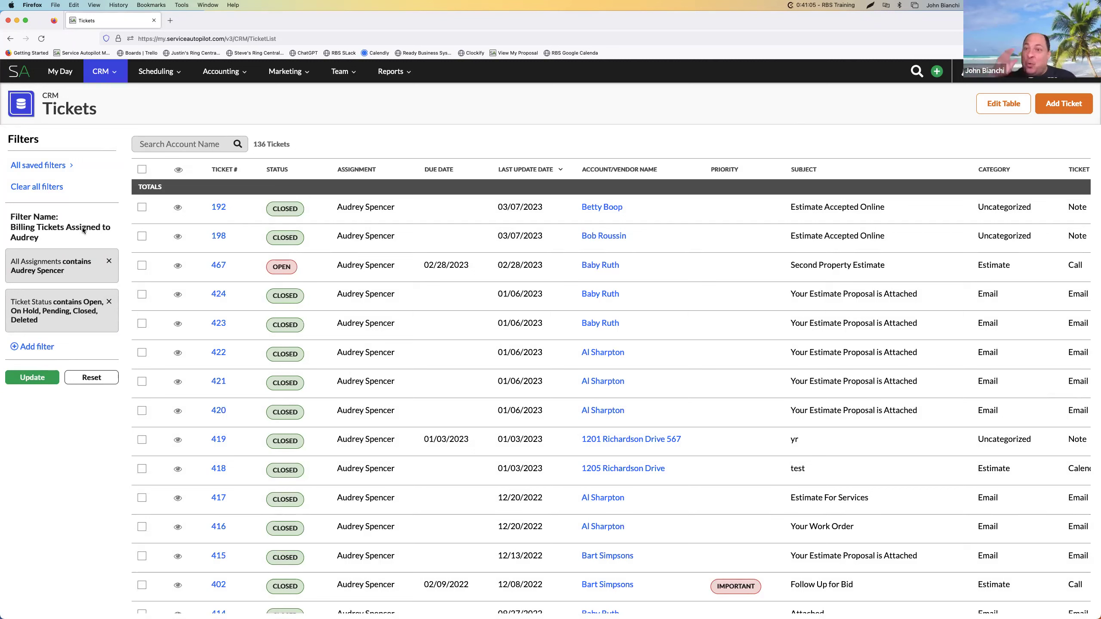
# Clear all filters and apply the saved Open tickets filter, listing 35 open tickets.
pyautogui.click(99, 378)
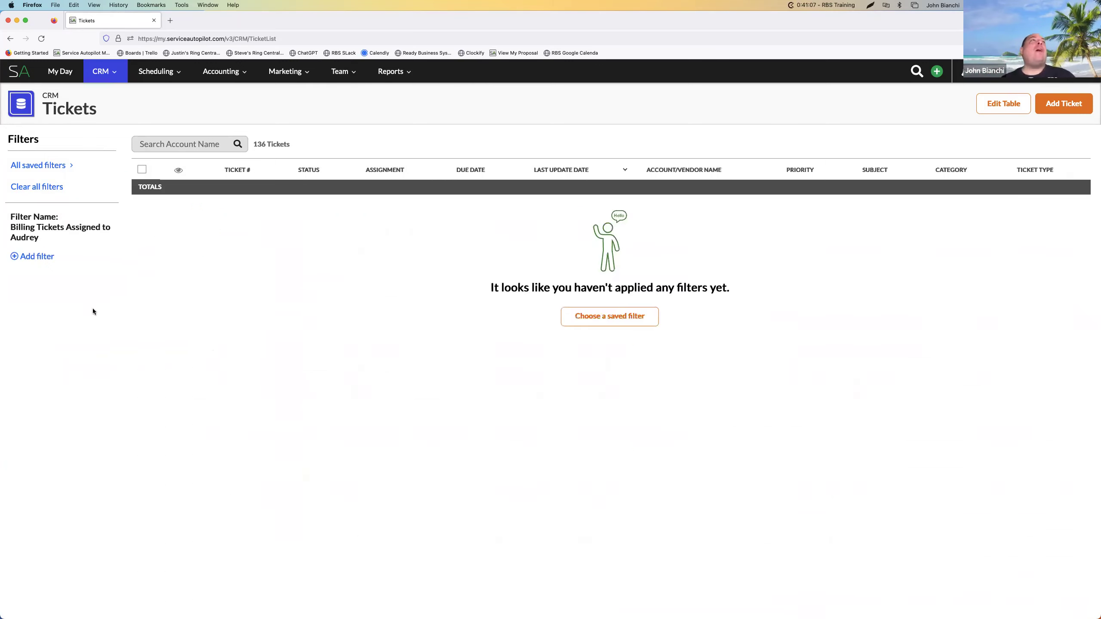
pyautogui.click(48, 188)
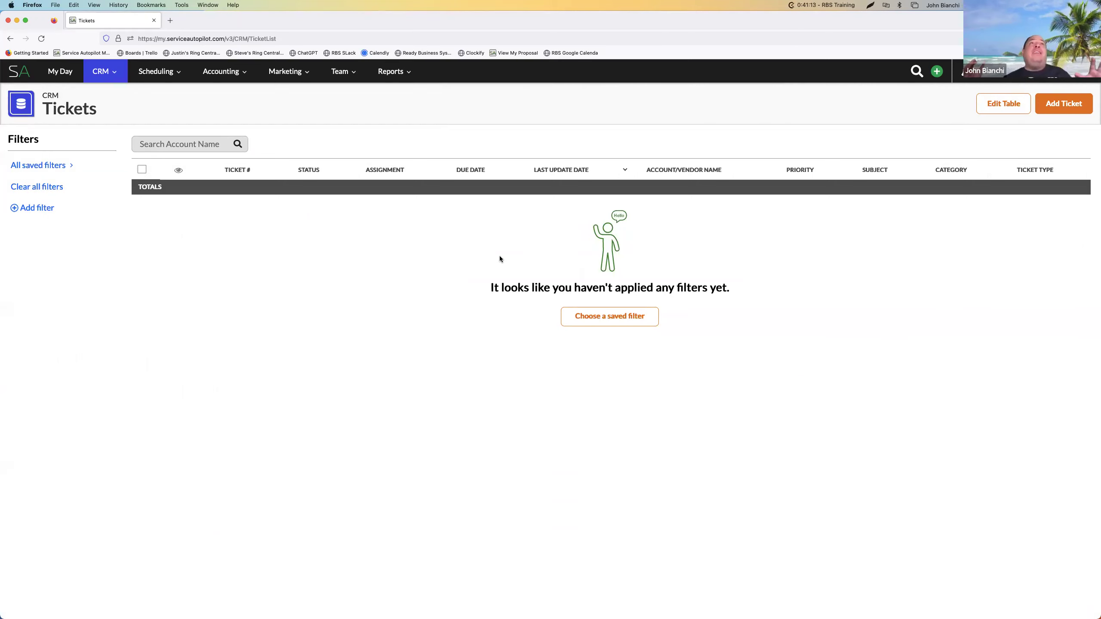
pyautogui.click(53, 167)
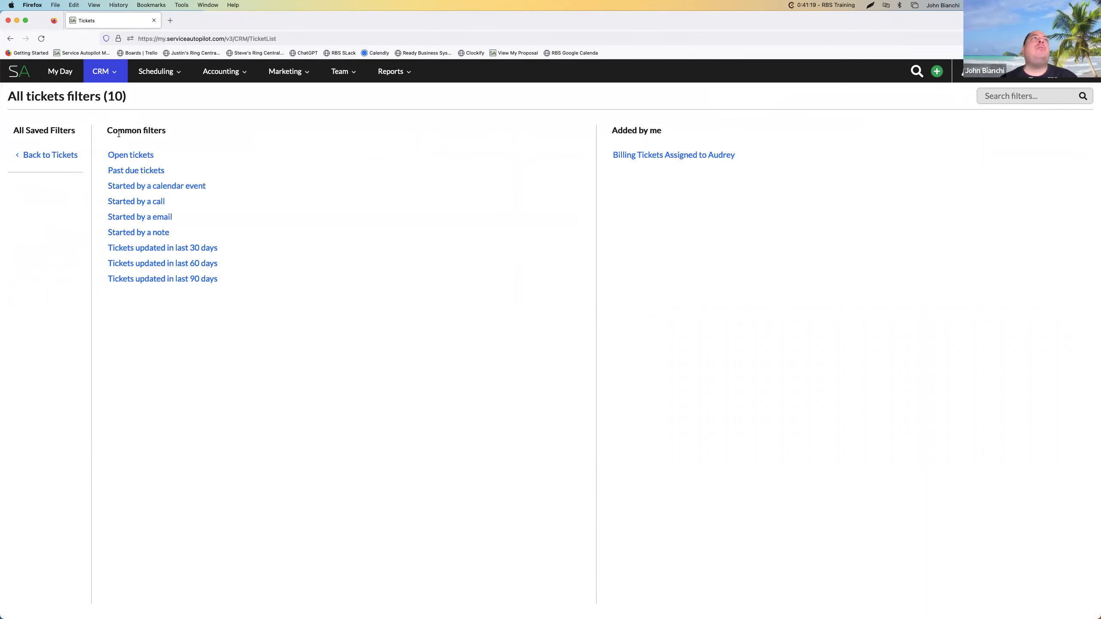
pyautogui.click(65, 155)
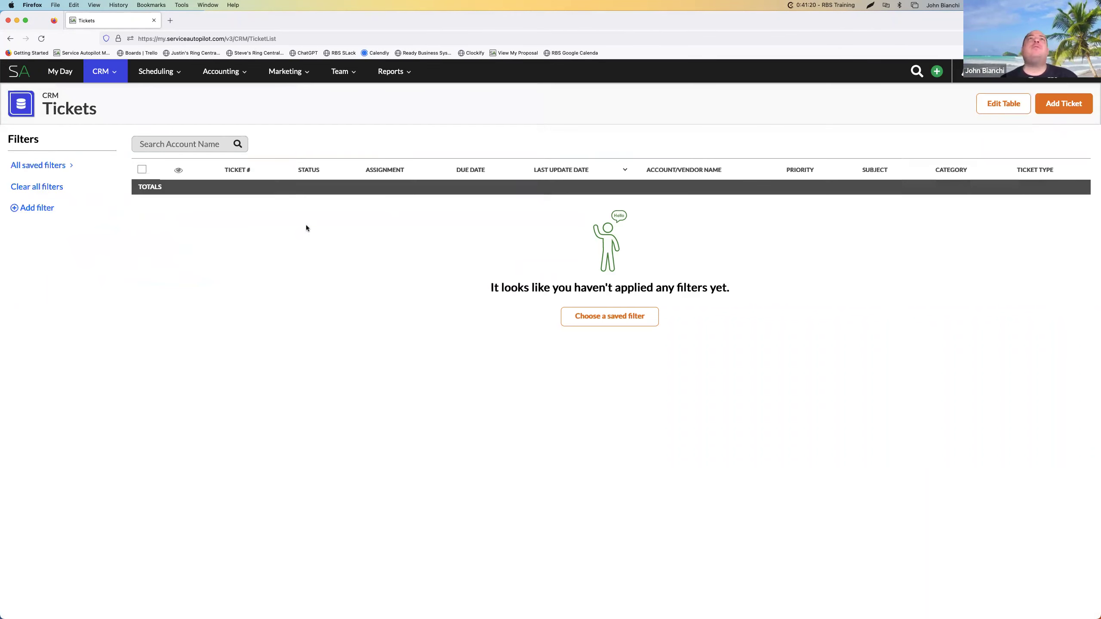
pyautogui.click(38, 207)
pyautogui.click(78, 255)
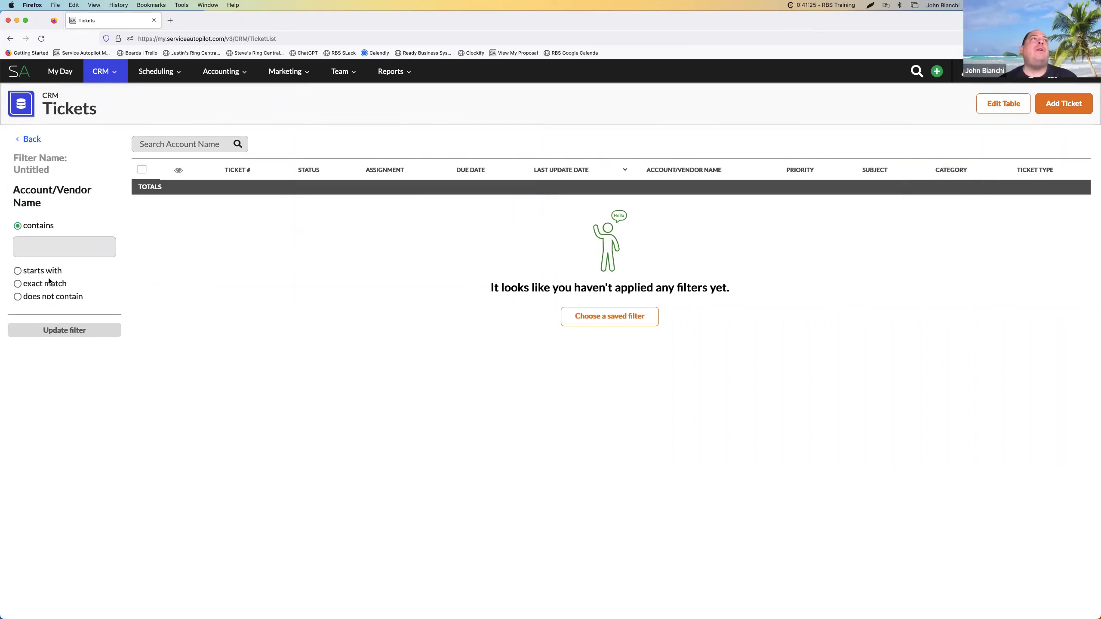
pyautogui.click(39, 143)
pyautogui.click(39, 140)
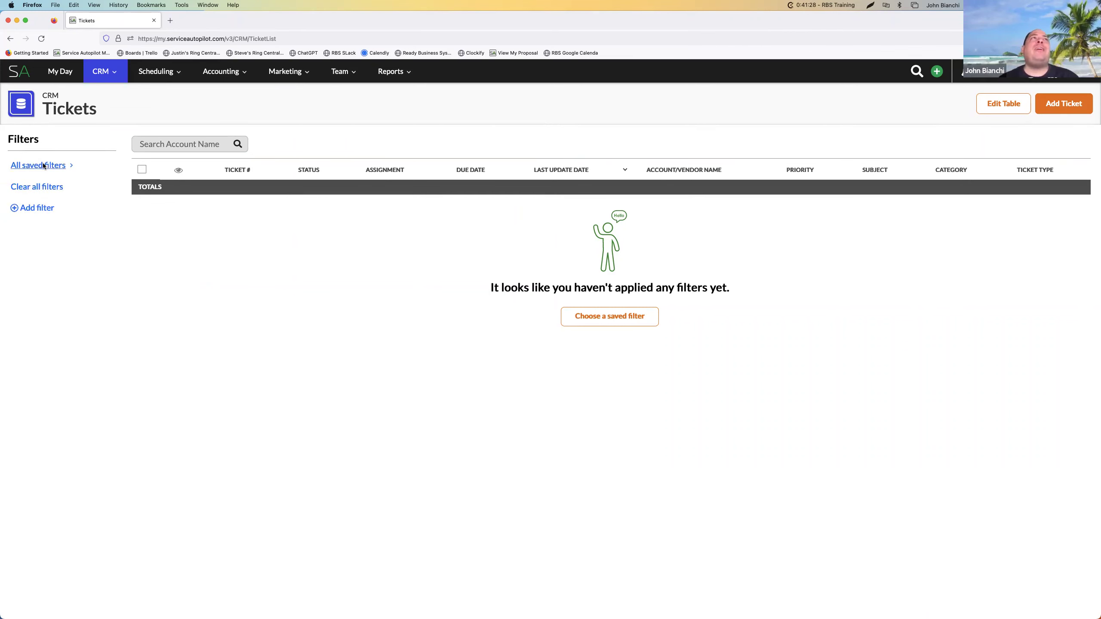
pyautogui.click(43, 165)
pyautogui.click(124, 155)
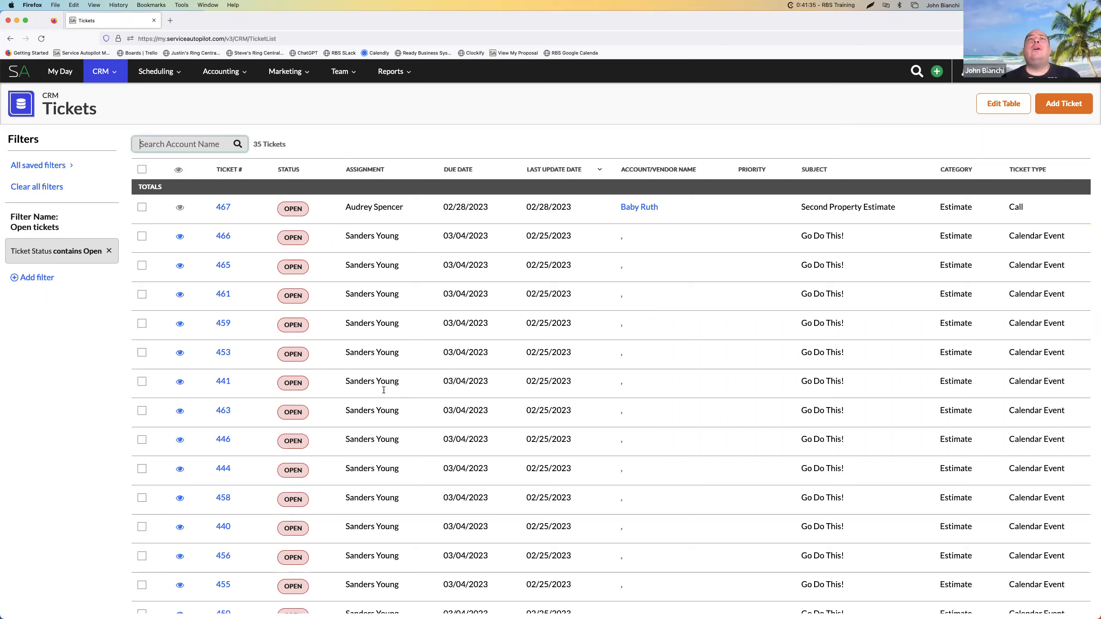
# Search account names 'james' and then 'rafa', clearing each search afterwards.
pyautogui.write('james')
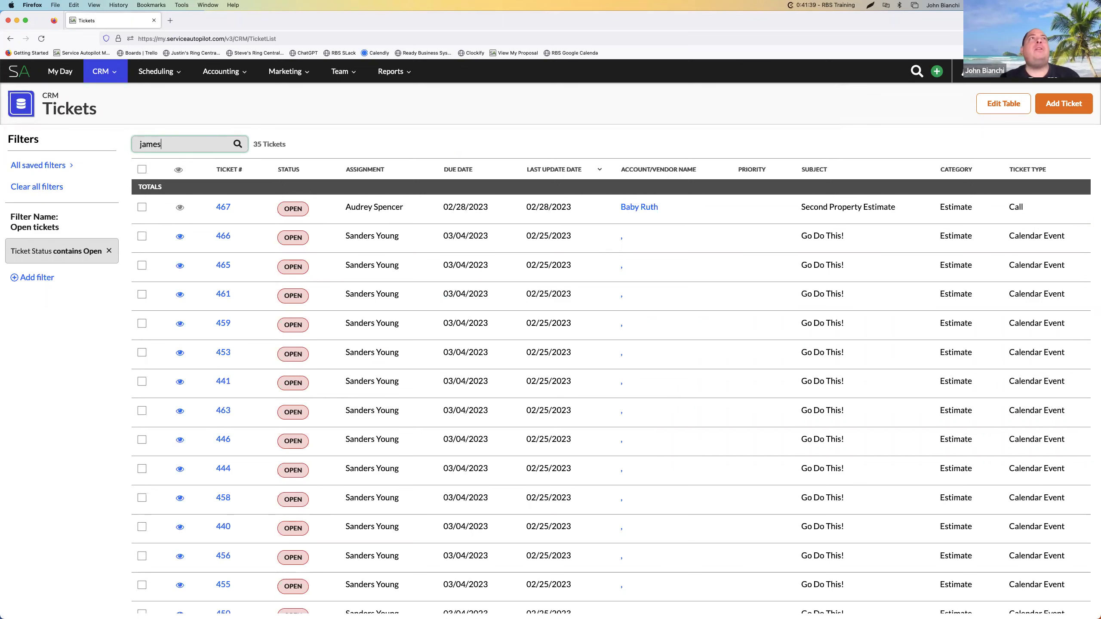
pyautogui.press('Return')
pyautogui.press('BackSpace')
pyautogui.press('BackSpace')
pyautogui.press('BackSpace')
pyautogui.press('BackSpace')
pyautogui.press('BackSpace')
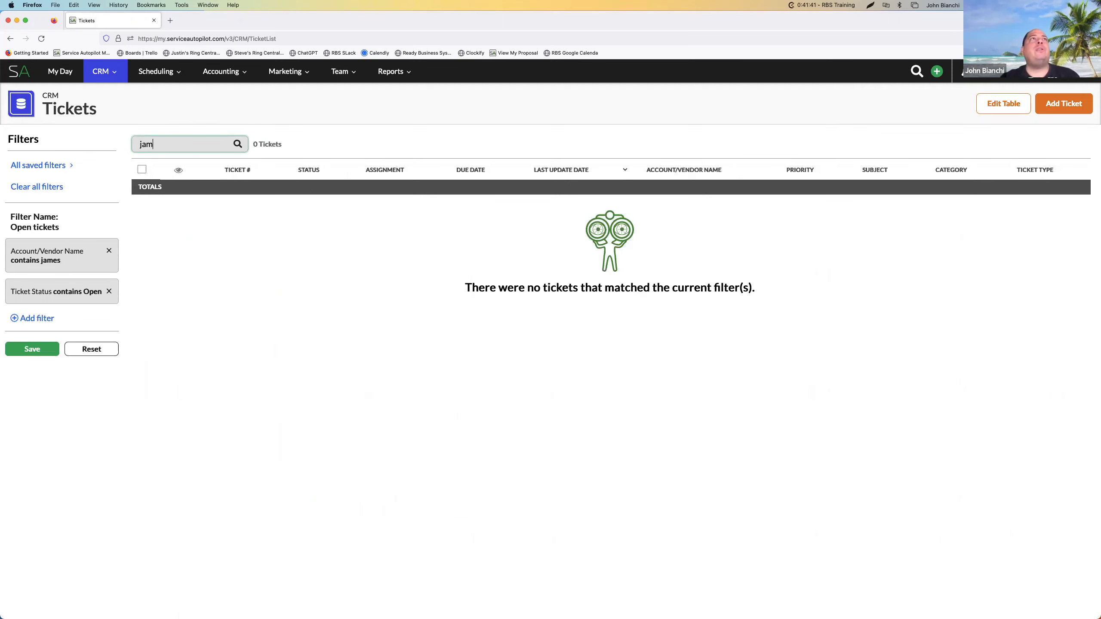
pyautogui.write('rafa')
pyautogui.press('Return')
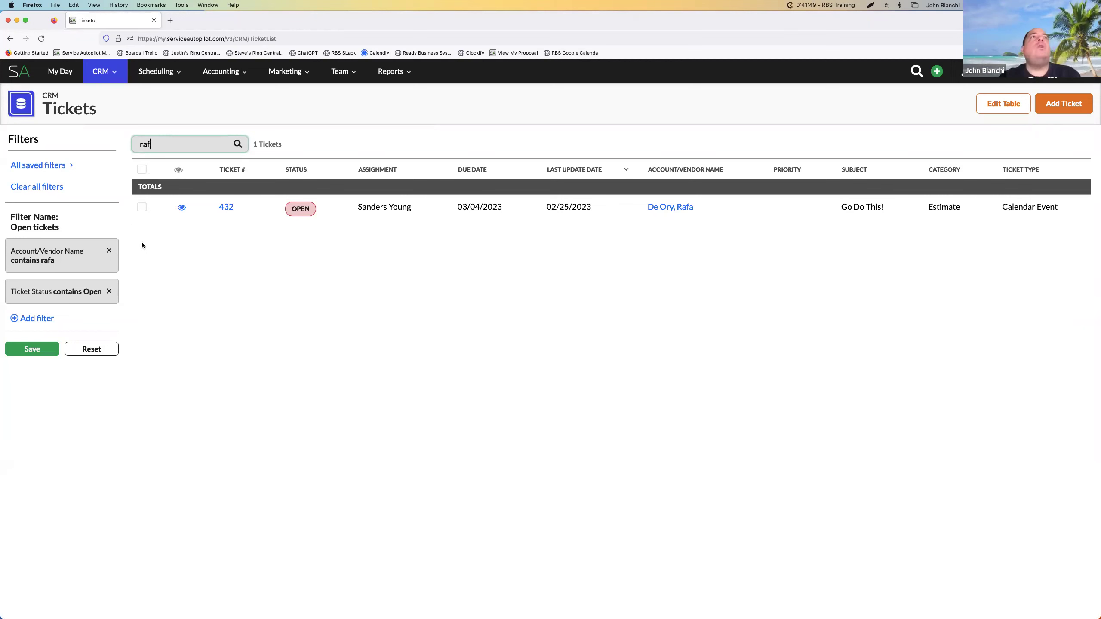
pyautogui.press('BackSpace')
pyautogui.press('BackSpace')
pyautogui.press('BackSpace')
pyautogui.press('BackSpace')
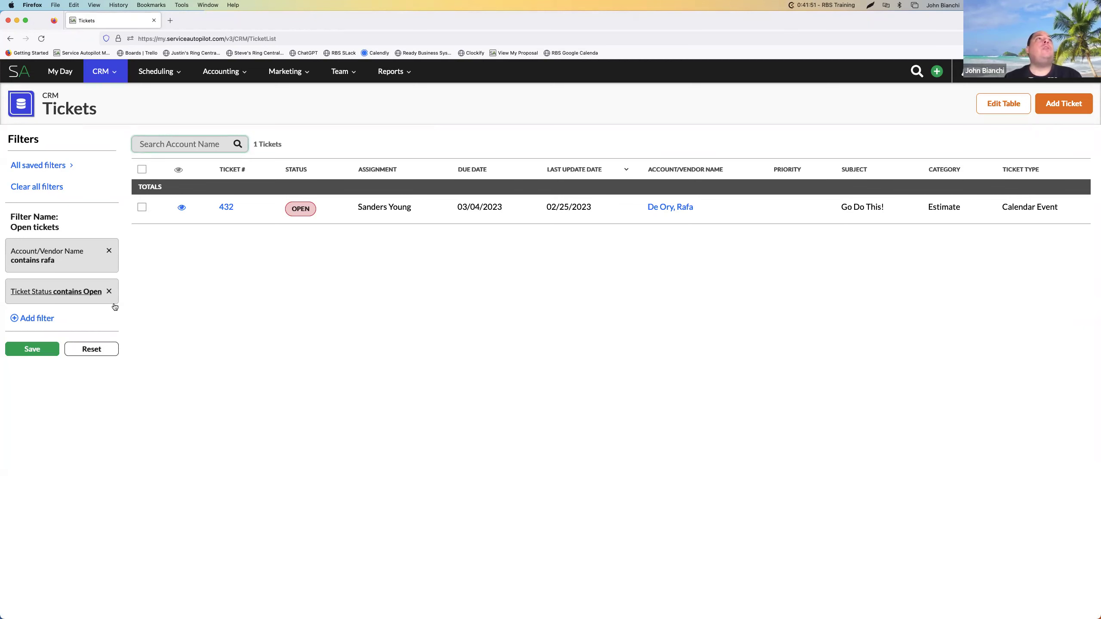
# Remove the account name condition and preview the Assignments filter's assignee list before returning to all filters.
pyautogui.click(109, 251)
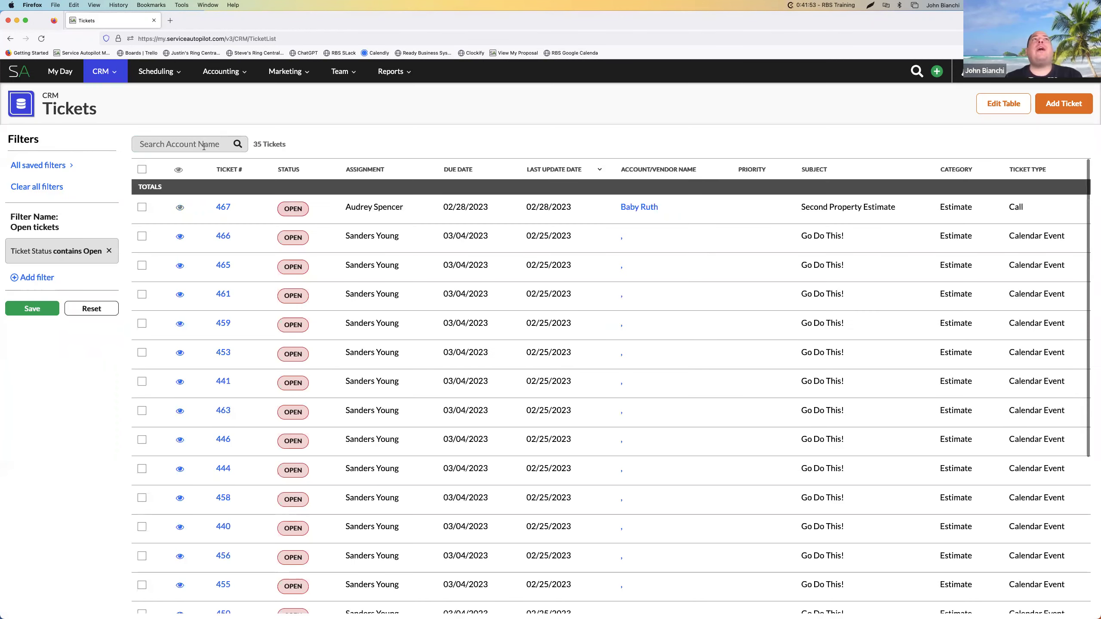
pyautogui.click(40, 280)
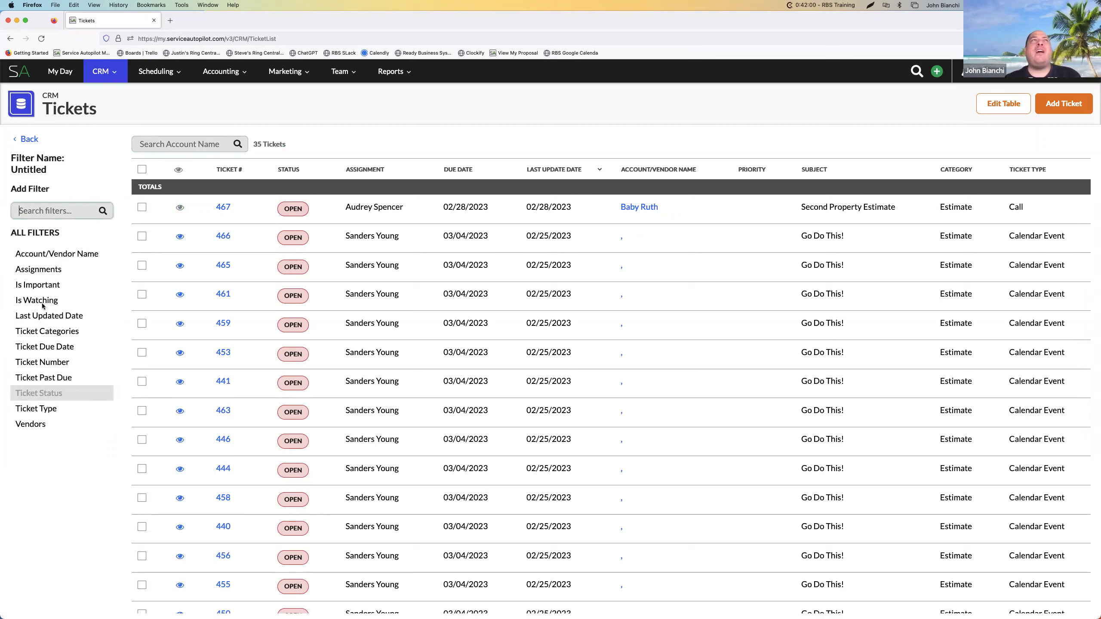
pyautogui.click(42, 270)
pyautogui.click(72, 230)
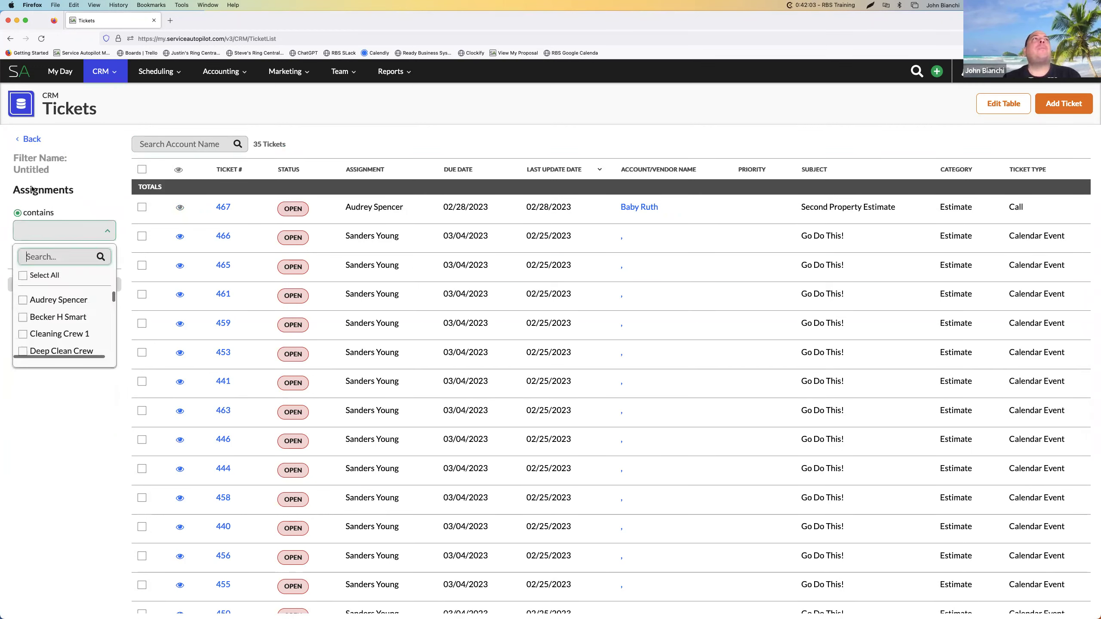
pyautogui.click(28, 160)
pyautogui.click(30, 139)
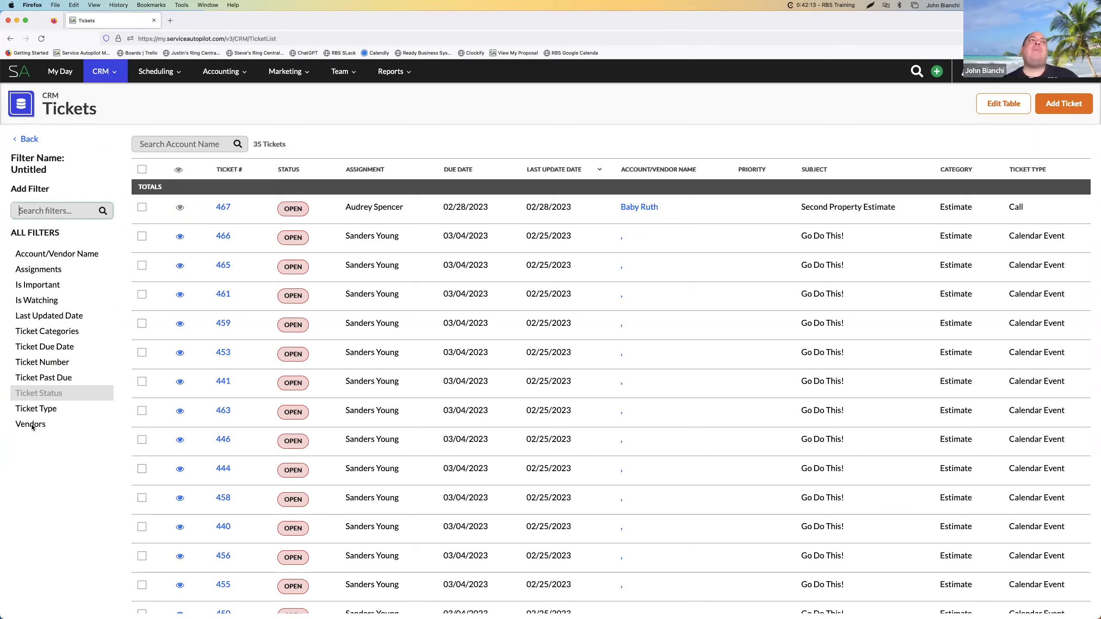
pyautogui.click(54, 408)
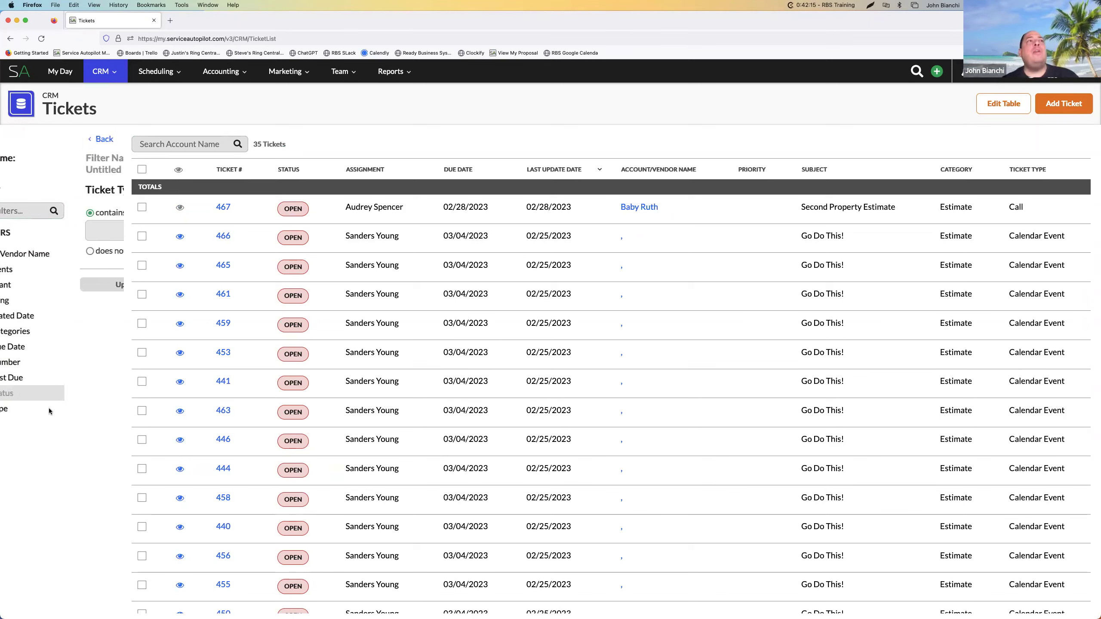
pyautogui.click(108, 230)
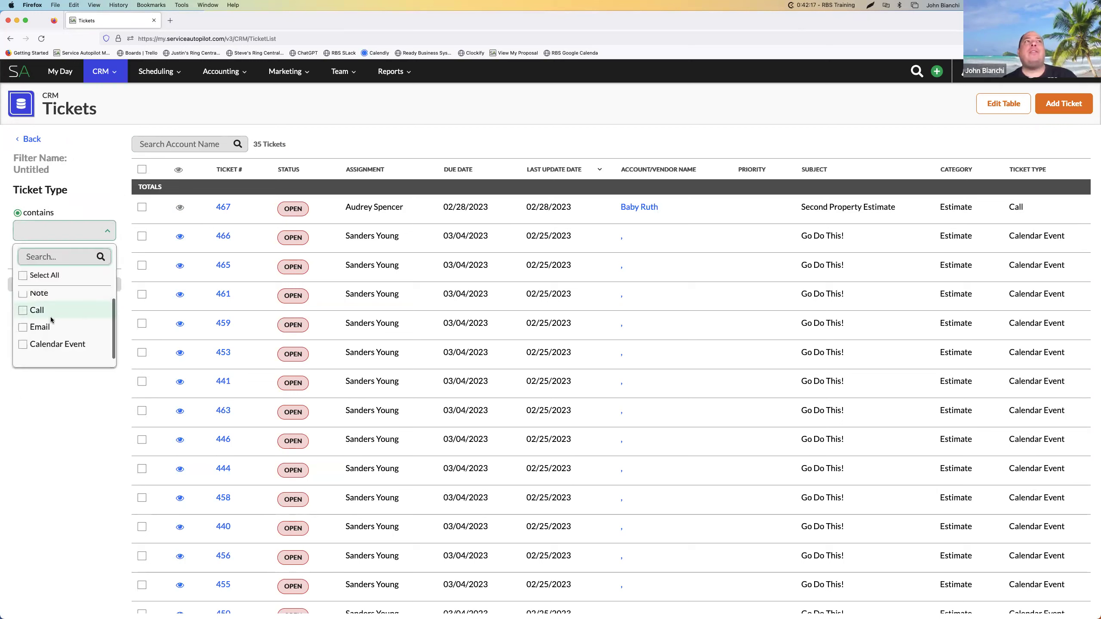
pyautogui.scroll(1, 56, 322)
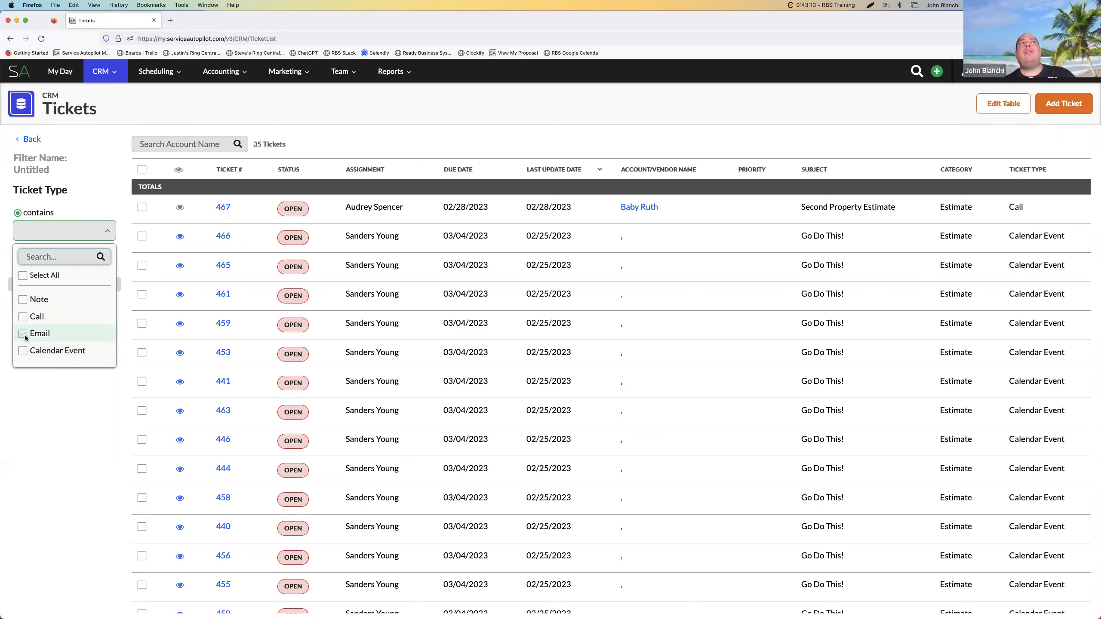
pyautogui.click(46, 395)
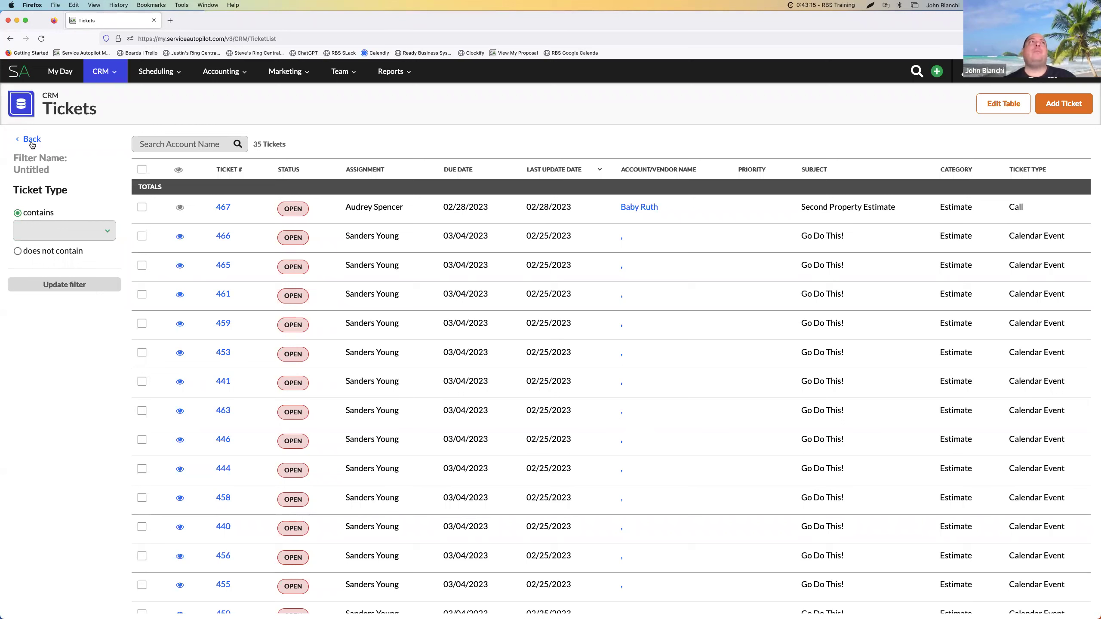
pyautogui.click(32, 143)
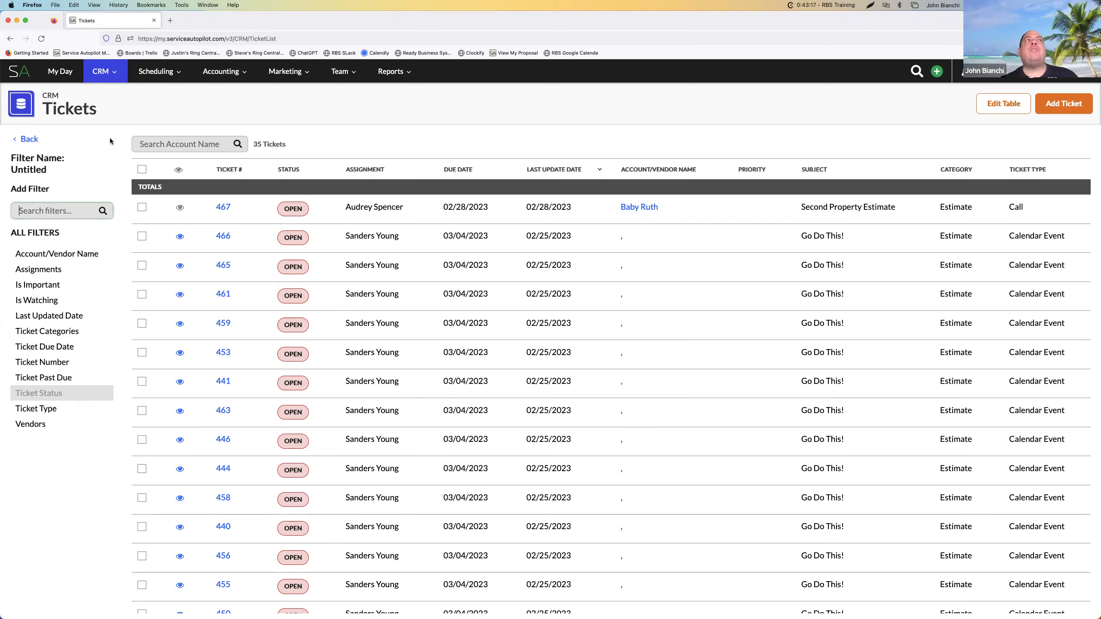
# Reset the Open tickets filters and go to the Settings page.
pyautogui.click(33, 140)
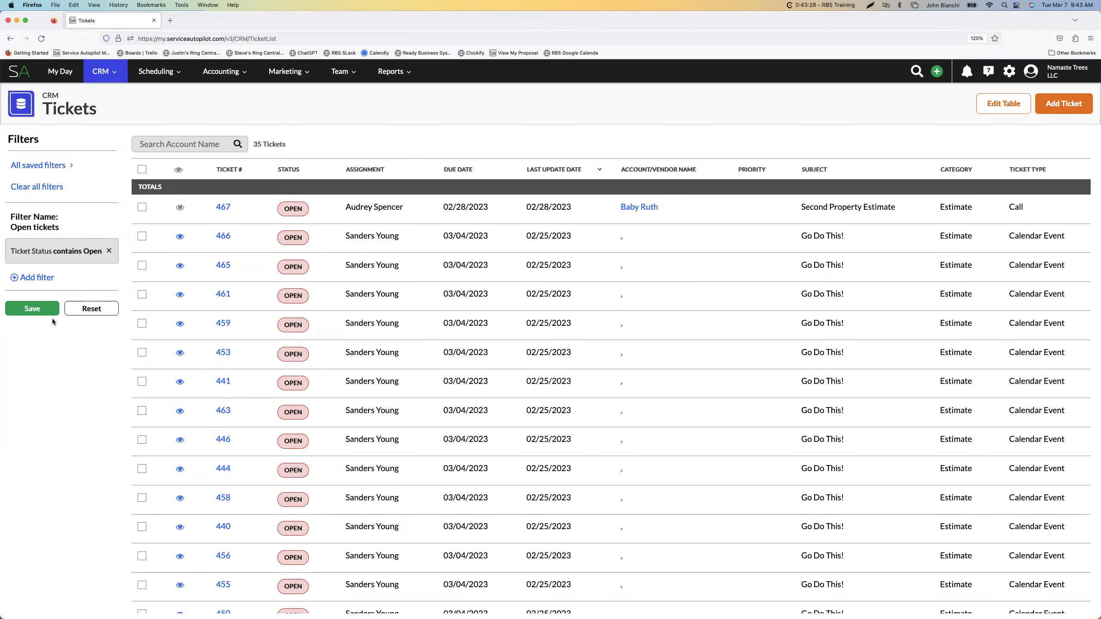
pyautogui.click(84, 313)
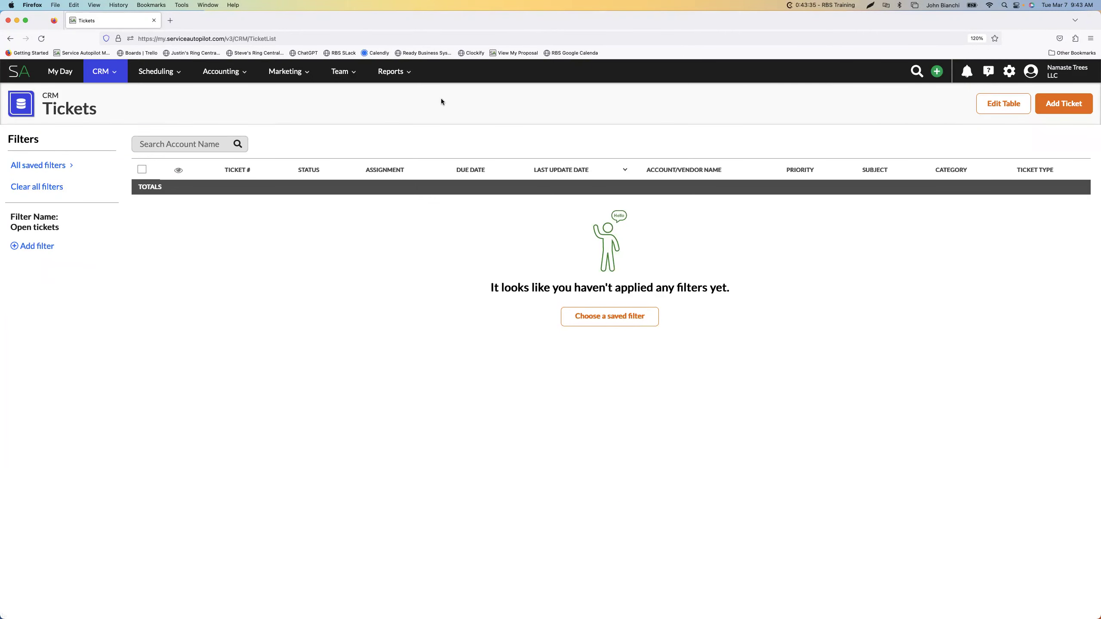
pyautogui.click(167, 80)
pyautogui.click(976, 71)
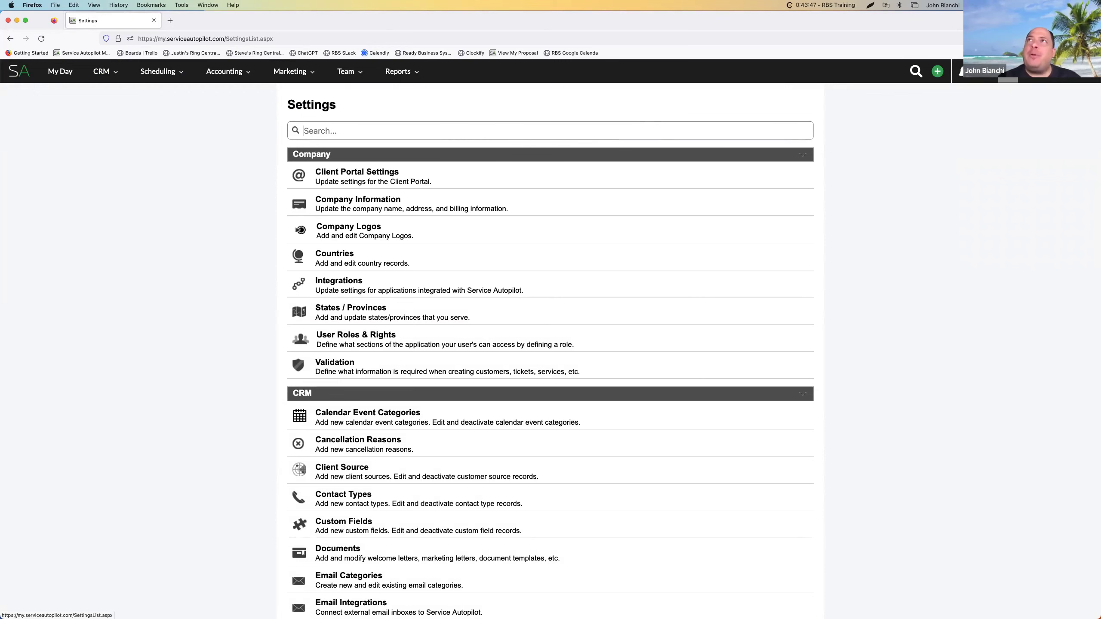
# Open User Roles & Rights via a 'user' search and browse Owner's CRM and Scheduling permissions.
pyautogui.press('super+r')
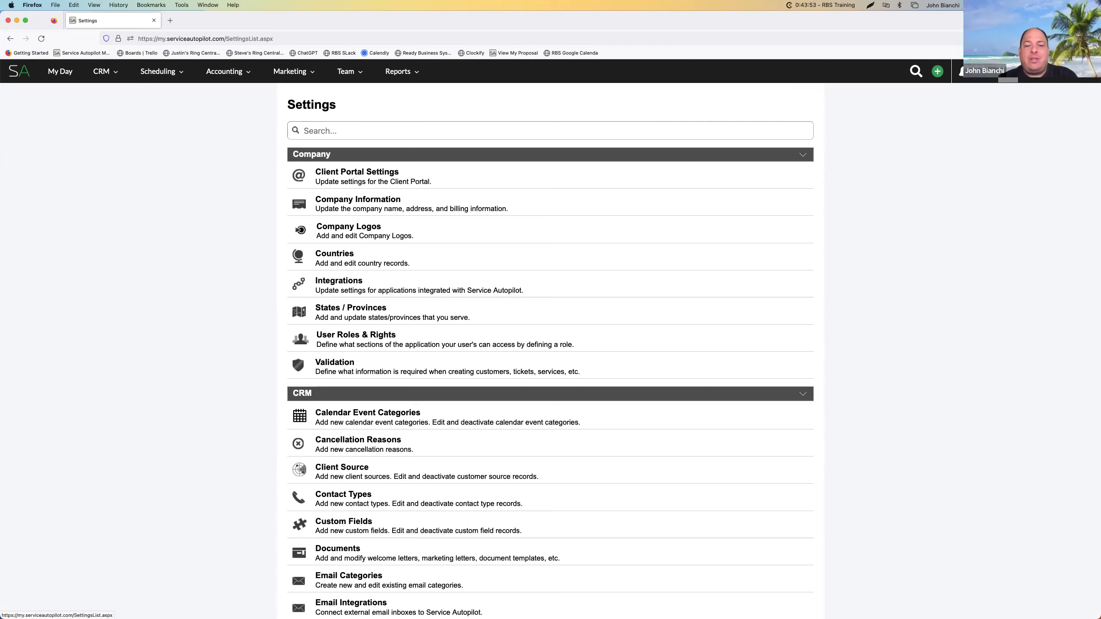
pyautogui.write('user')
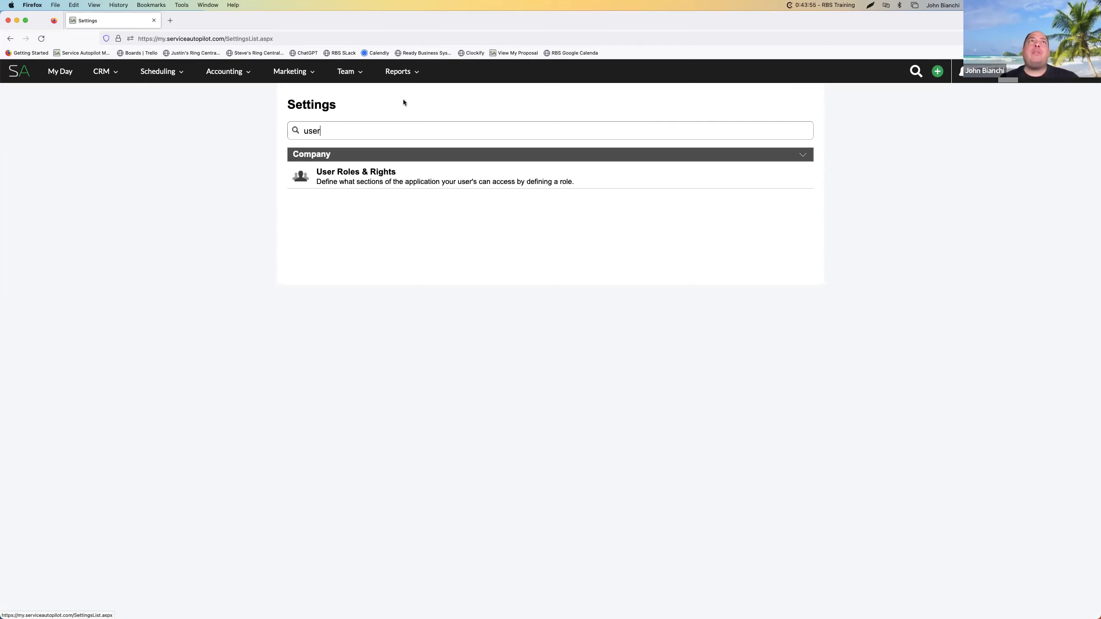
pyautogui.click(364, 175)
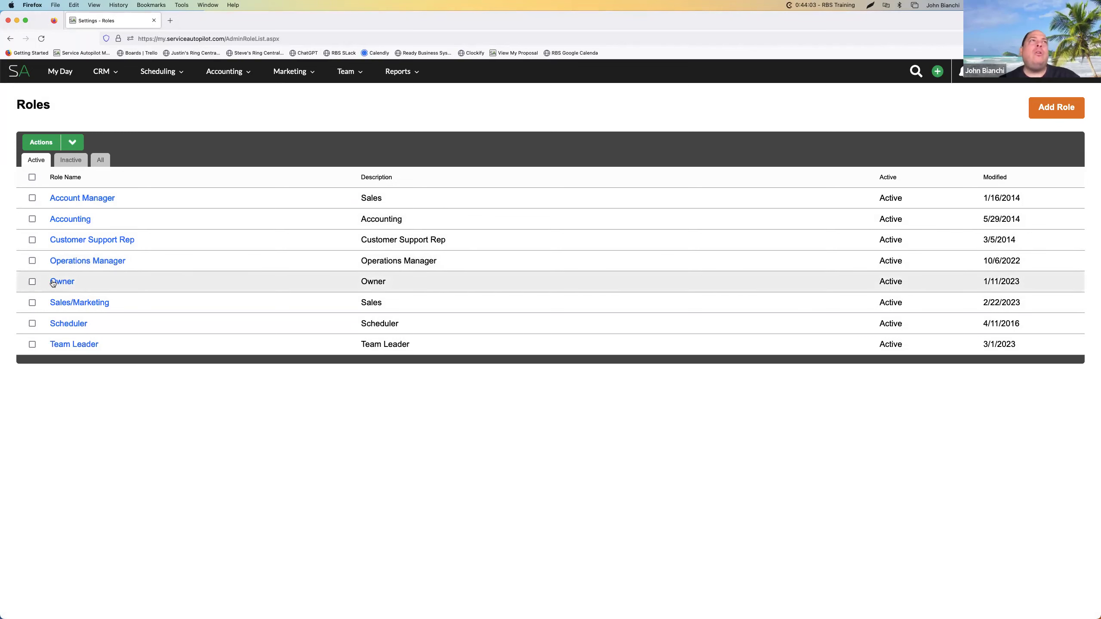
pyautogui.click(55, 281)
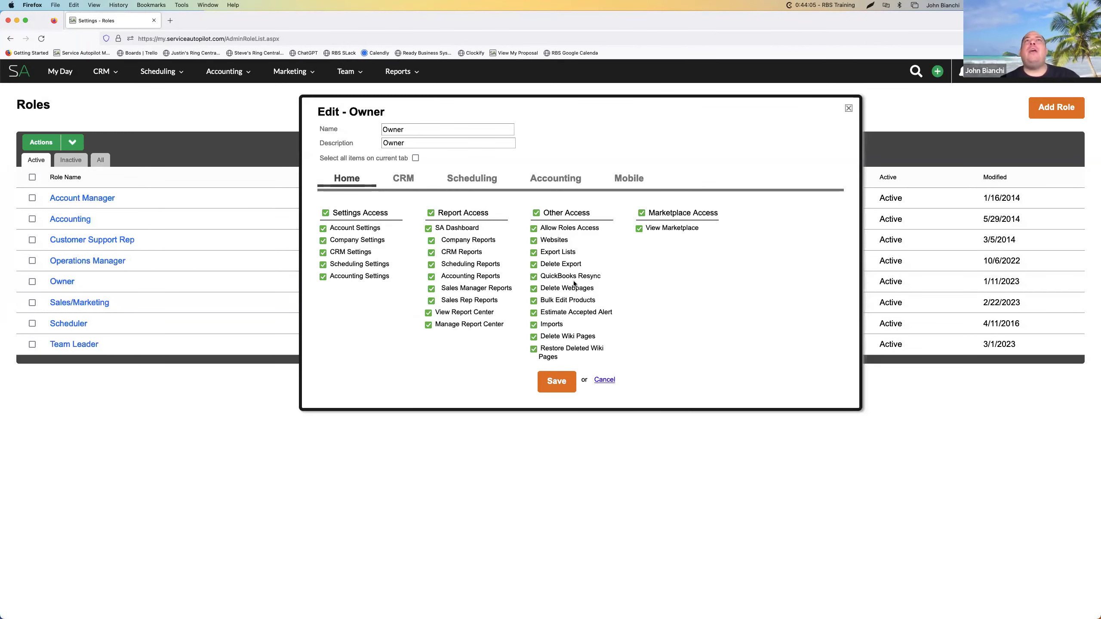
pyautogui.click(403, 179)
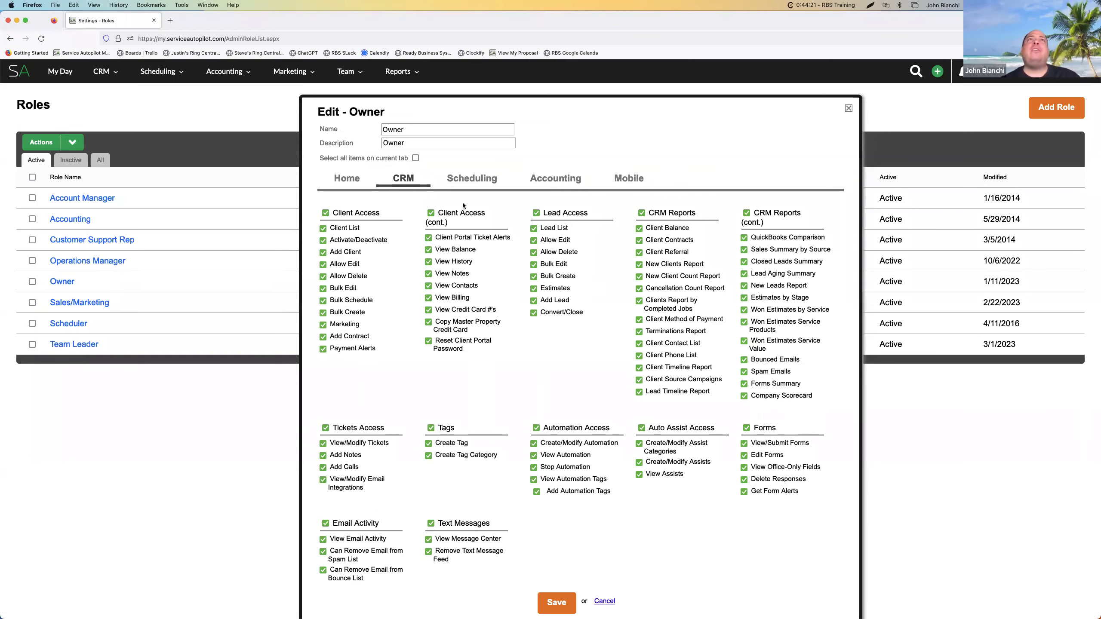
pyautogui.click(471, 178)
pyautogui.scroll(-5, 404, 410)
pyautogui.scroll(5, 594, 442)
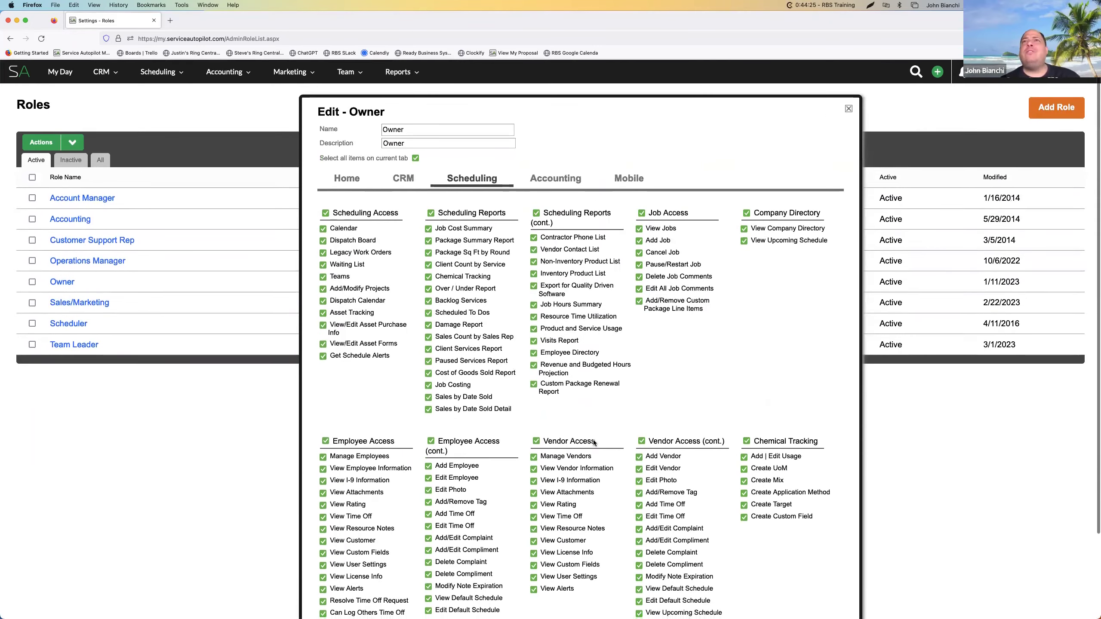
# Search the Owner permissions page for 'calen', then 'ticket', on the CRM tab.
pyautogui.press('super+f')
pyautogui.write('calen')
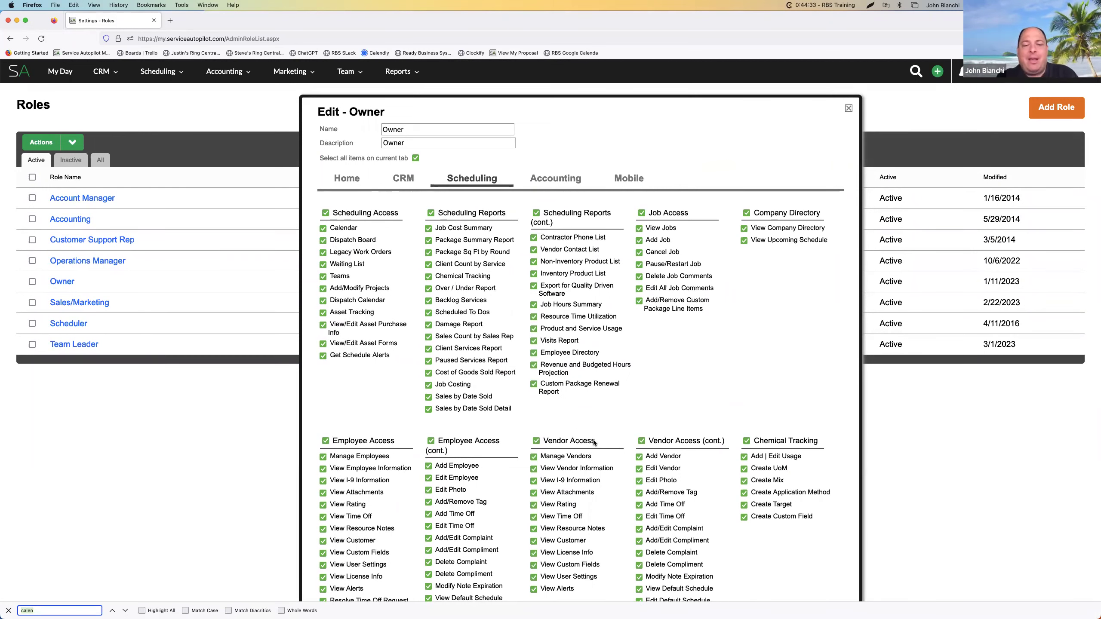
pyautogui.write('ticket')
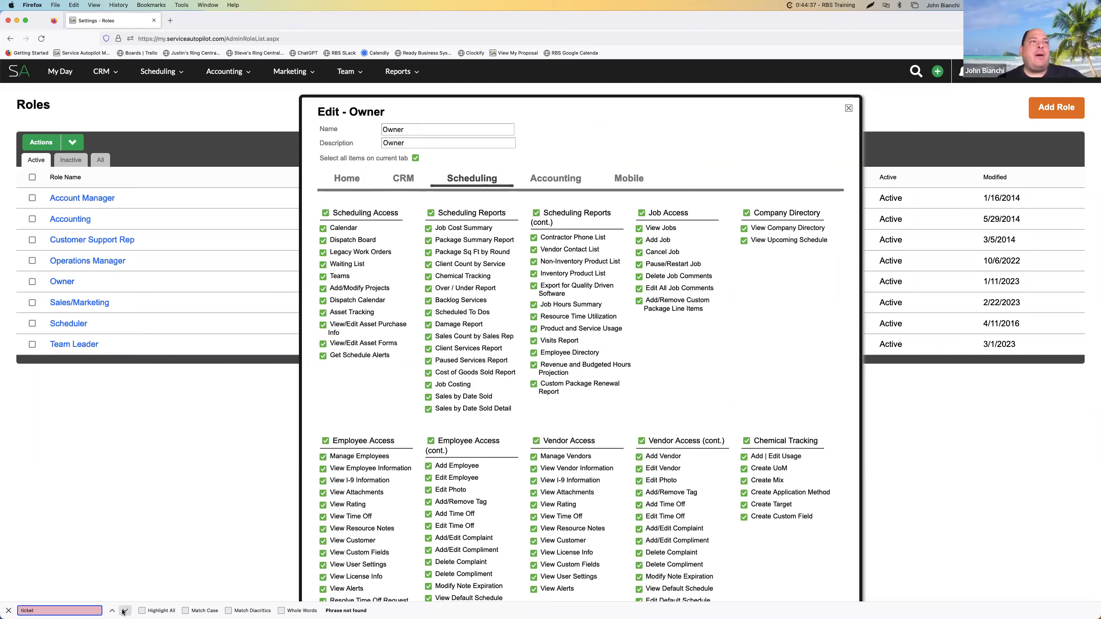
pyautogui.click(399, 179)
pyautogui.click(81, 610)
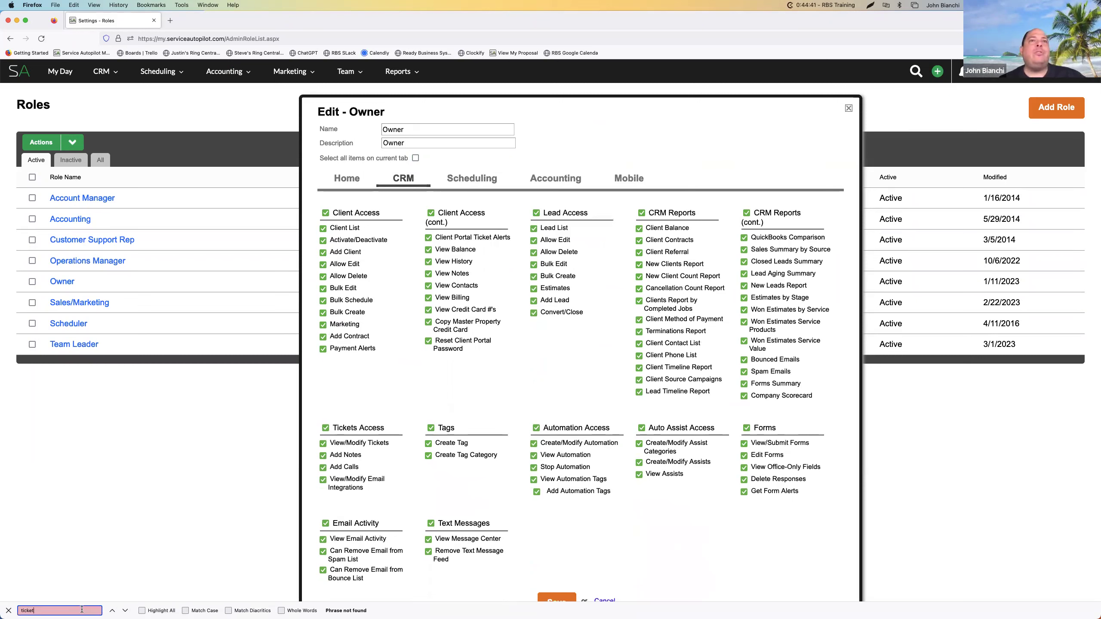
pyautogui.click(112, 610)
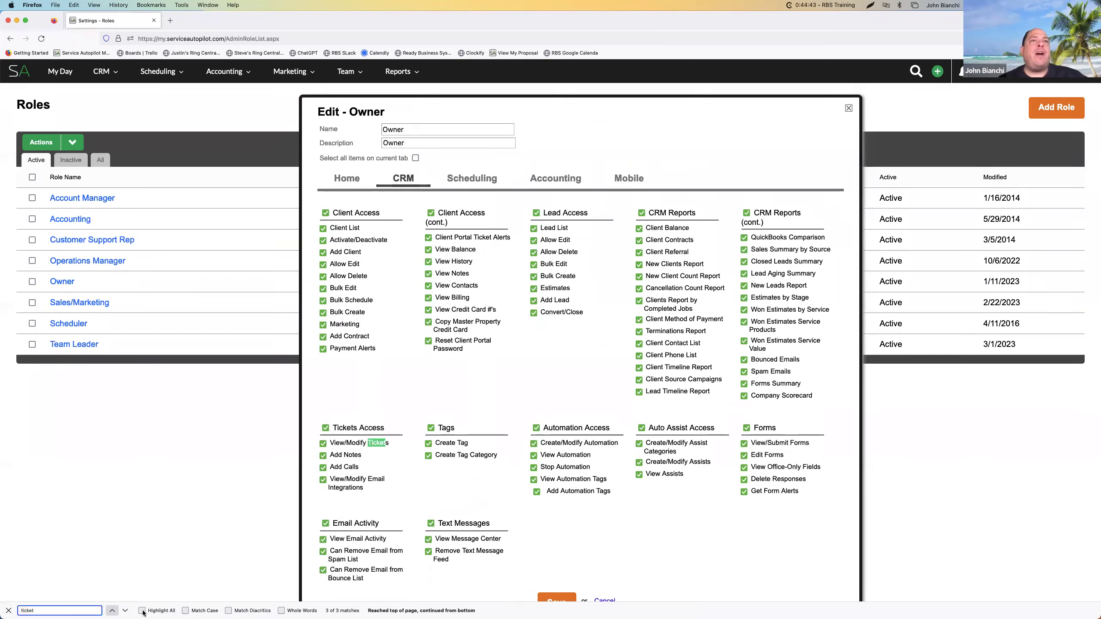
# Check Owner's Scheduling, Accounting and Mobile permissions for 'ticket', then close the role unchanged.
pyautogui.click(488, 182)
pyautogui.click(563, 180)
pyautogui.click(624, 183)
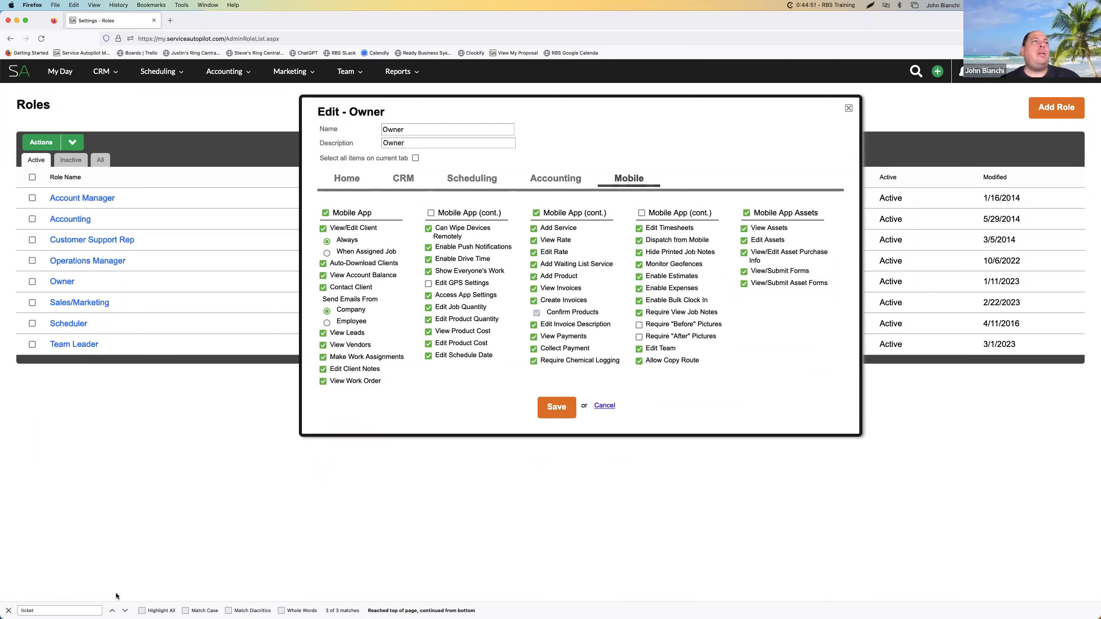
pyautogui.click(110, 612)
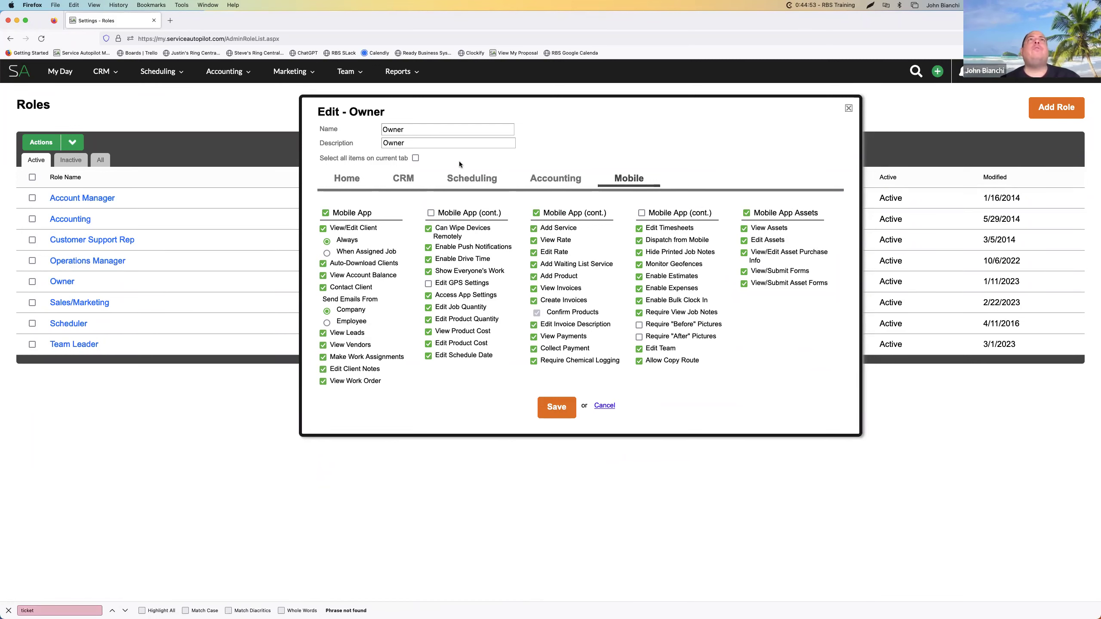
pyautogui.click(396, 182)
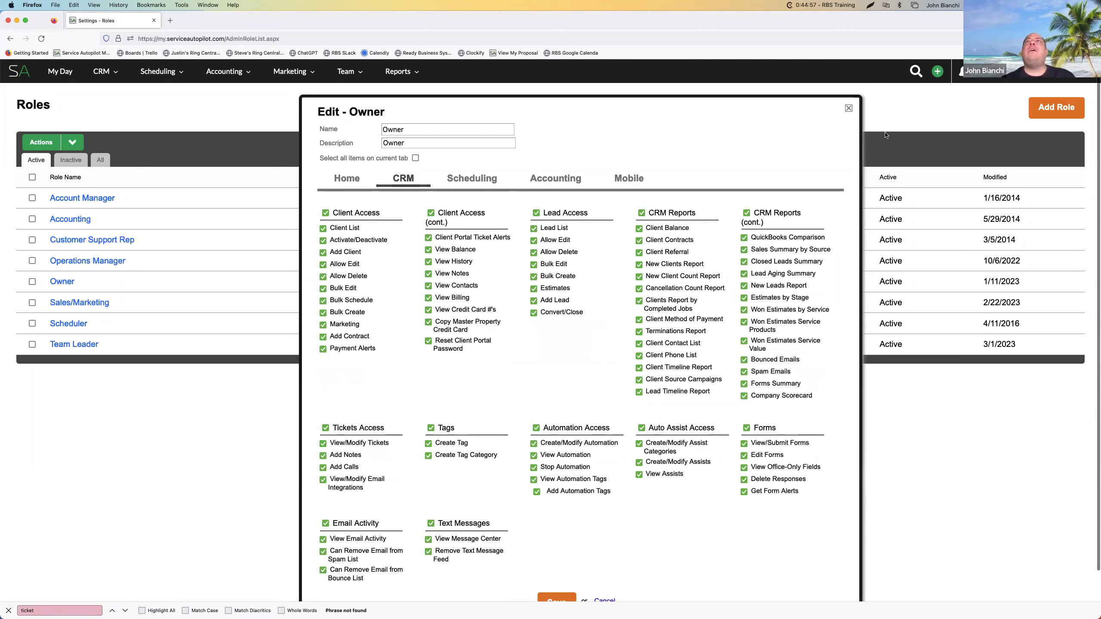
pyautogui.click(848, 108)
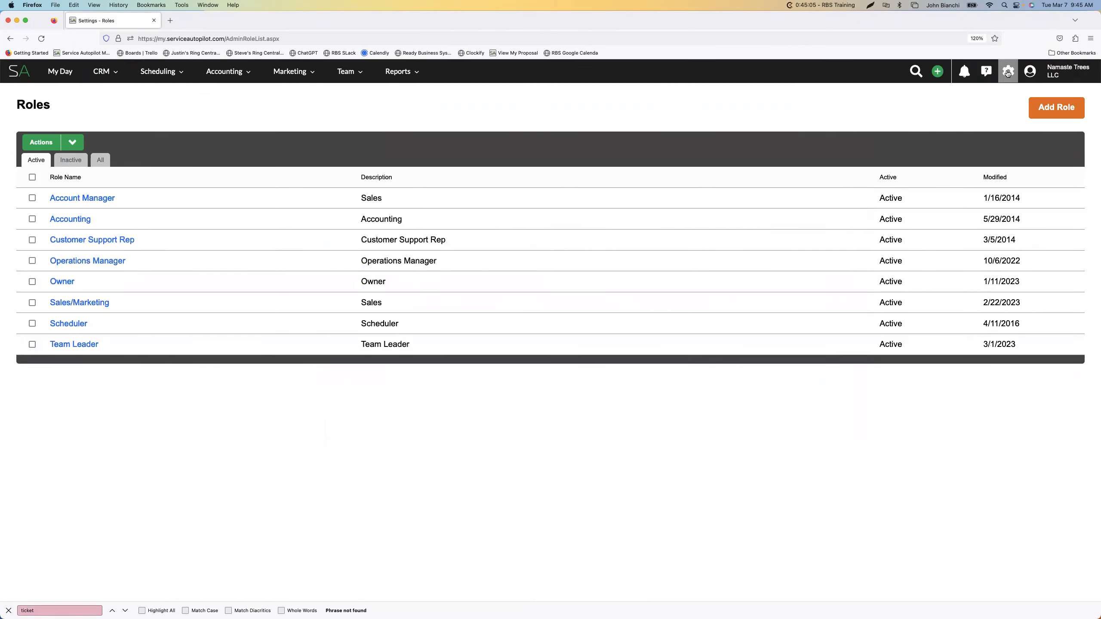
# Return to Settings, close the find bar, reload, and search Settings for 'tick'.
pyautogui.click(1058, 71)
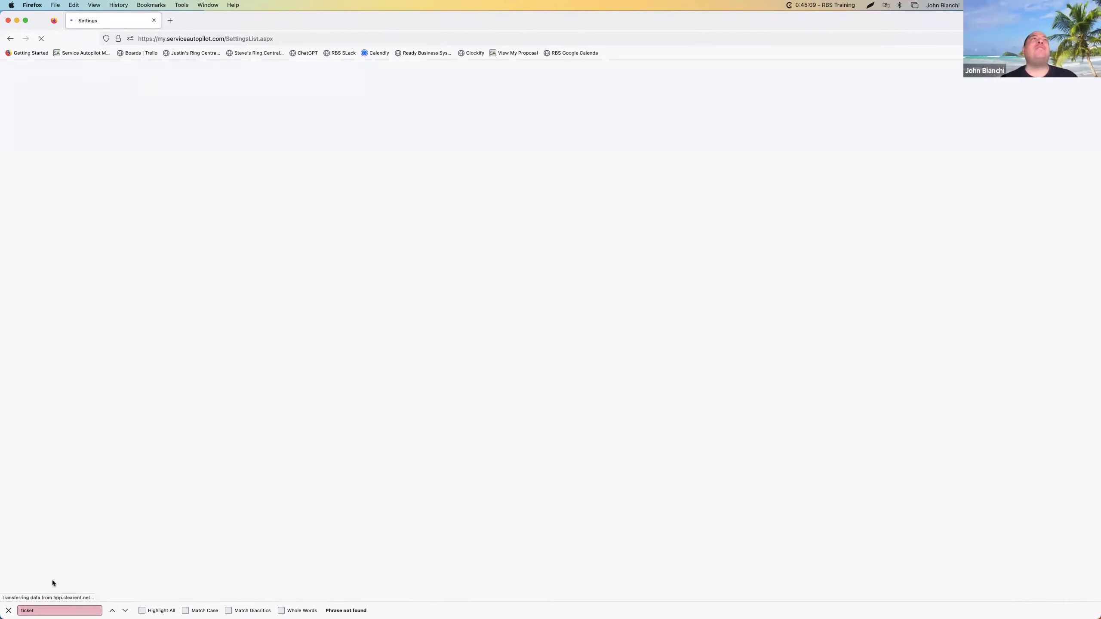
pyautogui.click(7, 612)
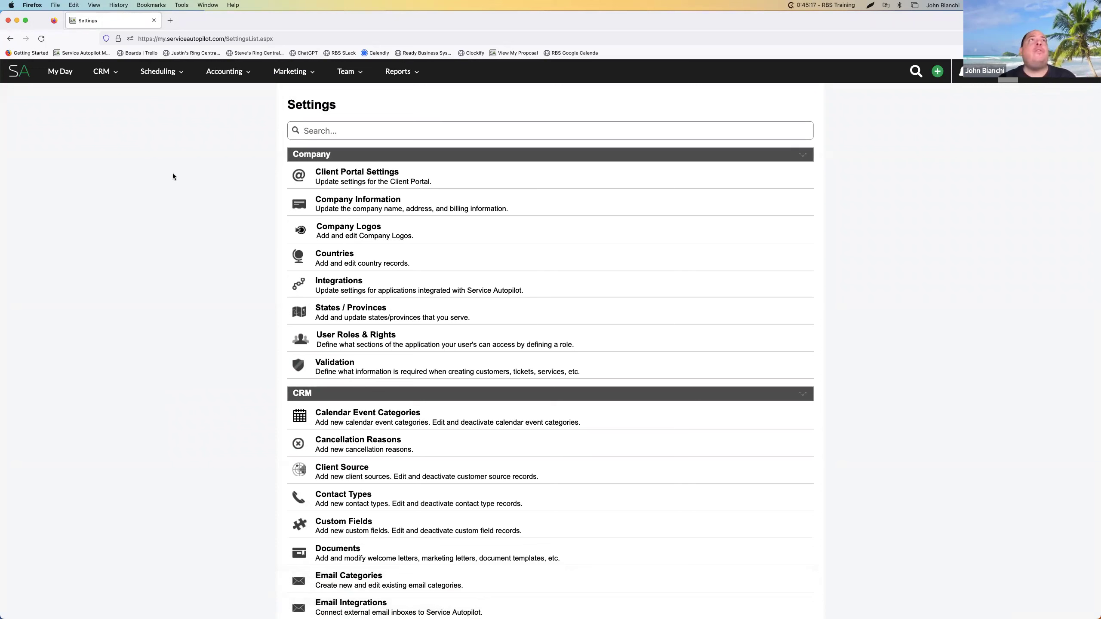
pyautogui.click(158, 71)
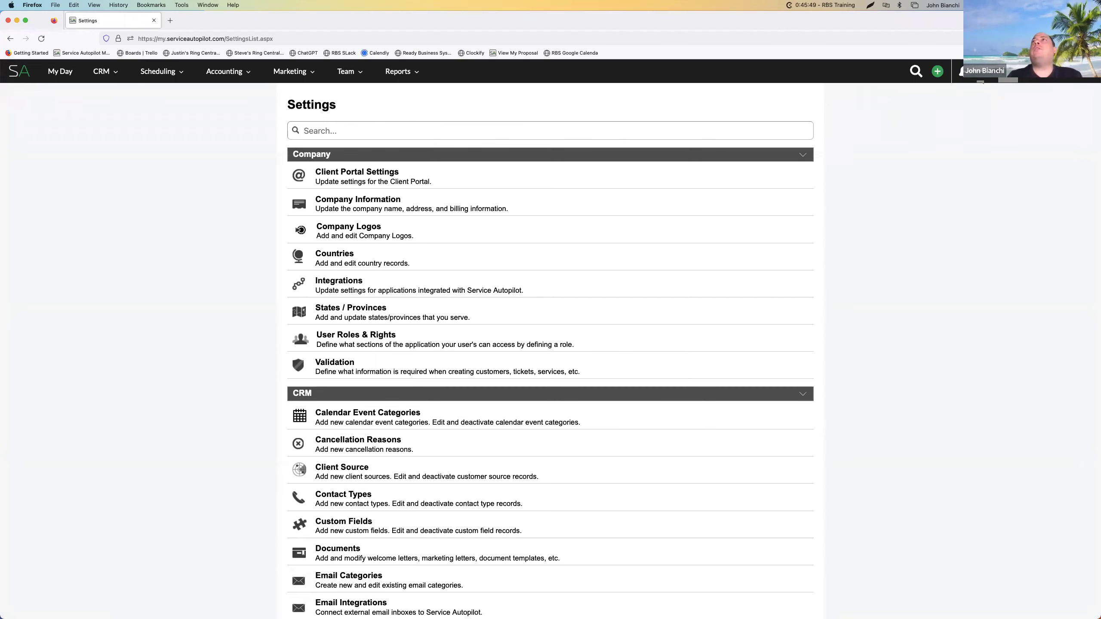
pyautogui.press('super+r')
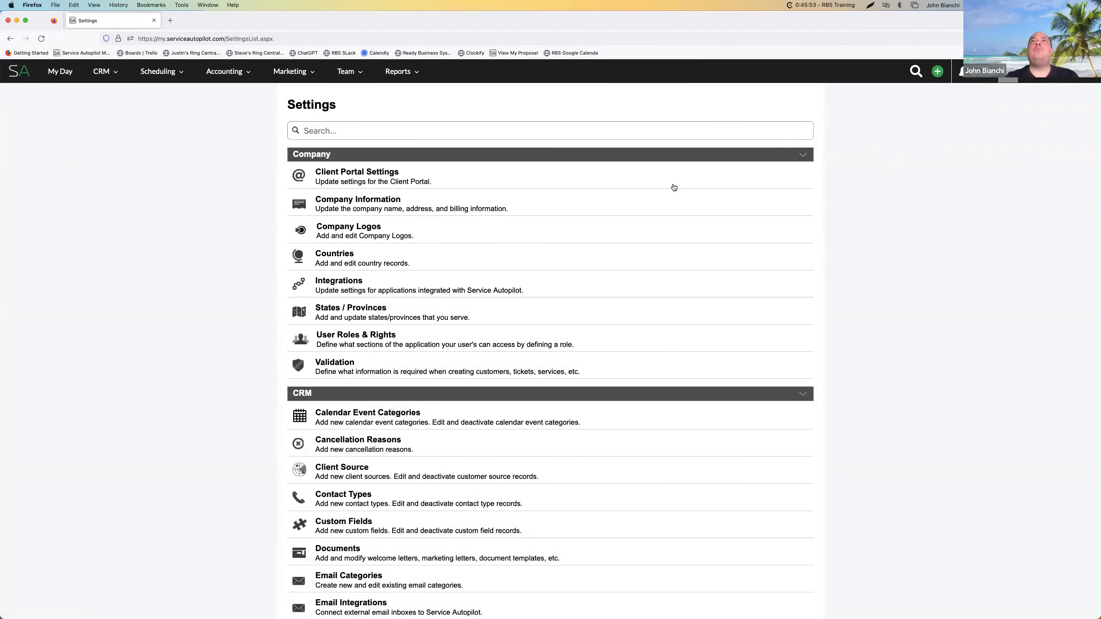
pyautogui.write('tick')
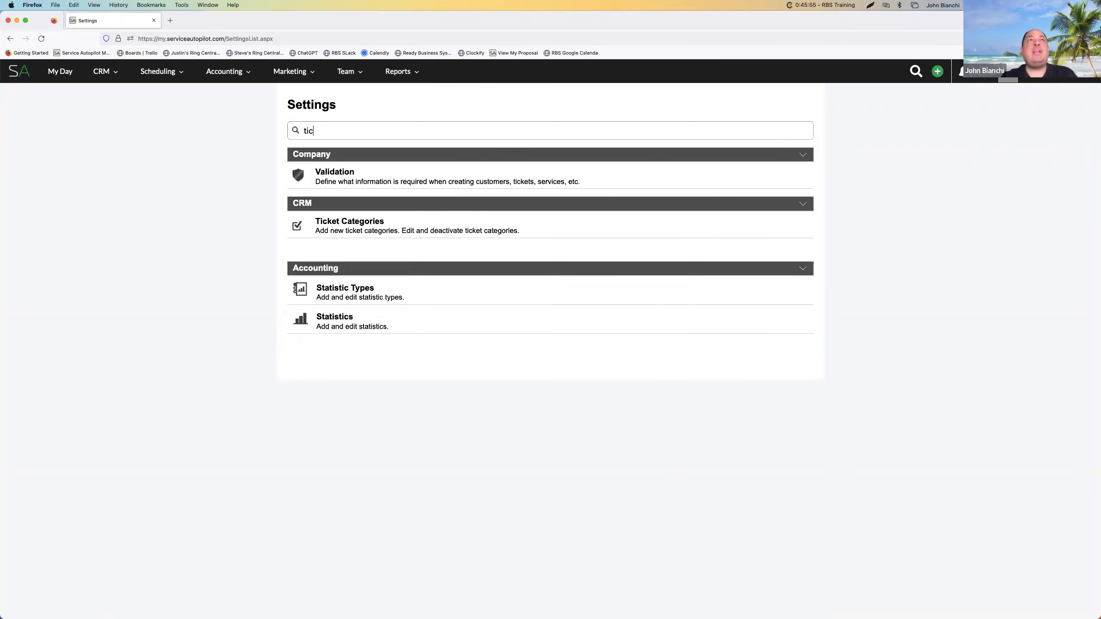
# Open Ticket Categories and start a new category, viewing its Event Tags options.
pyautogui.click(356, 228)
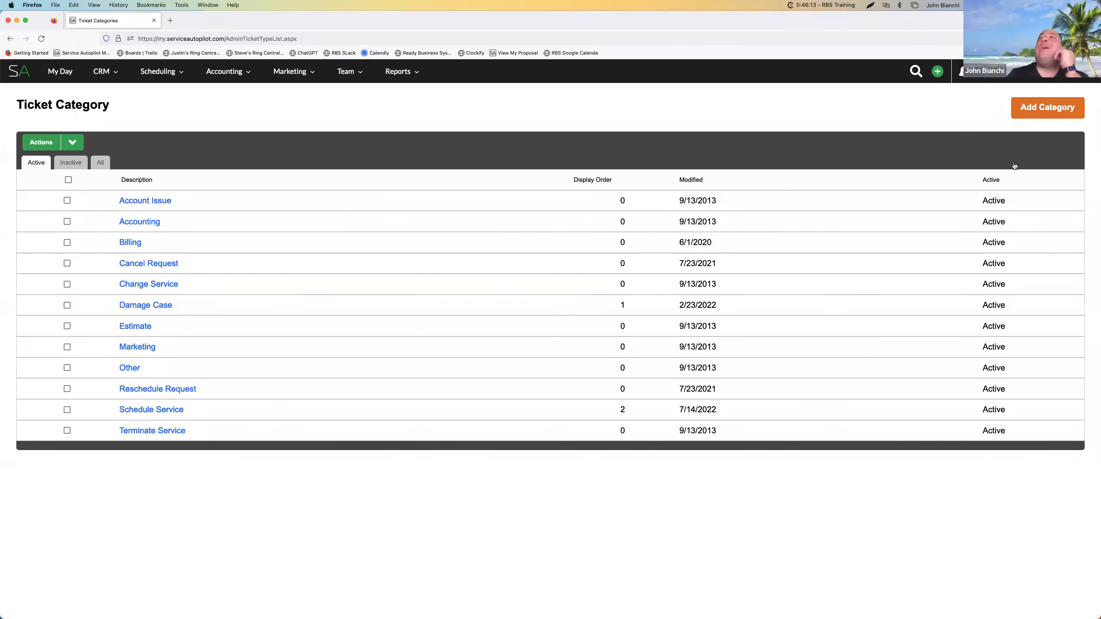
pyautogui.click(1039, 113)
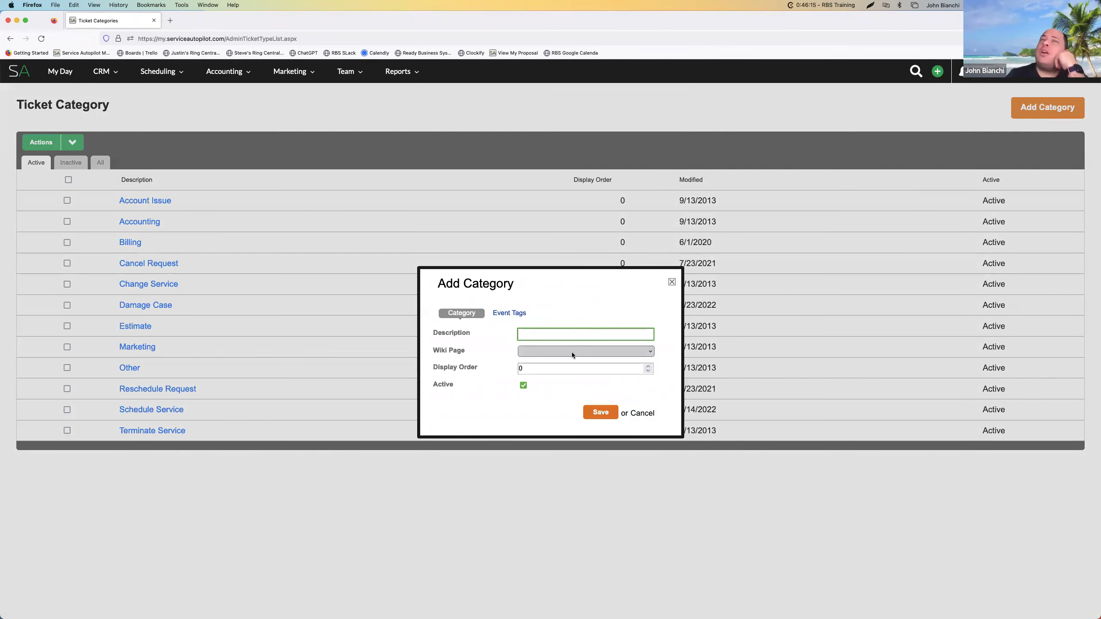
pyautogui.click(504, 315)
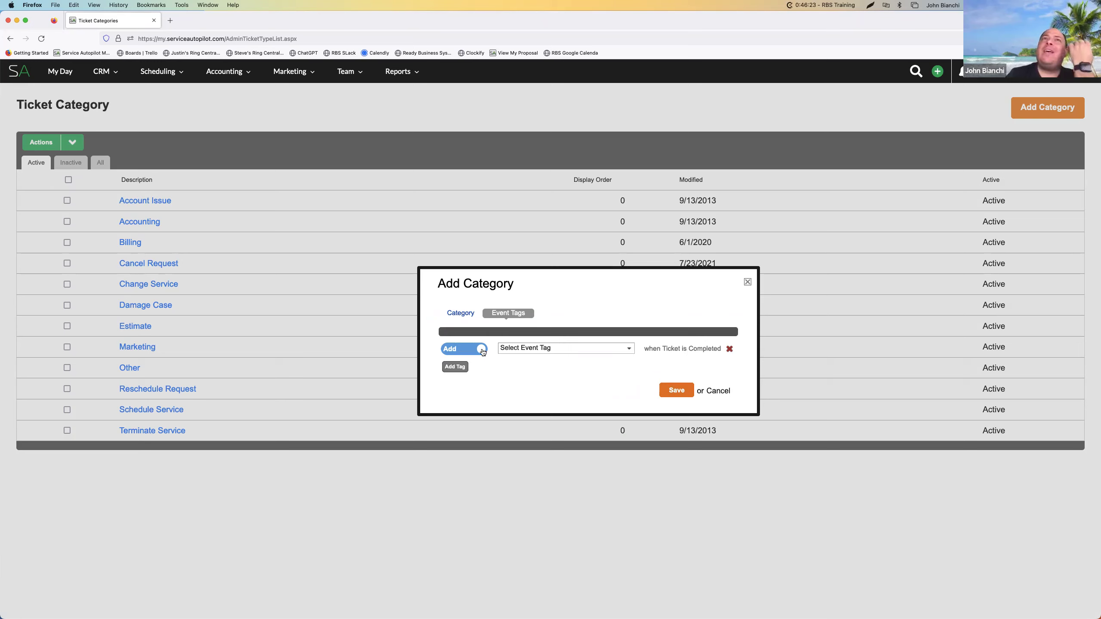
pyautogui.click(545, 350)
pyautogui.click(542, 360)
pyautogui.write('dam')
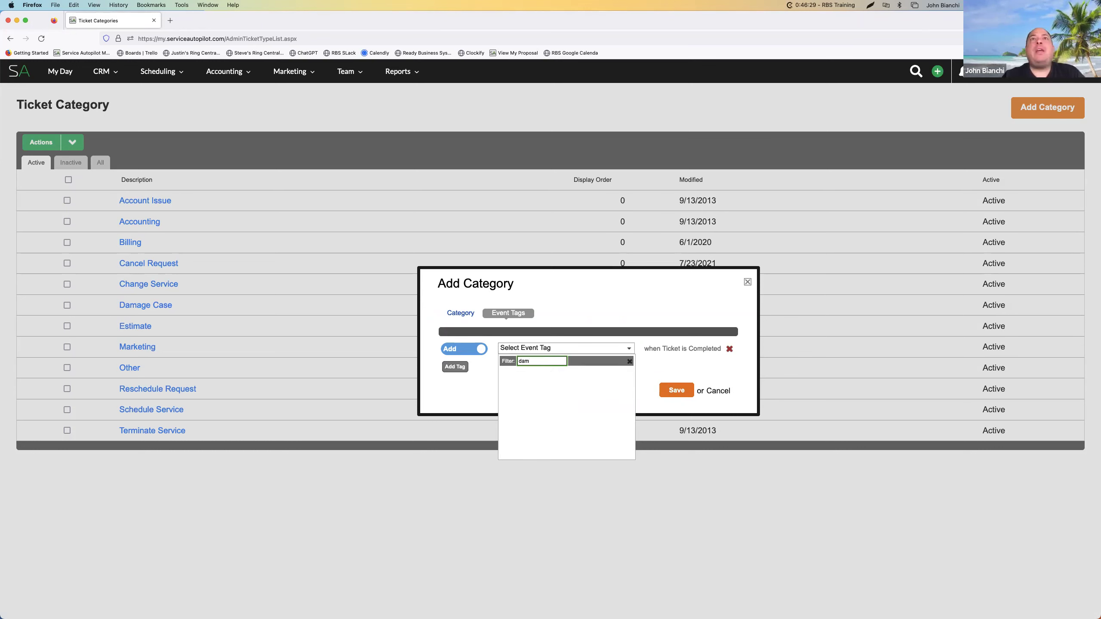
pyautogui.press('BackSpace')
pyautogui.press('BackSpace')
pyautogui.press('BackSpace')
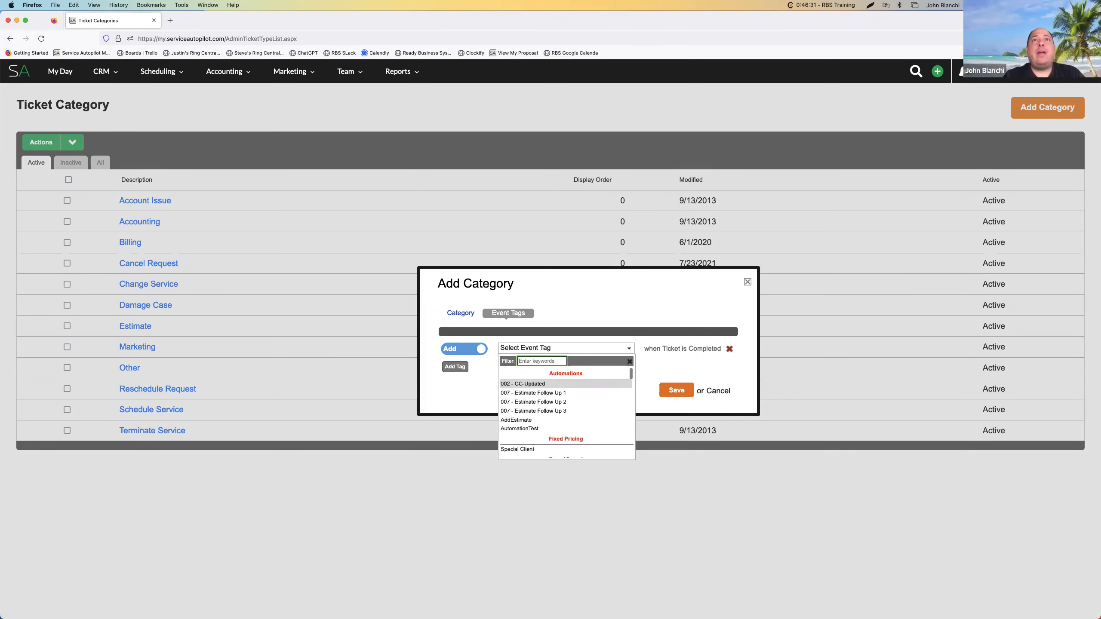
pyautogui.write('need')
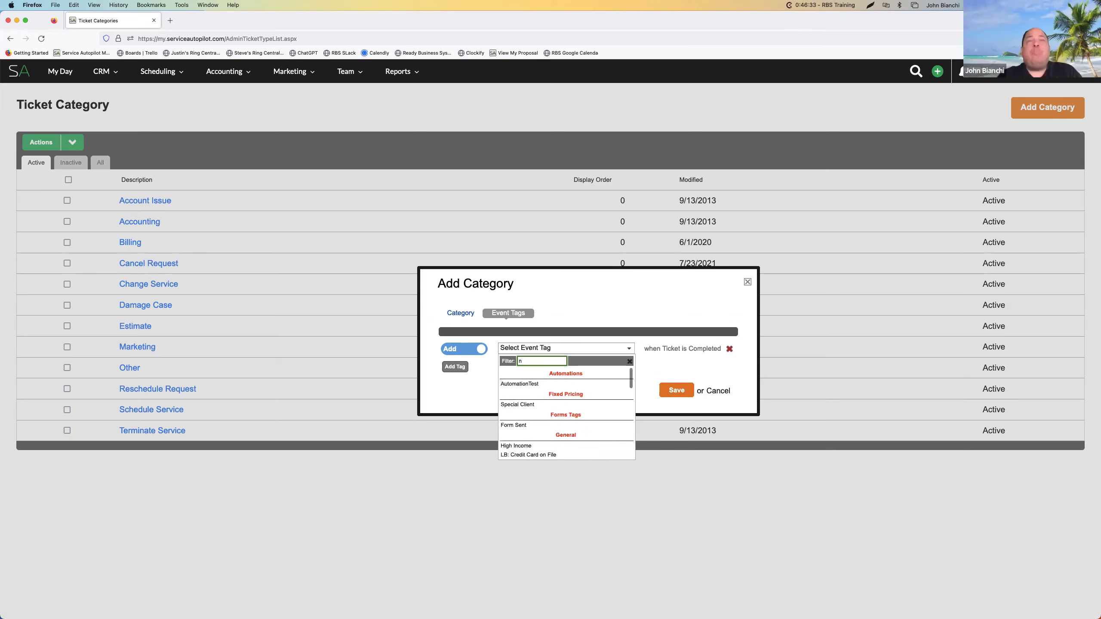
pyautogui.press('BackSpace')
pyautogui.press('BackSpace')
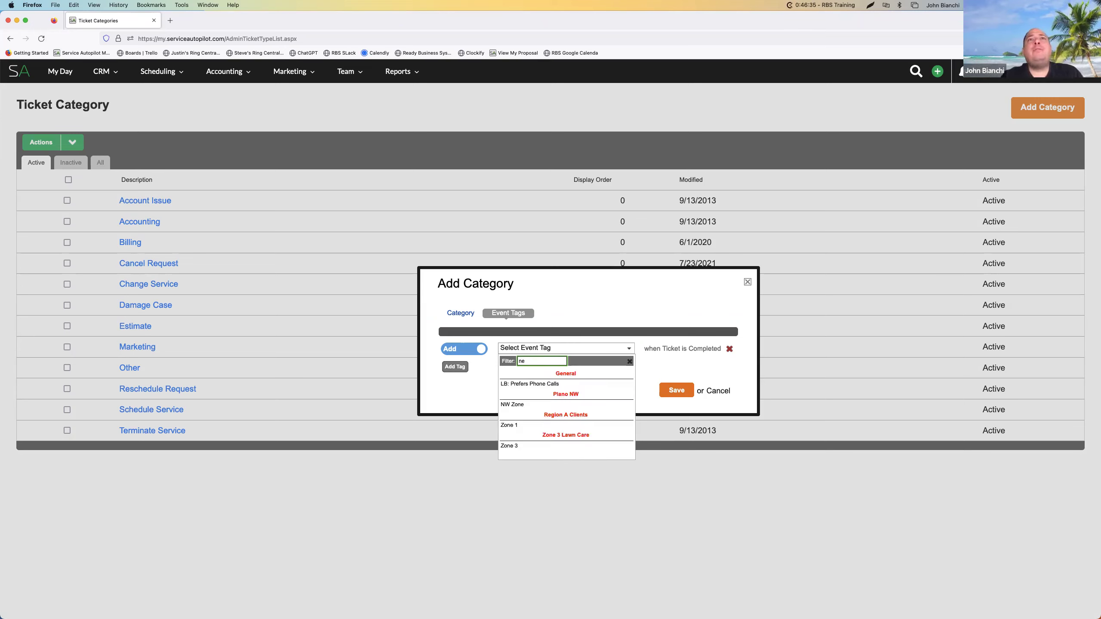
pyautogui.press('BackSpace')
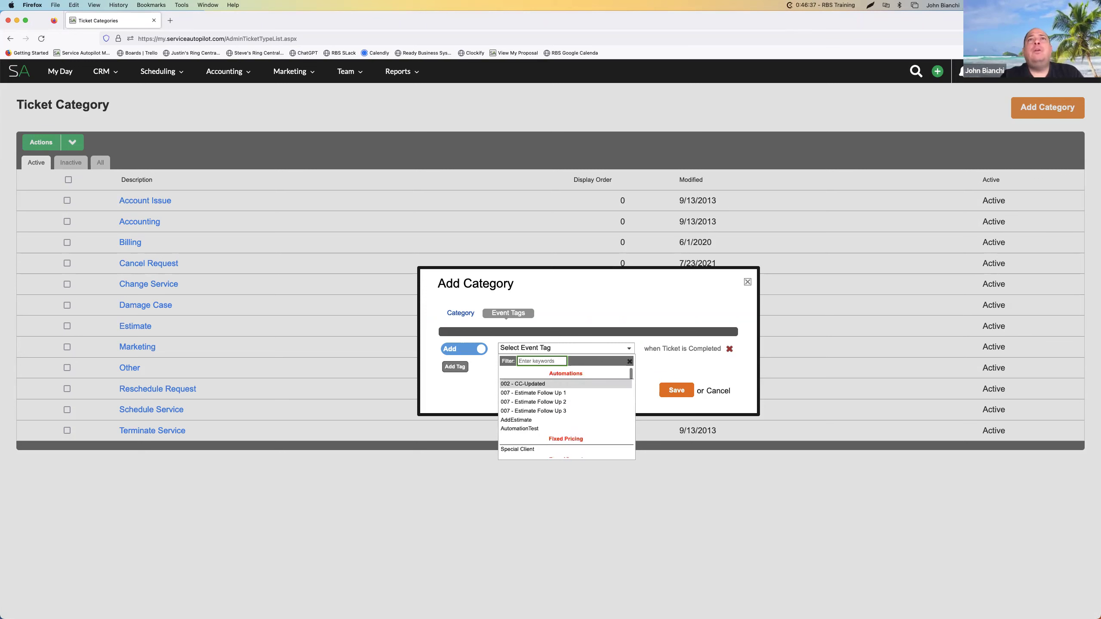
pyautogui.click(571, 304)
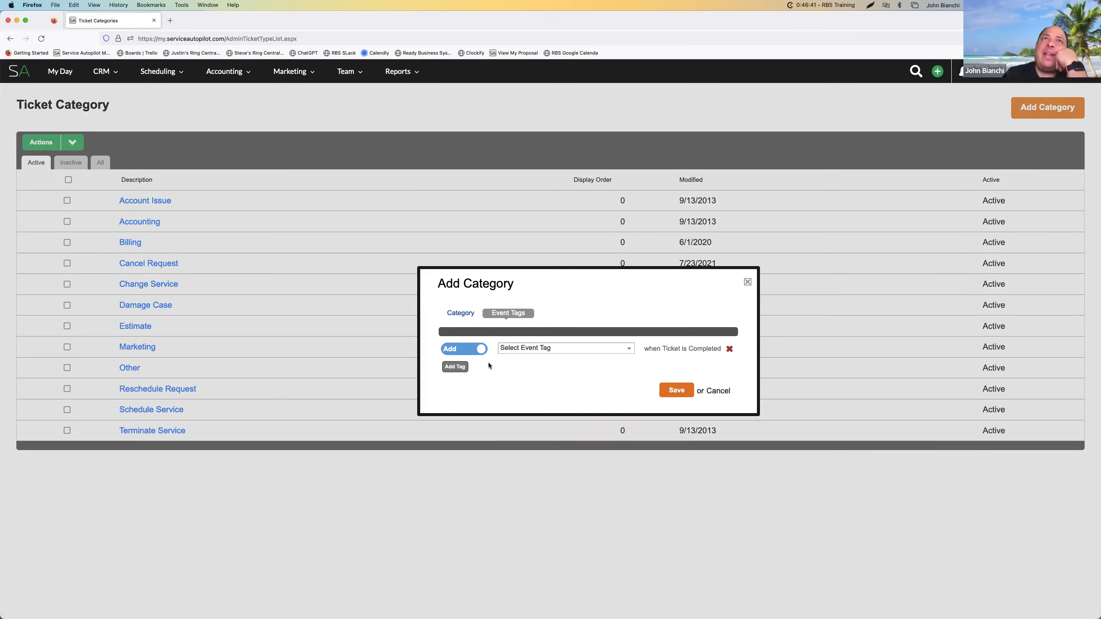
pyautogui.click(455, 367)
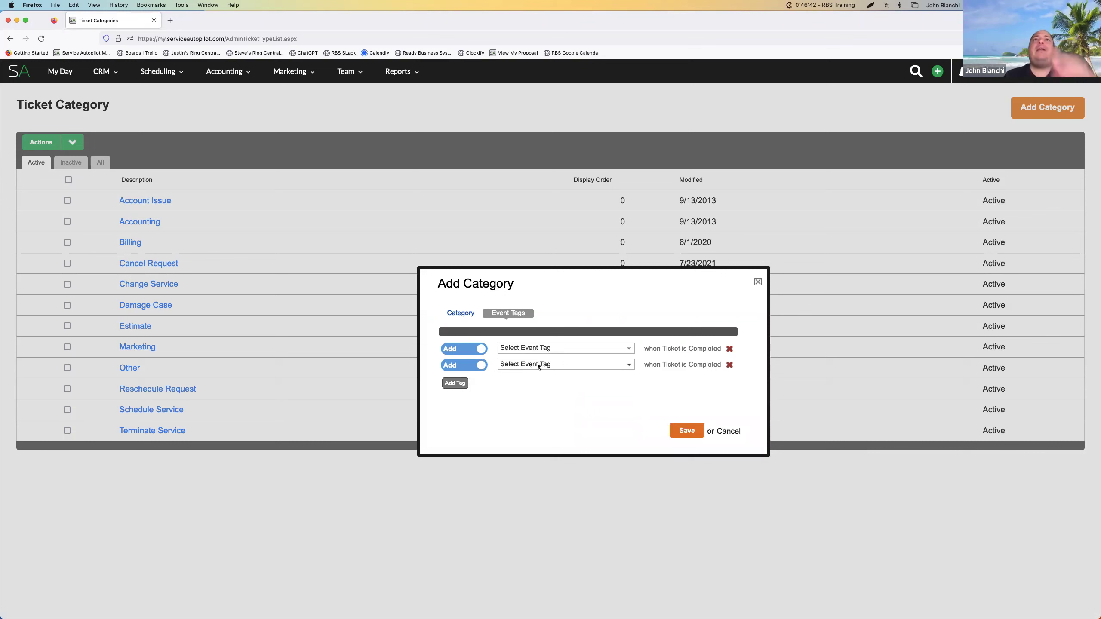
pyautogui.click(729, 365)
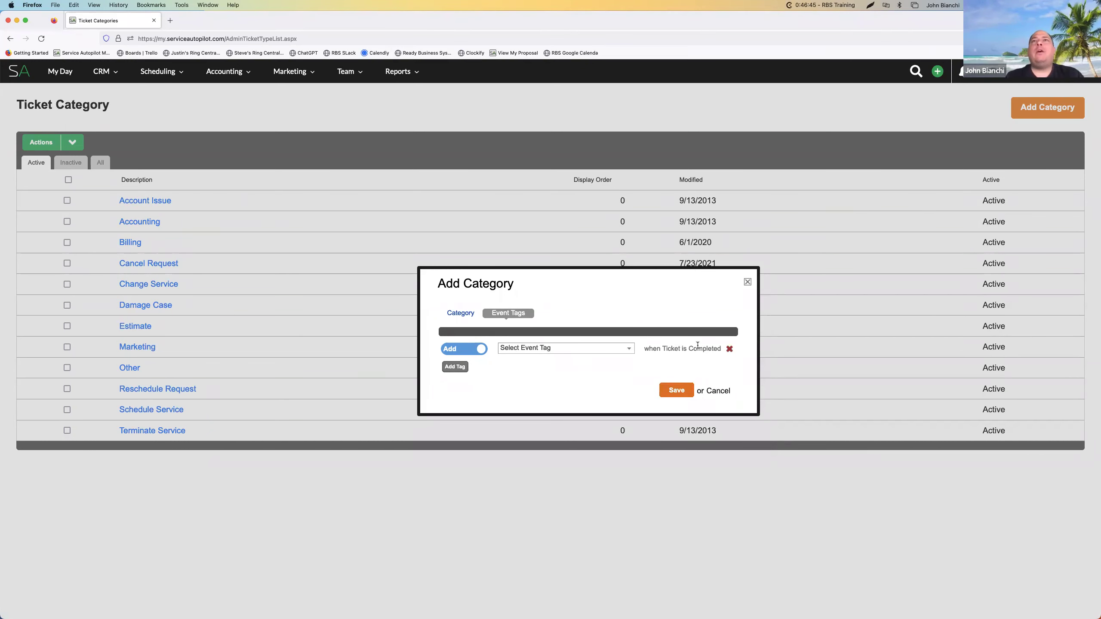
pyautogui.click(584, 348)
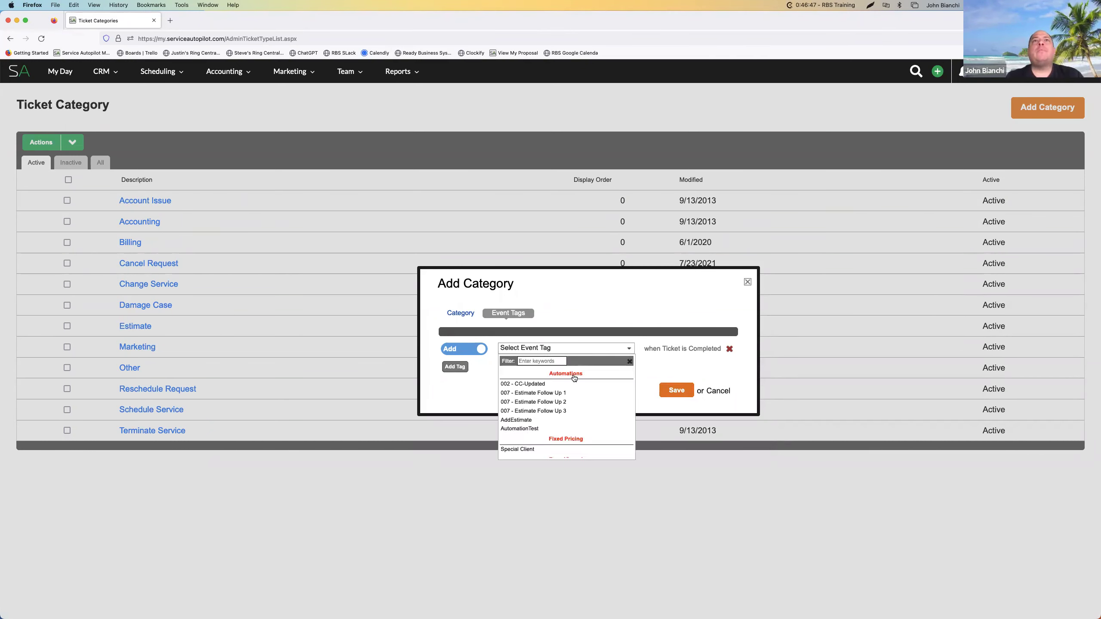
pyautogui.scroll(-5, 576, 423)
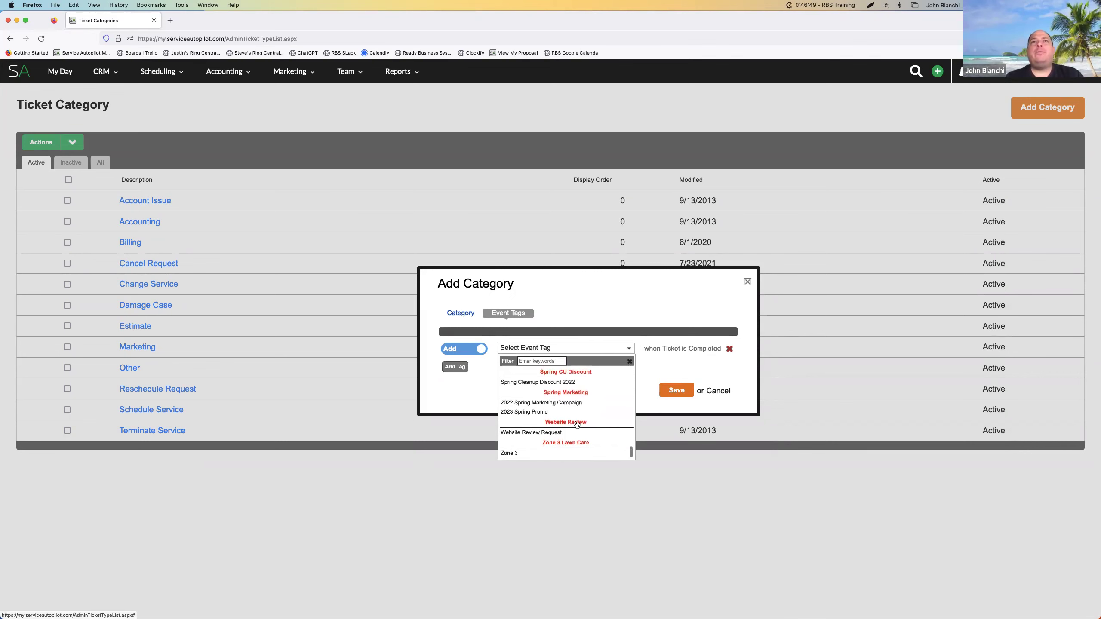
pyautogui.scroll(10, 568, 375)
pyautogui.click(587, 302)
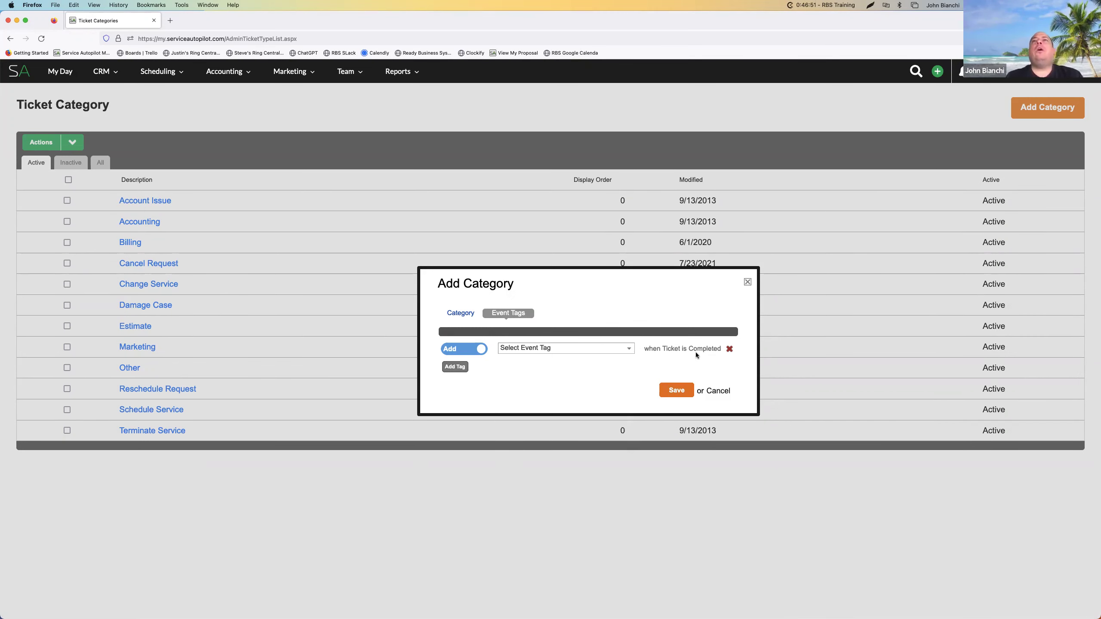
# Toggle between the Category and Event Tags tabs and flip the tag action to Remove and back to Add.
pyautogui.click(460, 313)
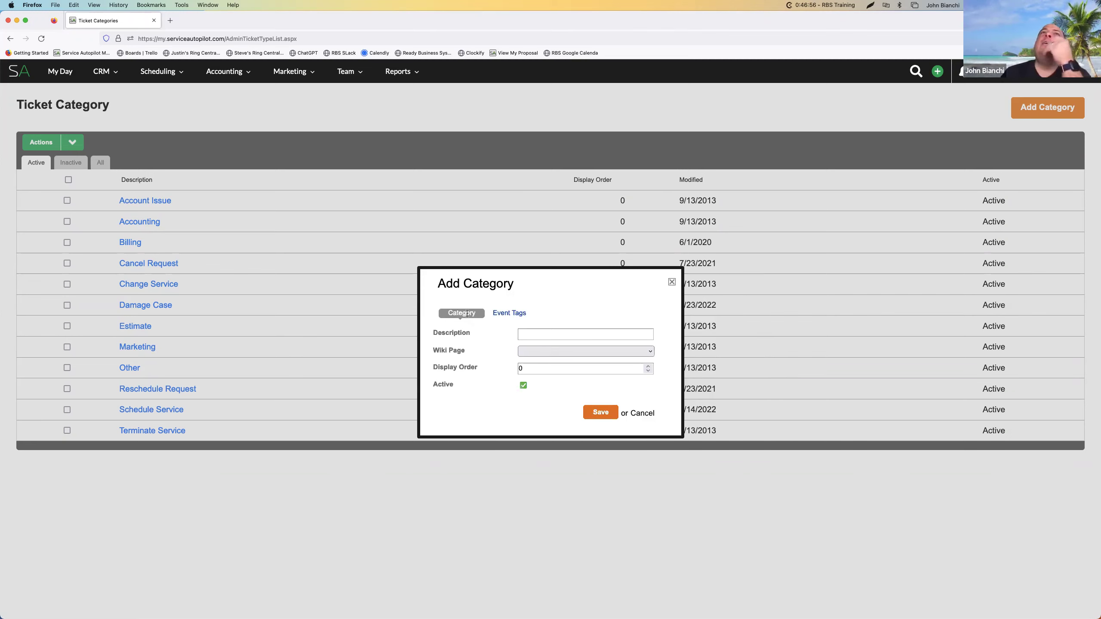
pyautogui.click(510, 313)
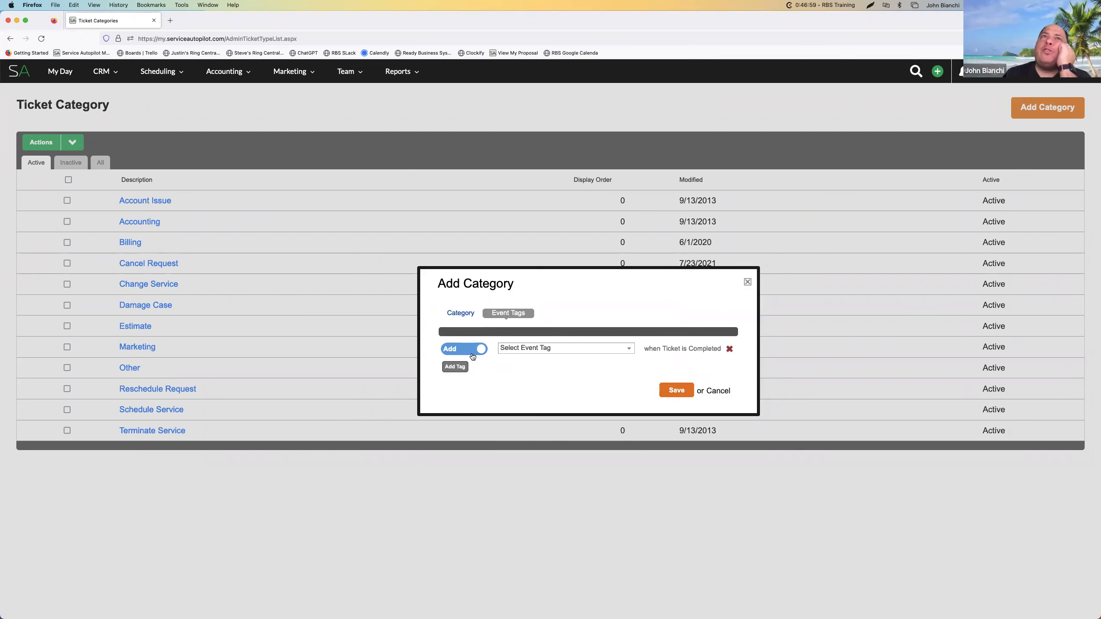
pyautogui.click(469, 316)
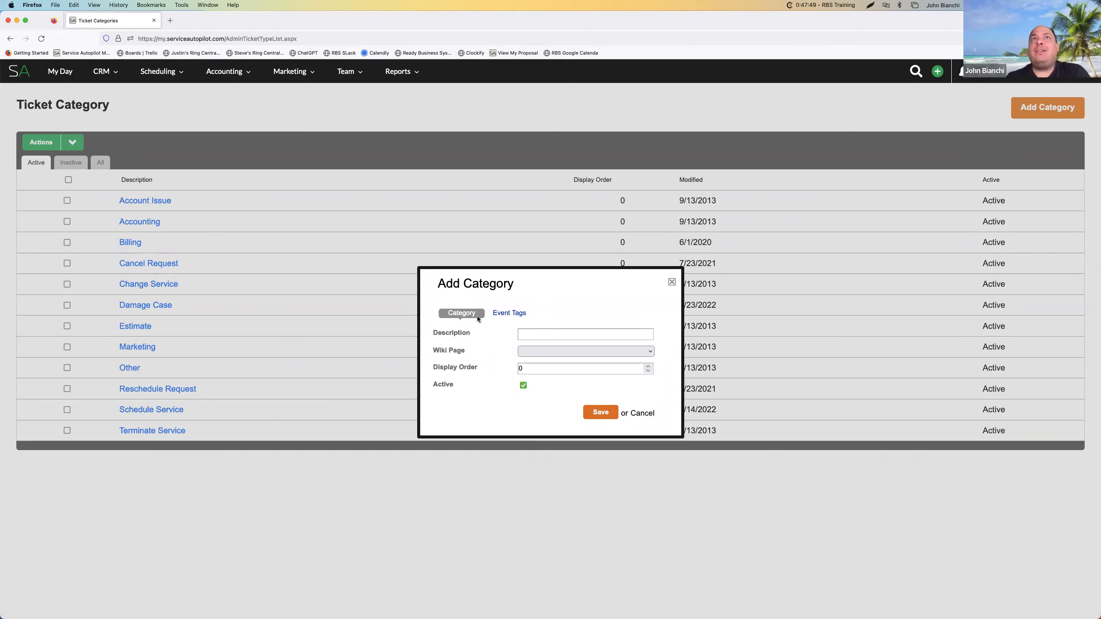
pyautogui.click(511, 313)
pyautogui.click(483, 350)
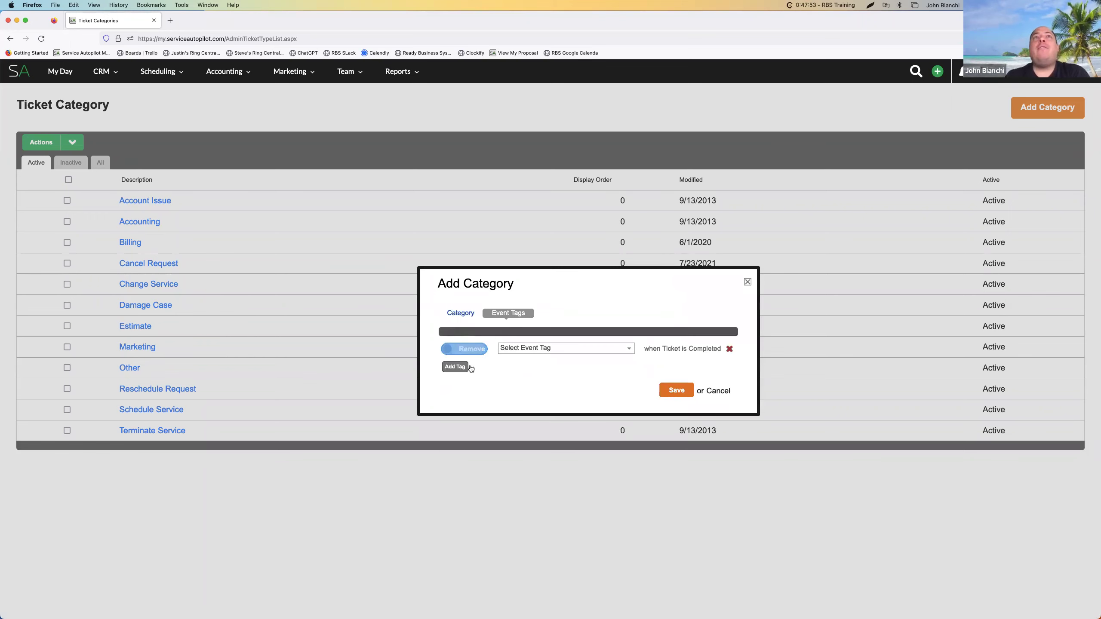
pyautogui.click(555, 349)
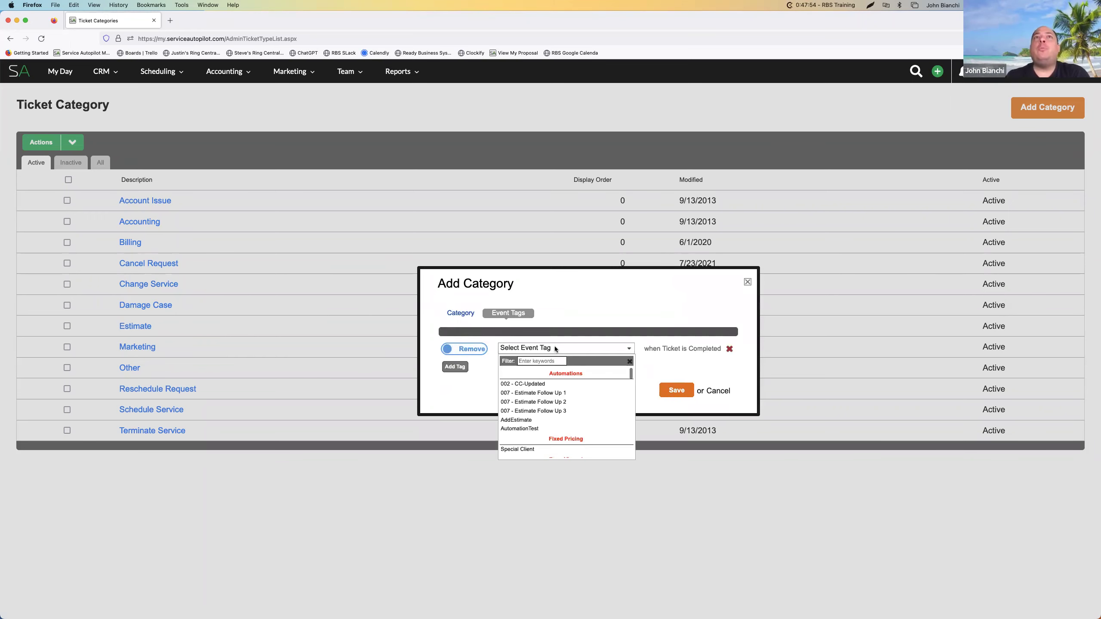
pyautogui.click(464, 349)
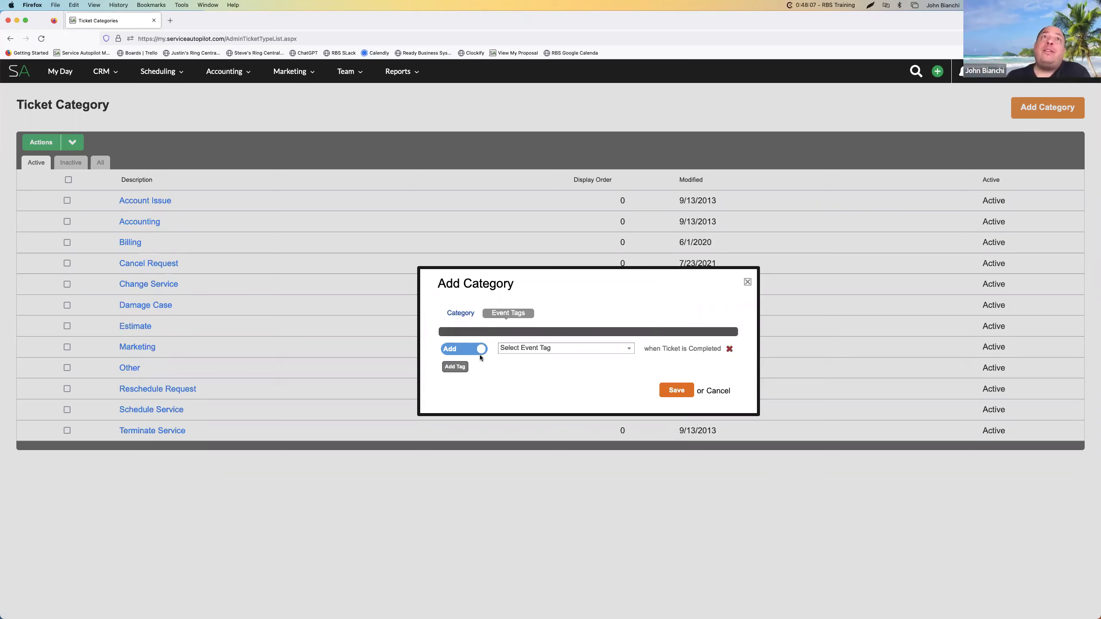
# Browse the event tag list, return to Category details, and close the dialog without saving.
pyautogui.click(463, 314)
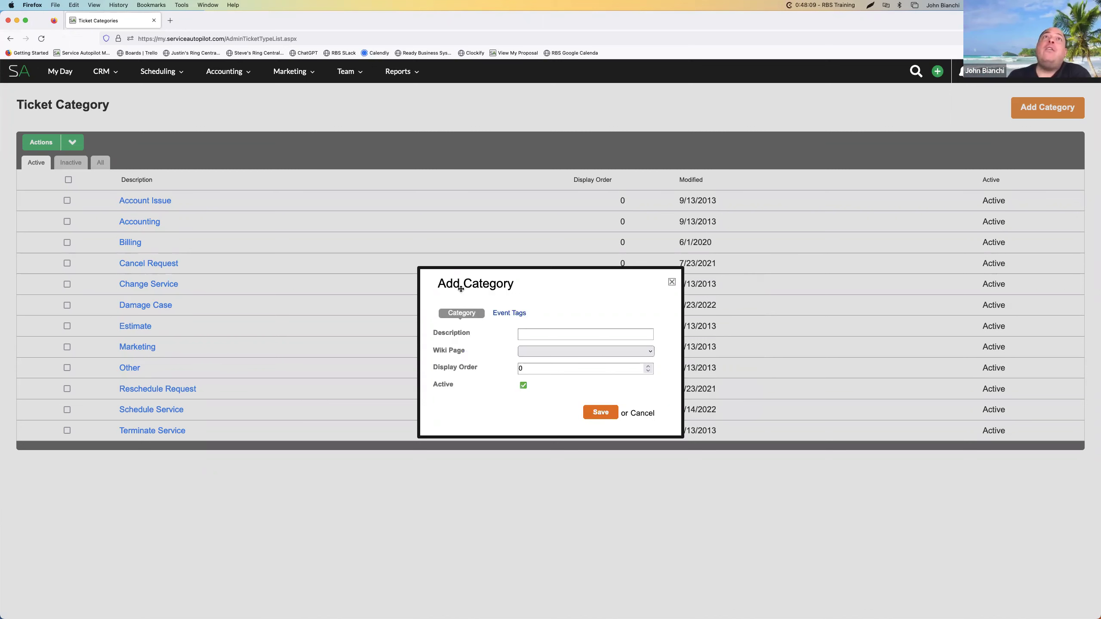
pyautogui.click(508, 313)
pyautogui.click(532, 348)
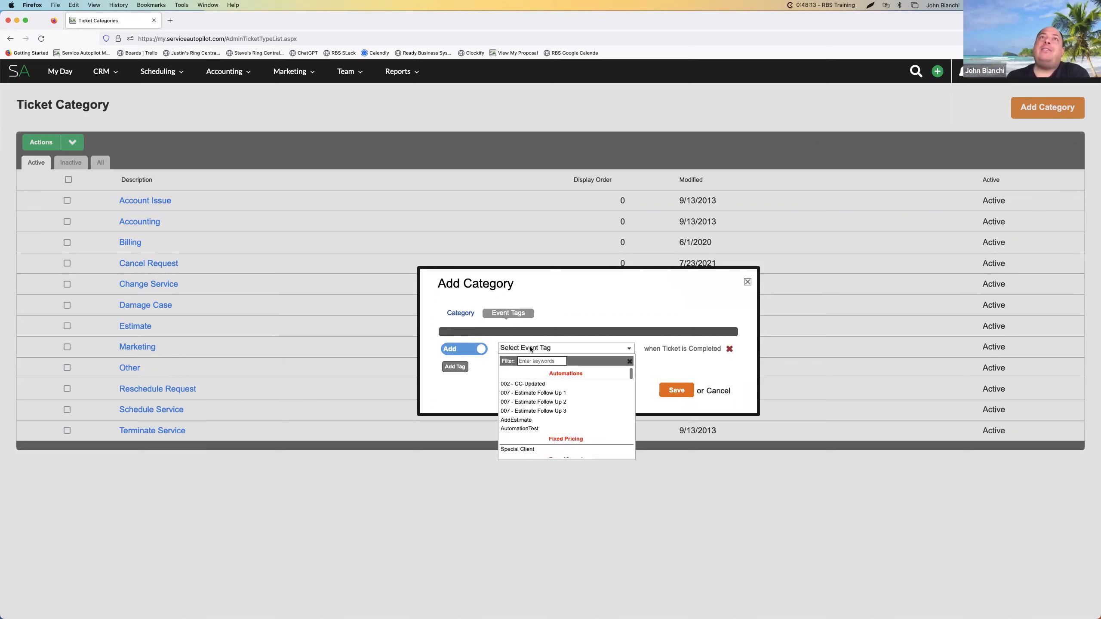
pyautogui.click(554, 319)
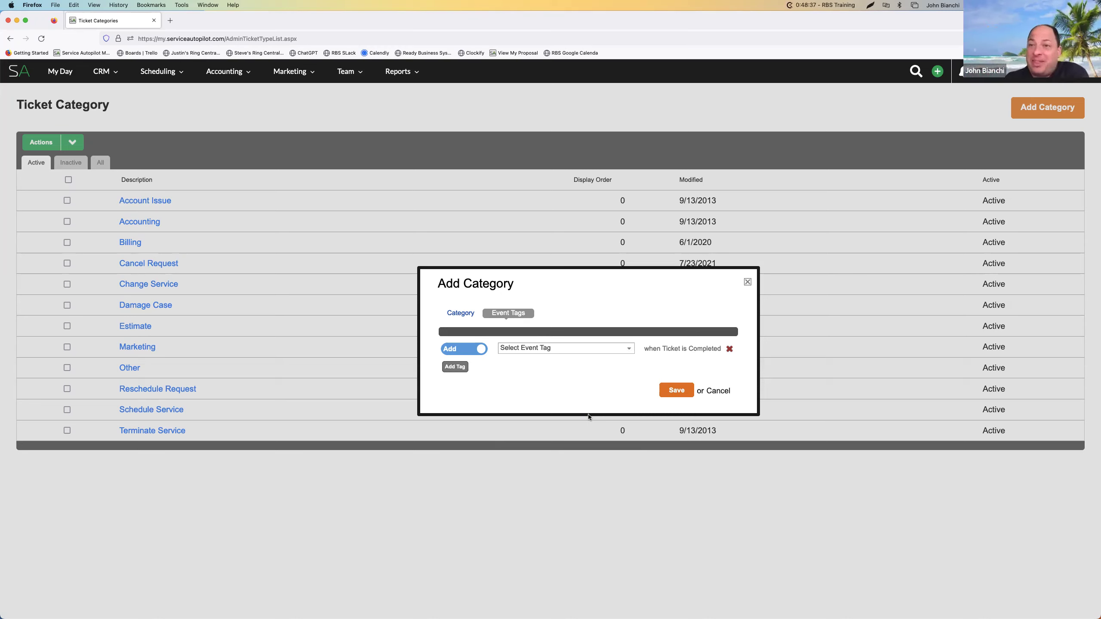
pyautogui.click(461, 313)
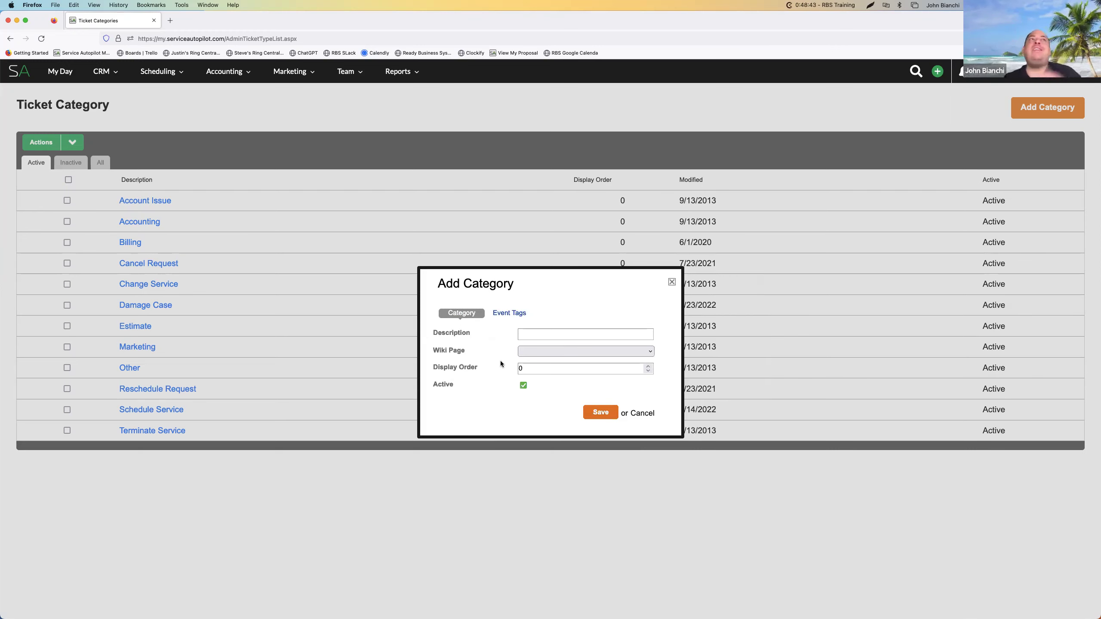
pyautogui.click(651, 413)
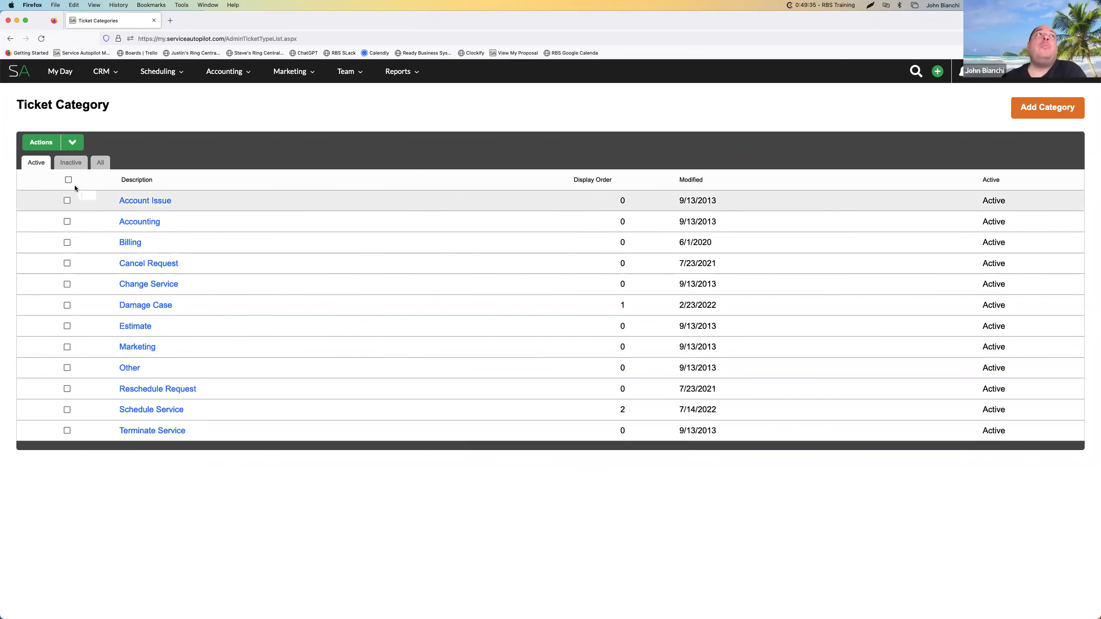
# Select the Account Issue and Accounting categories and apply Make Inactive from Actions.
pyautogui.click(66, 201)
pyautogui.click(67, 221)
pyautogui.click(72, 142)
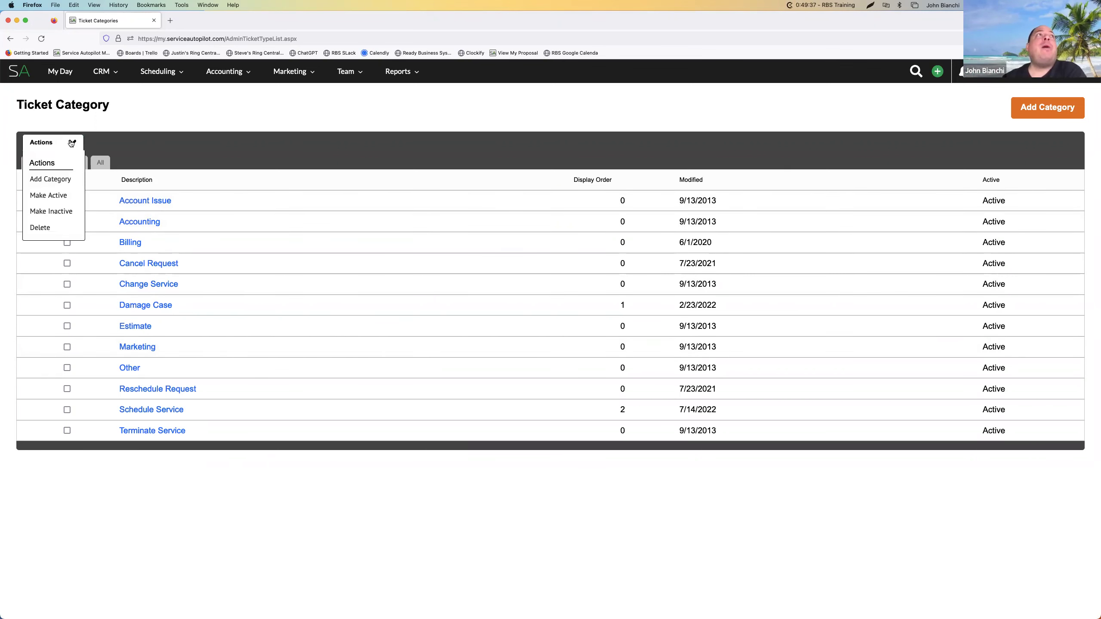
pyautogui.click(51, 235)
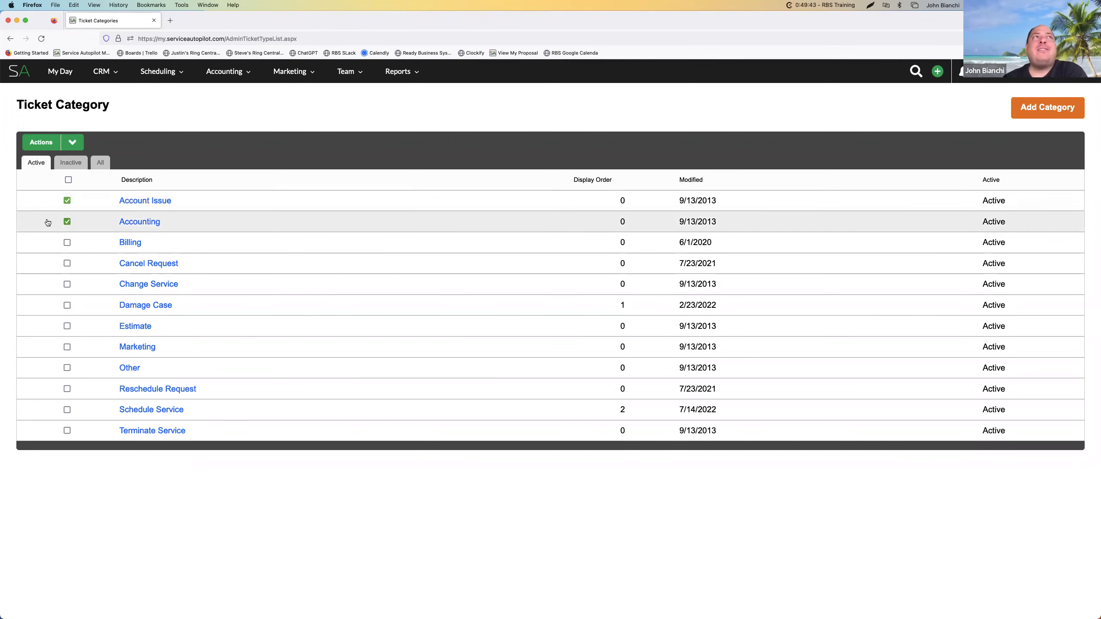
pyautogui.click(69, 144)
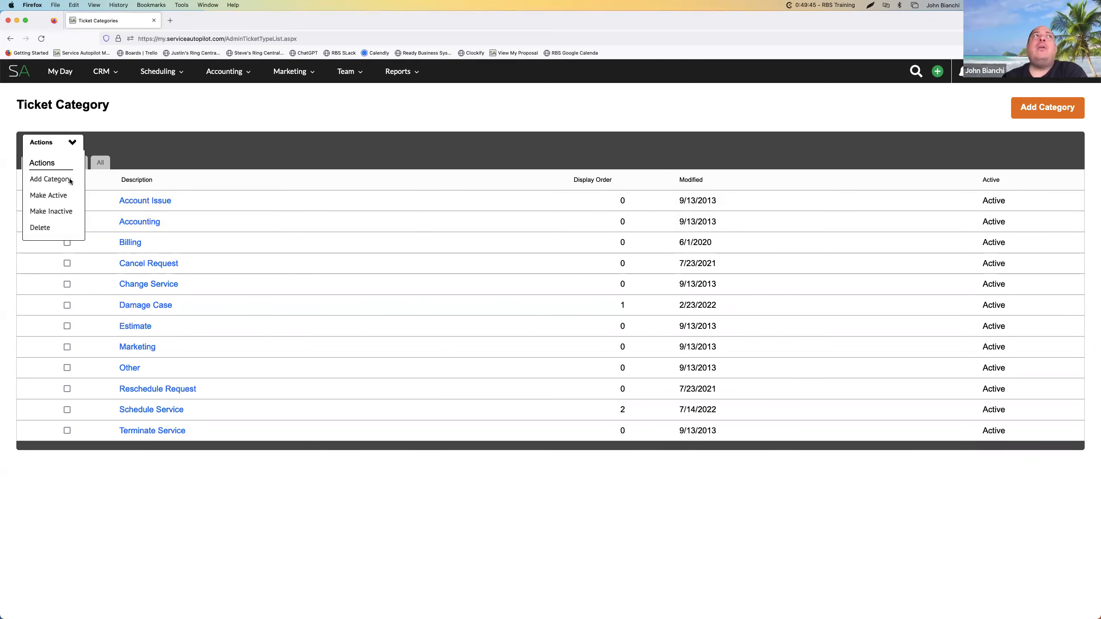
pyautogui.click(52, 211)
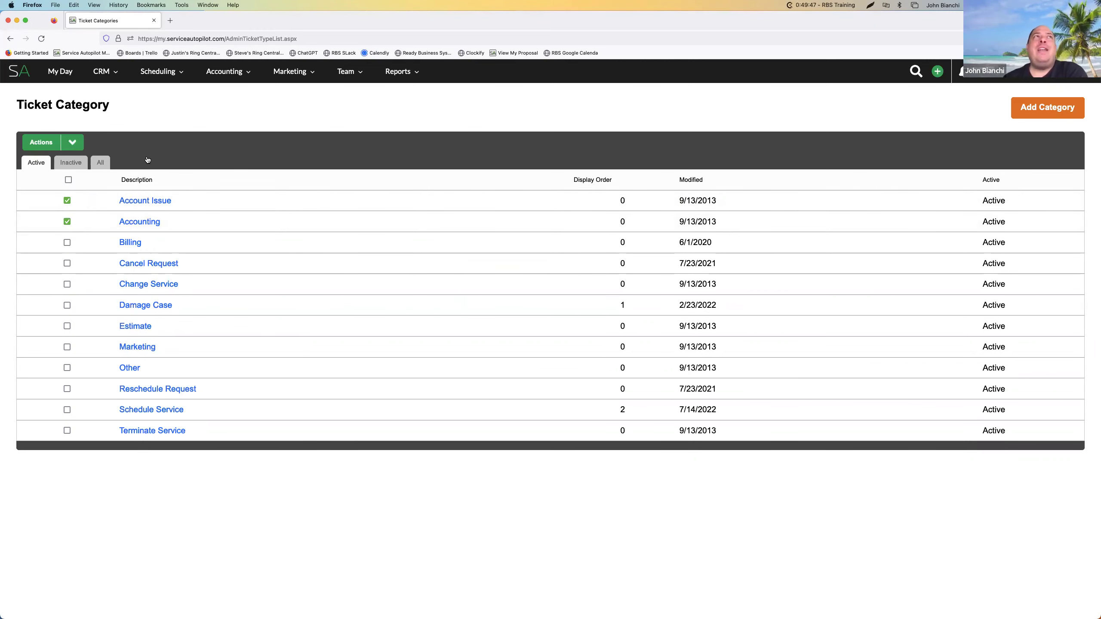
# Check the Inactive and Active category tabs and open a new Add Category form.
pyautogui.click(78, 165)
pyautogui.click(40, 165)
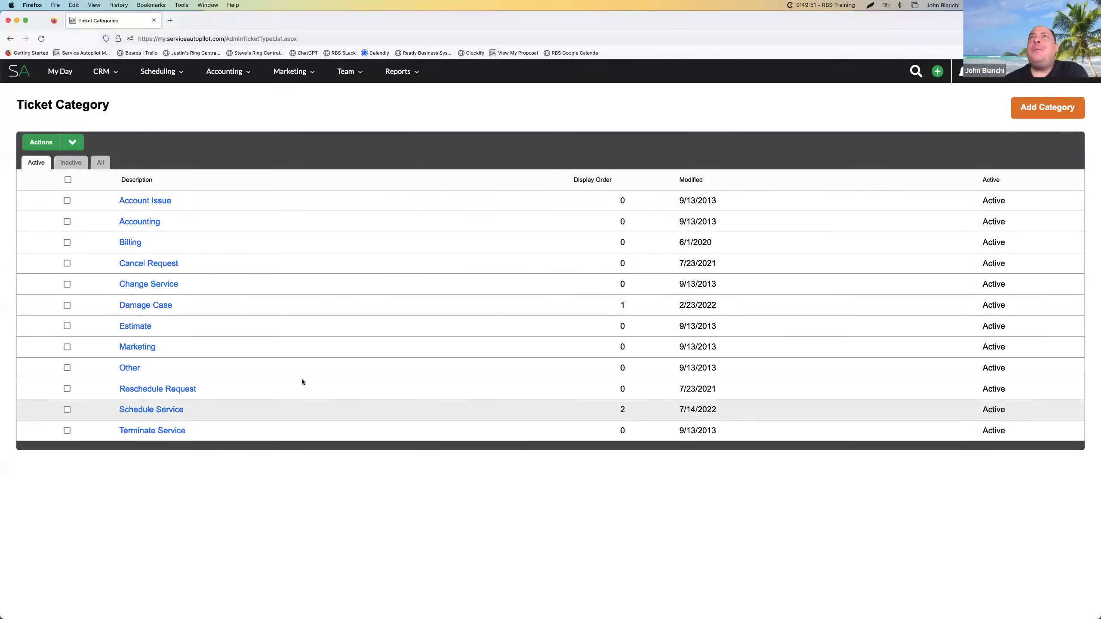
pyautogui.click(1029, 116)
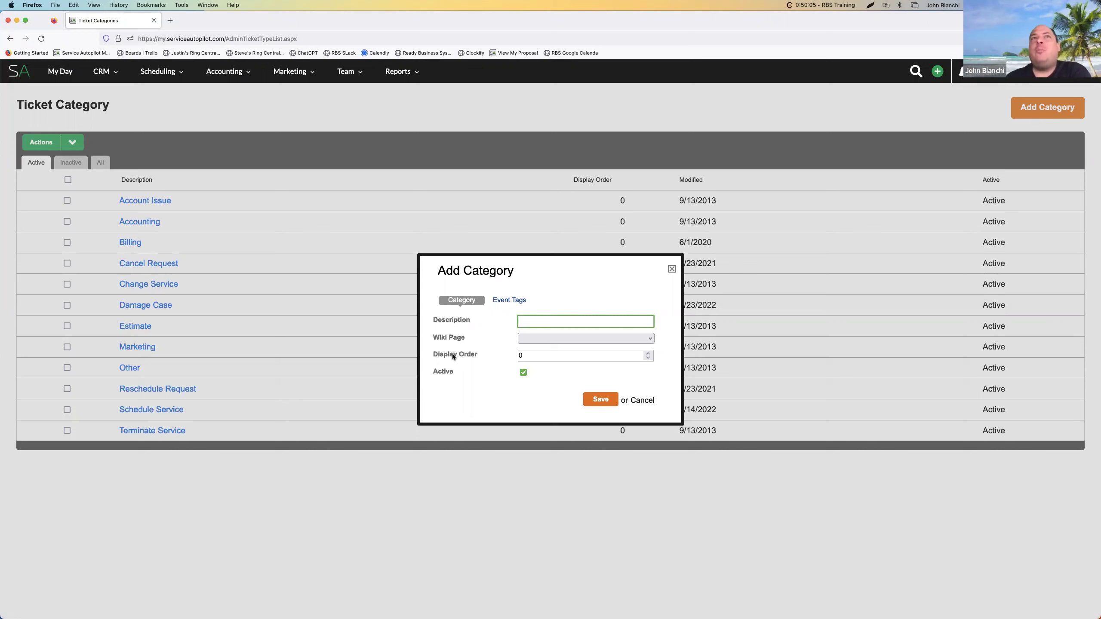
# Look through the wiki pages offered in the Add Category form's Wiki Page dropdown.
pyautogui.click(623, 342)
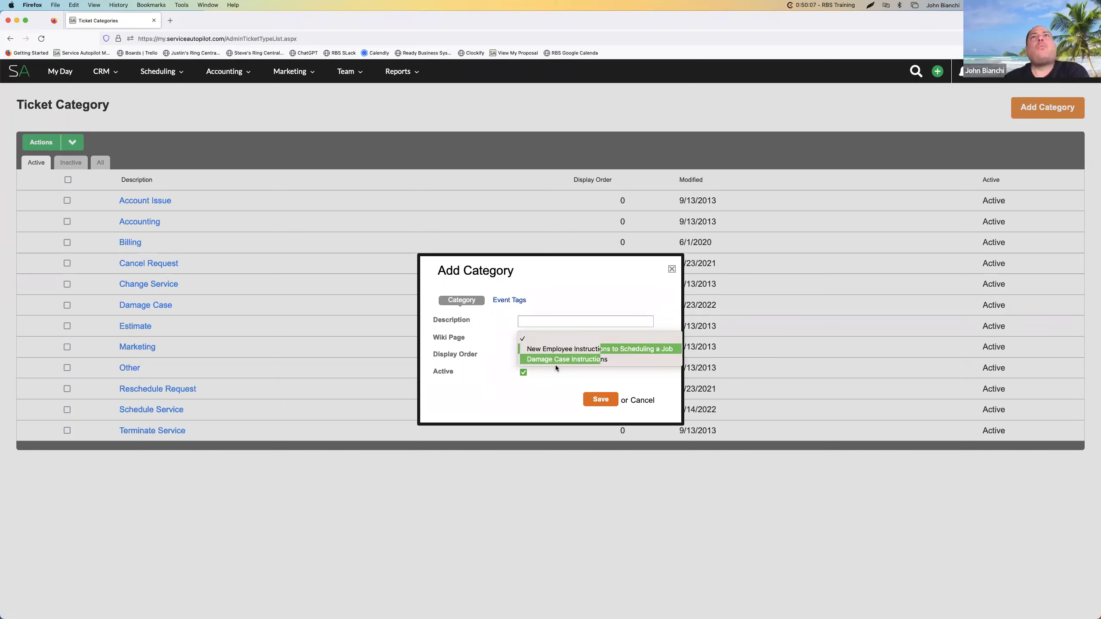
pyautogui.click(550, 339)
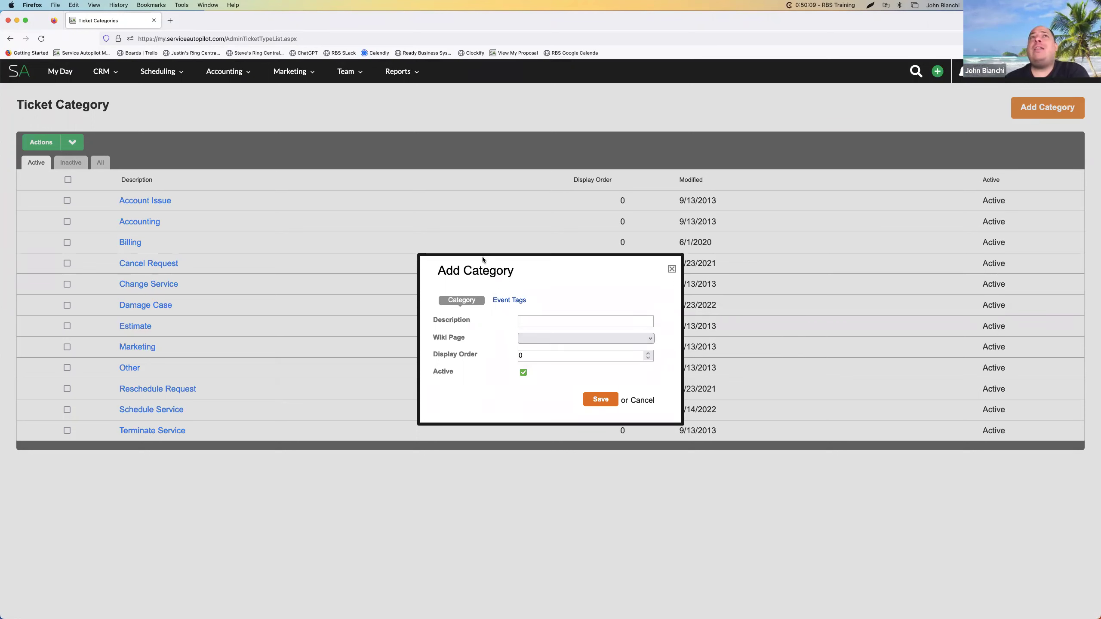
pyautogui.click(548, 337)
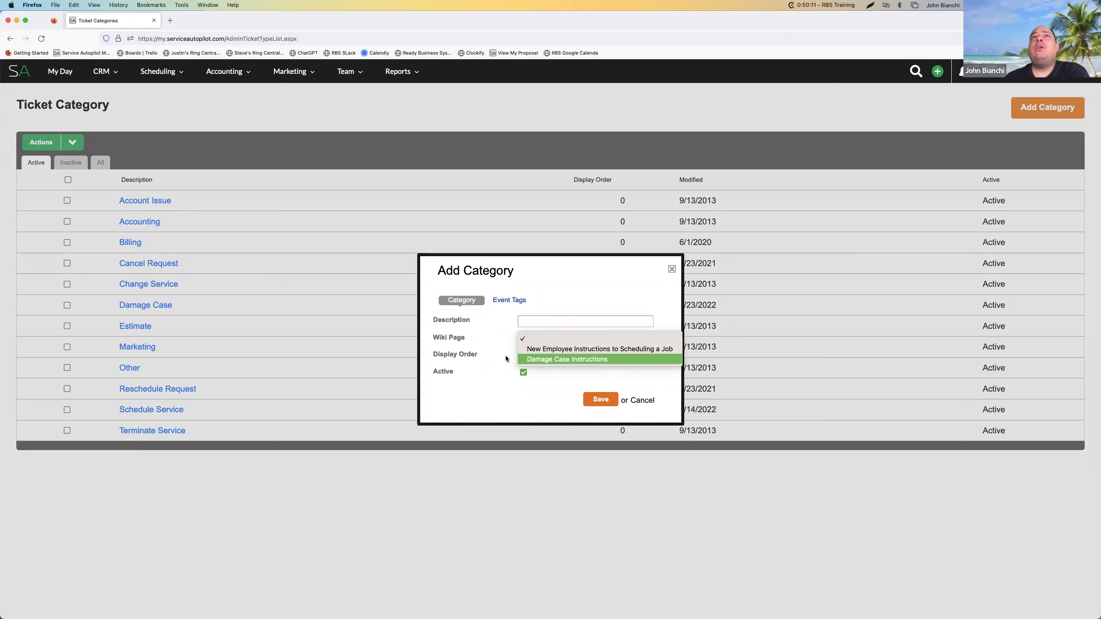
# Open the company Wiki, close Add Category, read Damage Case Instructions, then close the Wiki.
pyautogui.click(1030, 70)
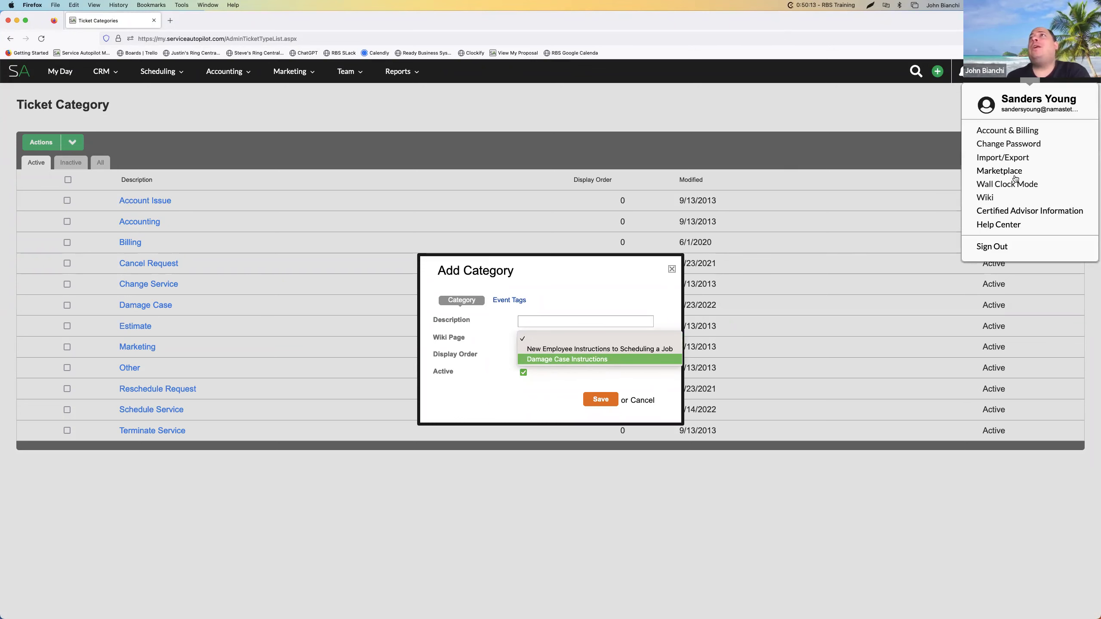
pyautogui.click(985, 198)
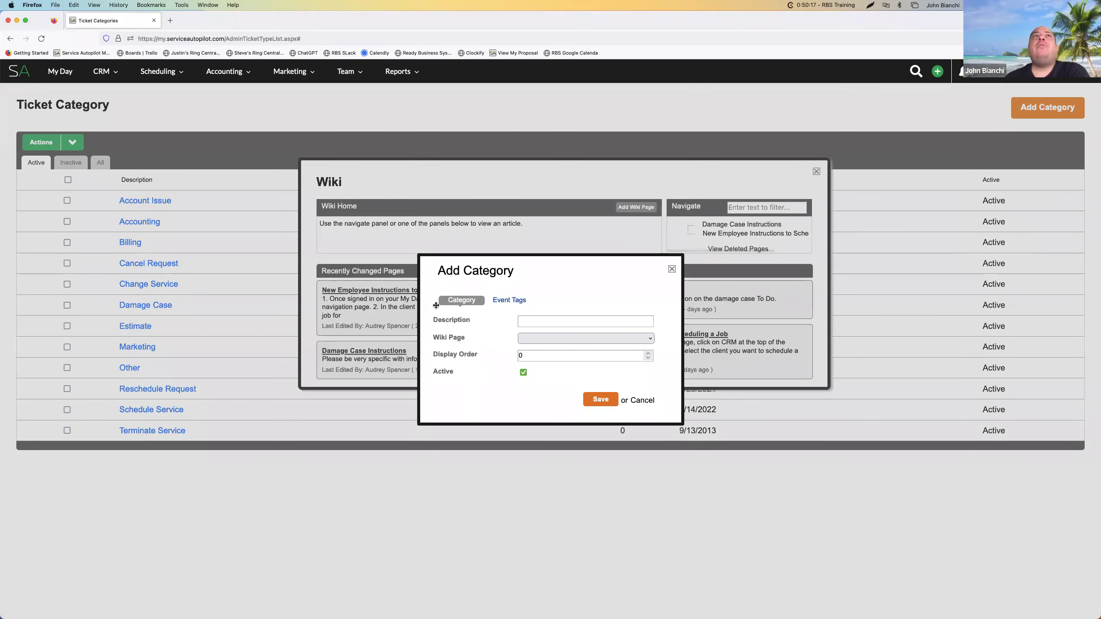
pyautogui.click(672, 269)
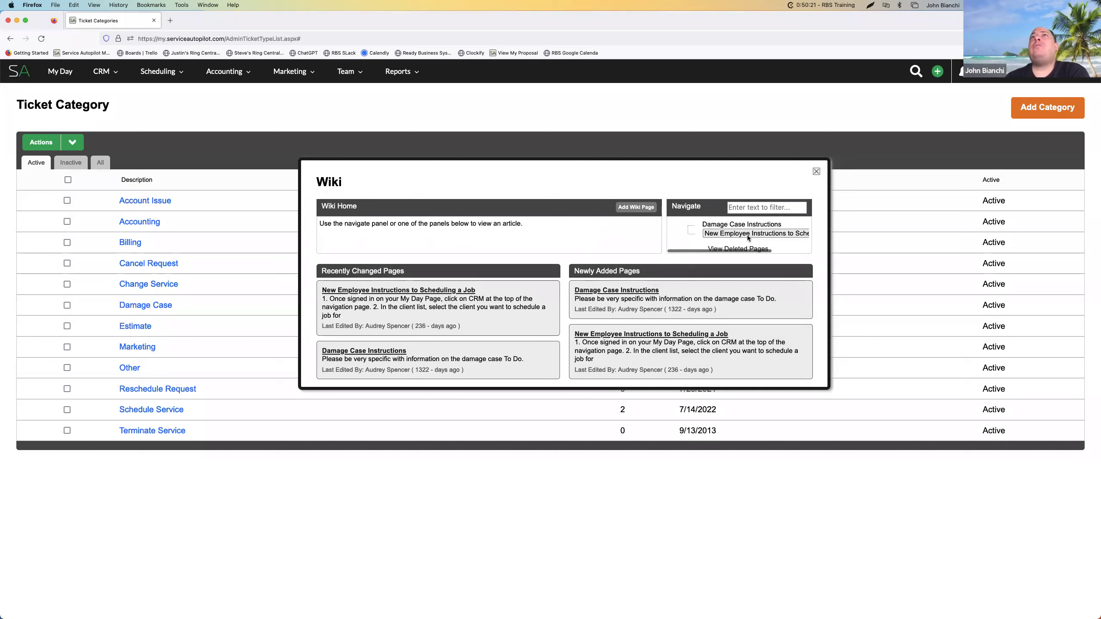
pyautogui.click(383, 352)
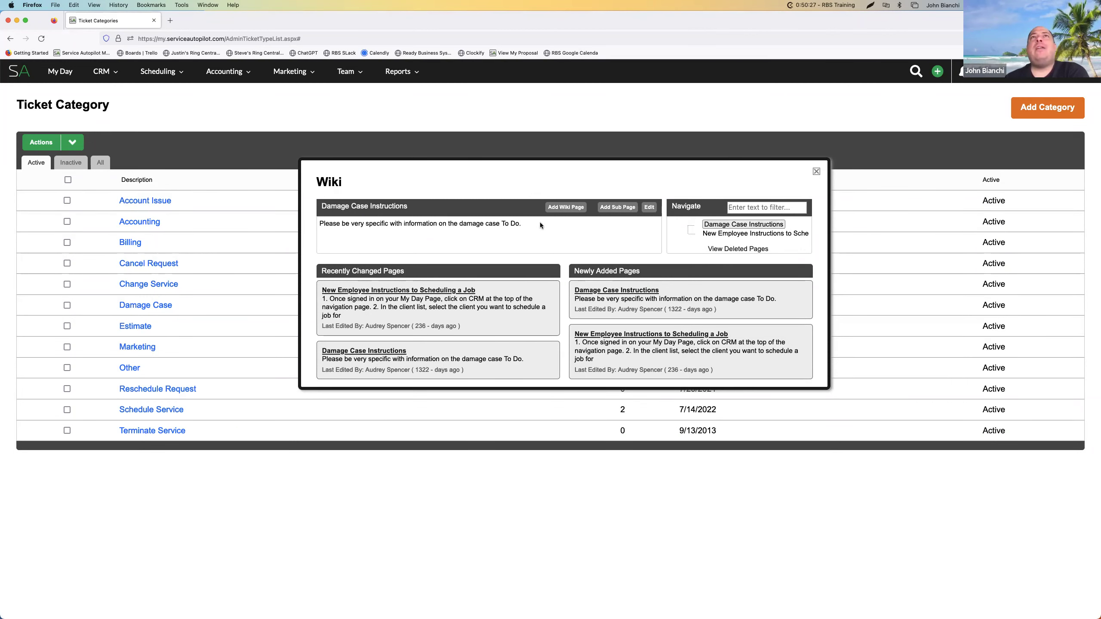
pyautogui.click(816, 170)
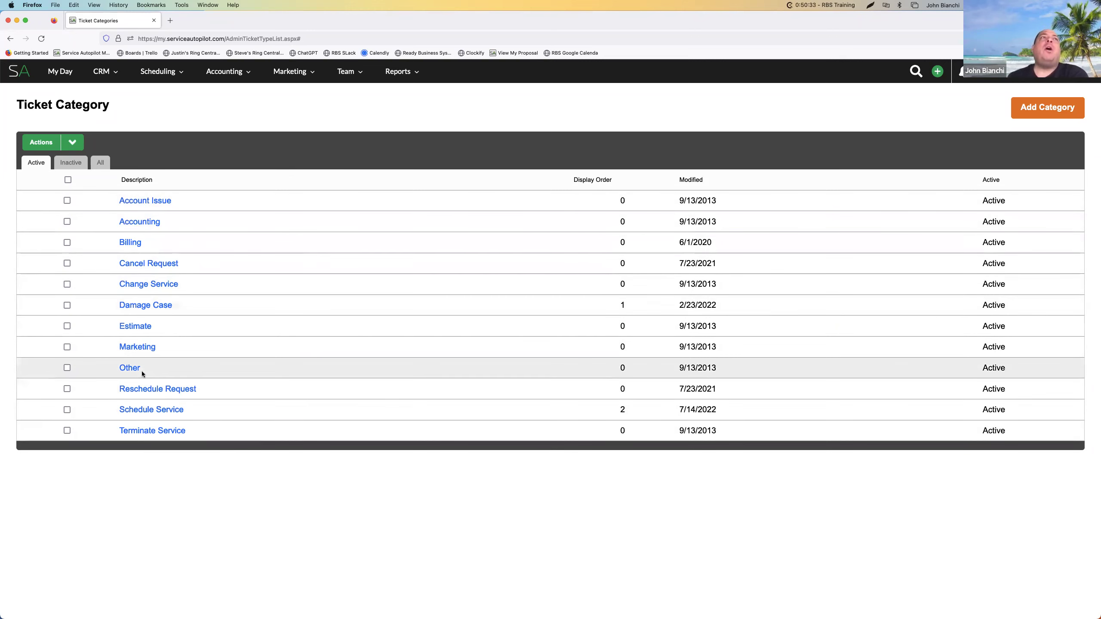
pyautogui.click(1031, 113)
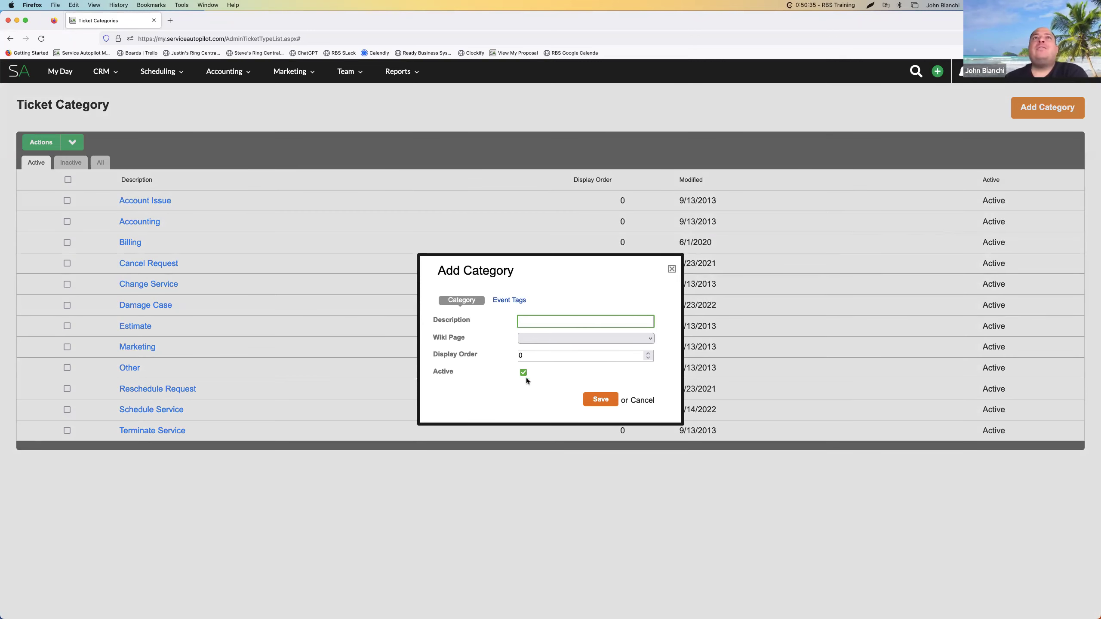
pyautogui.click(579, 354)
pyautogui.click(648, 359)
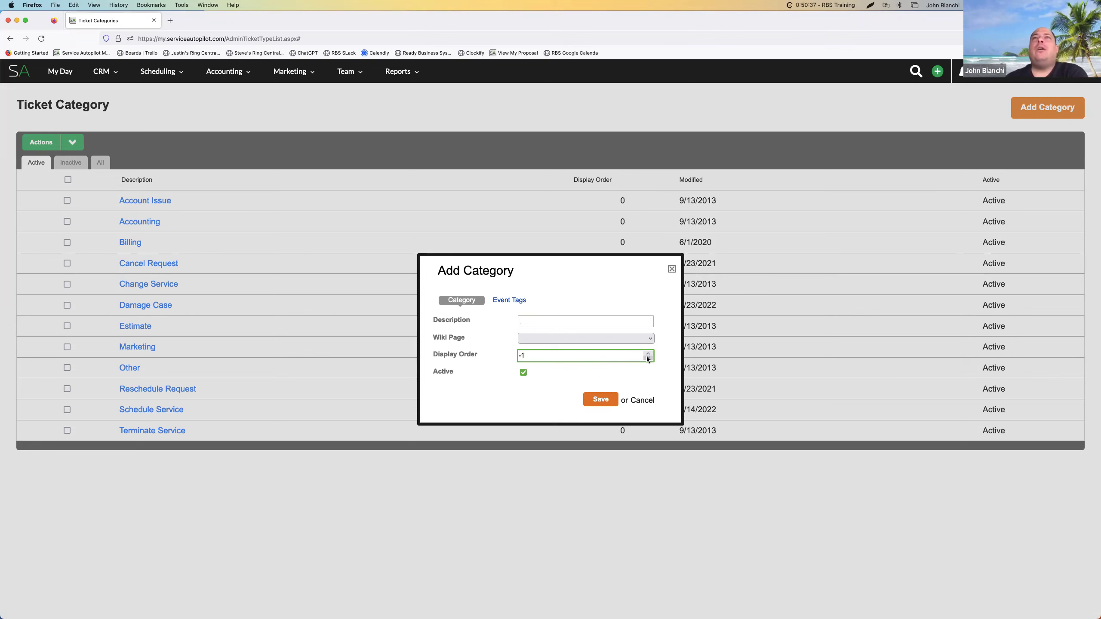
pyautogui.click(648, 353)
pyautogui.click(647, 353)
pyautogui.click(648, 353)
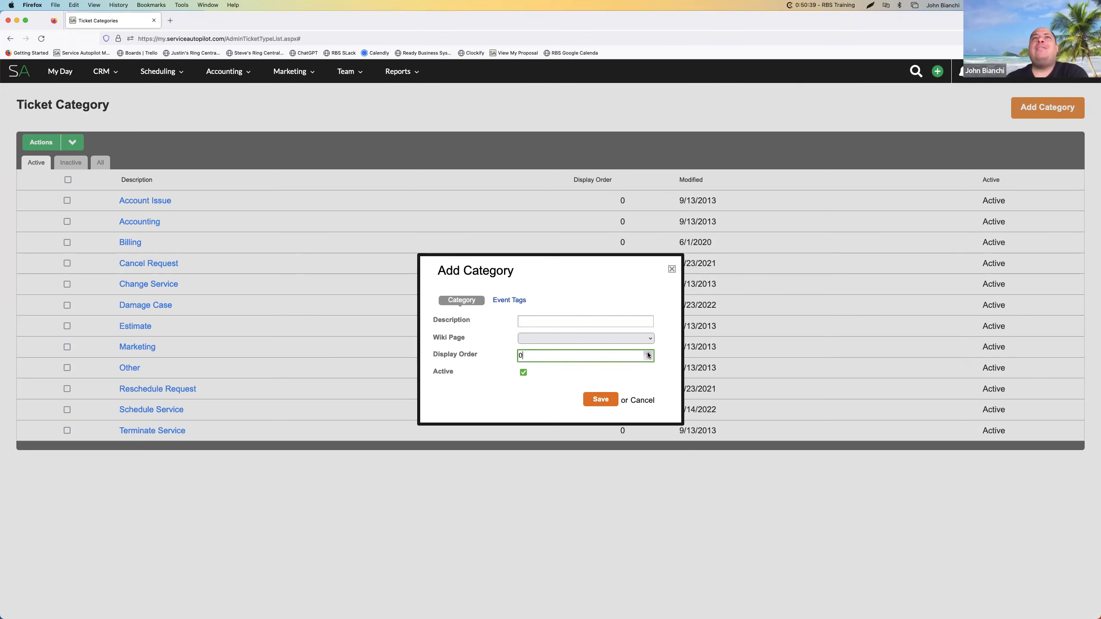
pyautogui.click(649, 400)
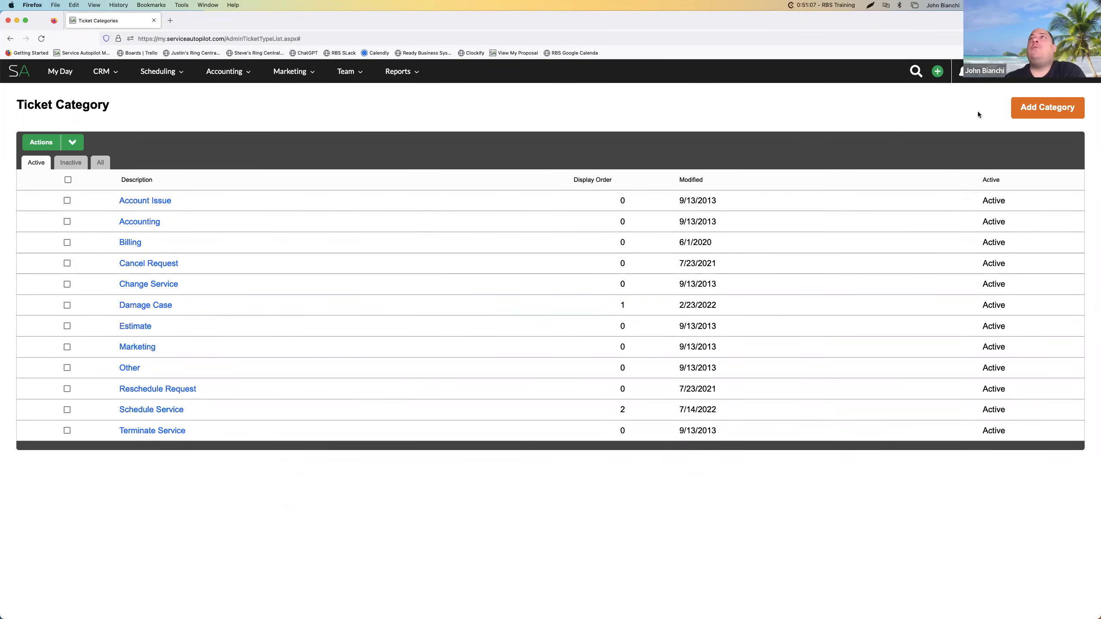
# Add and save two categories named '00 - New Category' and '01 - Newest Category'.
pyautogui.click(1040, 108)
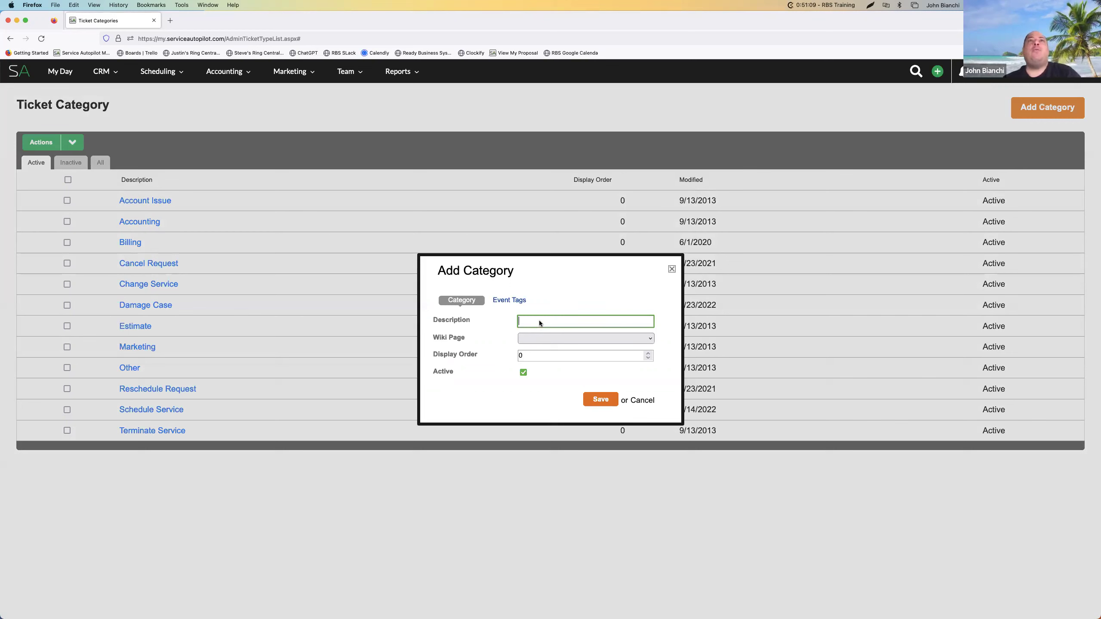
pyautogui.write('00 -')
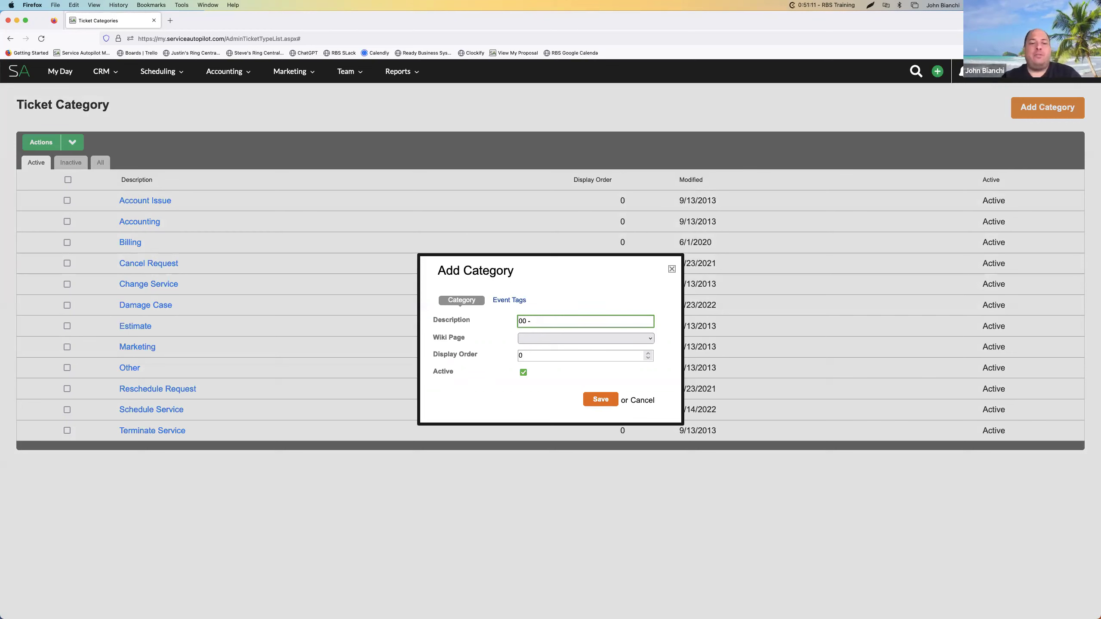
pyautogui.write(' New Categ')
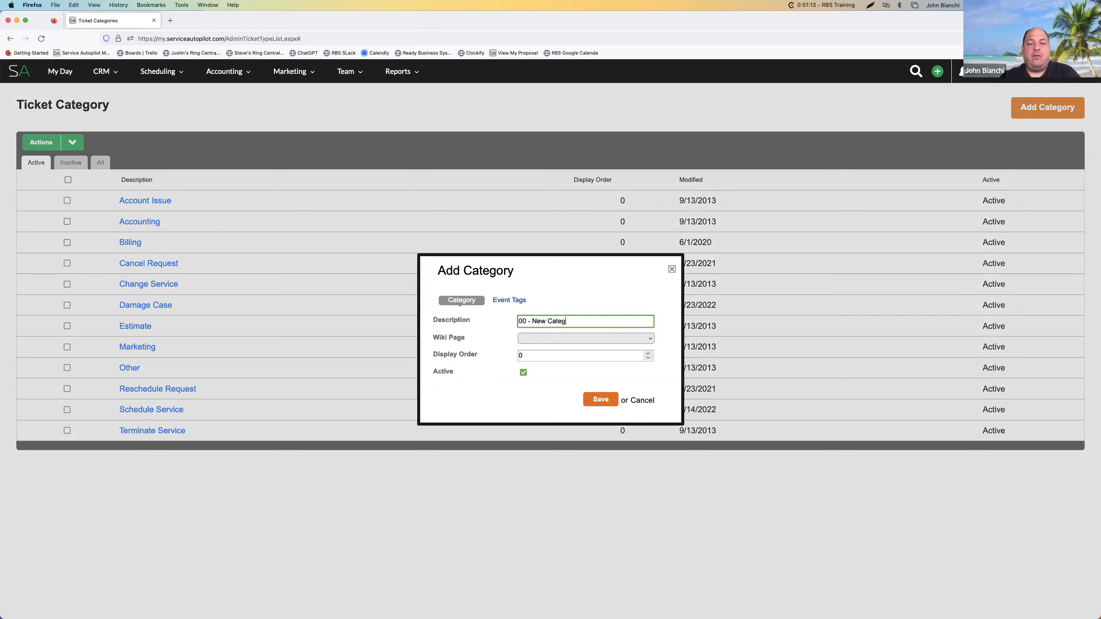
pyautogui.write('ory')
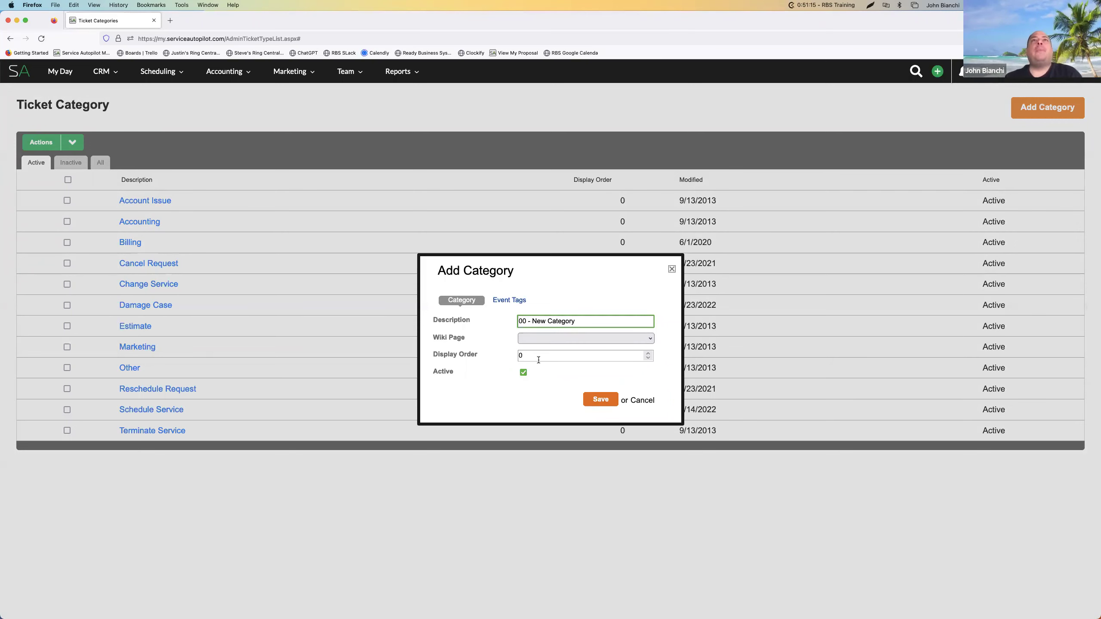
pyautogui.click(598, 402)
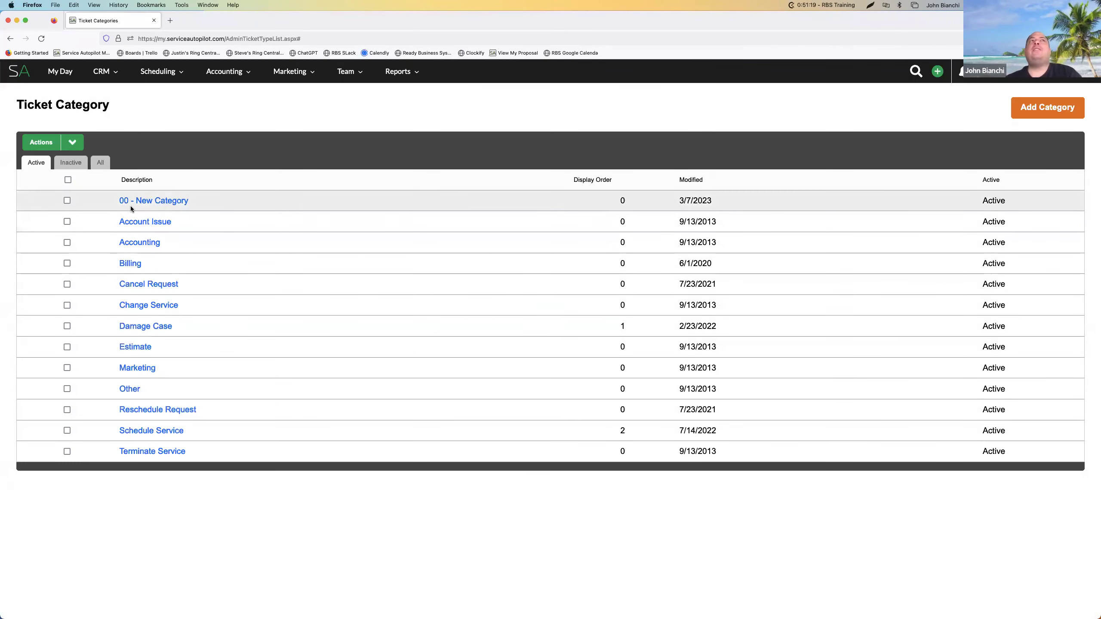
pyautogui.click(1032, 113)
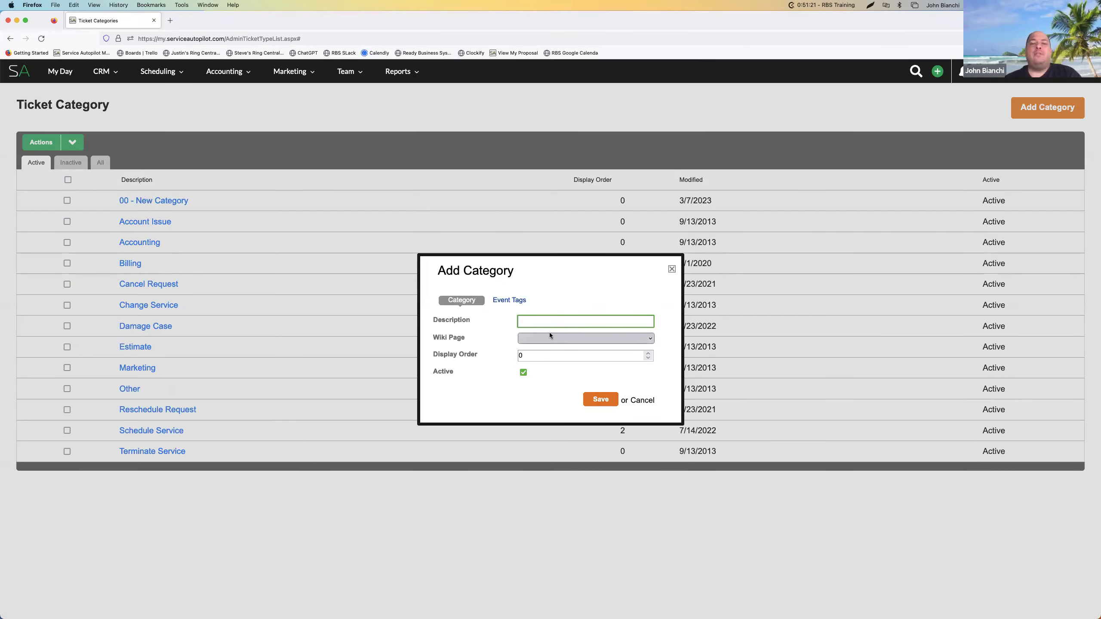
pyautogui.write('01 - Newest Category')
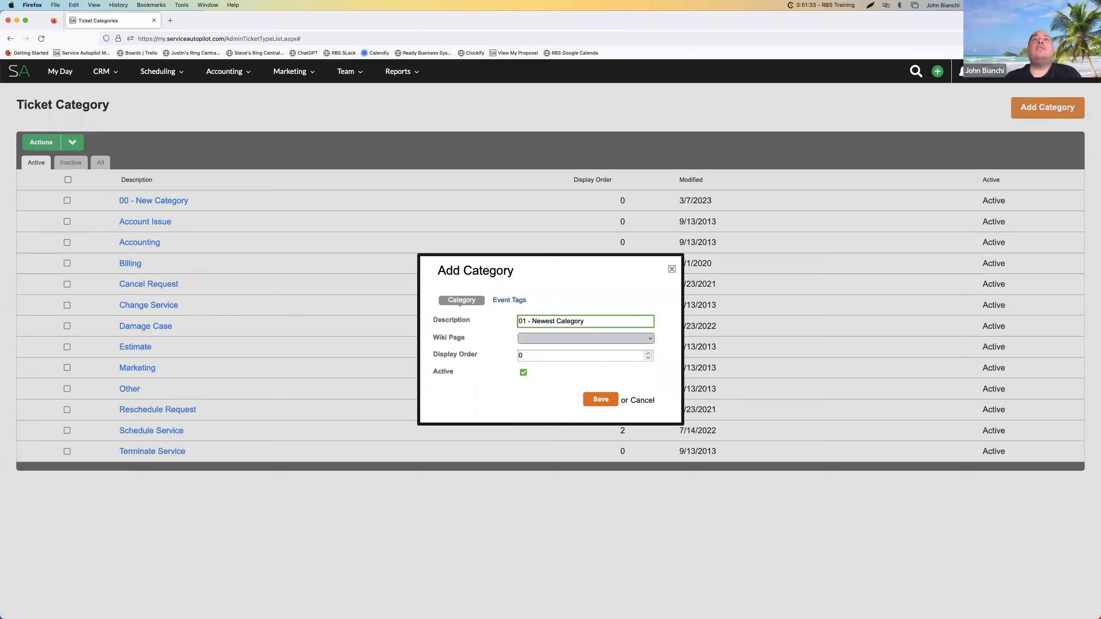
pyautogui.click(602, 402)
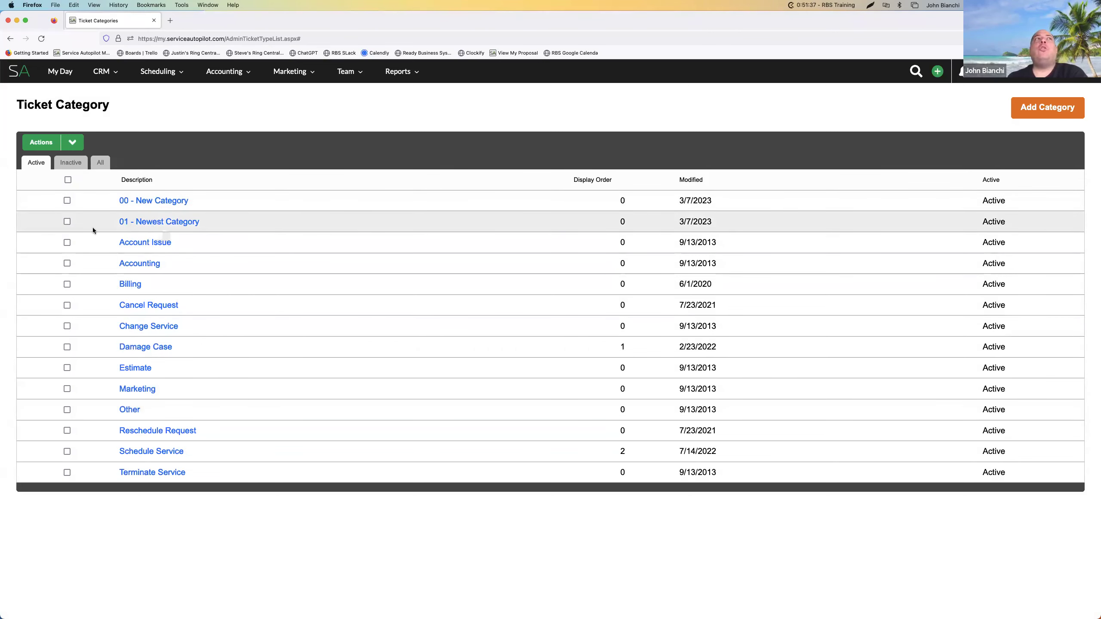
# Check 00 - New Category and 01 - Newest Category and delete both through Actions, confirming.
pyautogui.click(66, 222)
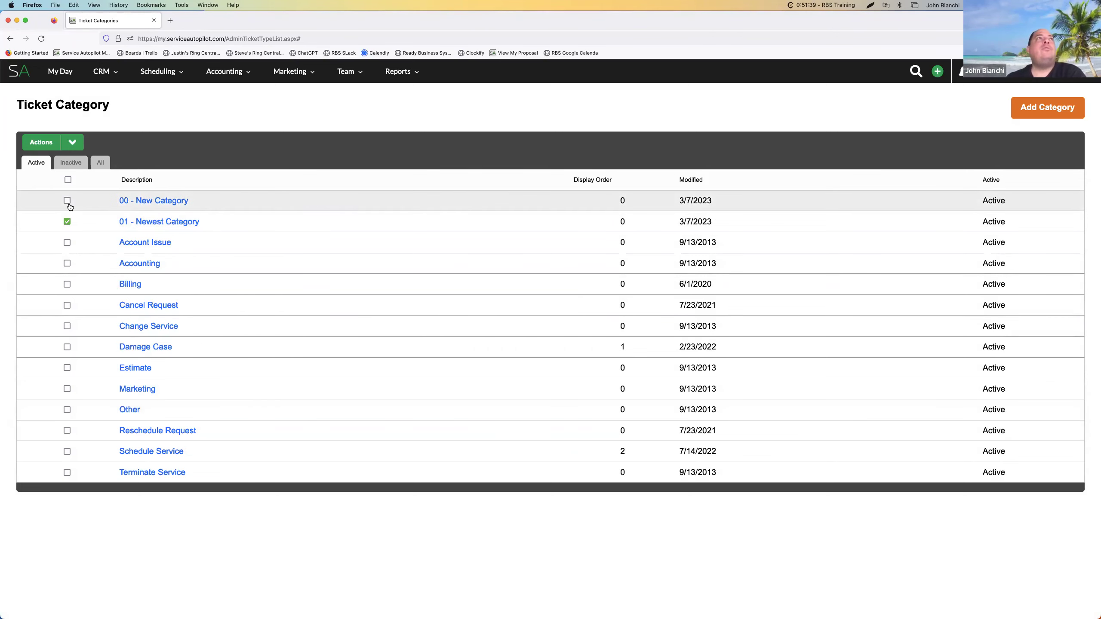
pyautogui.click(67, 201)
pyautogui.click(73, 143)
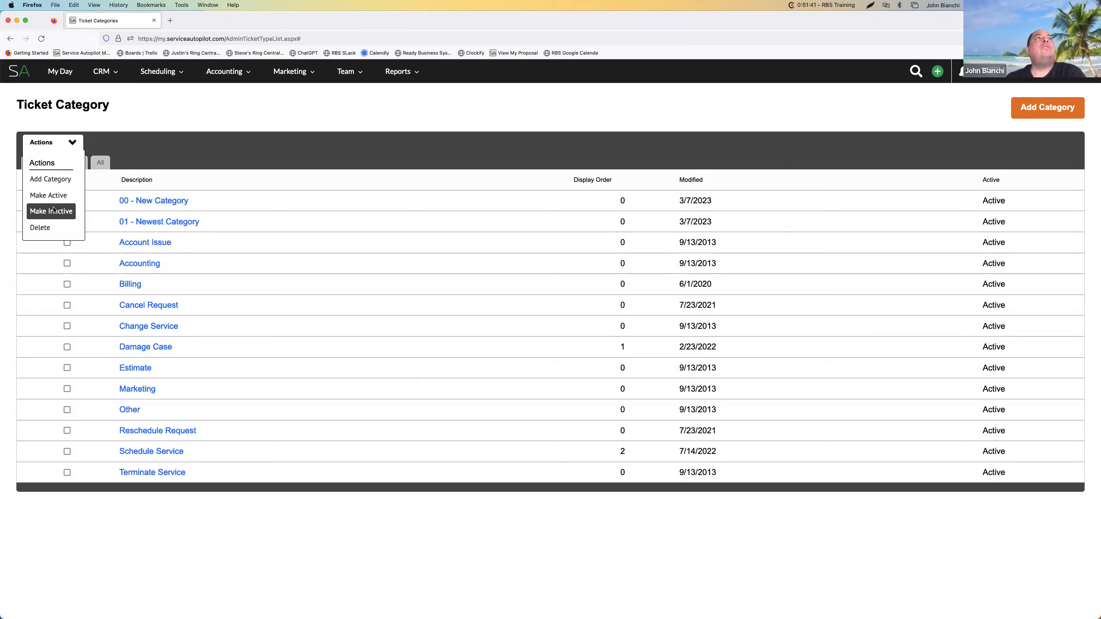
pyautogui.click(43, 228)
pyautogui.click(598, 372)
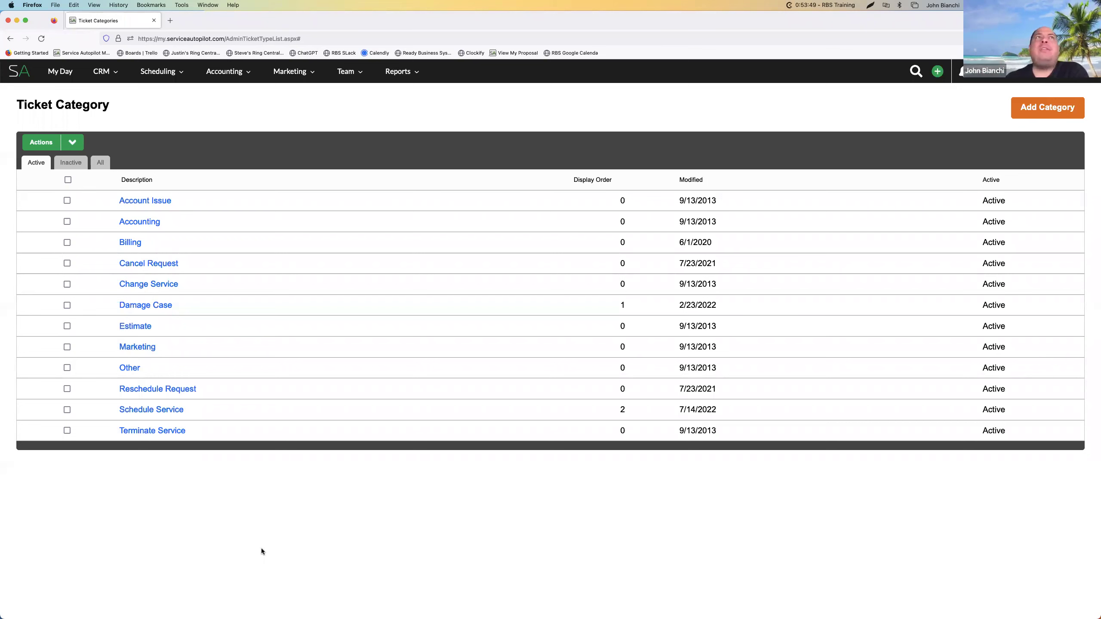
# Open a new, empty Add Category form from the Ticket Category page.
pyautogui.click(1027, 117)
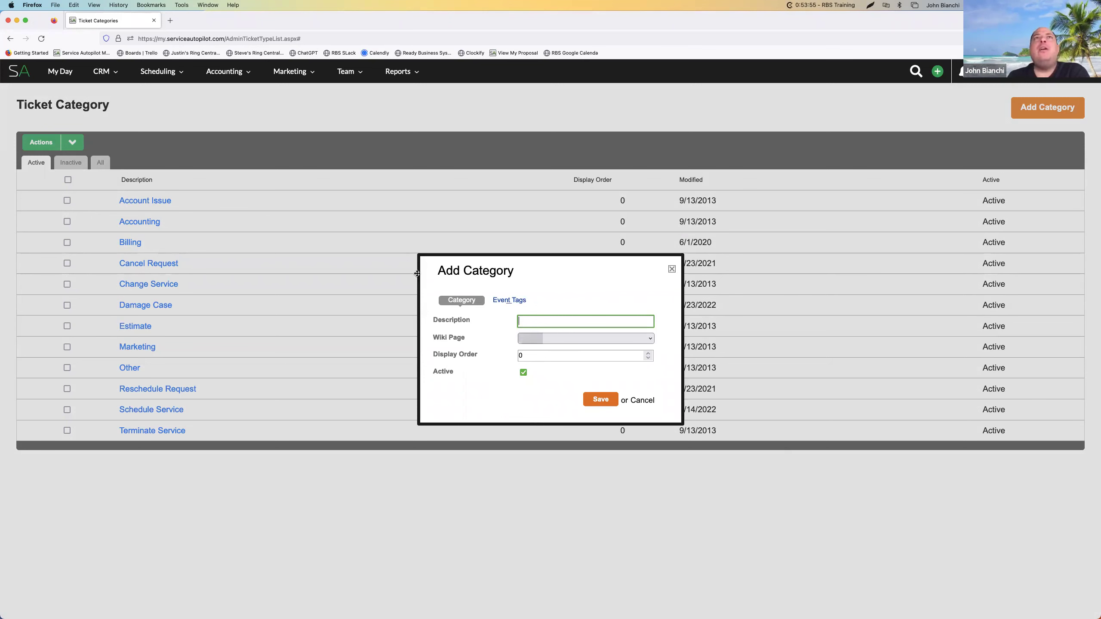
# Cancel the new category without saving and switch to the other browser window.
pyautogui.click(640, 400)
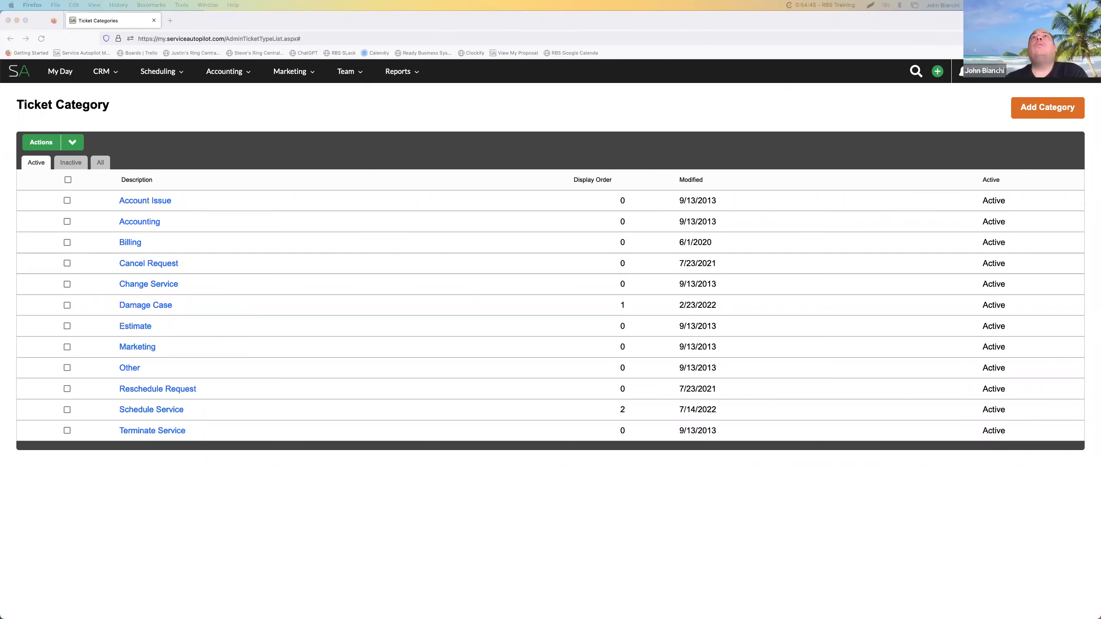
pyautogui.press('super+Tab')
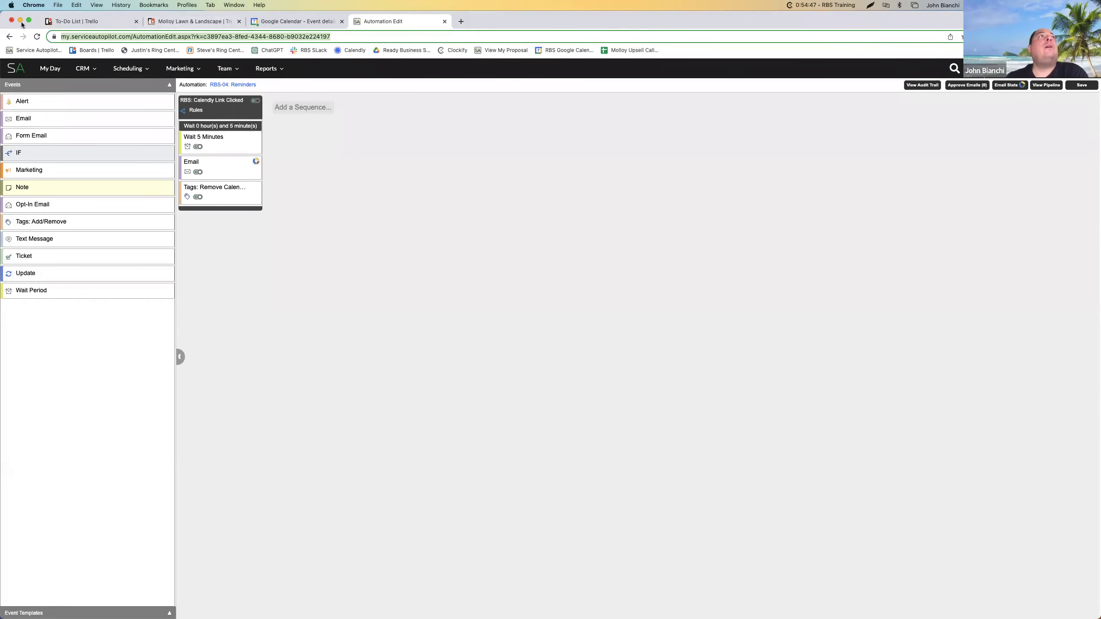
# Minimize the Chrome Automation Edit window and bring Firefox's Ticket Category page forward.
pyautogui.click(19, 22)
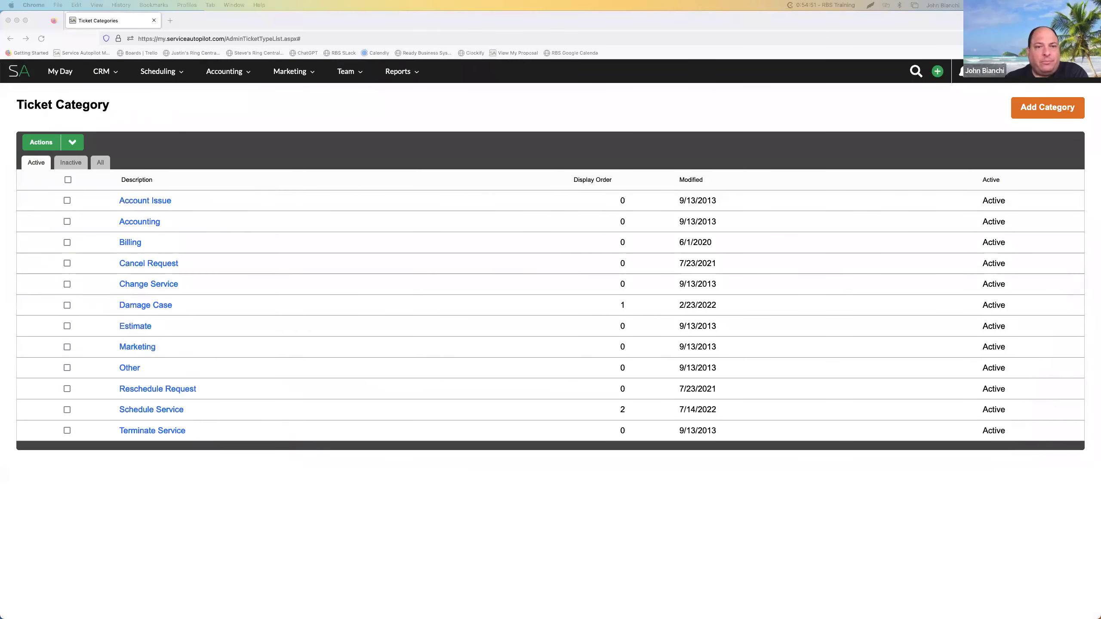
pyautogui.click(412, 114)
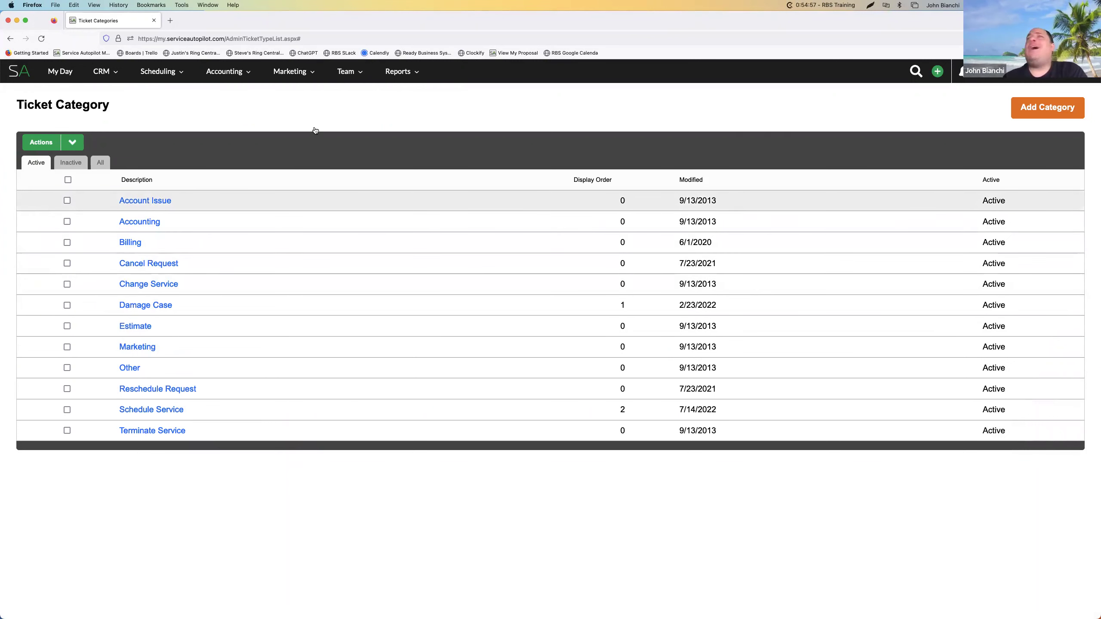
pyautogui.click(1029, 72)
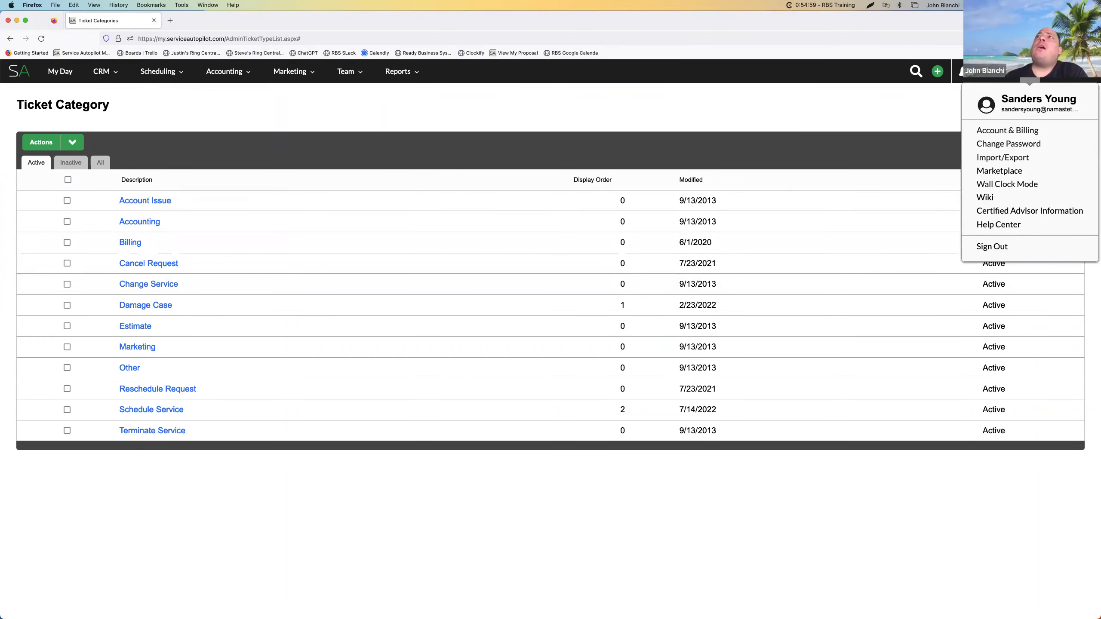
pyautogui.click(519, 82)
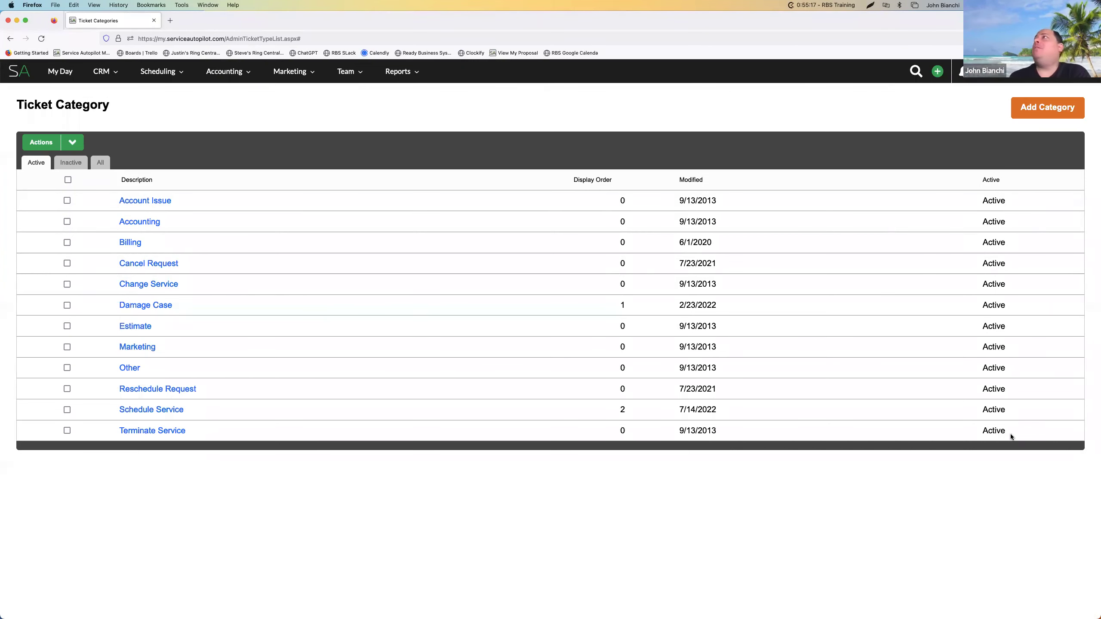
pyautogui.press('super+Tab')
# Drag the Preview outline window to the far right, off the Ticket Category table.
pyautogui.moveTo(353, 65); pyautogui.dragTo(491, 67)
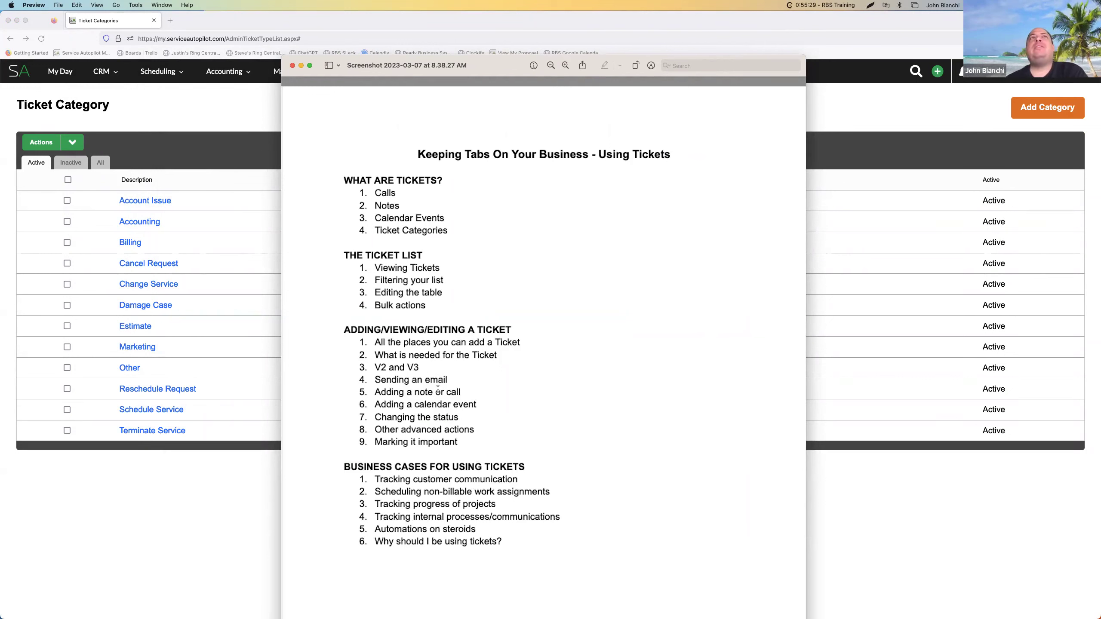
pyautogui.moveTo(476, 64); pyautogui.dragTo(1100, 65)
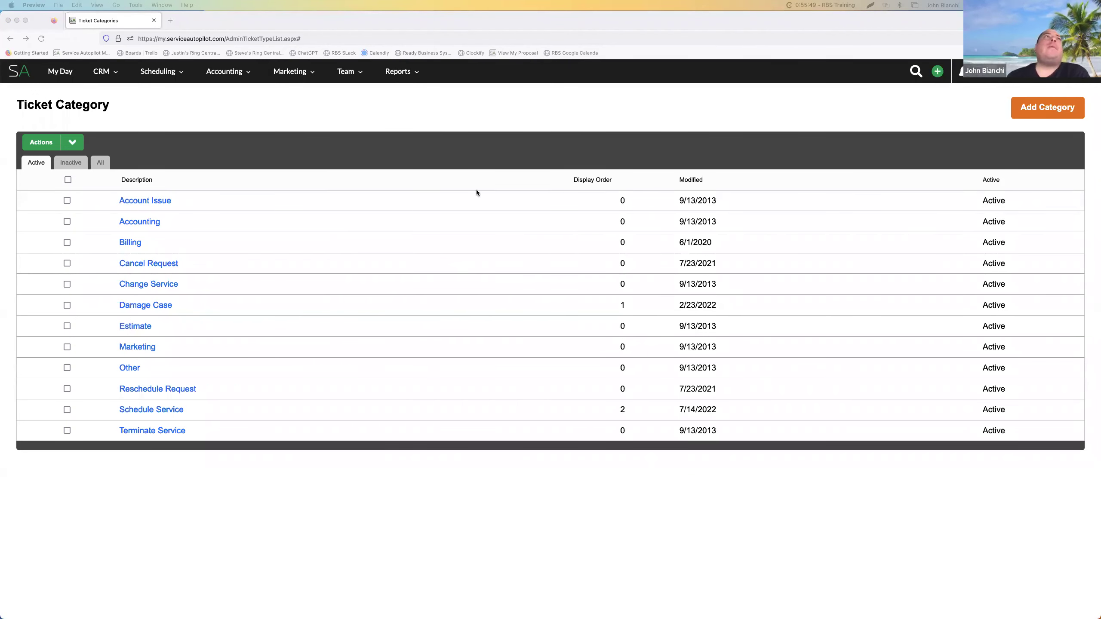
# Bring Firefox with Service Autopilot forward and open the Quick Add menu.
pyautogui.click(482, 469)
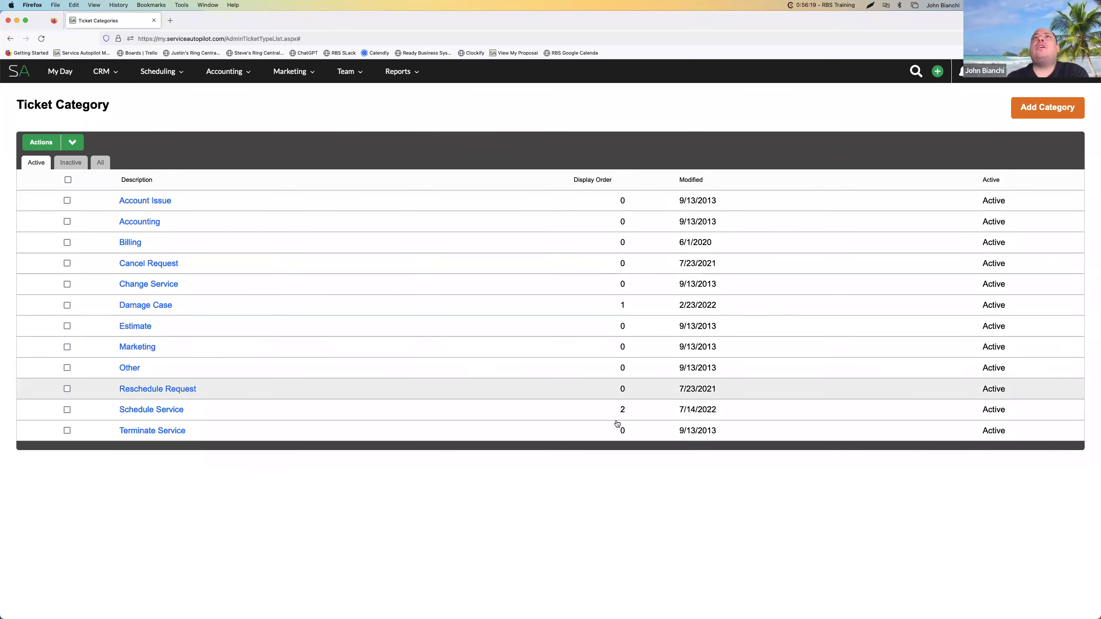
pyautogui.click(938, 71)
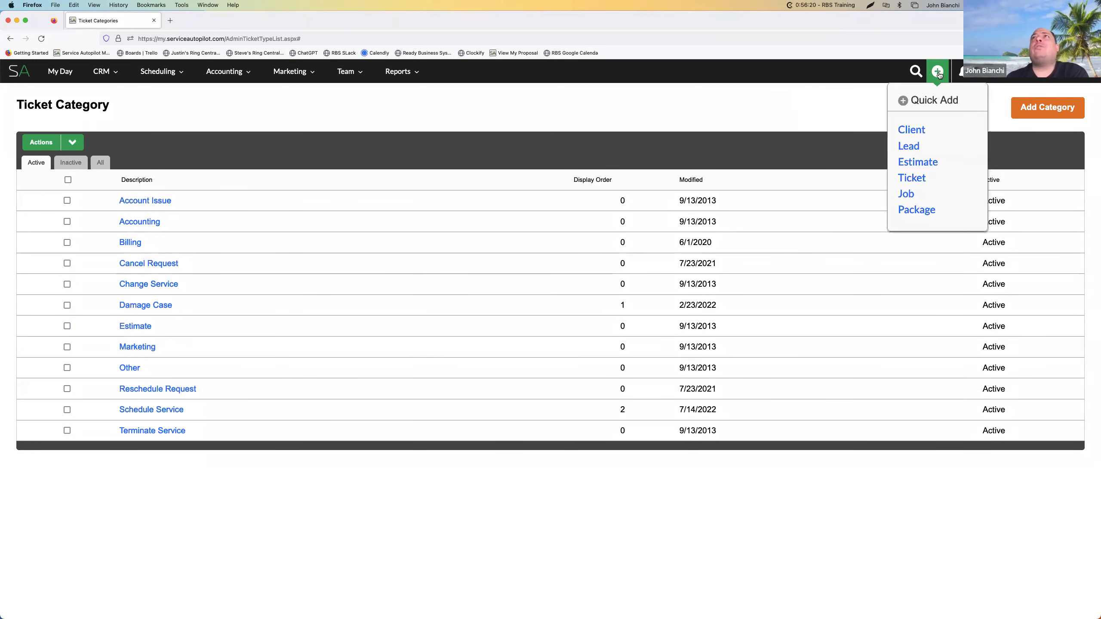
pyautogui.click(924, 182)
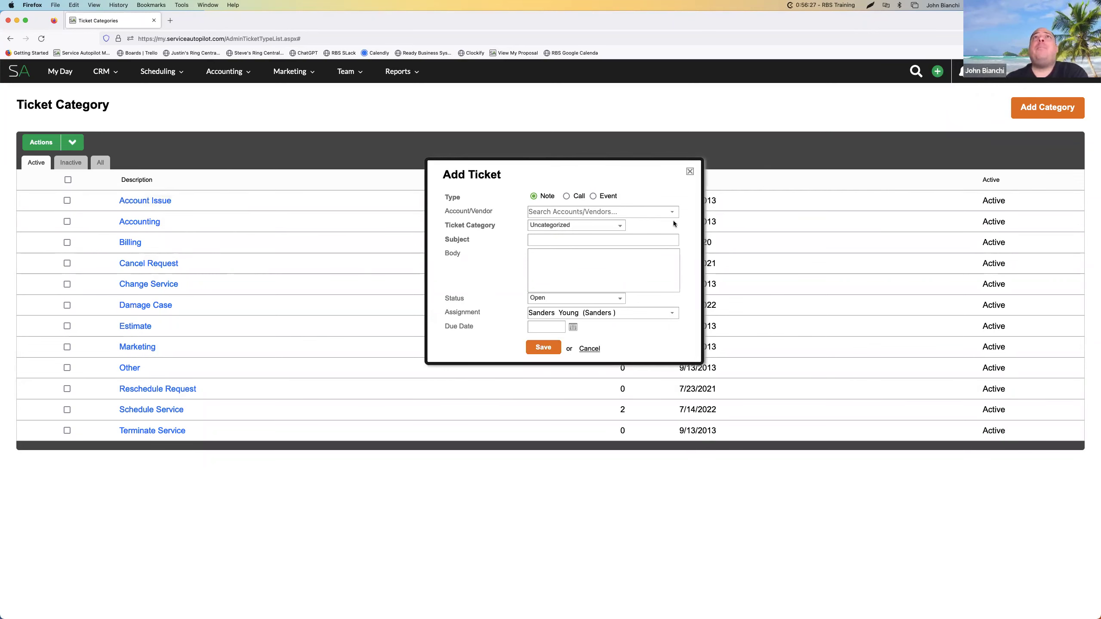
pyautogui.moveTo(602, 200); pyautogui.dragTo(624, 184)
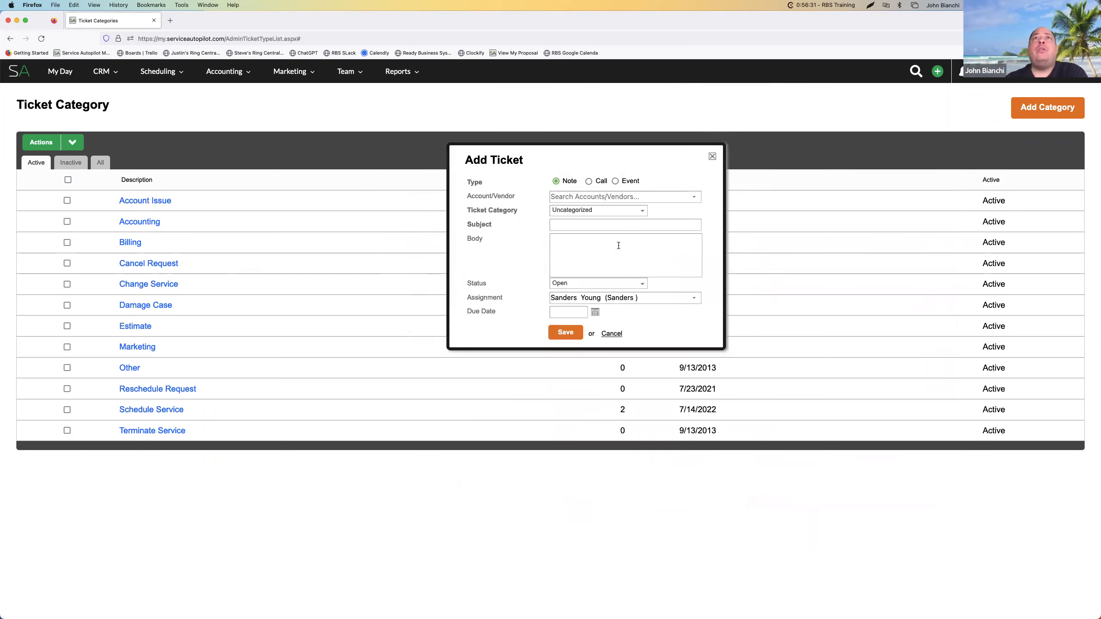
pyautogui.click(712, 157)
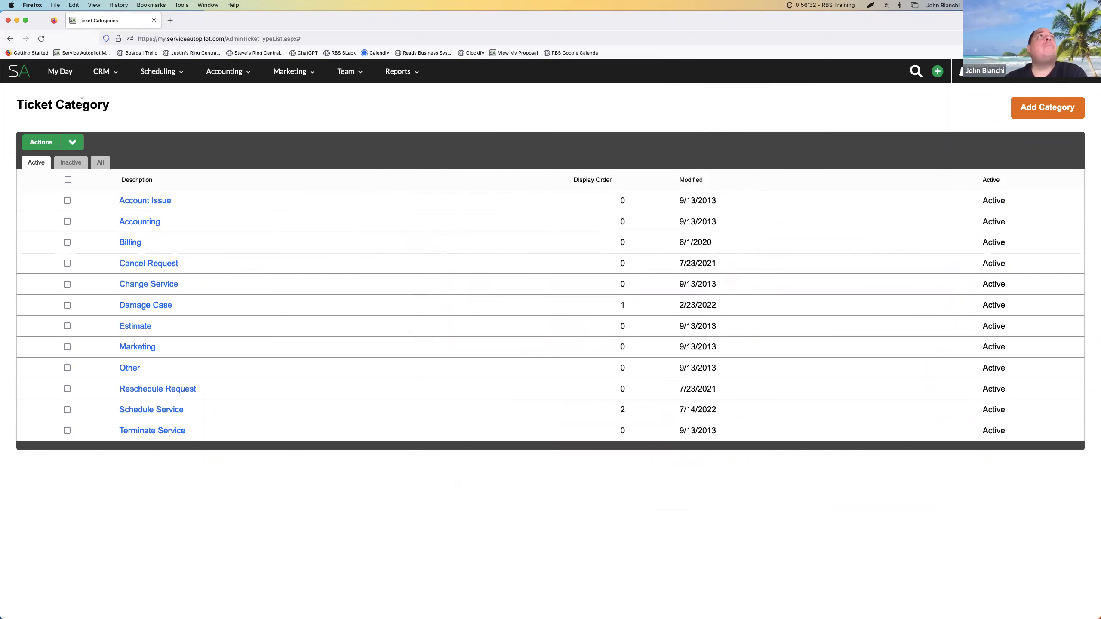
pyautogui.moveTo(94, 68)
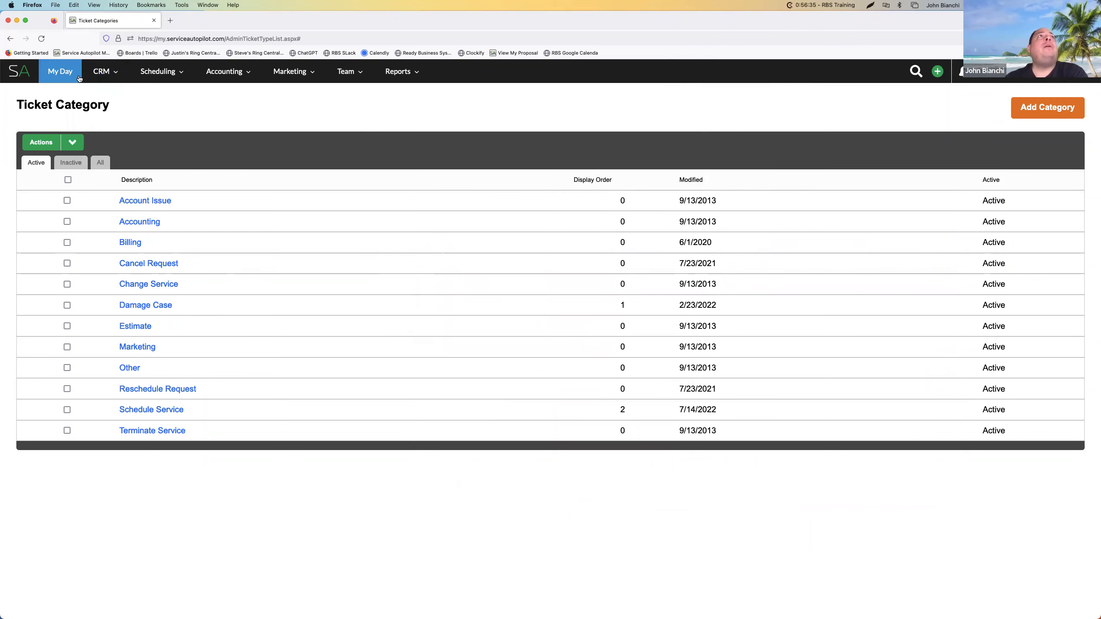
# Open the Tickets (To Do's) list, then open and close an Add Ticket panel from Quick Add.
pyautogui.click(104, 140)
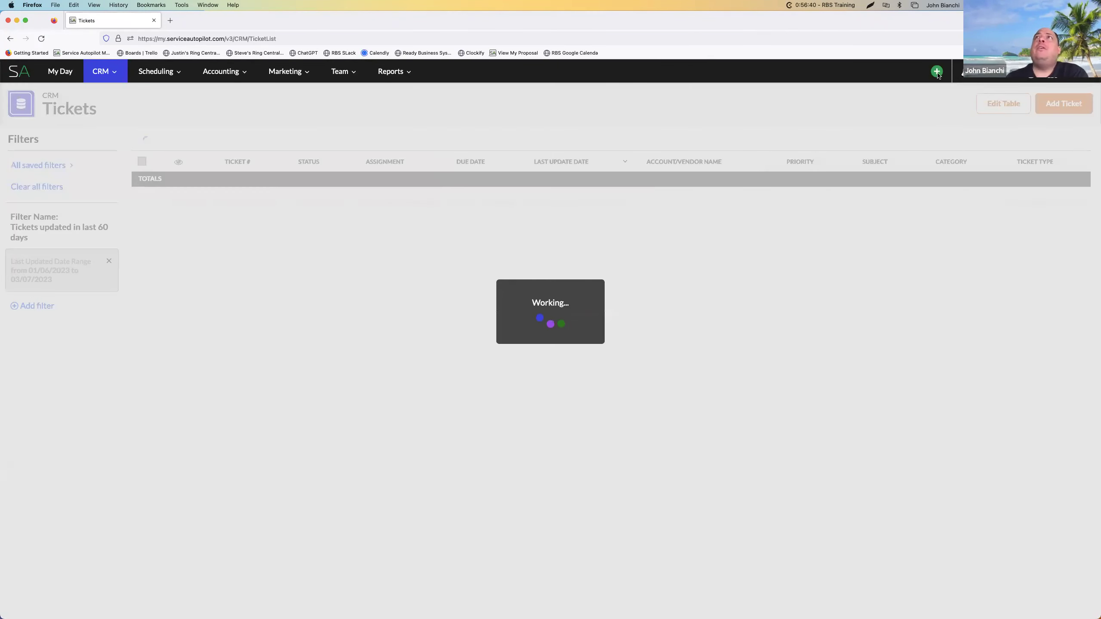
pyautogui.moveTo(935, 71)
pyautogui.click(919, 155)
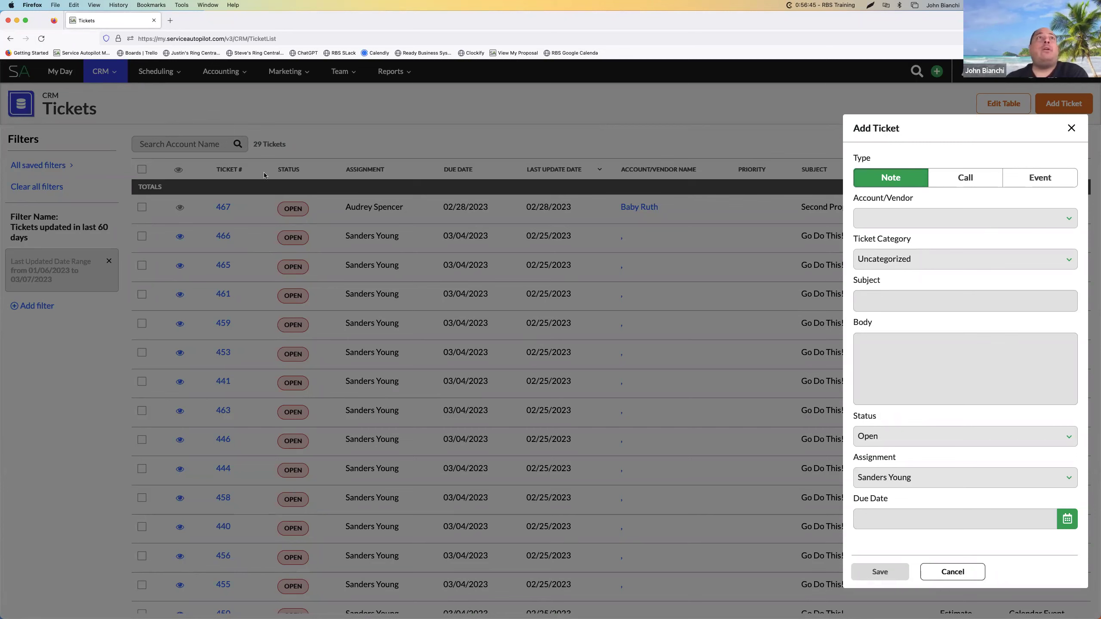
pyautogui.click(501, 152)
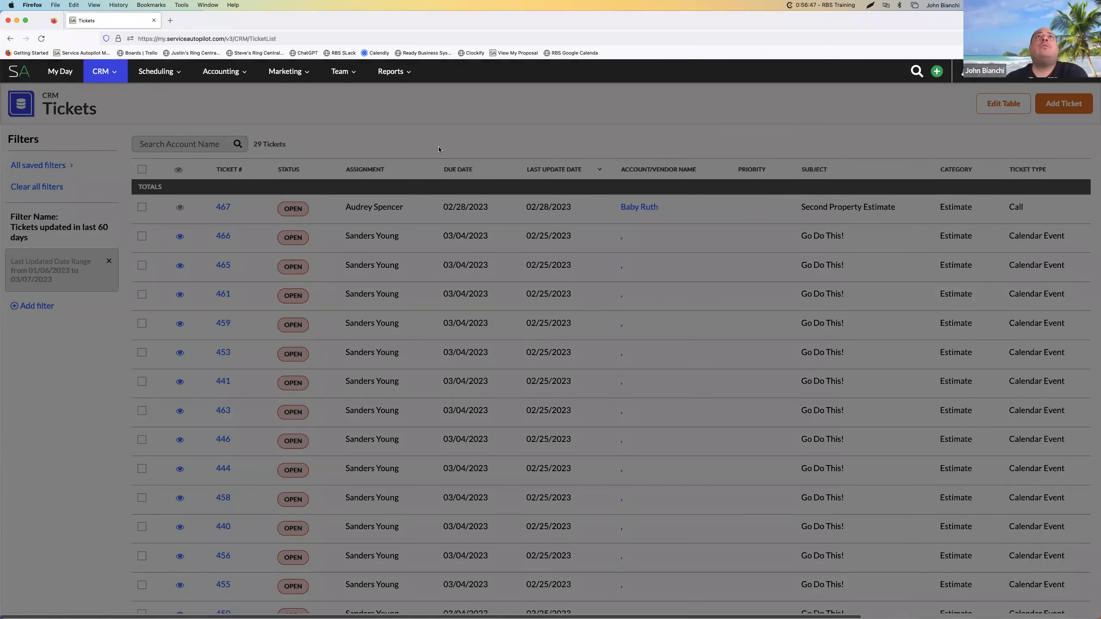
# Open and close Add Ticket from Quick Add once more, then go to My Day.
pyautogui.moveTo(937, 73)
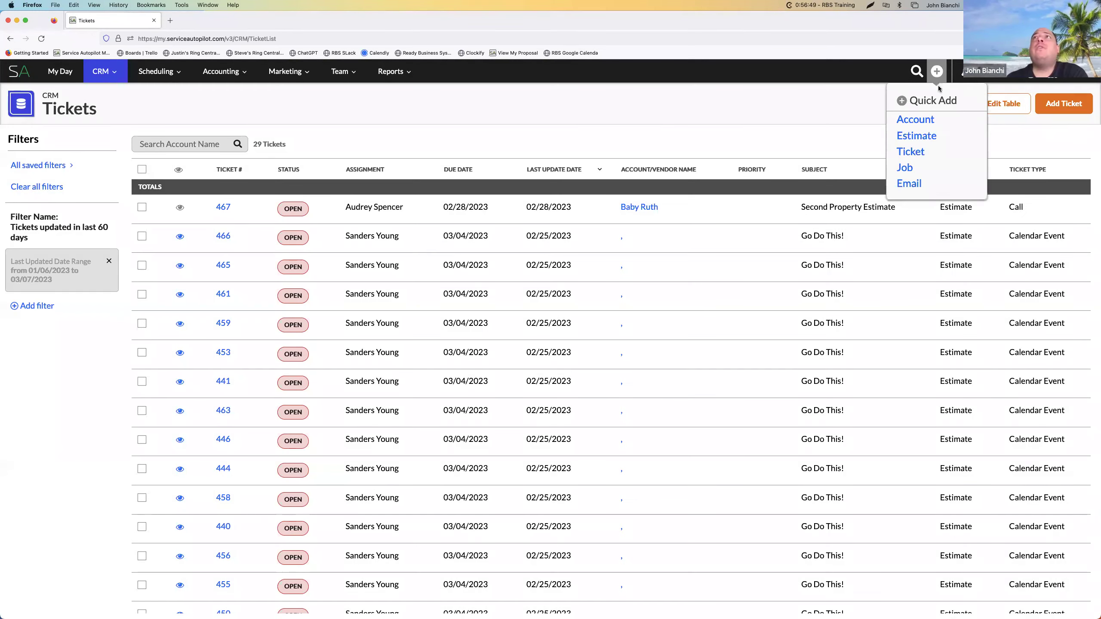
pyautogui.click(915, 156)
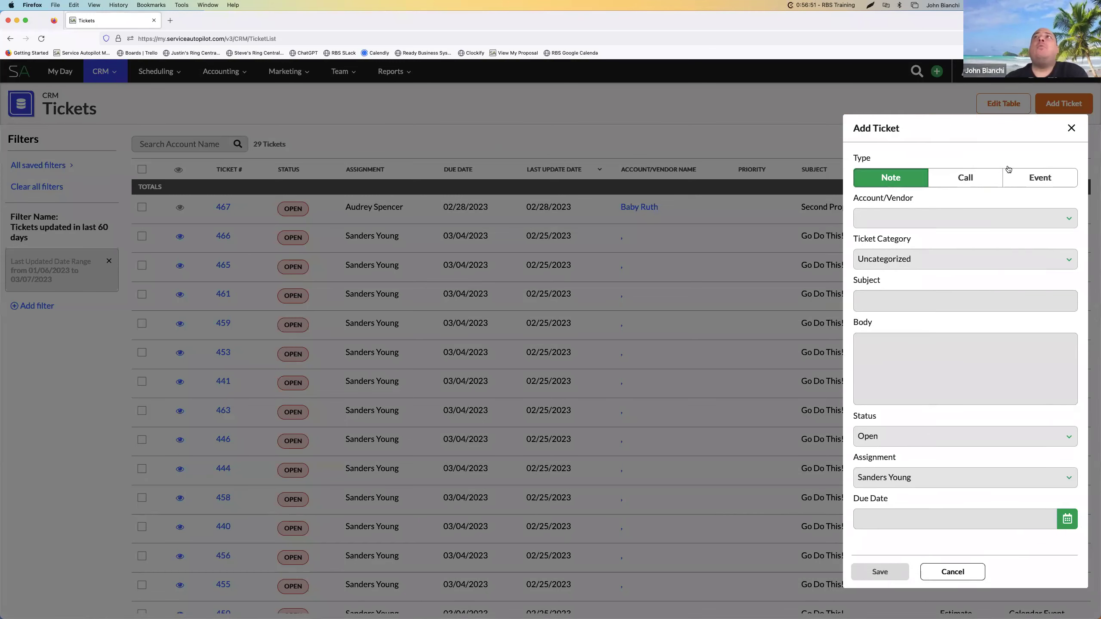
pyautogui.click(778, 116)
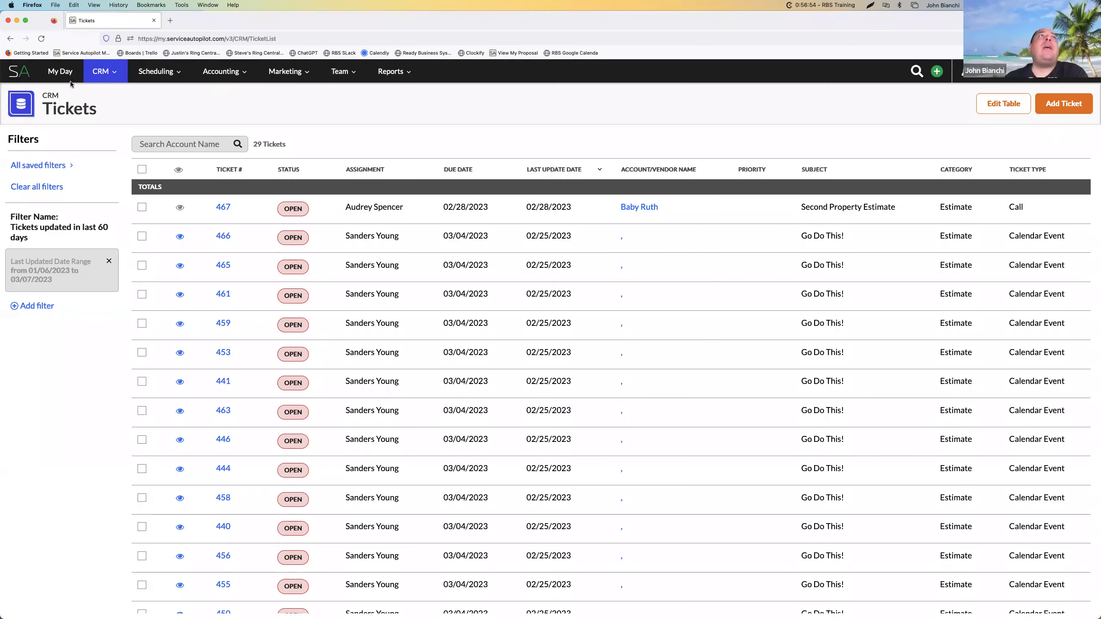
pyautogui.click(67, 74)
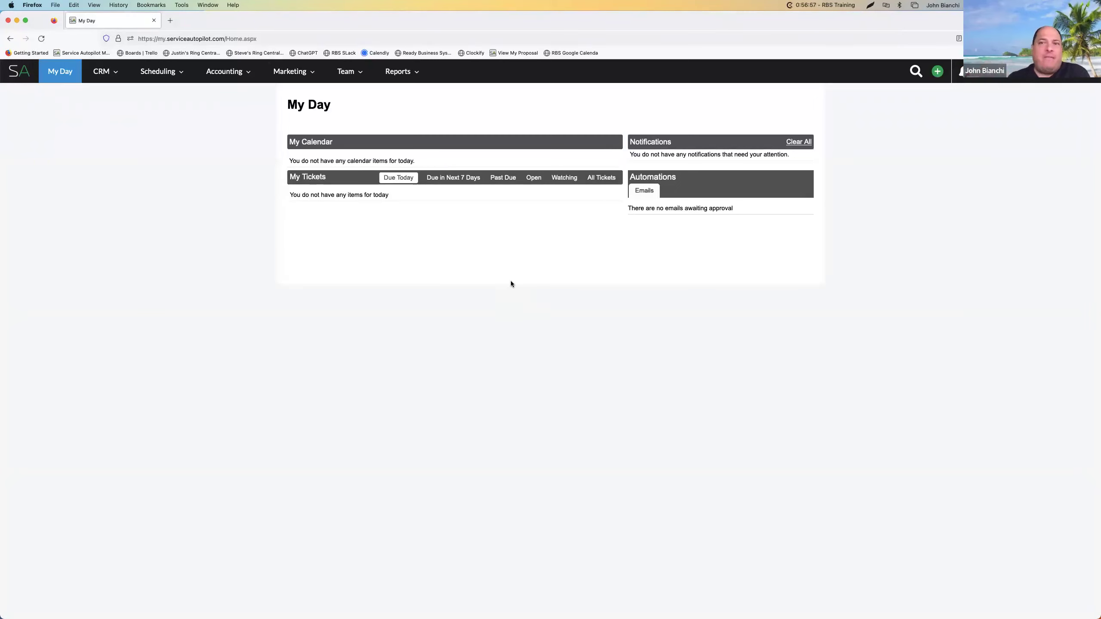
pyautogui.click(946, 76)
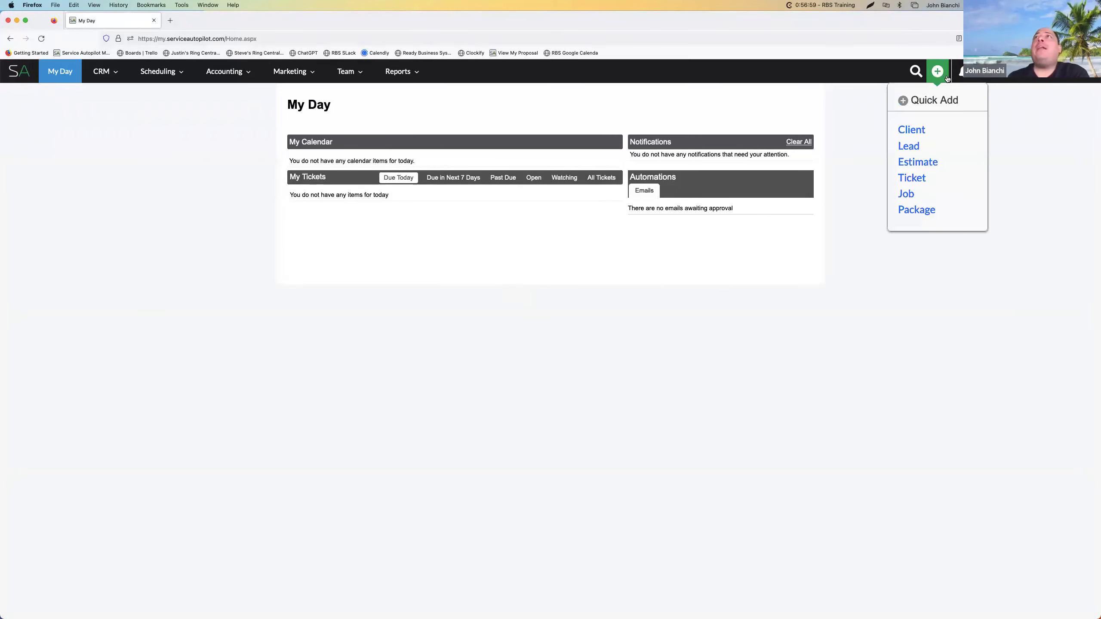
pyautogui.click(925, 179)
pyautogui.click(689, 172)
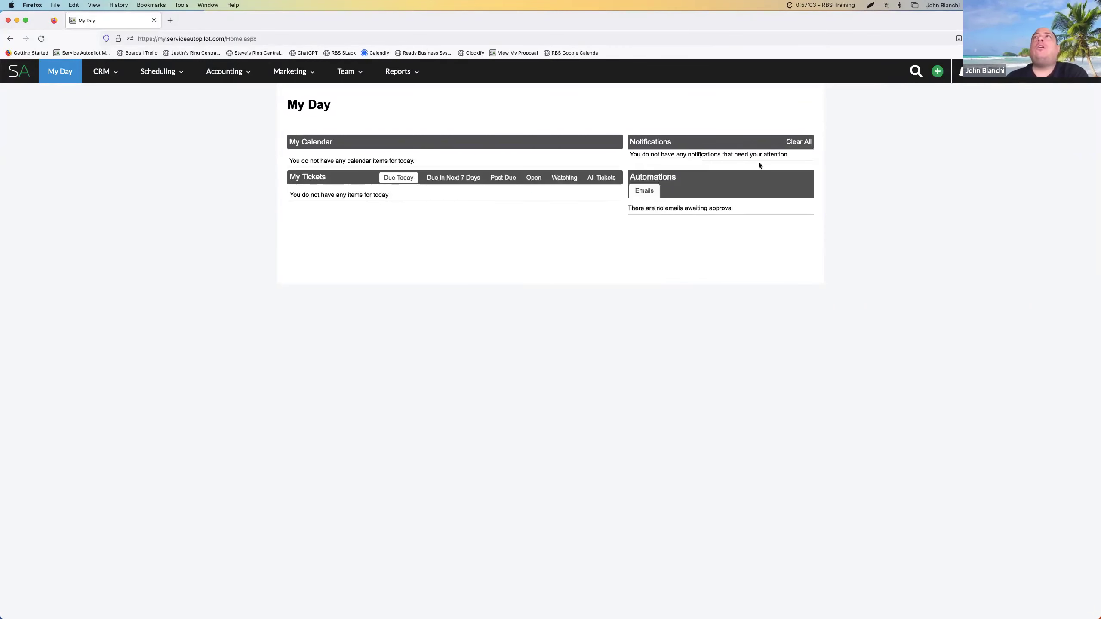
pyautogui.click(1007, 88)
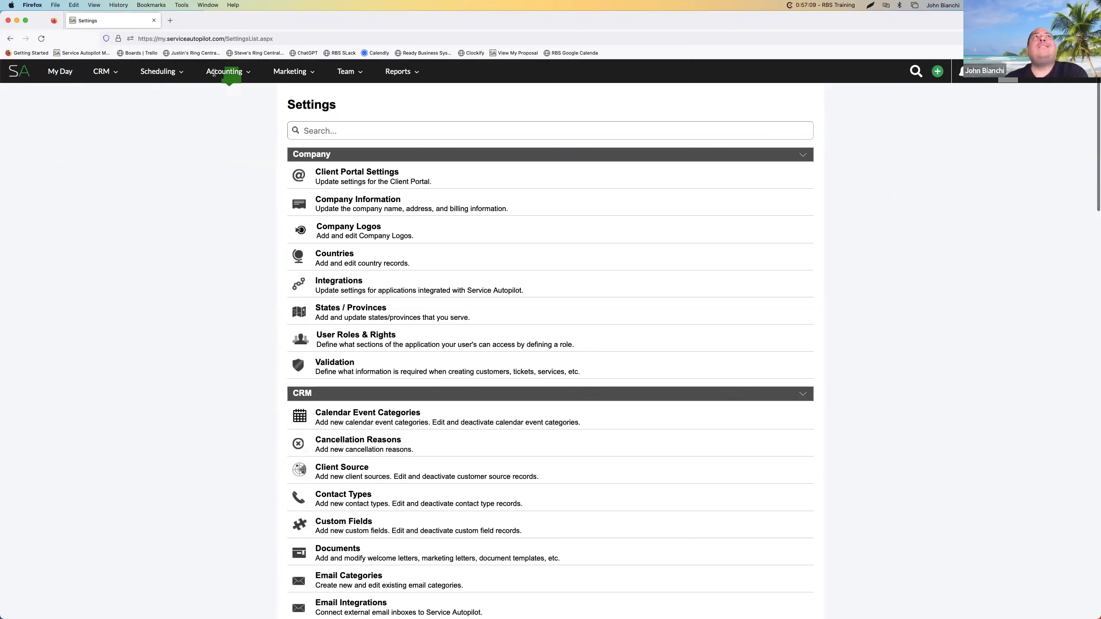
pyautogui.moveTo(210, 82)
pyautogui.click(202, 99)
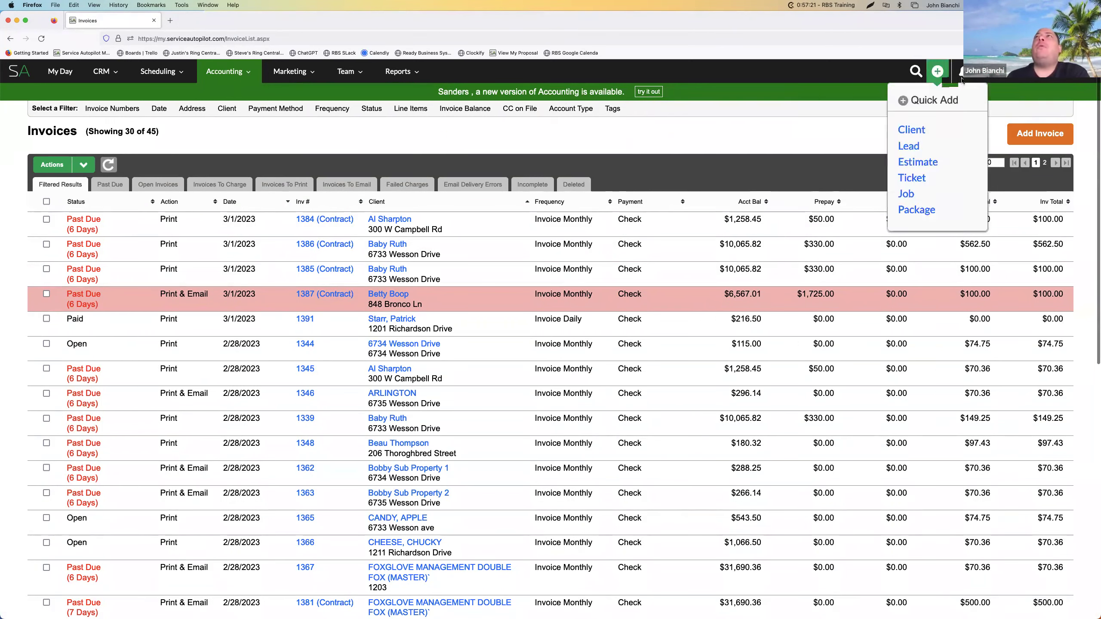
pyautogui.moveTo(944, 78)
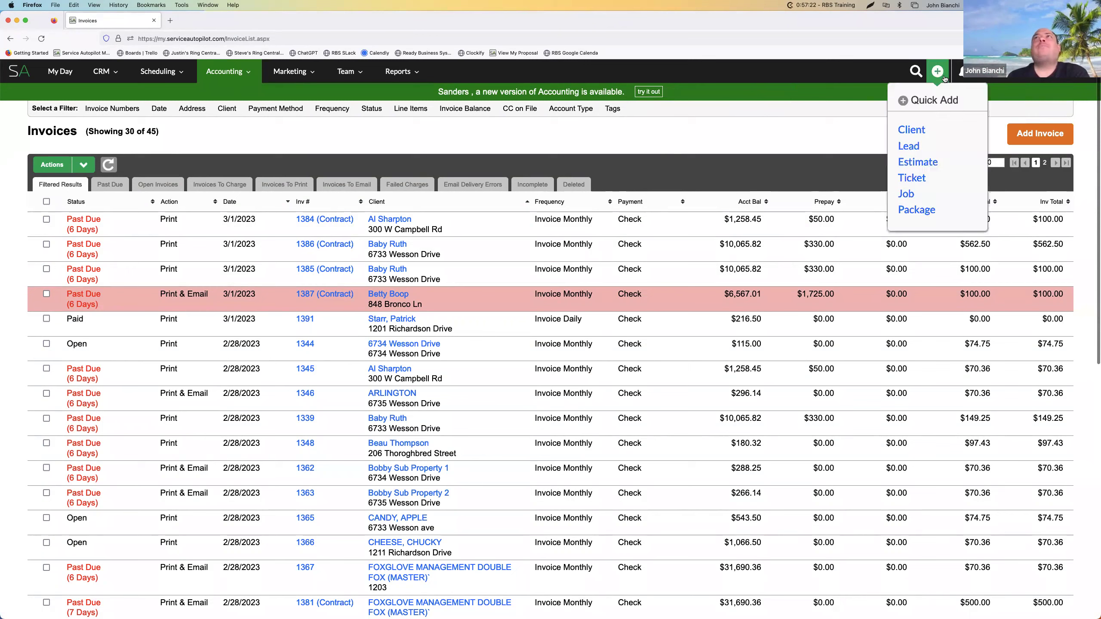
pyautogui.click(915, 178)
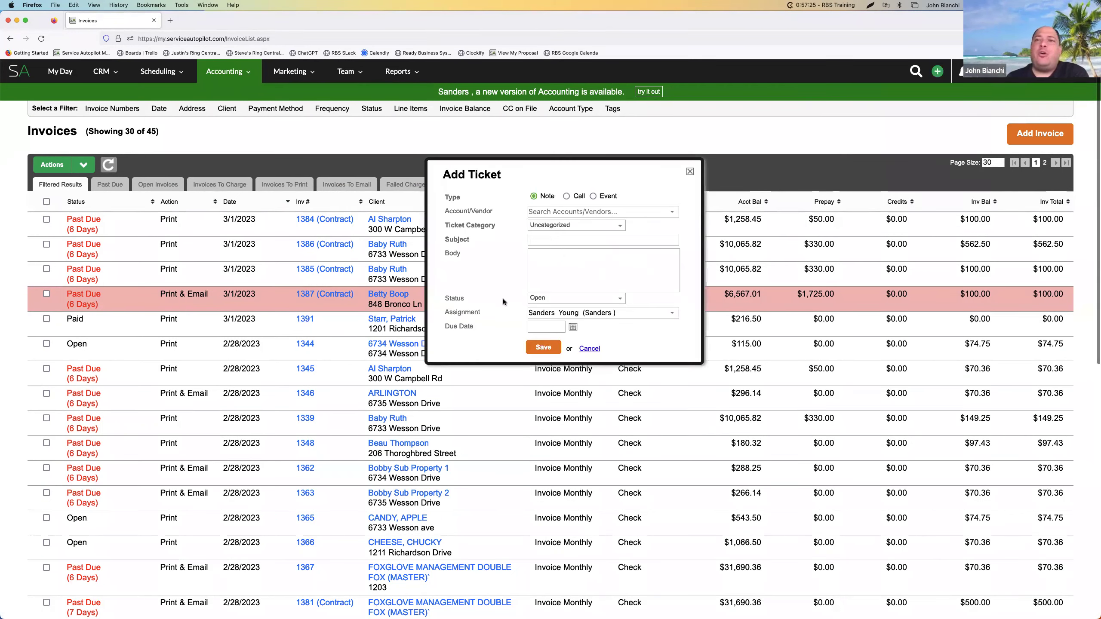
pyautogui.click(690, 171)
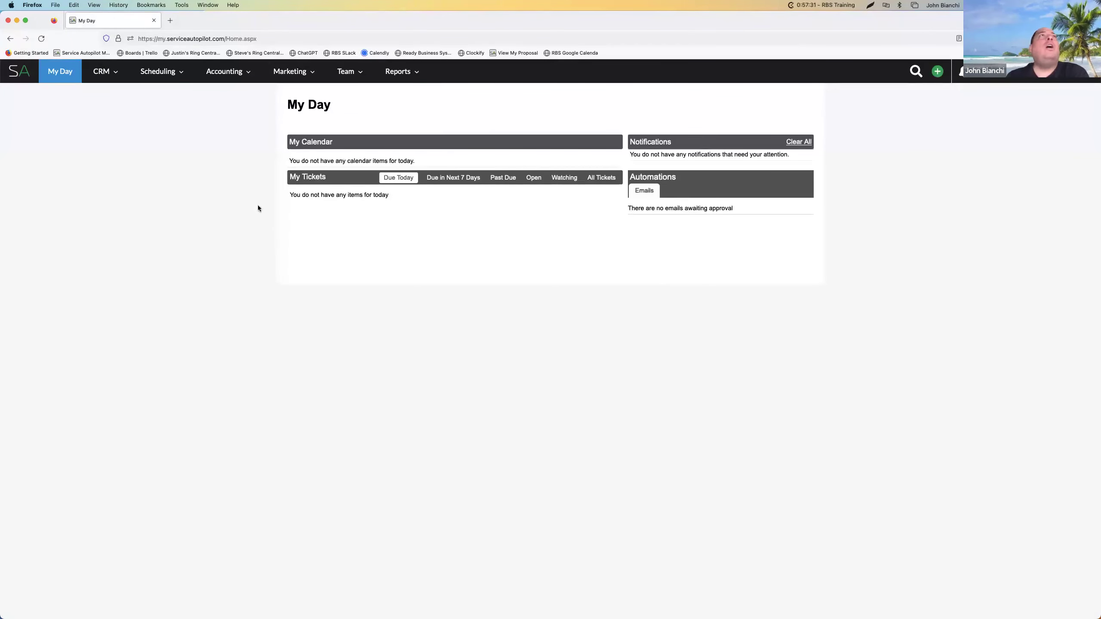
pyautogui.moveTo(106, 74)
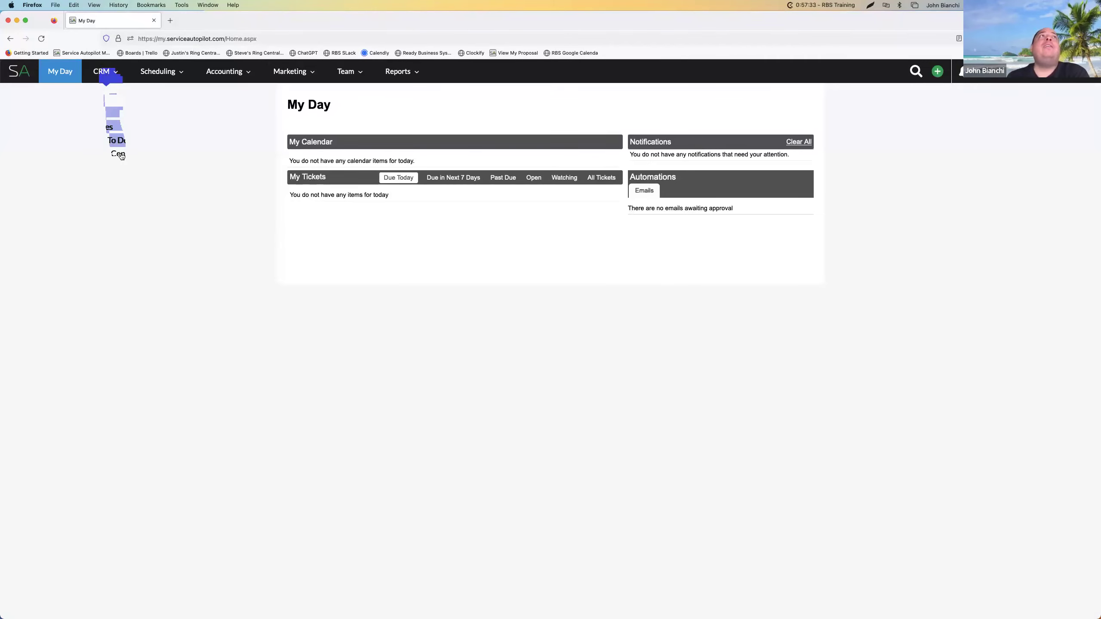
pyautogui.moveTo(105, 107)
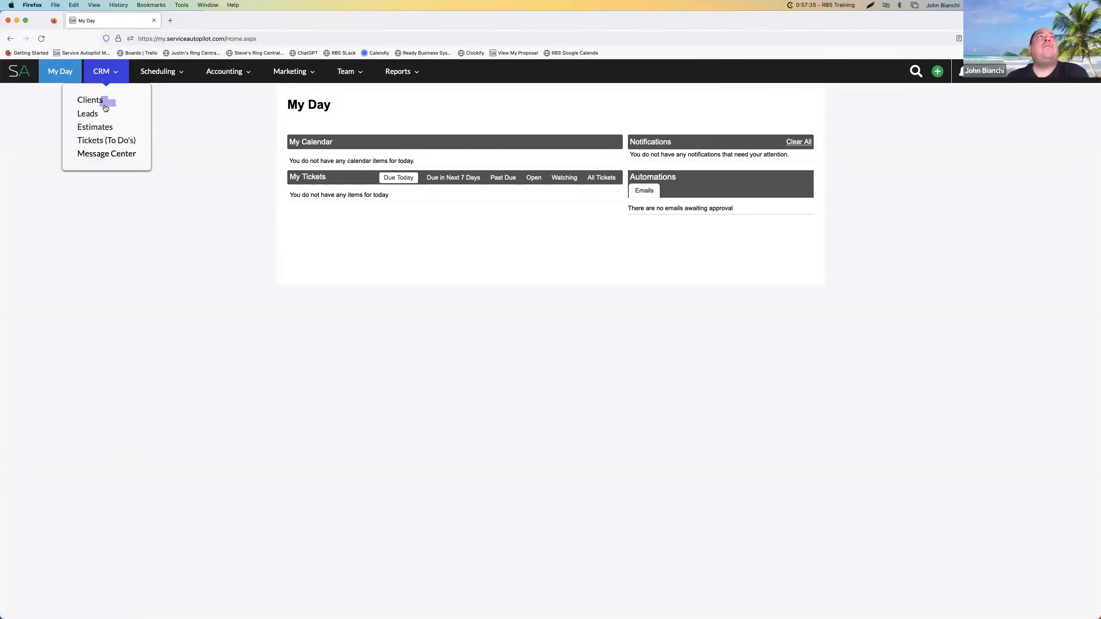
pyautogui.click(104, 140)
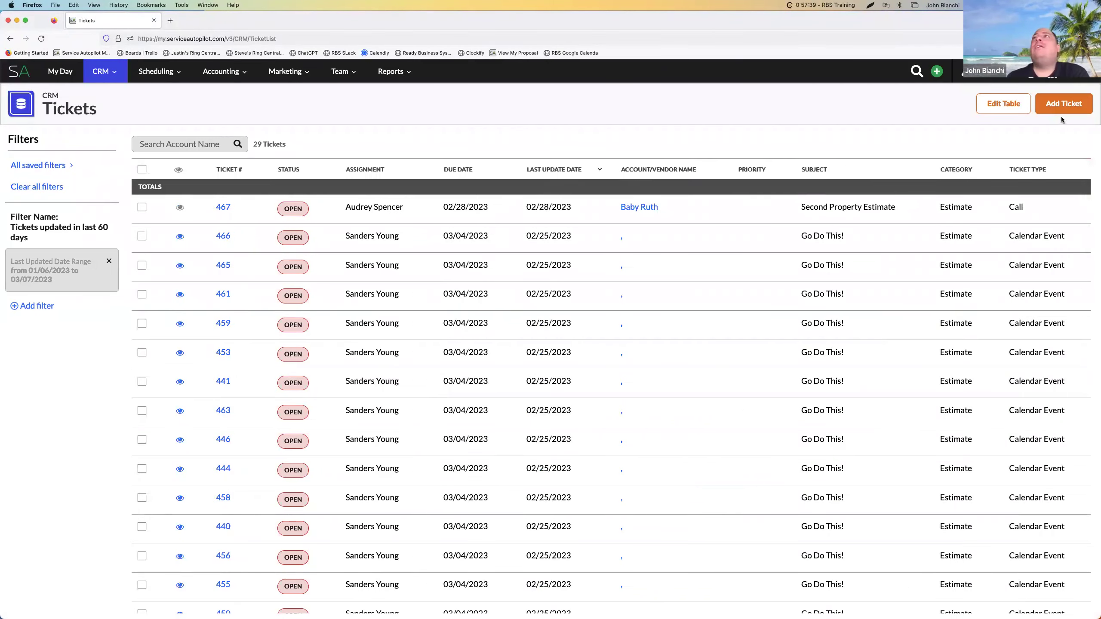
pyautogui.click(1062, 106)
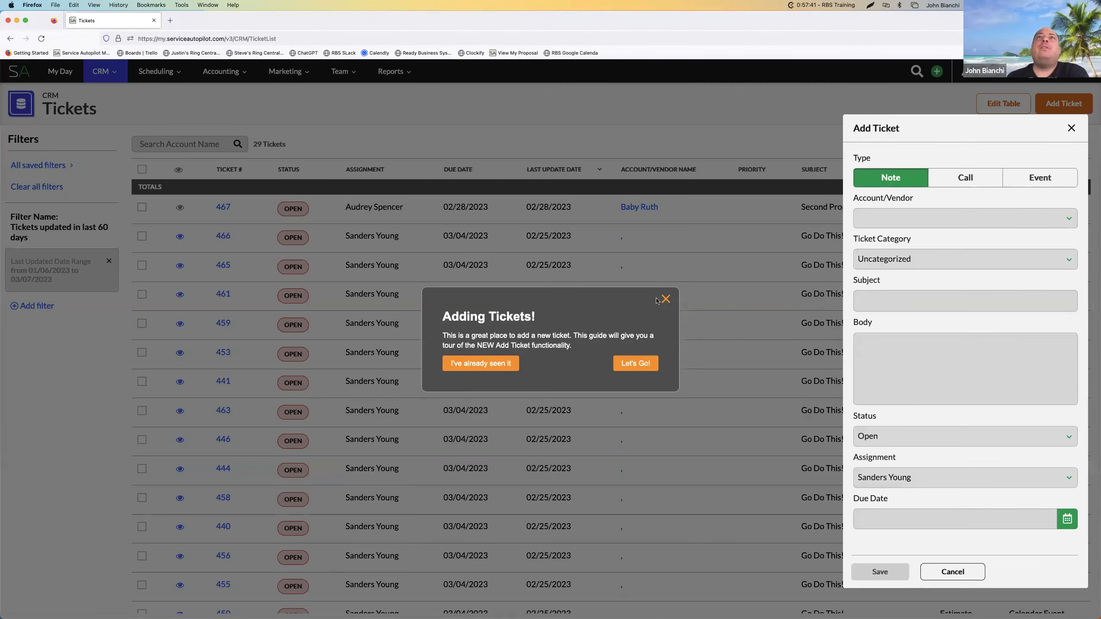
pyautogui.click(665, 299)
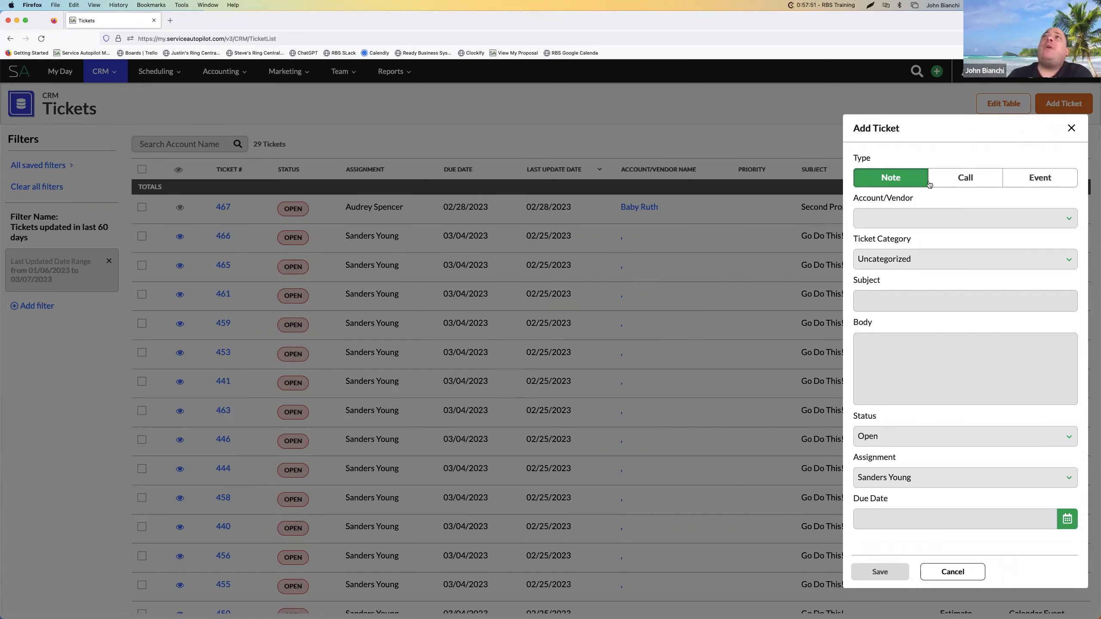
pyautogui.click(1071, 129)
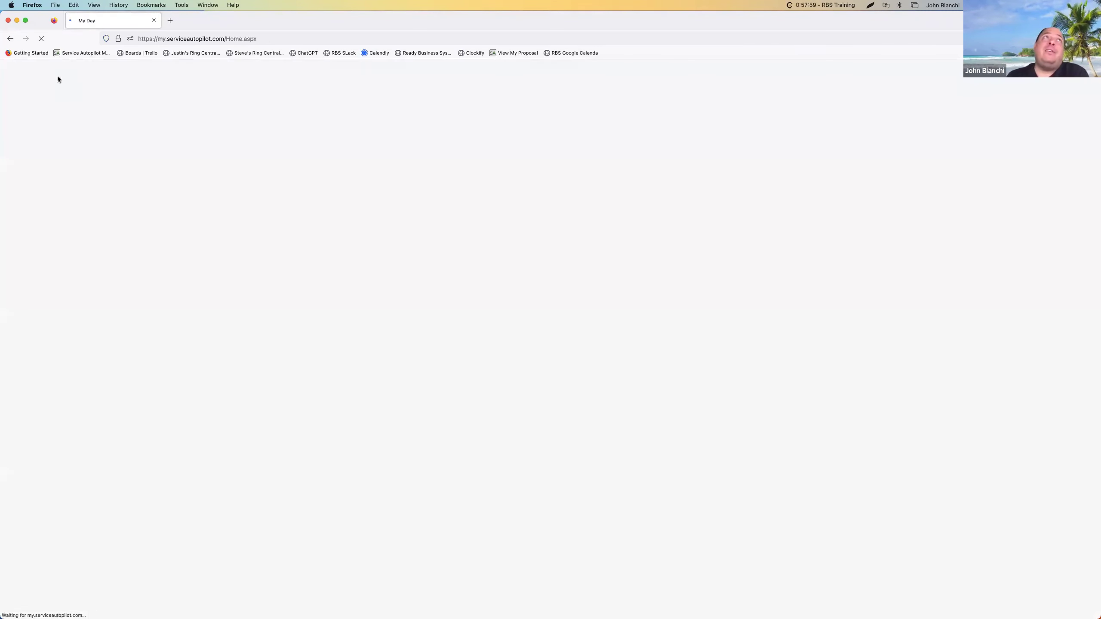
# Open a recent client's record from Search and click into the activity note field.
pyautogui.click(910, 73)
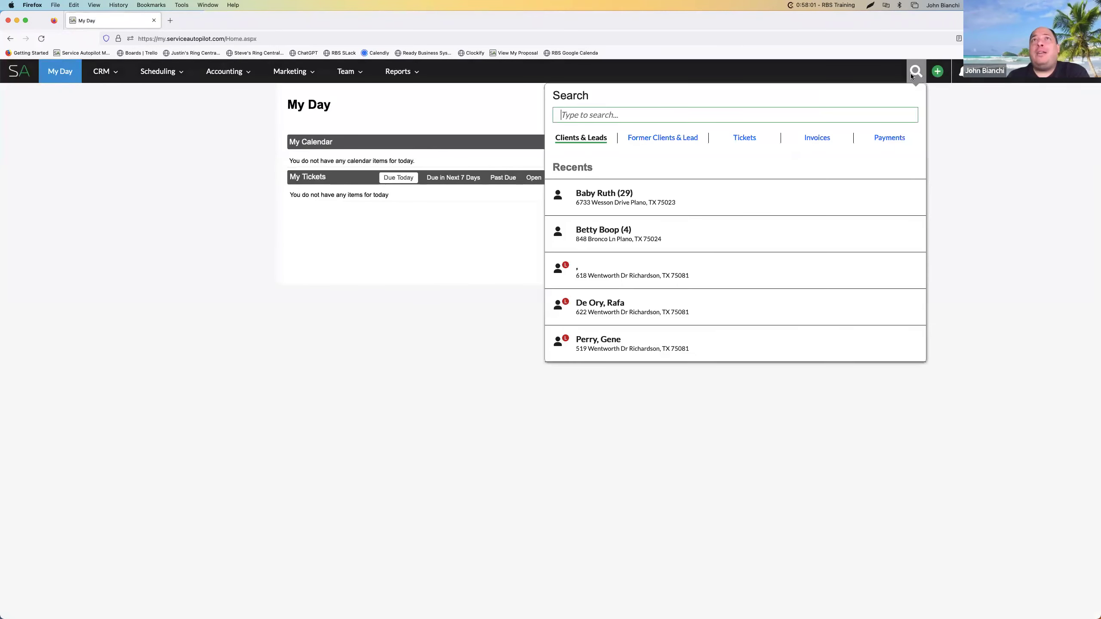
pyautogui.click(612, 238)
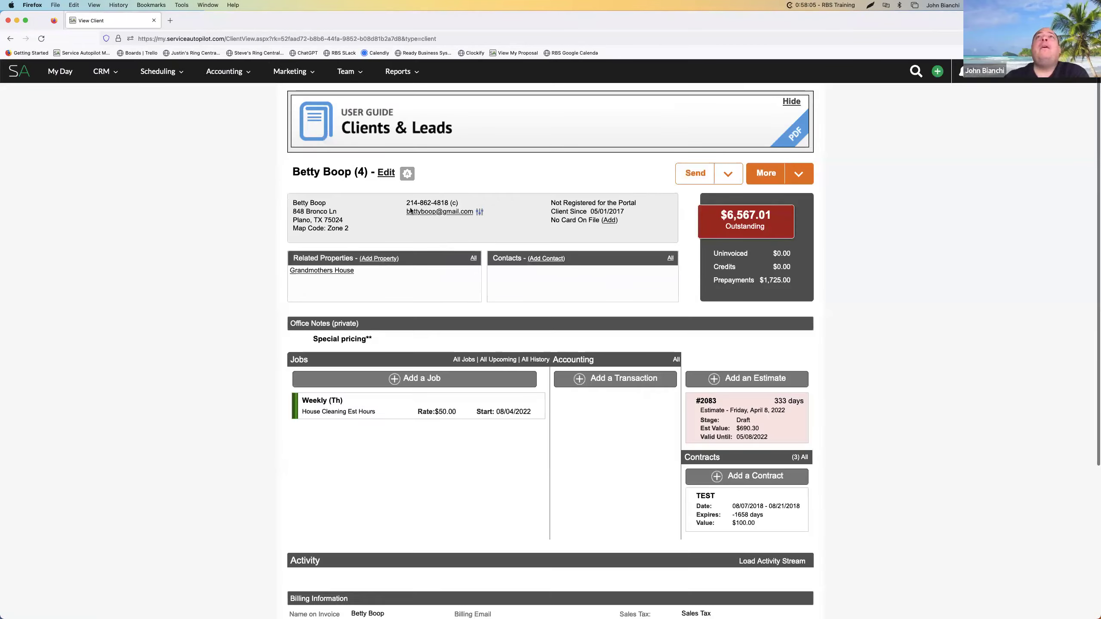
pyautogui.scroll(-5, 488, 441)
pyautogui.scroll(-4, 482, 426)
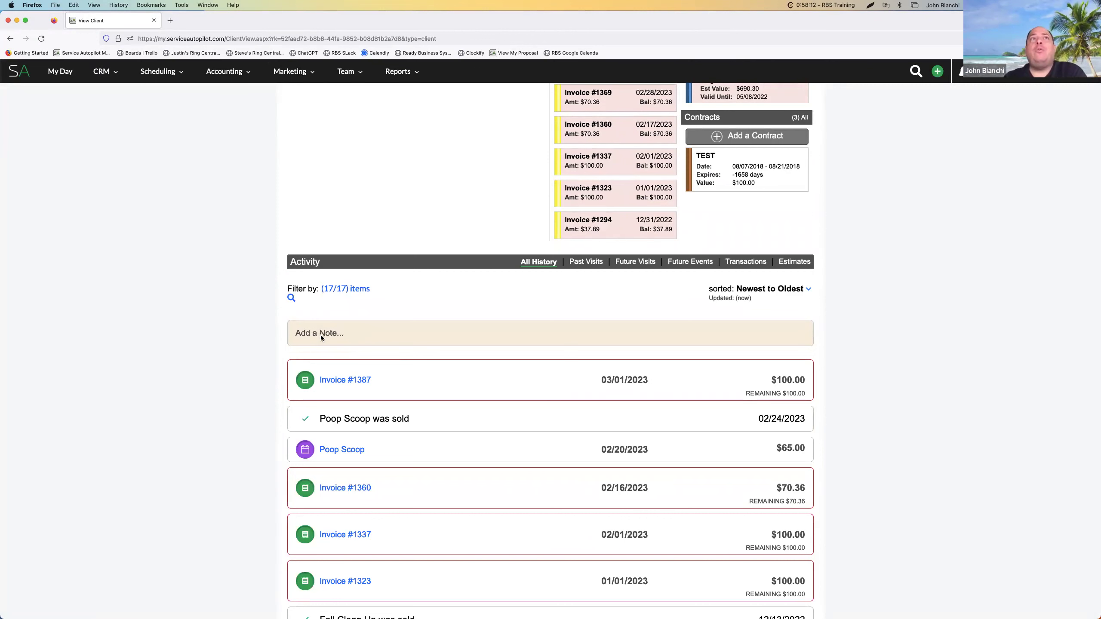
pyautogui.click(366, 333)
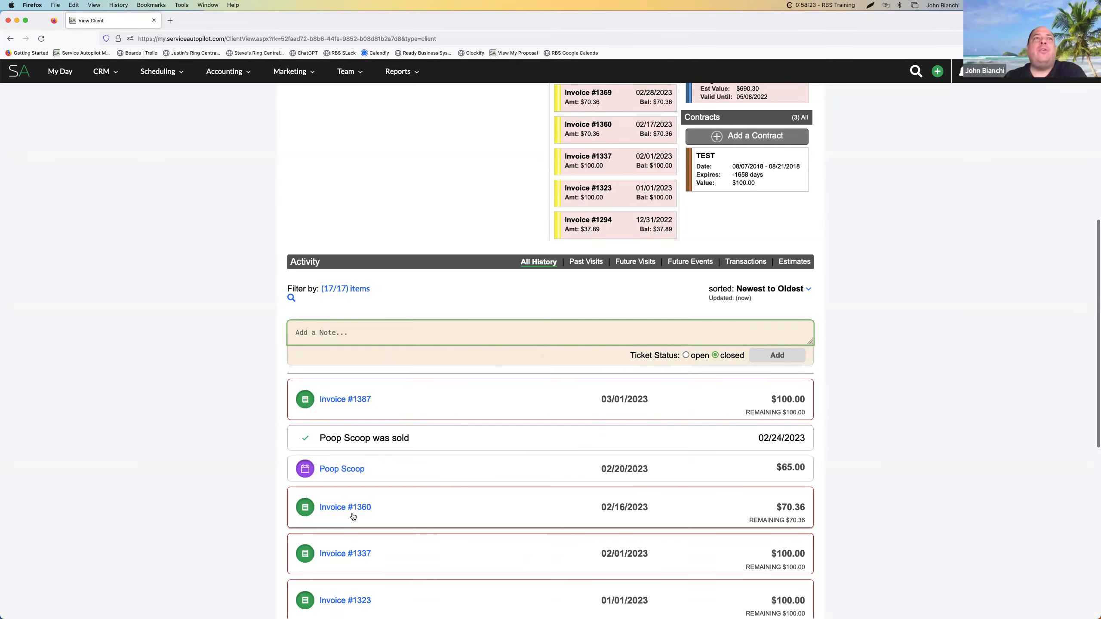
# Scroll through the Activity list and load older entries with Show More.
pyautogui.scroll(-10, 351, 513)
pyautogui.scroll(15, 369, 376)
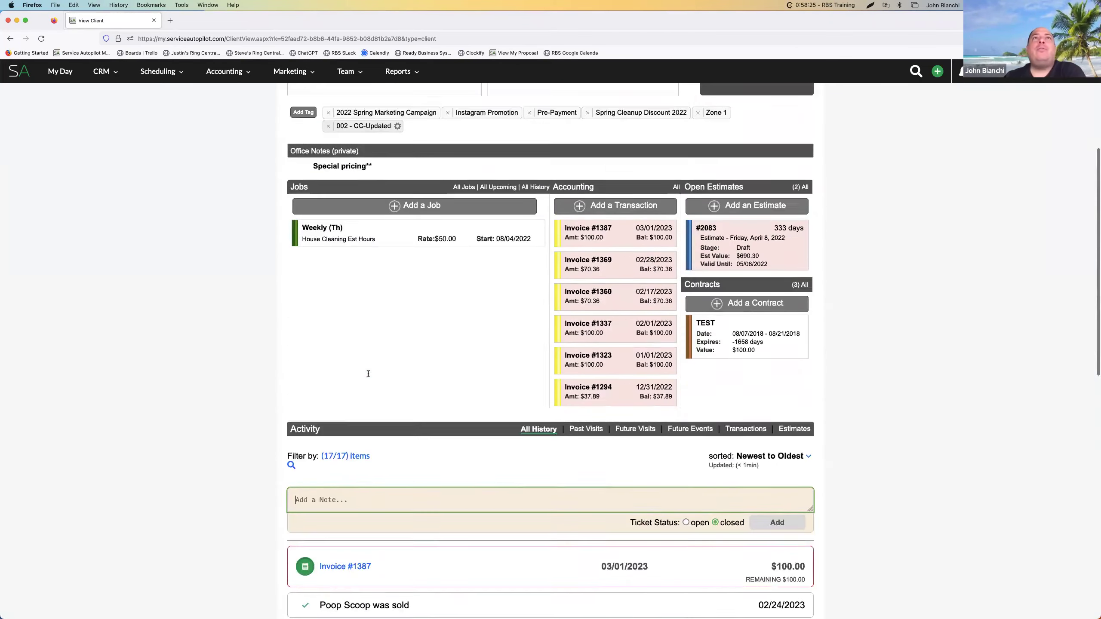
pyautogui.scroll(-10, 370, 374)
pyautogui.scroll(-2, 506, 257)
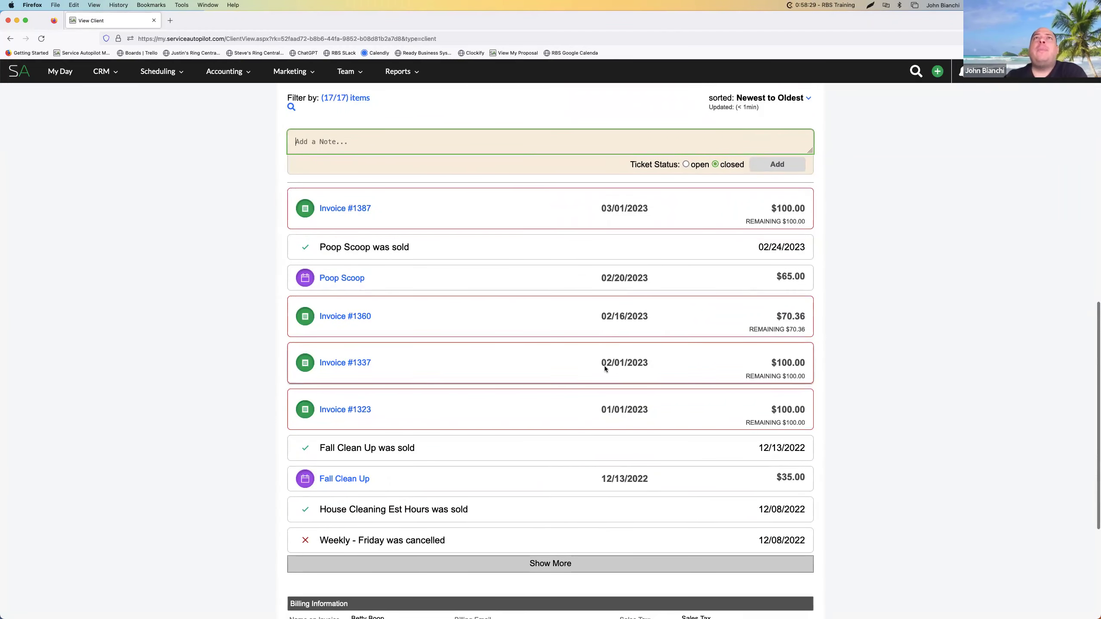
pyautogui.scroll(3, 685, 192)
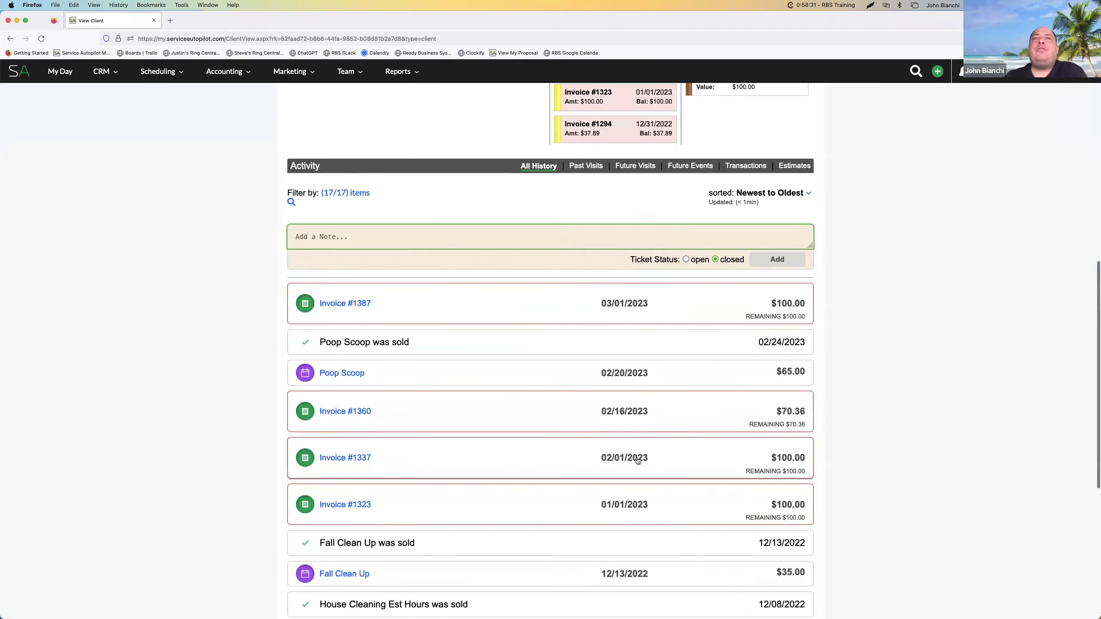
pyautogui.scroll(-4, 573, 515)
pyautogui.click(561, 528)
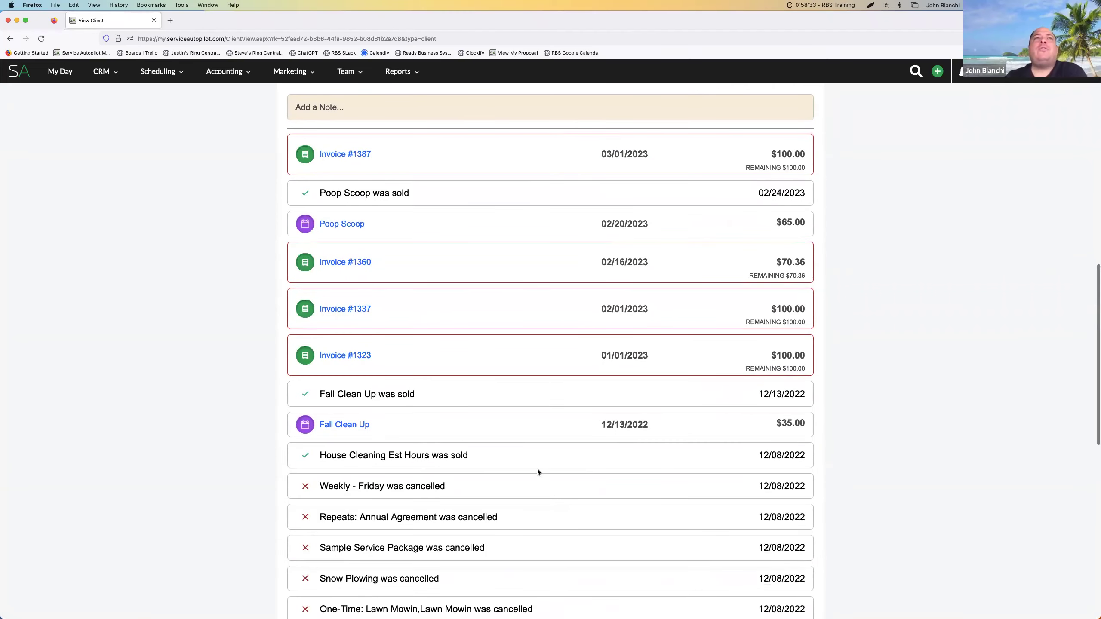
# Scroll back up to the client header and open the additional client actions menu.
pyautogui.scroll(-15, 537, 469)
pyautogui.scroll(20, 484, 330)
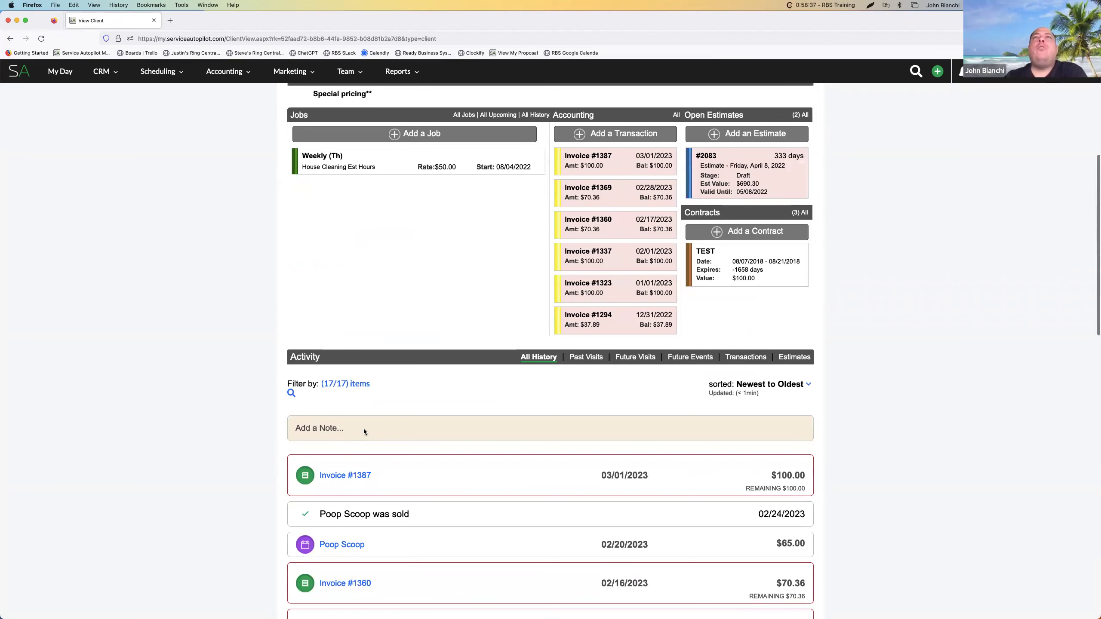
pyautogui.scroll(7, 366, 429)
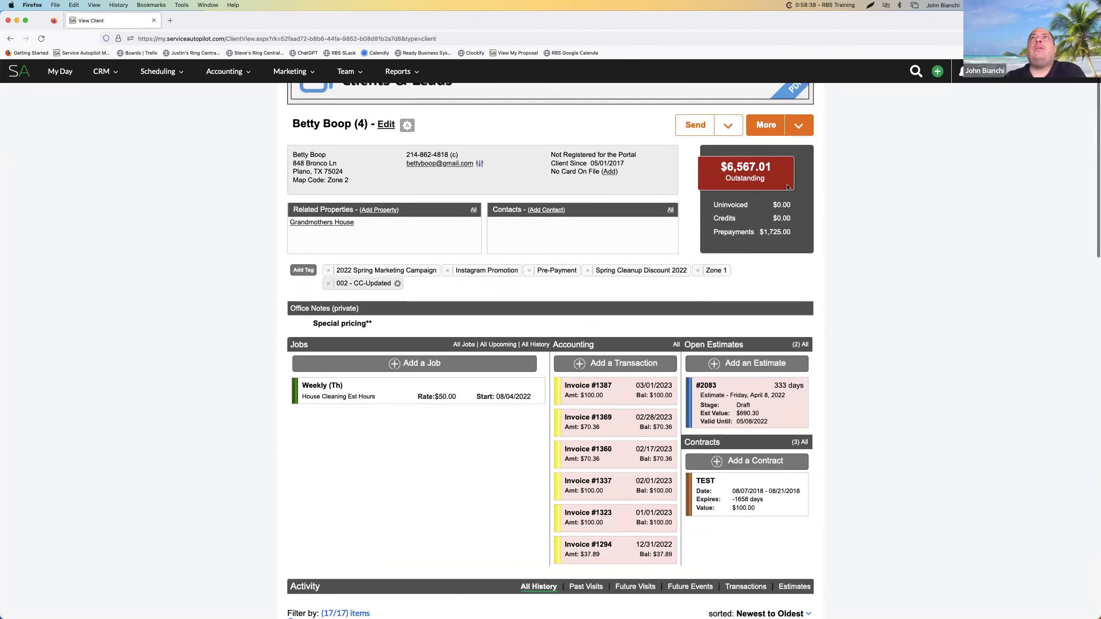
pyautogui.click(803, 132)
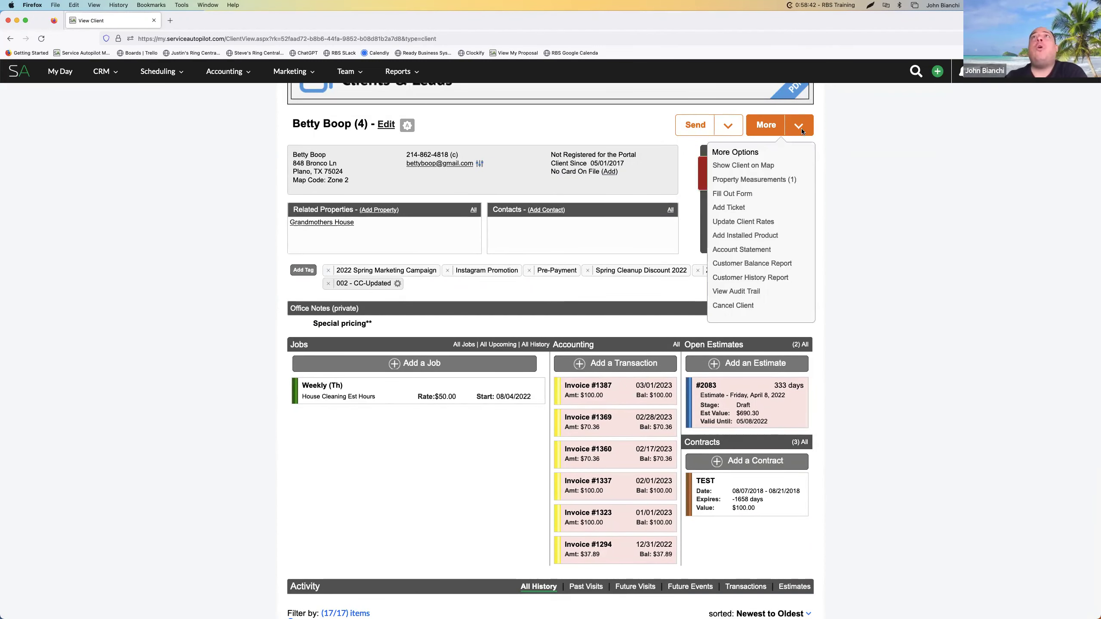
pyautogui.click(729, 208)
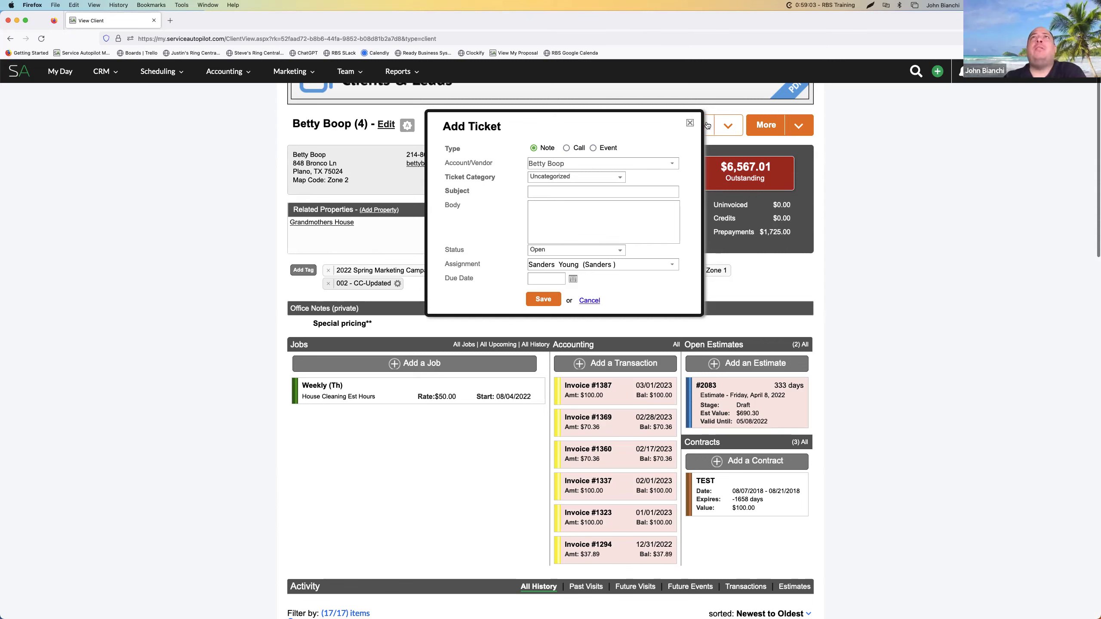
pyautogui.click(690, 123)
pyautogui.click(937, 71)
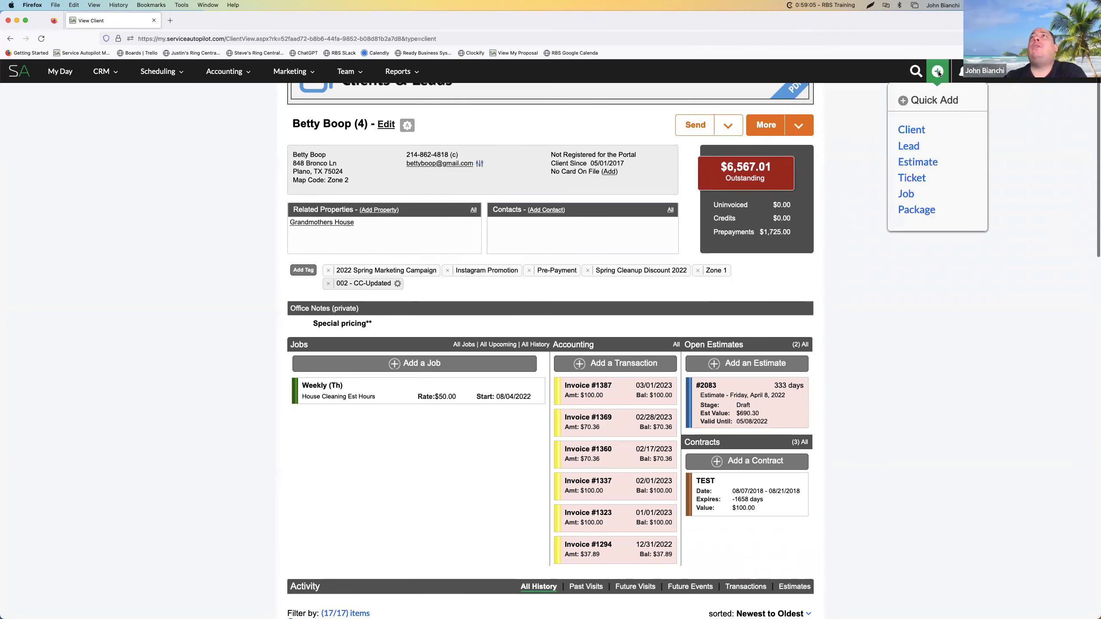
pyautogui.click(917, 179)
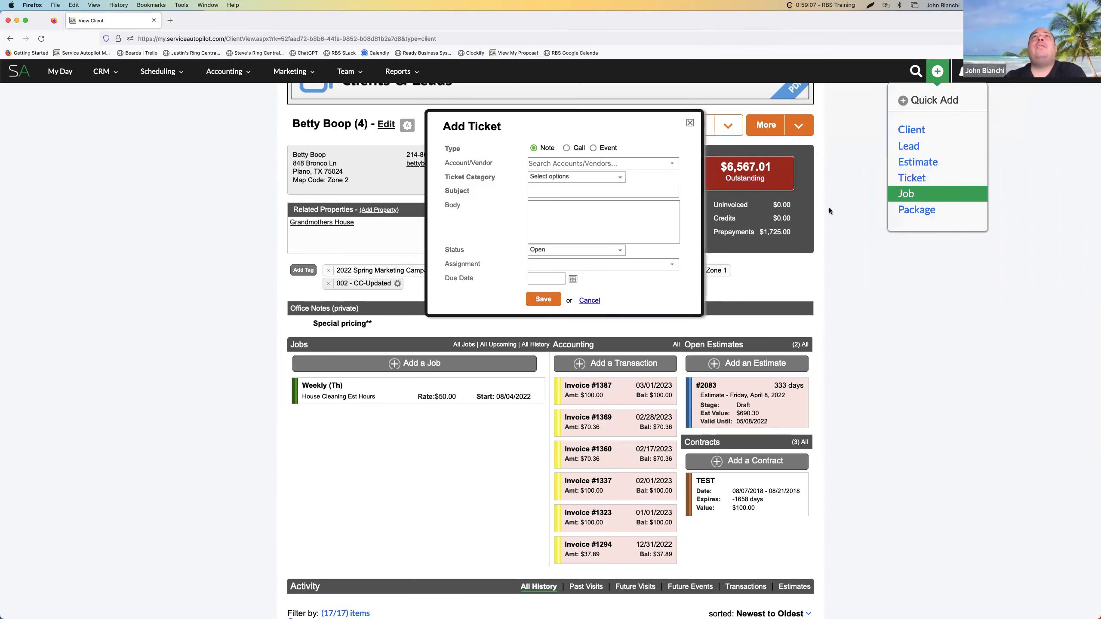
pyautogui.click(630, 163)
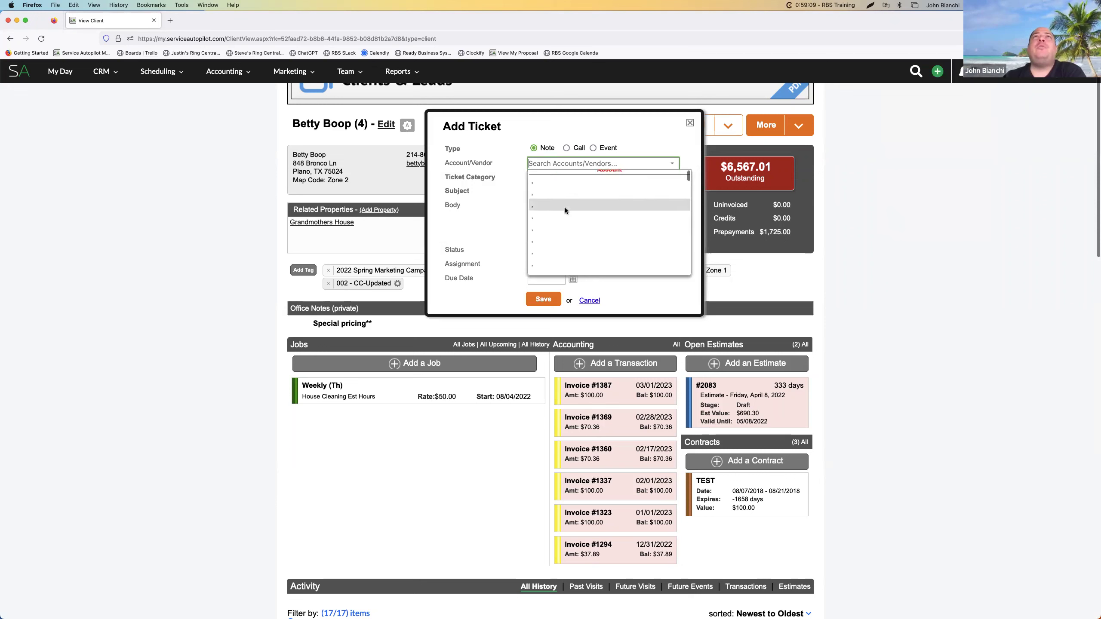
pyautogui.scroll(-5, 564, 208)
pyautogui.scroll(5, 561, 209)
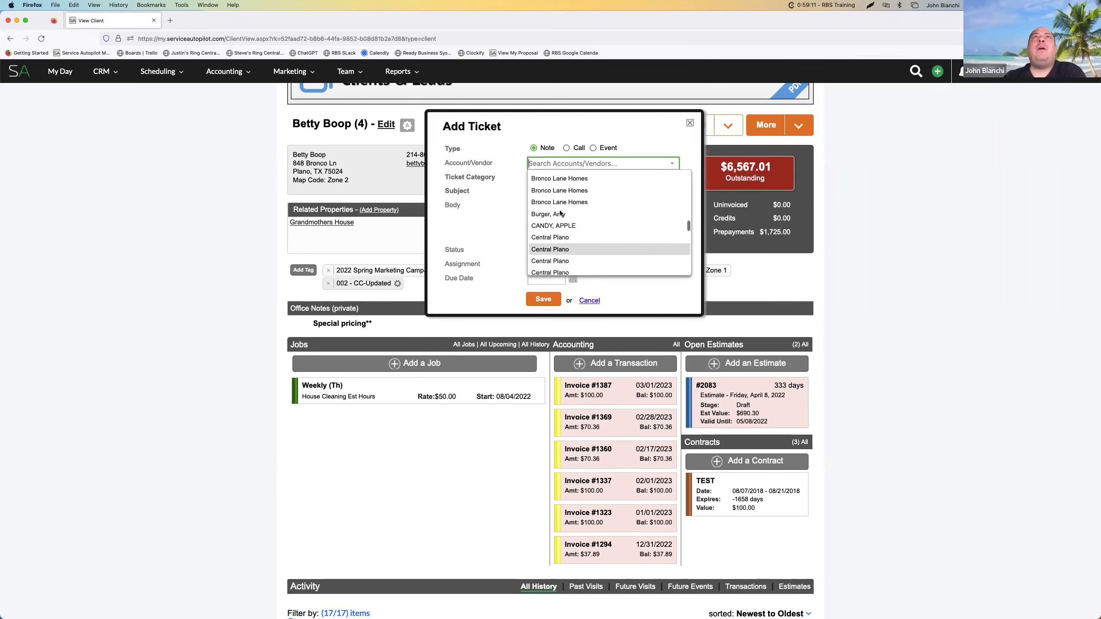
pyautogui.scroll(2, 559, 210)
pyautogui.click(559, 210)
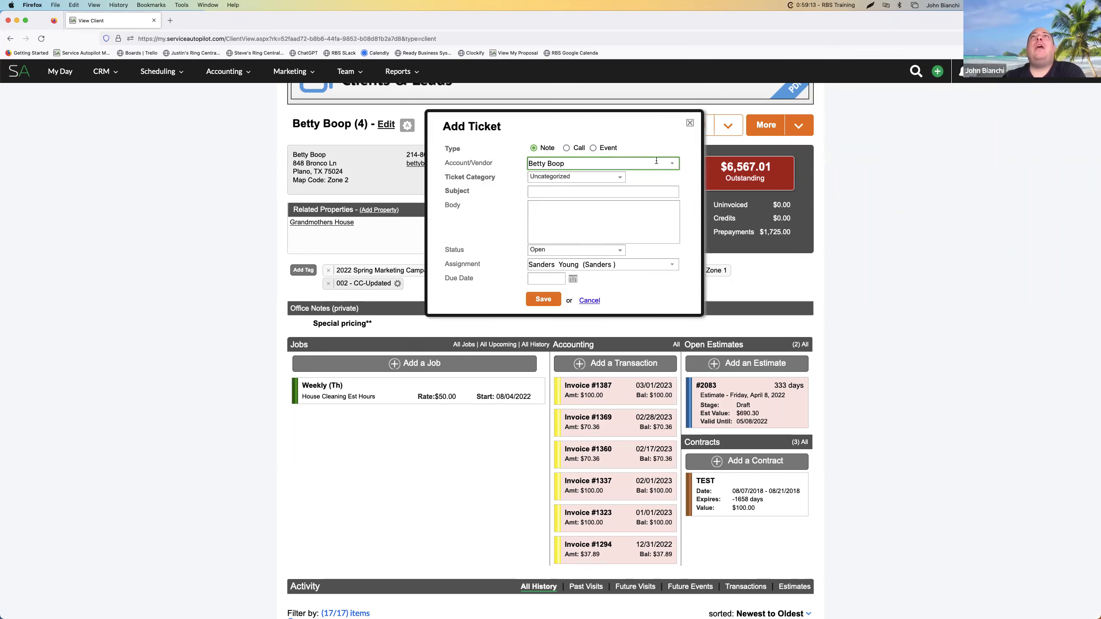
pyautogui.scroll(-5, 562, 226)
pyautogui.click(566, 213)
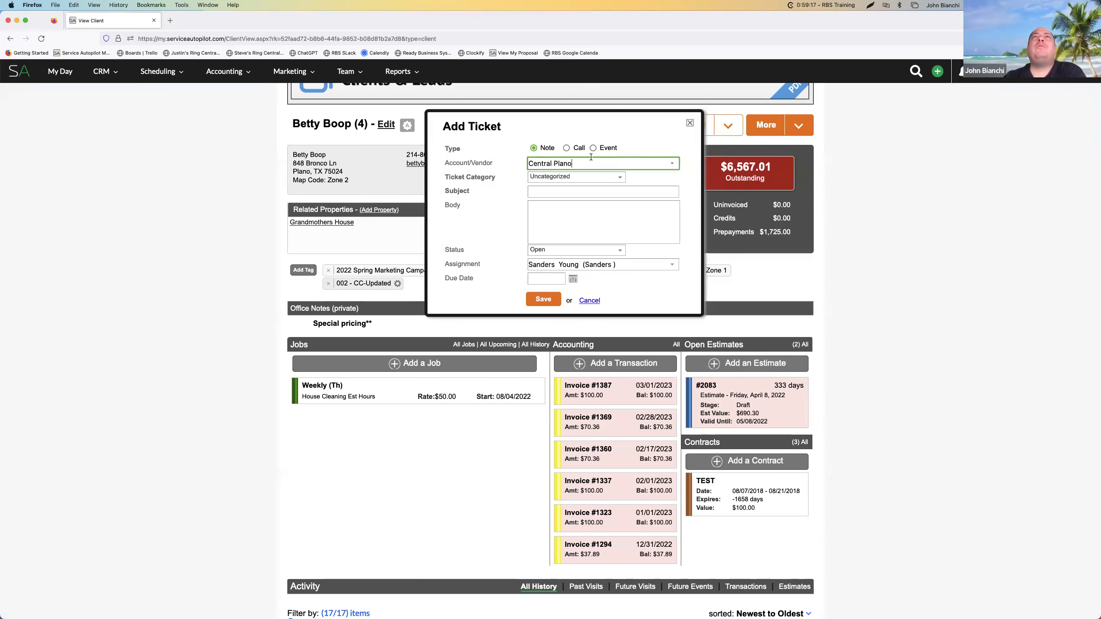
pyautogui.click(690, 123)
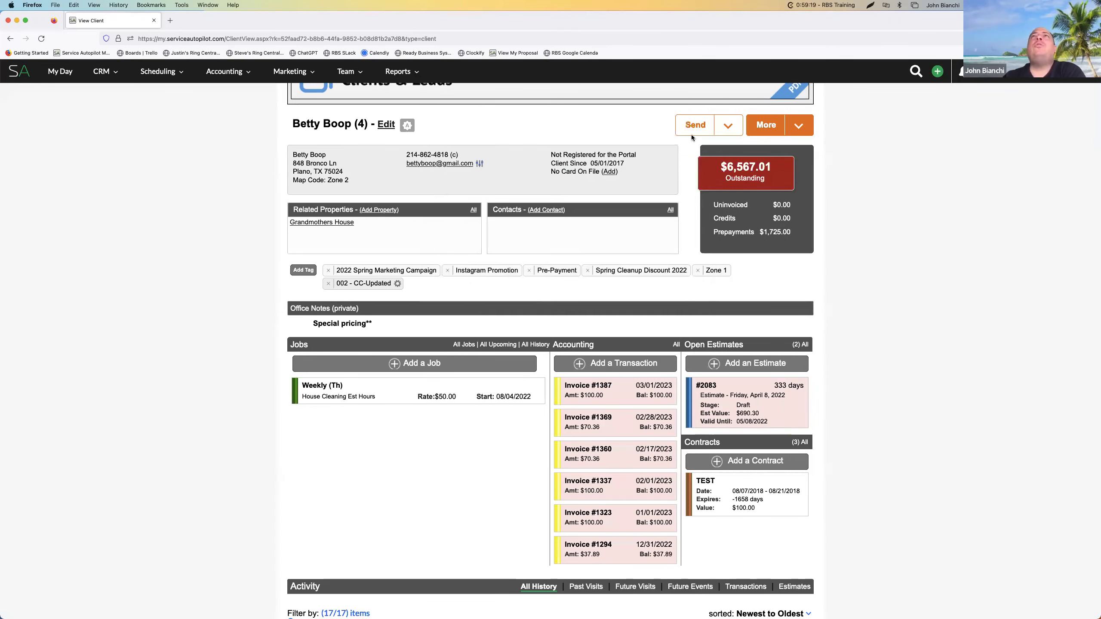
pyautogui.click(799, 127)
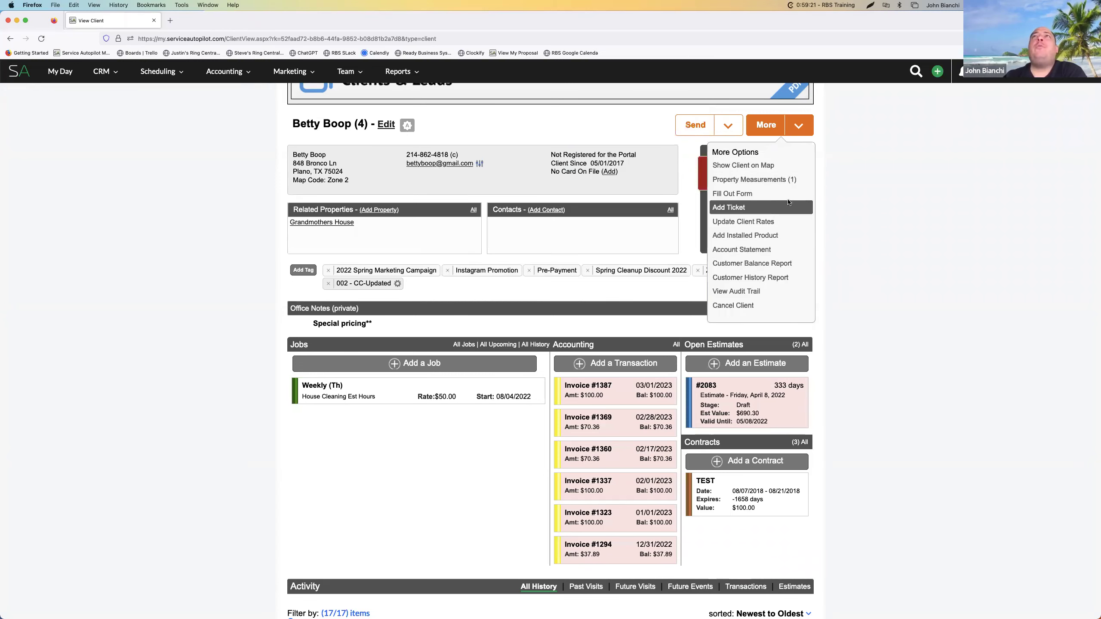
pyautogui.scroll(3, 763, 141)
pyautogui.scroll(-1, 763, 141)
pyautogui.click(769, 167)
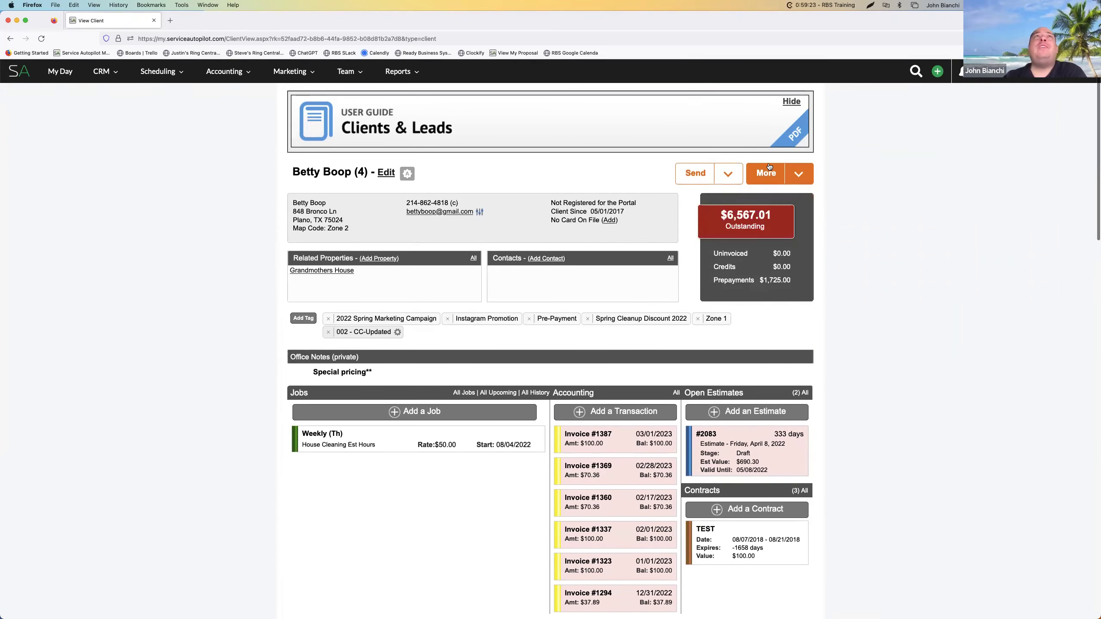
pyautogui.click(795, 175)
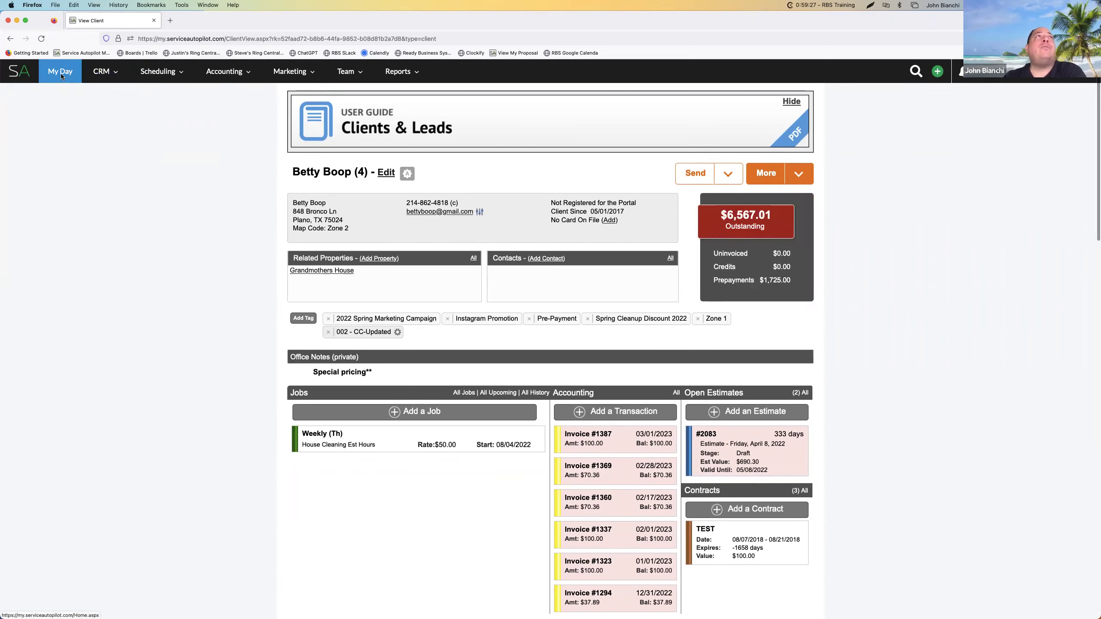
pyautogui.moveTo(104, 71)
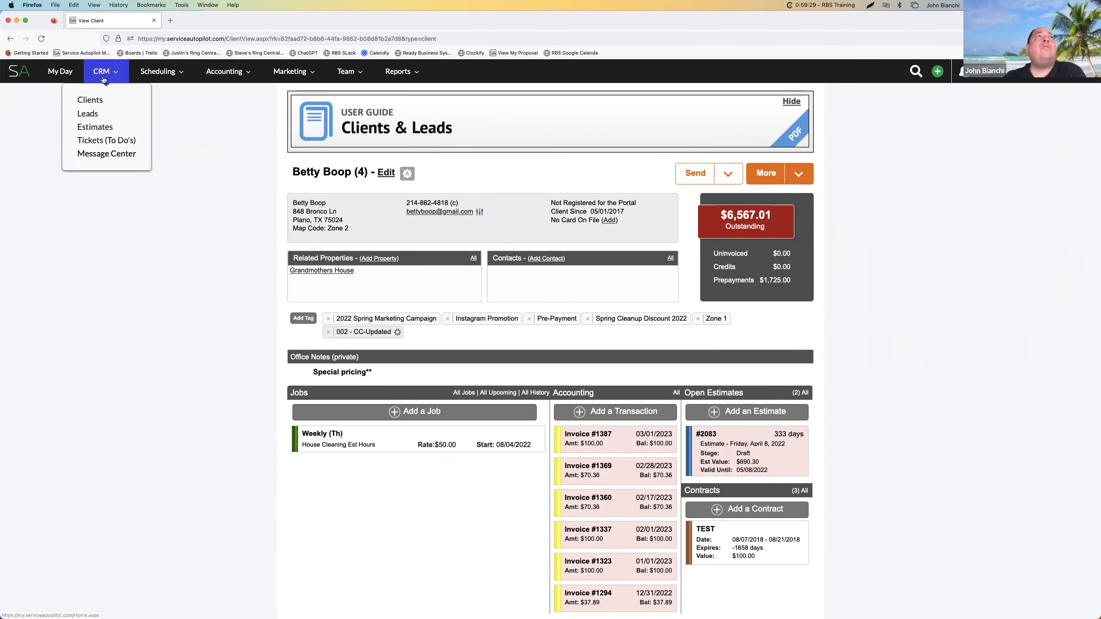
# From CRM > Tickets, open a recent client's account review, start a ticket, then close it.
pyautogui.click(111, 139)
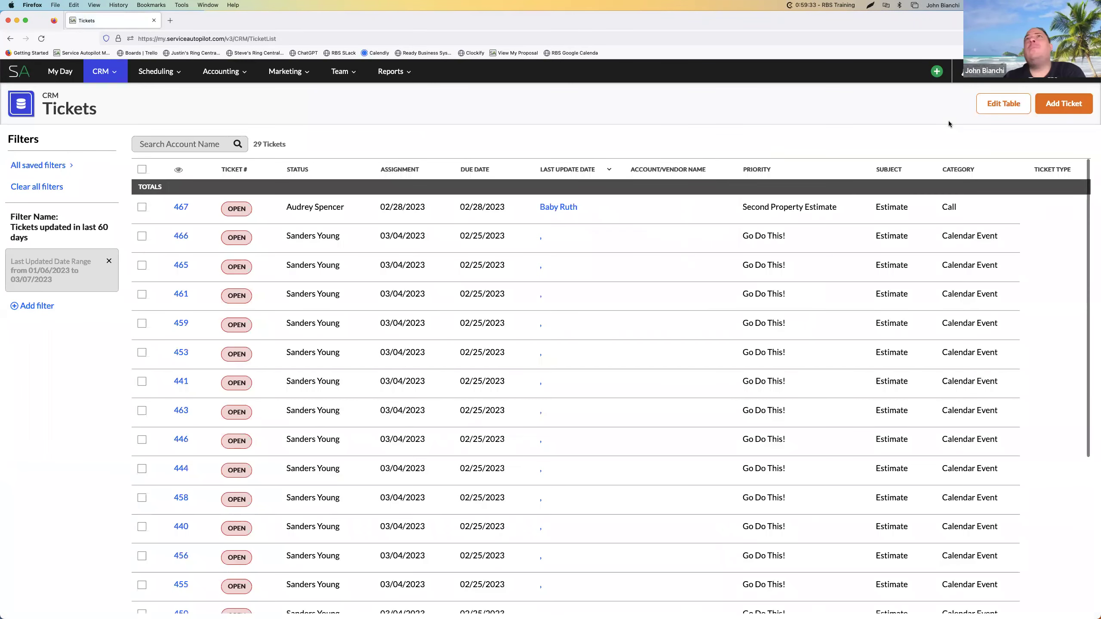
pyautogui.click(916, 73)
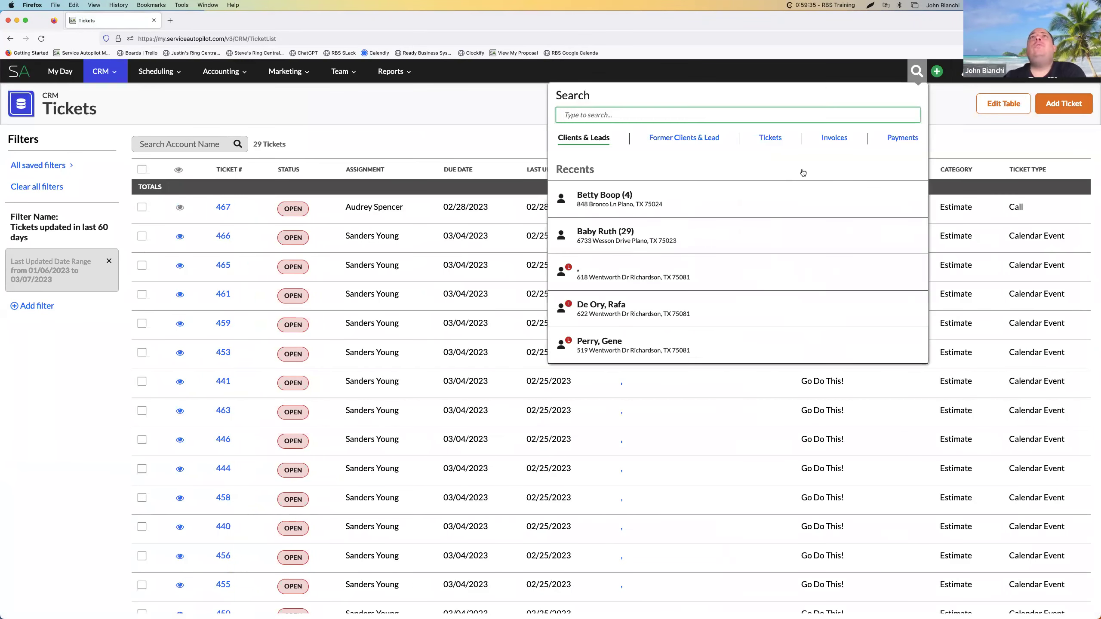
pyautogui.click(634, 211)
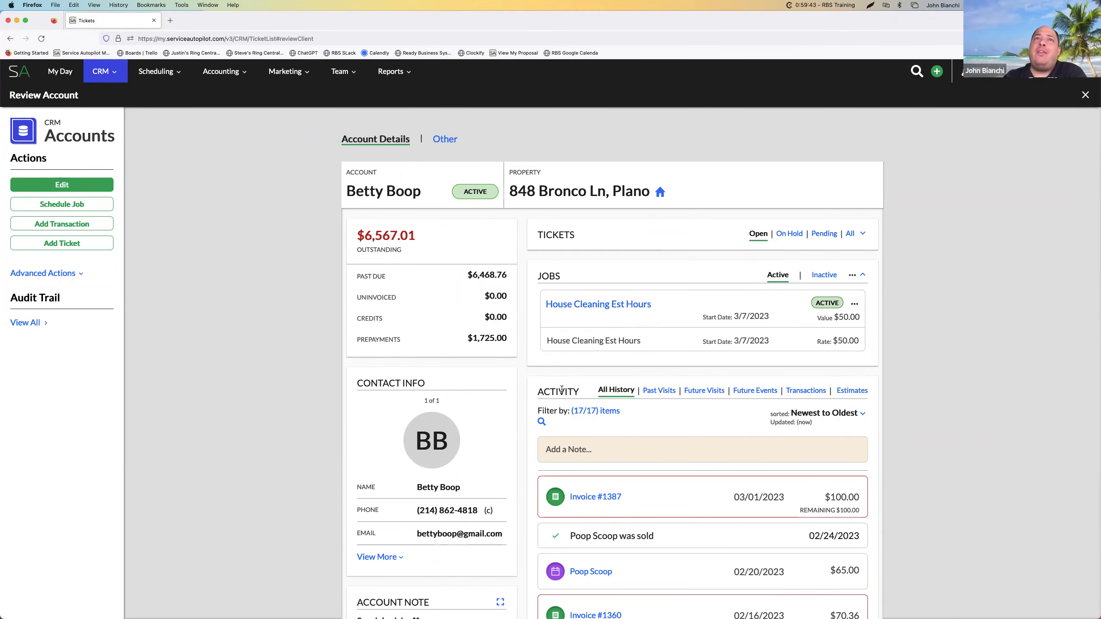
pyautogui.click(601, 450)
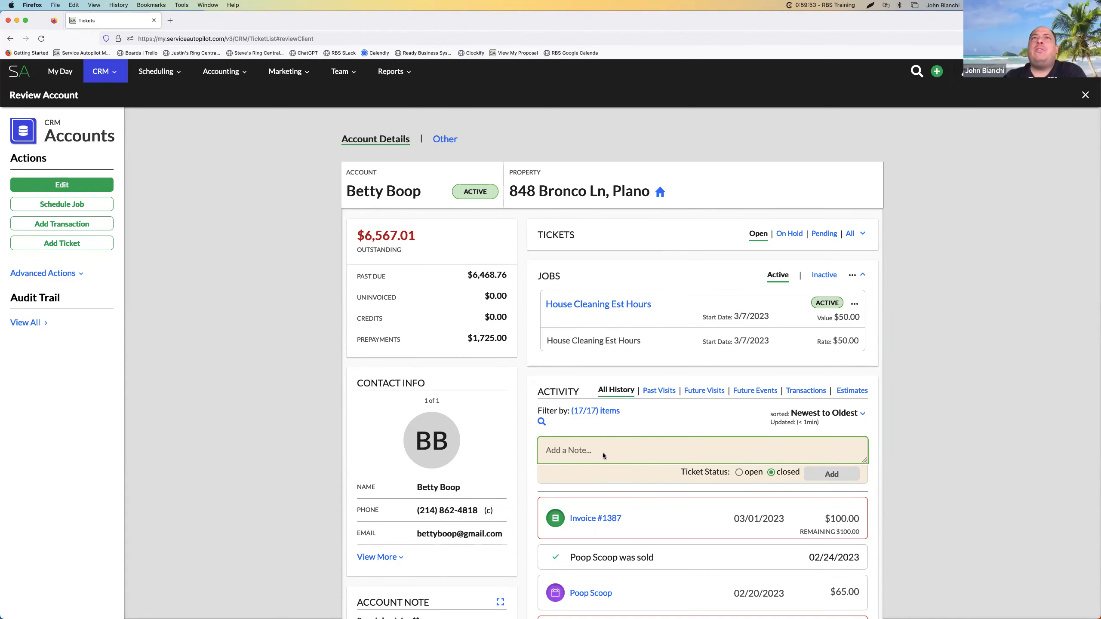
pyautogui.click(73, 244)
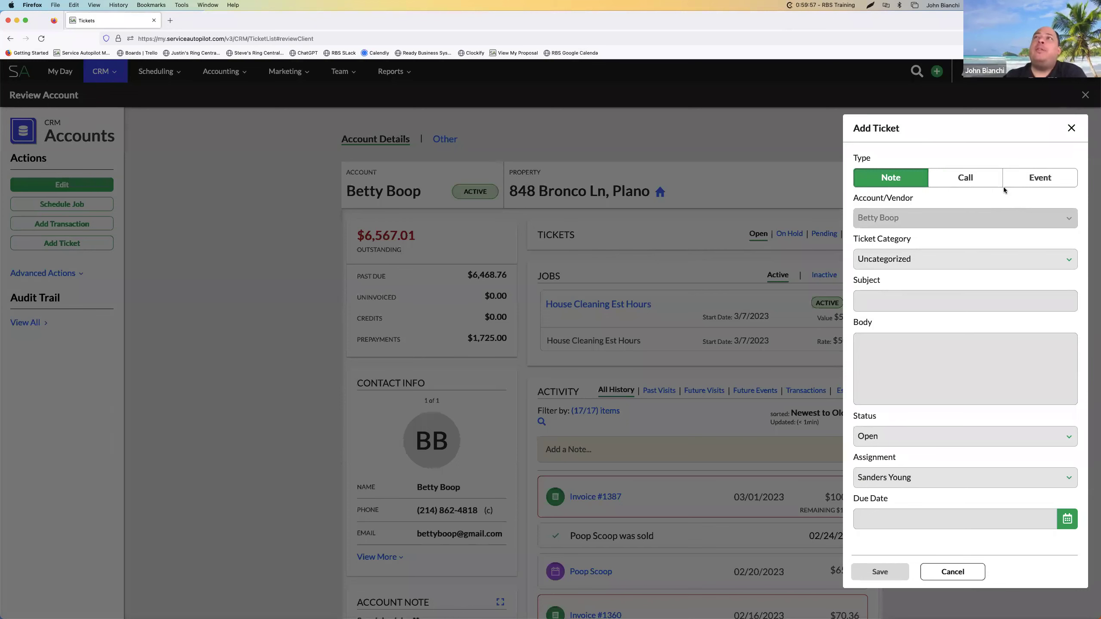
pyautogui.click(1070, 129)
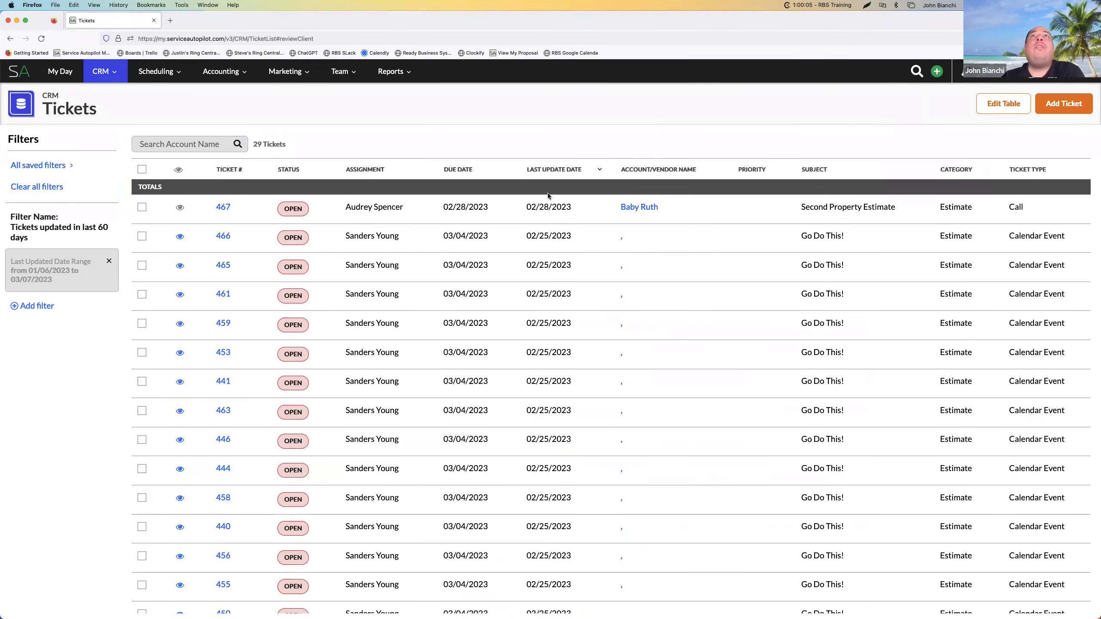
# Open the account linked to ticket 467, then open the Quick Add menu.
pyautogui.click(645, 214)
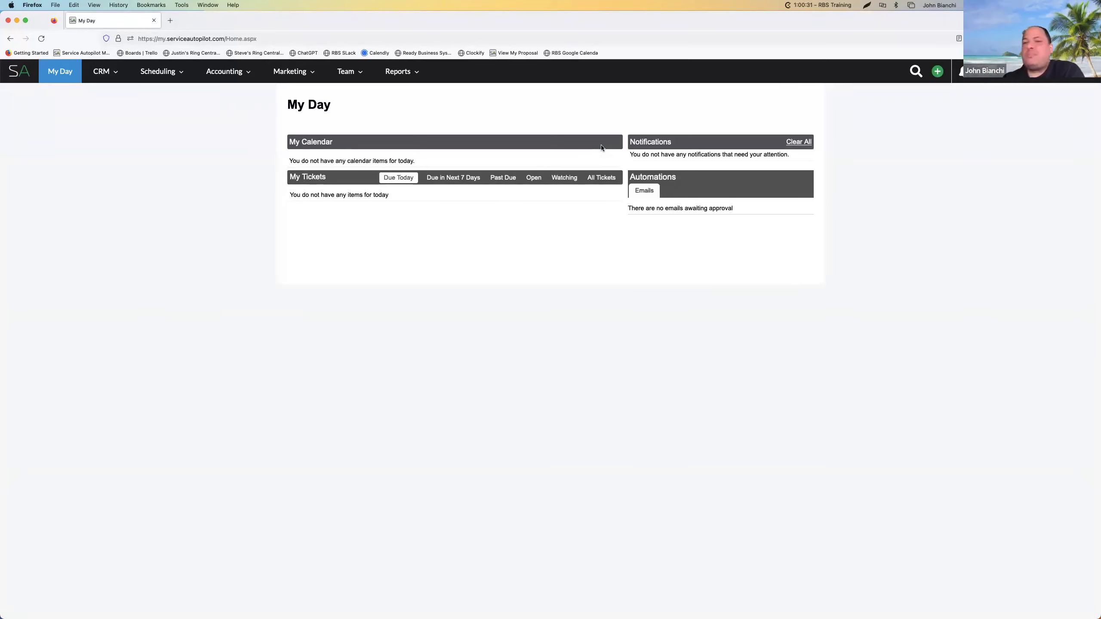
pyautogui.click(937, 77)
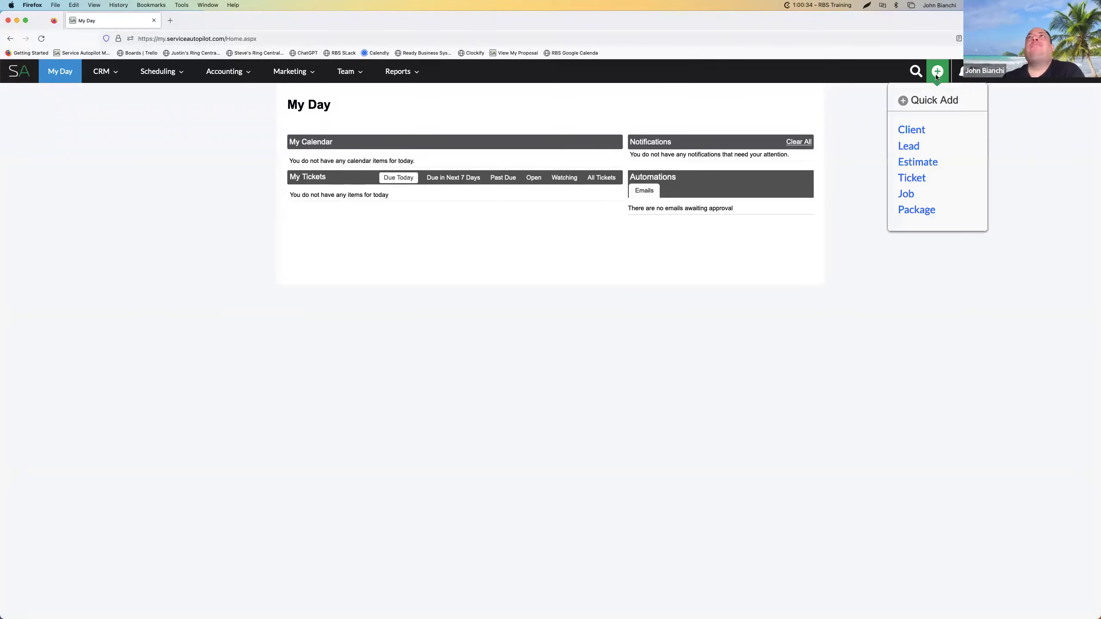
# Start a new ticket from Quick Add and switch it to an event.
pyautogui.click(918, 182)
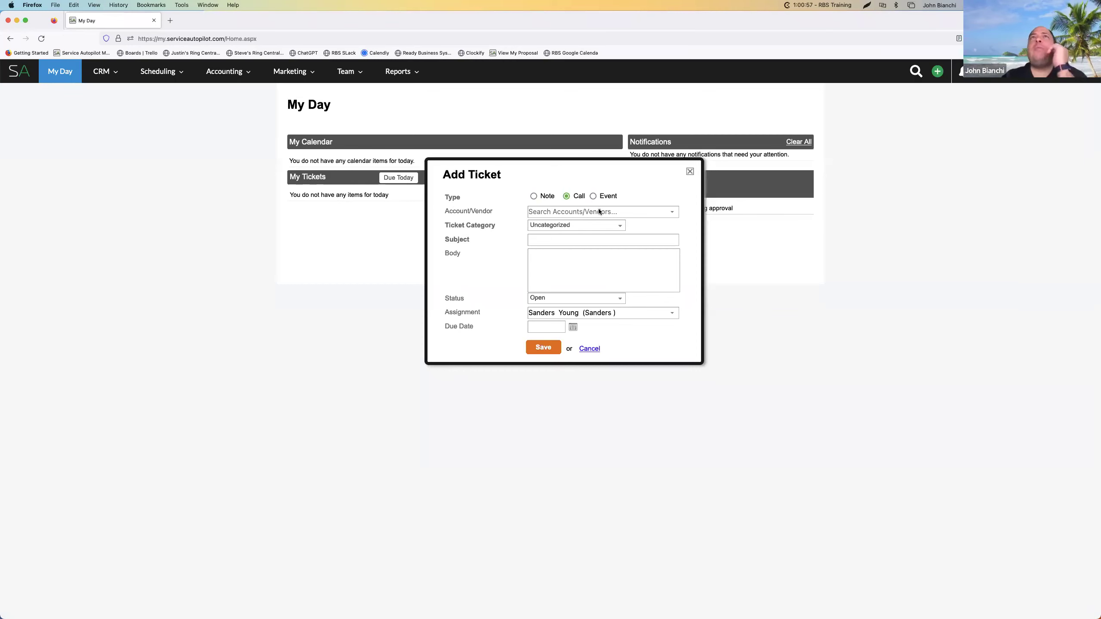
pyautogui.click(592, 196)
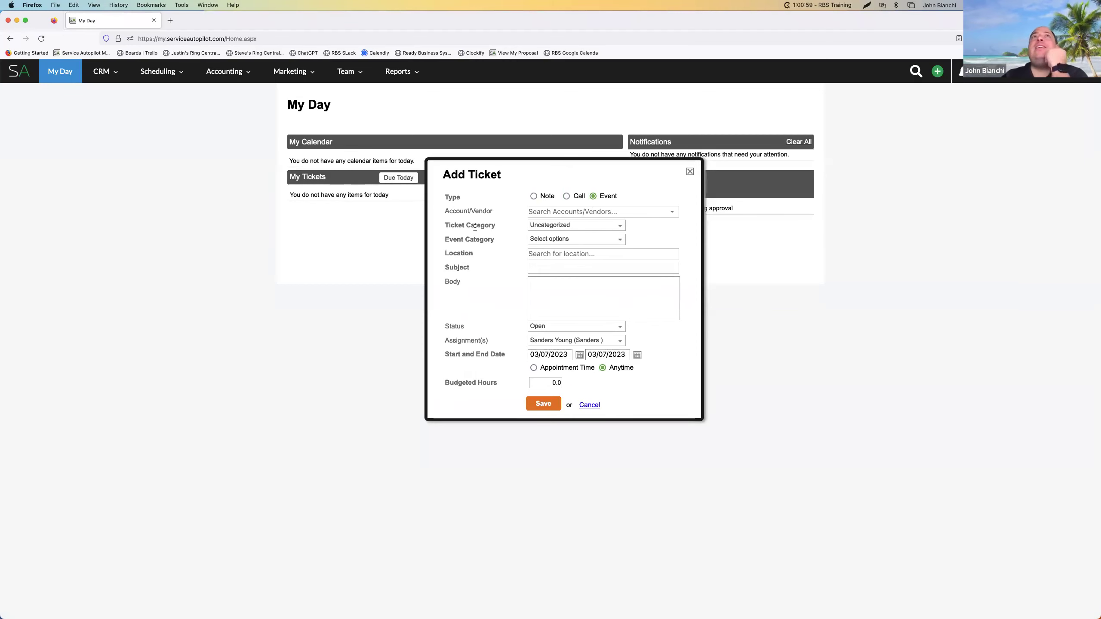
pyautogui.click(576, 225)
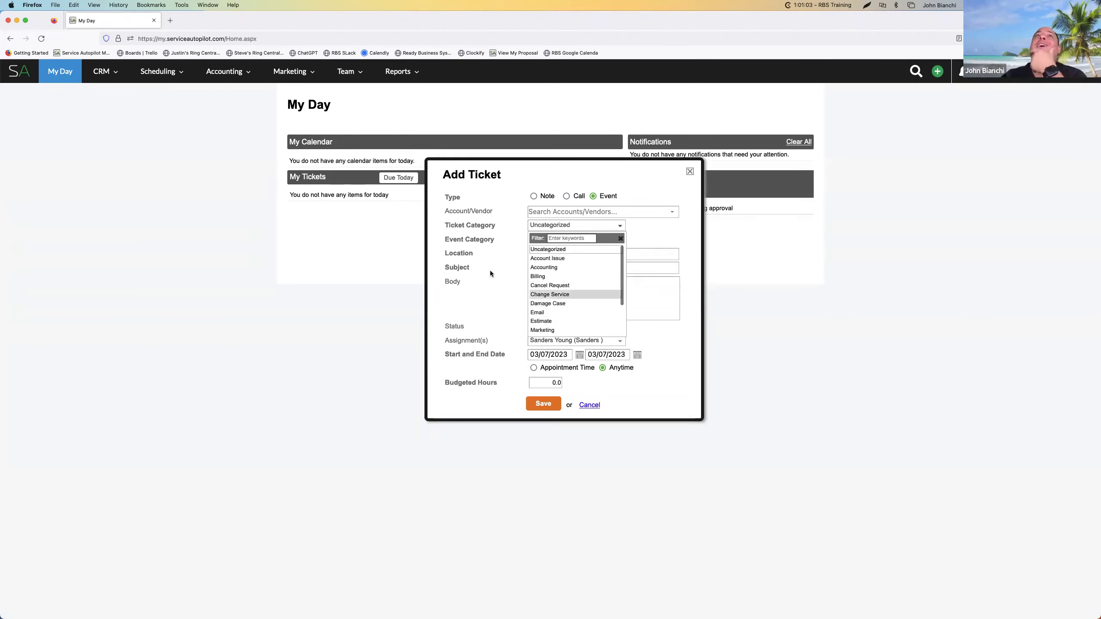
pyautogui.click(576, 239)
# Browse the Event Category dropdown and follow its settings link into a new tab.
pyautogui.click(576, 239)
pyautogui.press('Up')
pyautogui.press('Up')
pyautogui.press('Up')
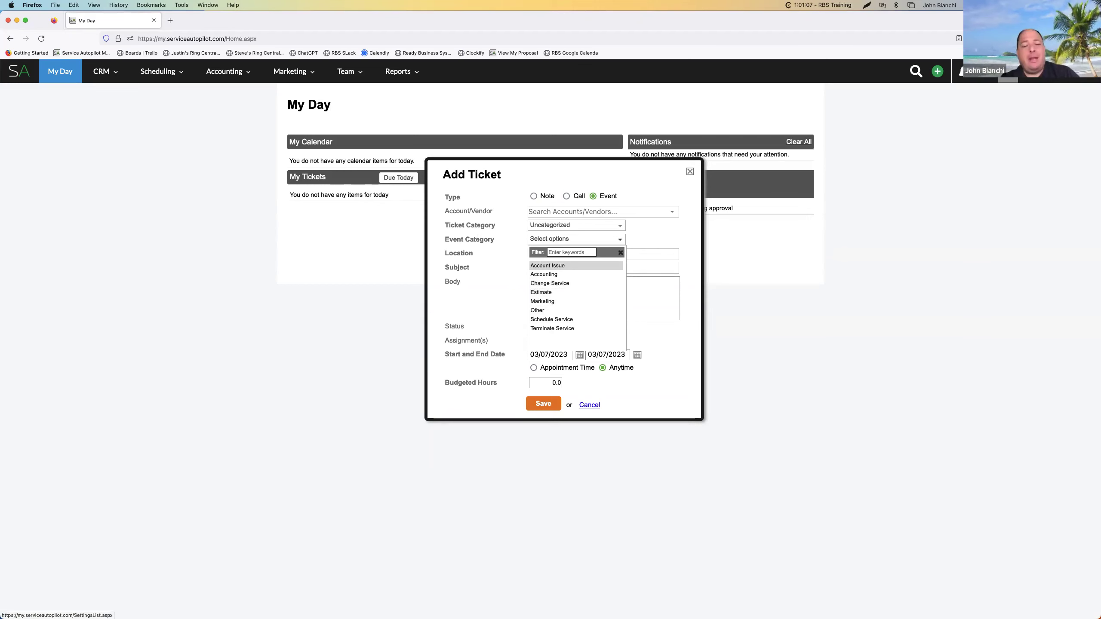
pyautogui.keyDown('super'); pyautogui.click(469, 239); pyautogui.keyUp('super')
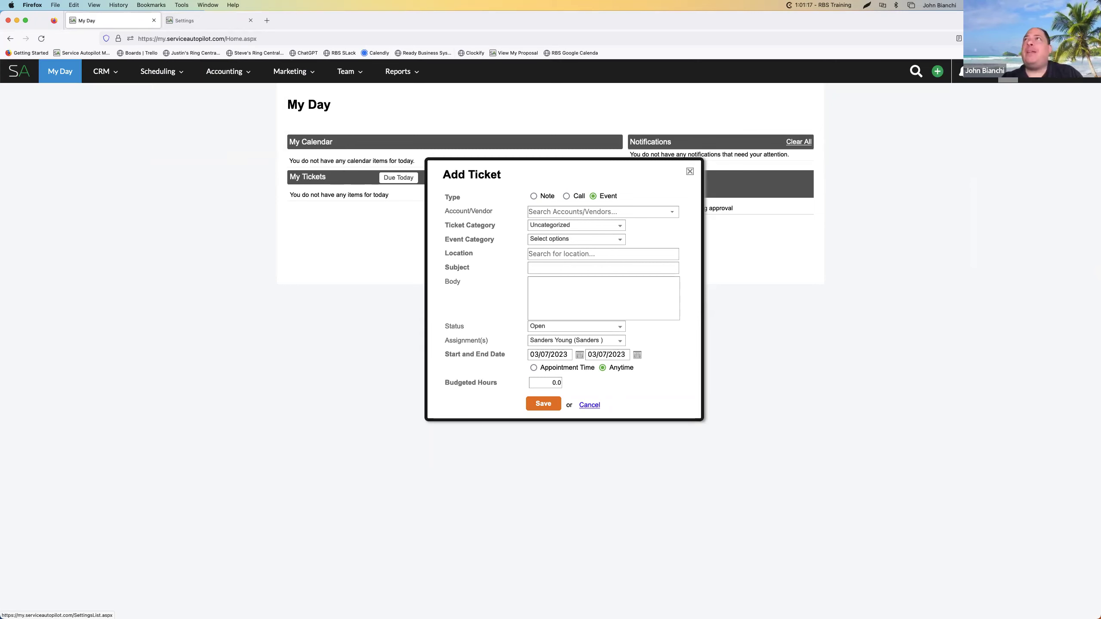
# Search Settings for 'eve' to review the eight Calendar Event Categories, then return to the Add Ticket tab.
pyautogui.click(200, 20)
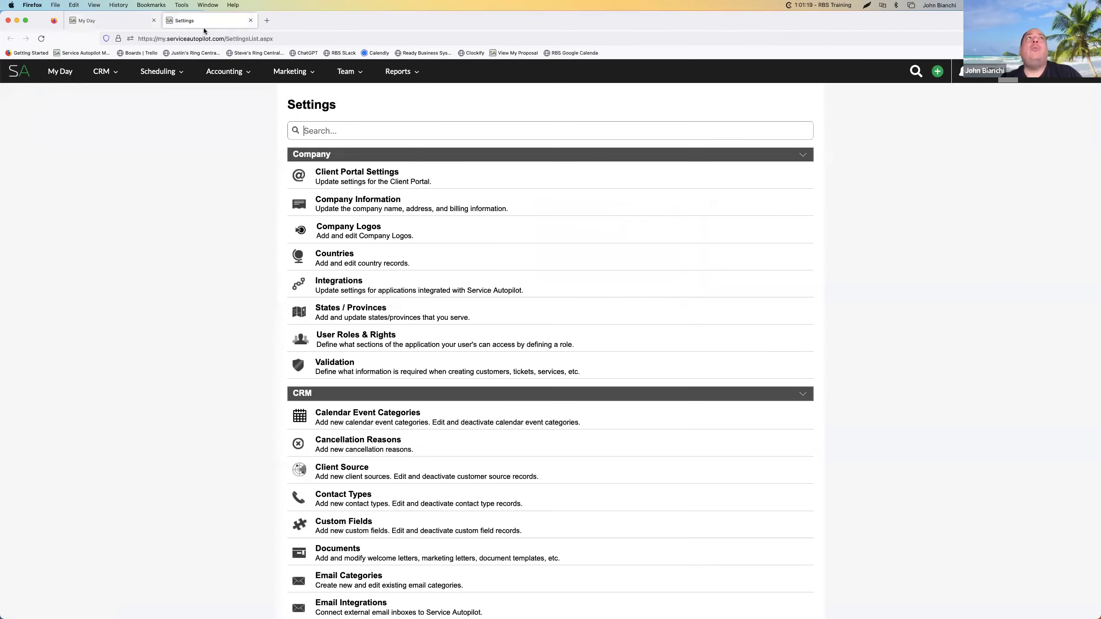
pyautogui.click(110, 20)
pyautogui.click(182, 21)
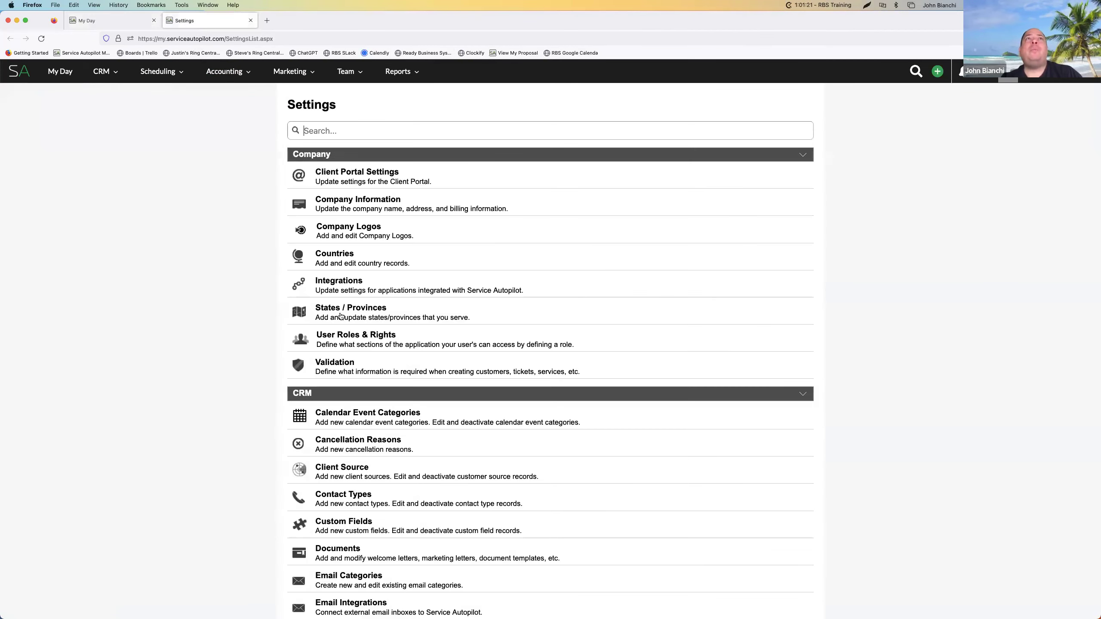
pyautogui.write('eve')
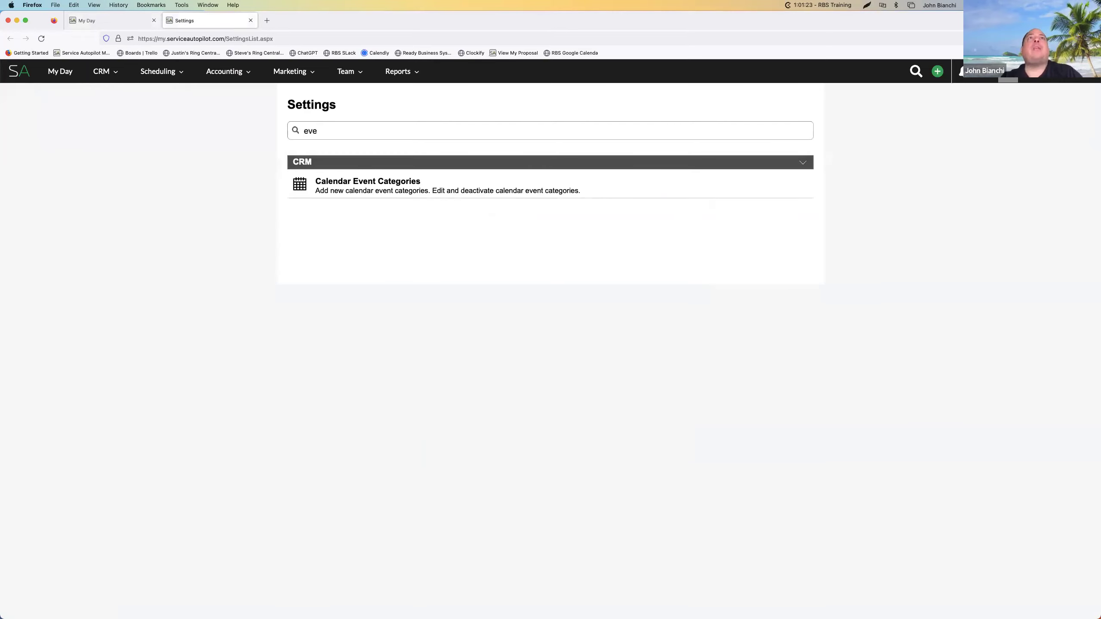
pyautogui.click(401, 195)
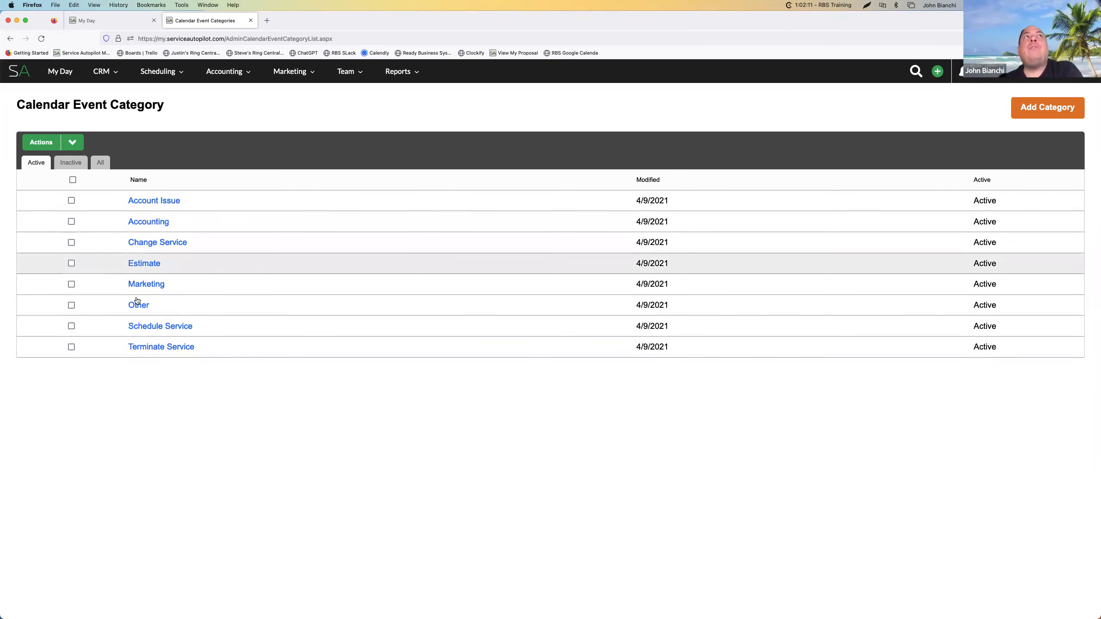
pyautogui.click(108, 20)
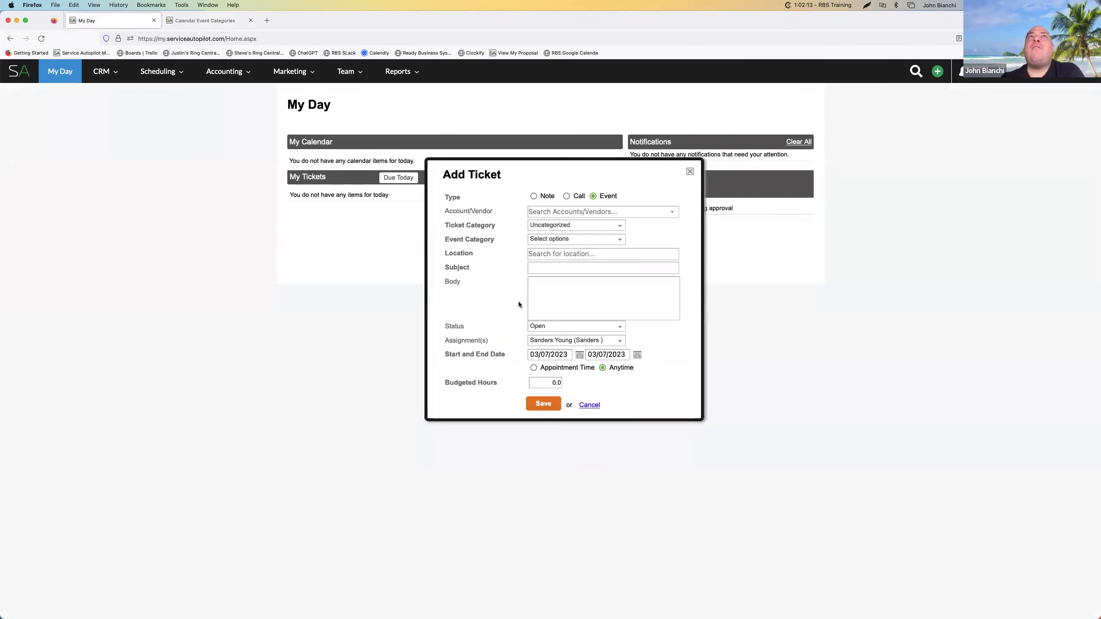
# Set both Ticket Category and Event Category to Estimate.
pyautogui.click(608, 226)
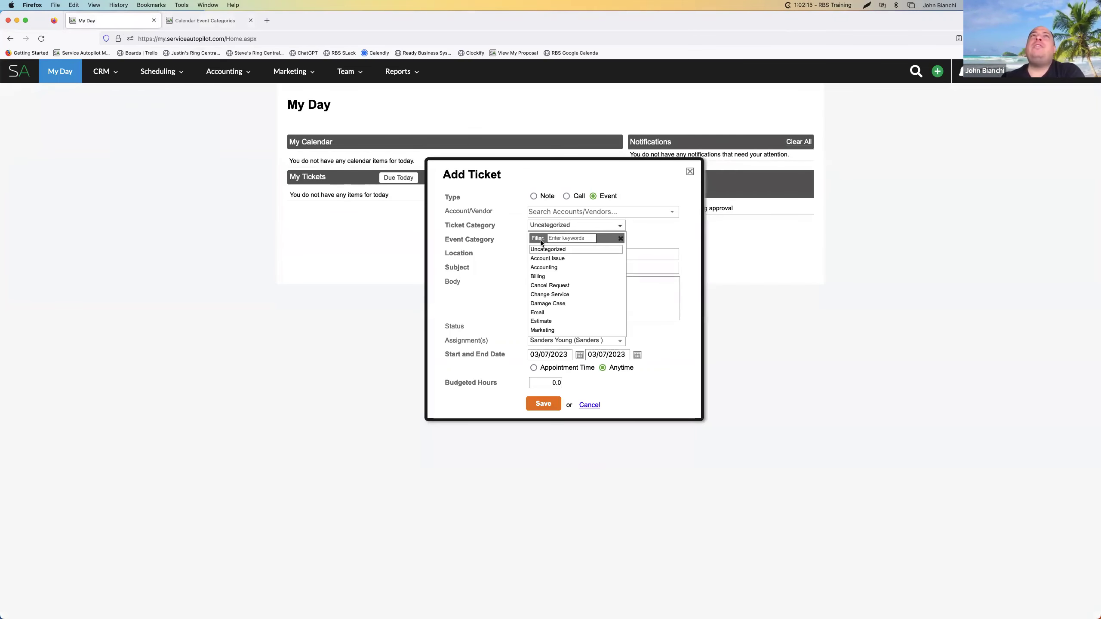
pyautogui.scroll(-2, 553, 280)
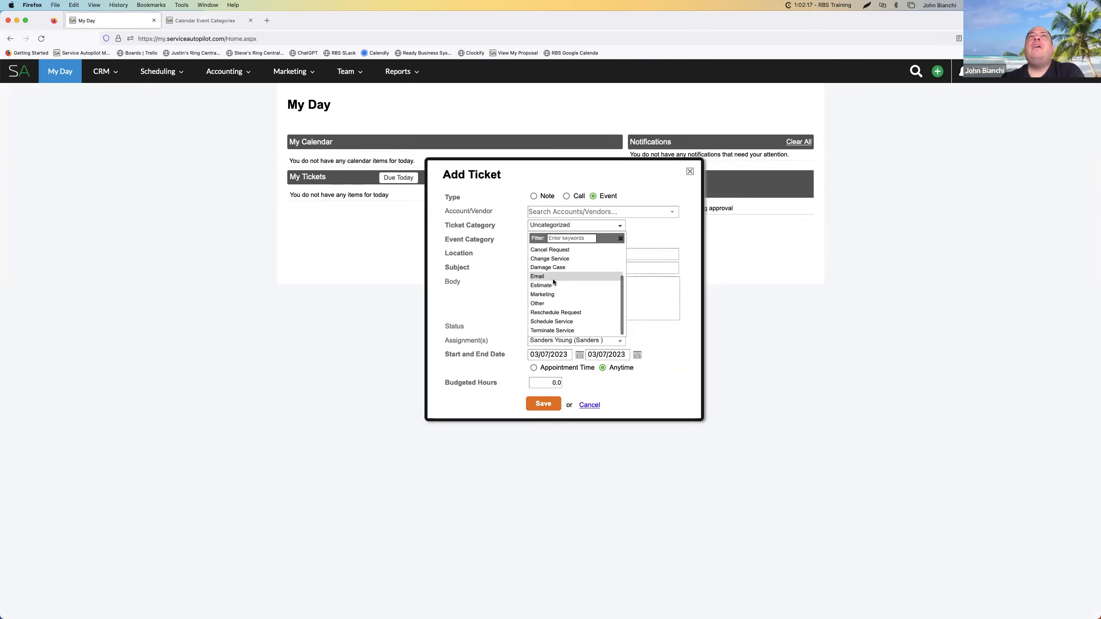
pyautogui.click(552, 283)
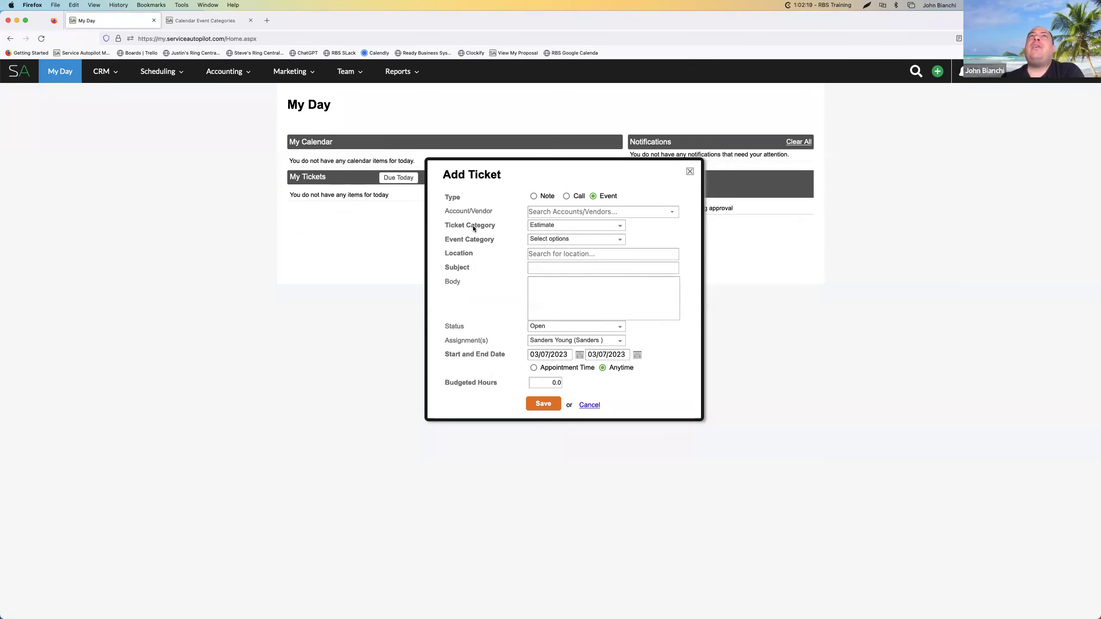
pyautogui.click(557, 240)
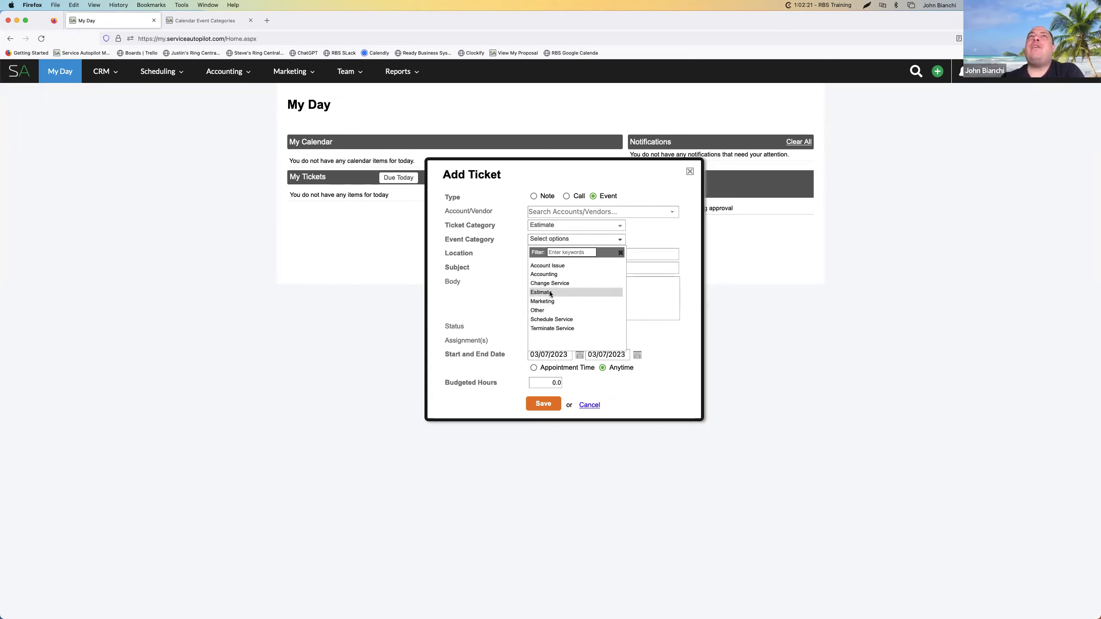
pyautogui.click(550, 292)
pyautogui.click(570, 243)
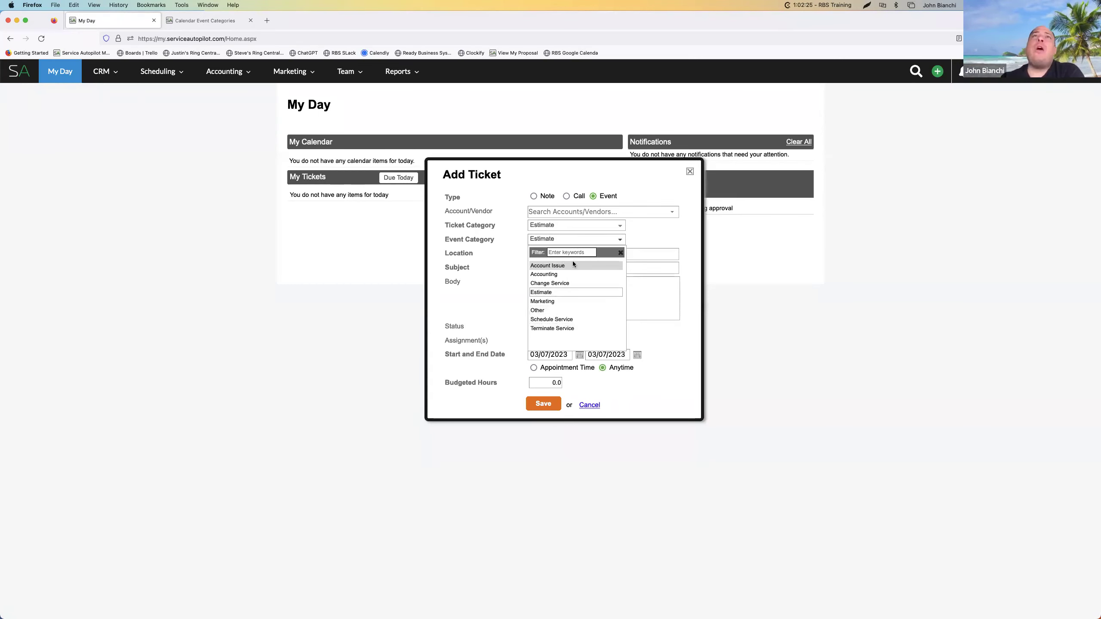
pyautogui.click(618, 242)
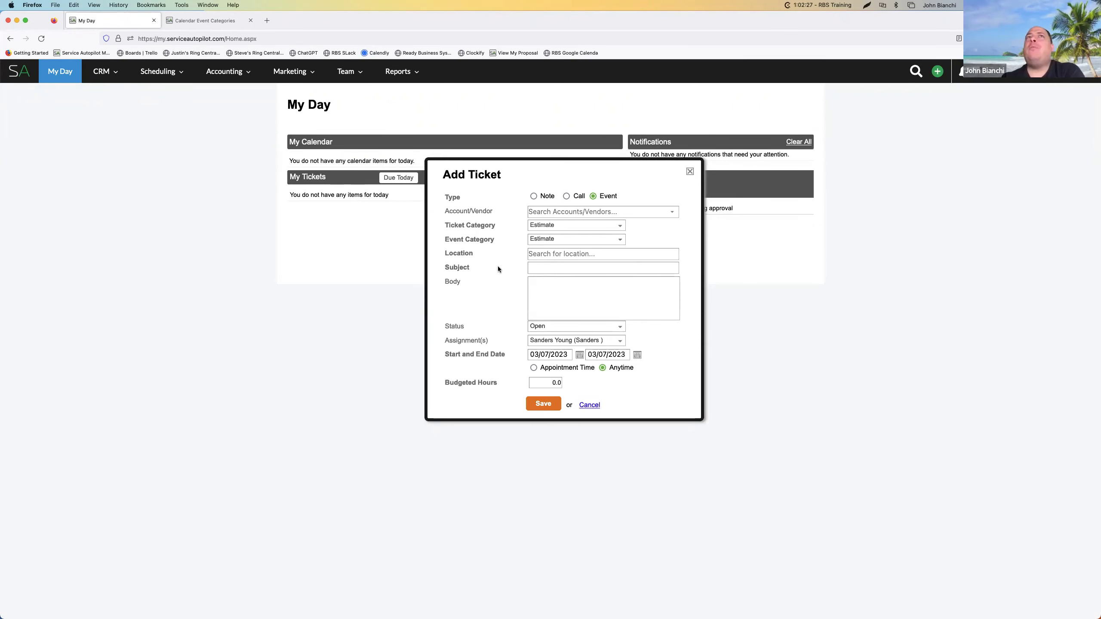
# Choose the customer in Account/Vendor so their address fills the Location.
pyautogui.click(647, 212)
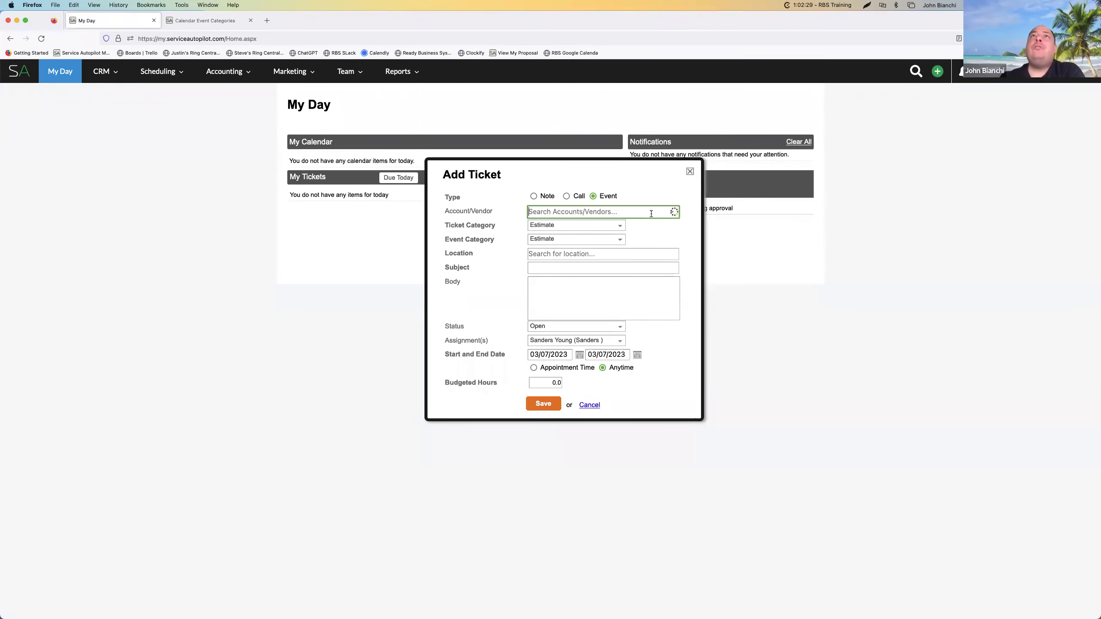
pyautogui.scroll(-5, 585, 256)
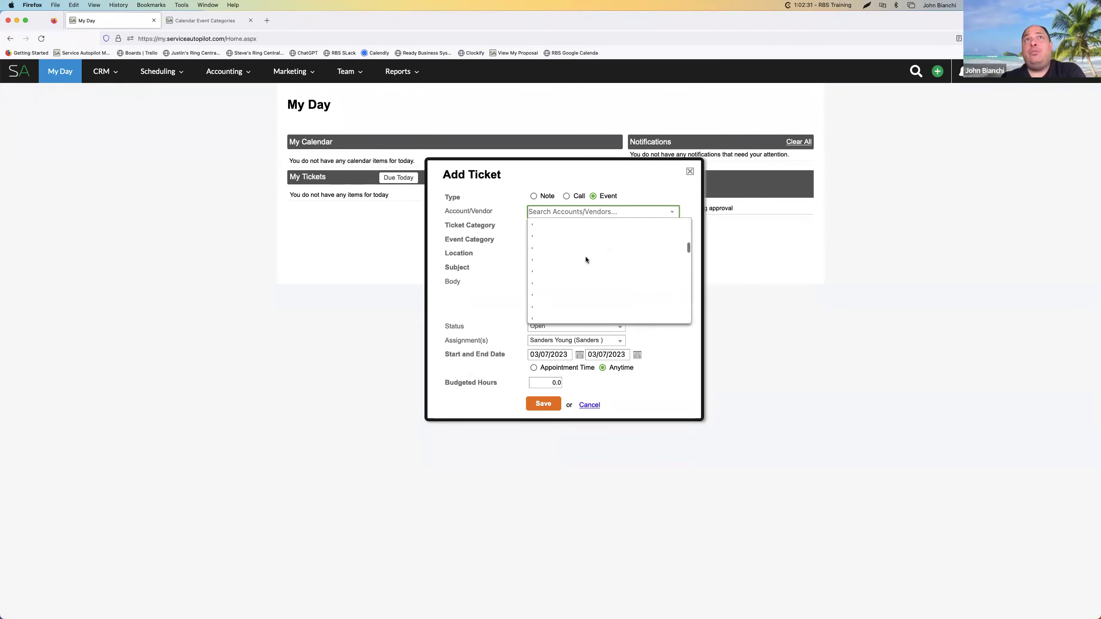
pyautogui.scroll(-3, 586, 259)
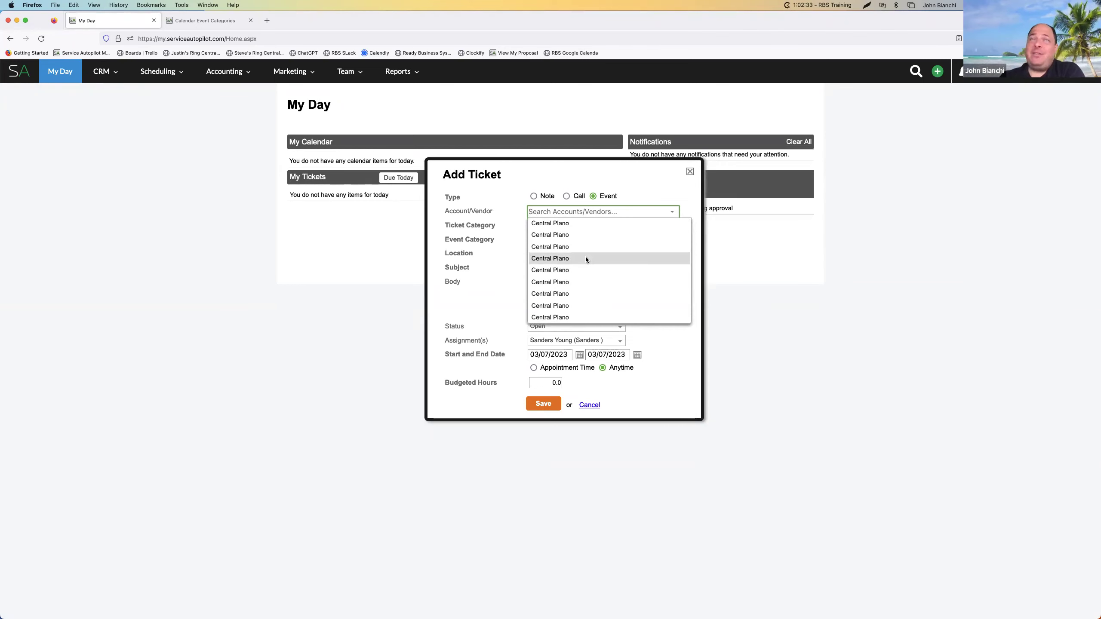
pyautogui.scroll(-5, 586, 259)
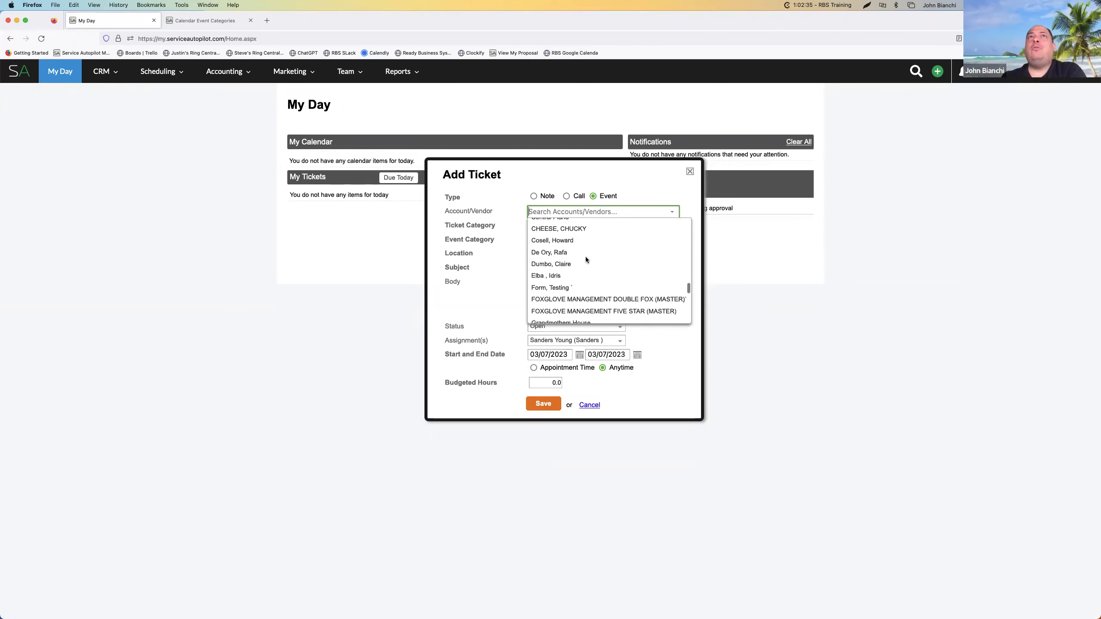
pyautogui.scroll(5, 586, 259)
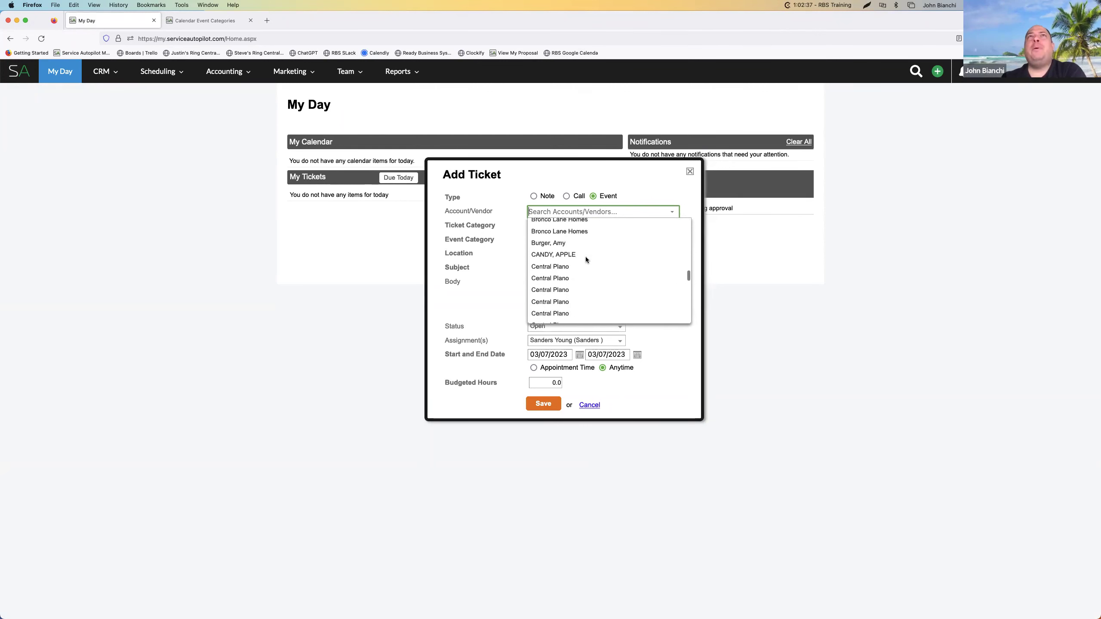
pyautogui.scroll(10, 584, 258)
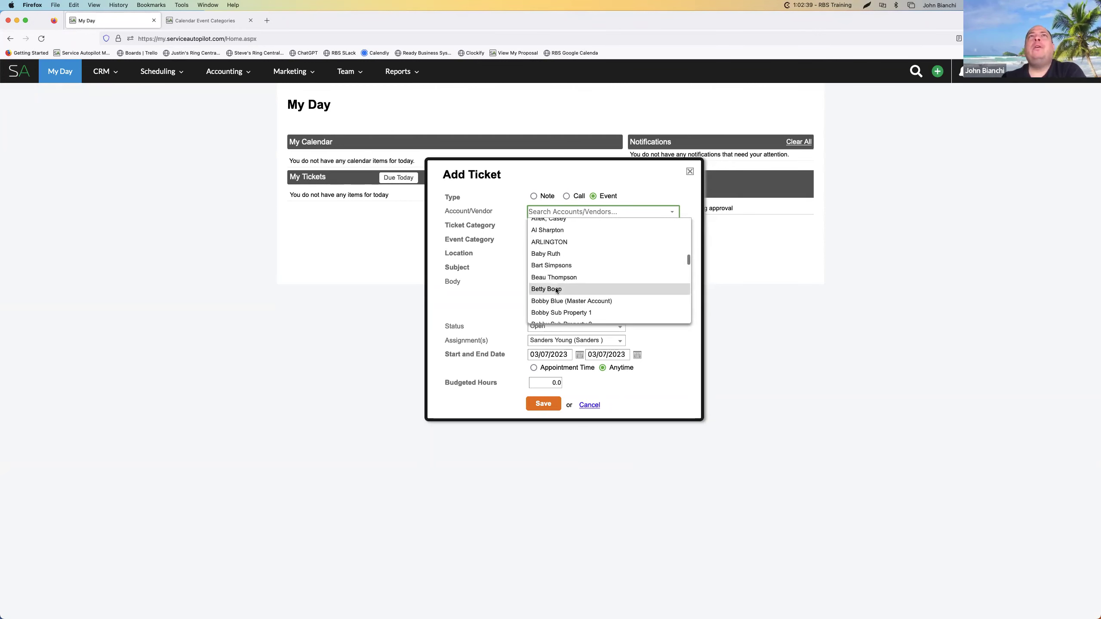
pyautogui.click(564, 289)
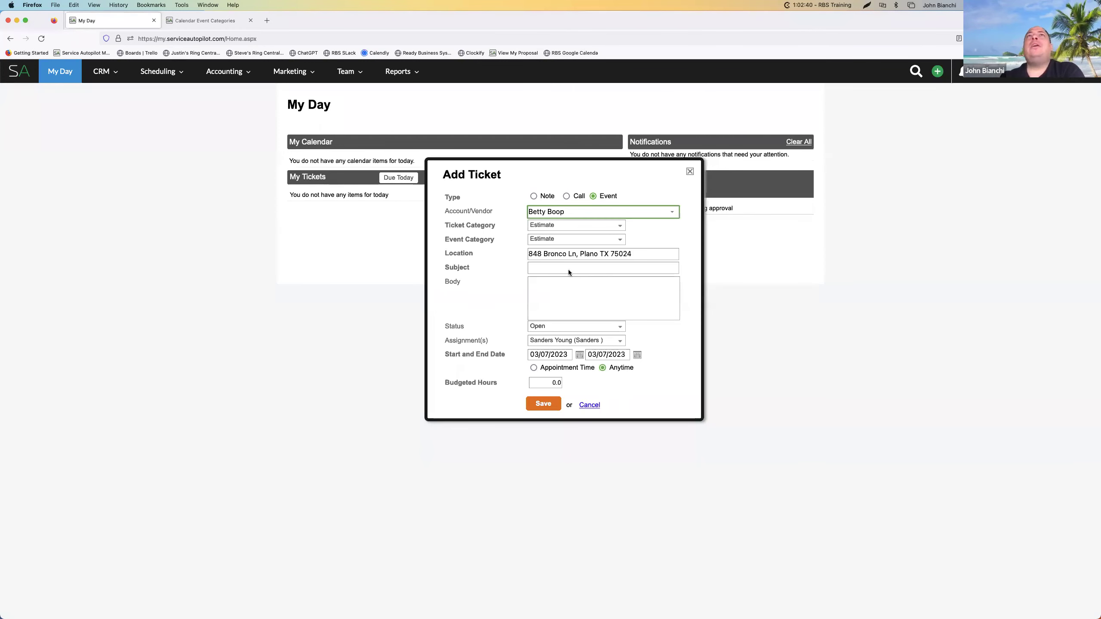
# Replace the Location with a different street address, picking the first suggested match.
pyautogui.click(646, 255)
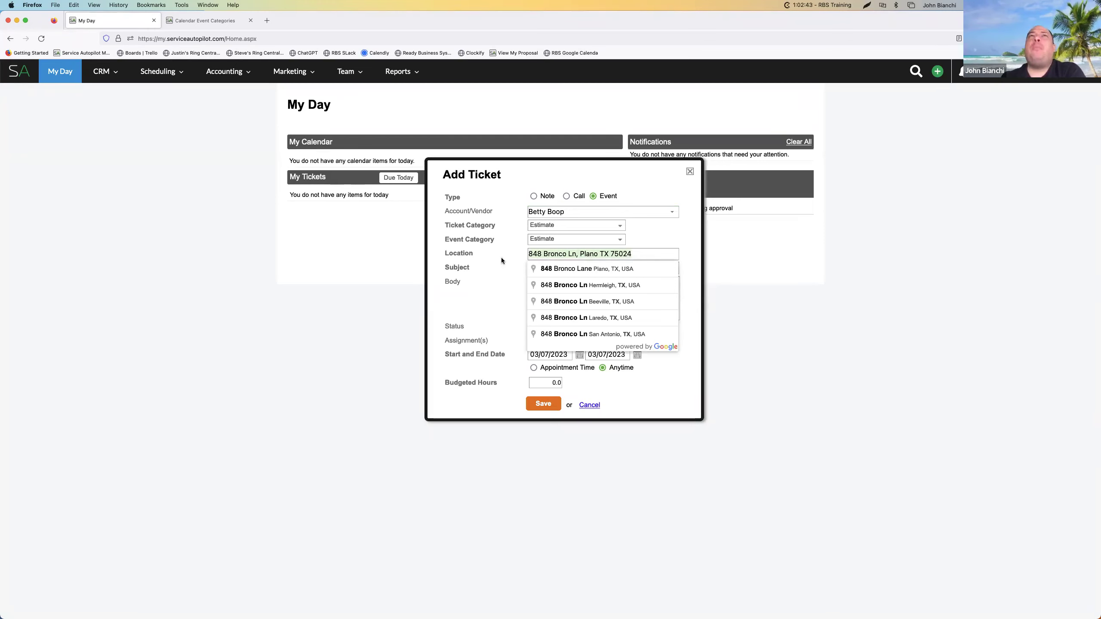
pyautogui.click(649, 242)
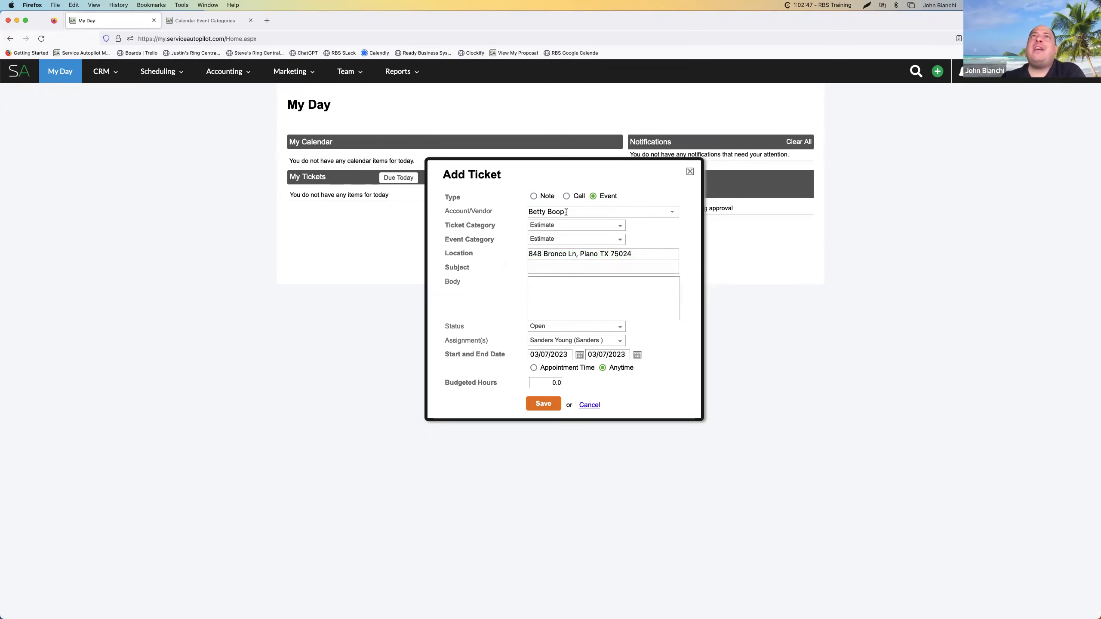
pyautogui.click(638, 254)
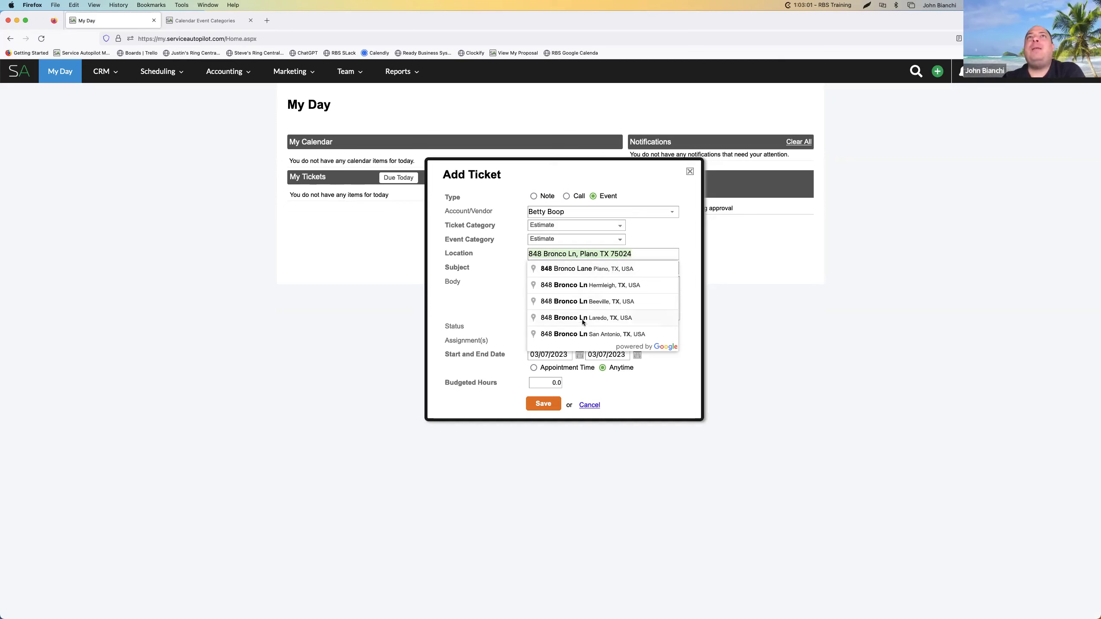
pyautogui.press('BackSpace')
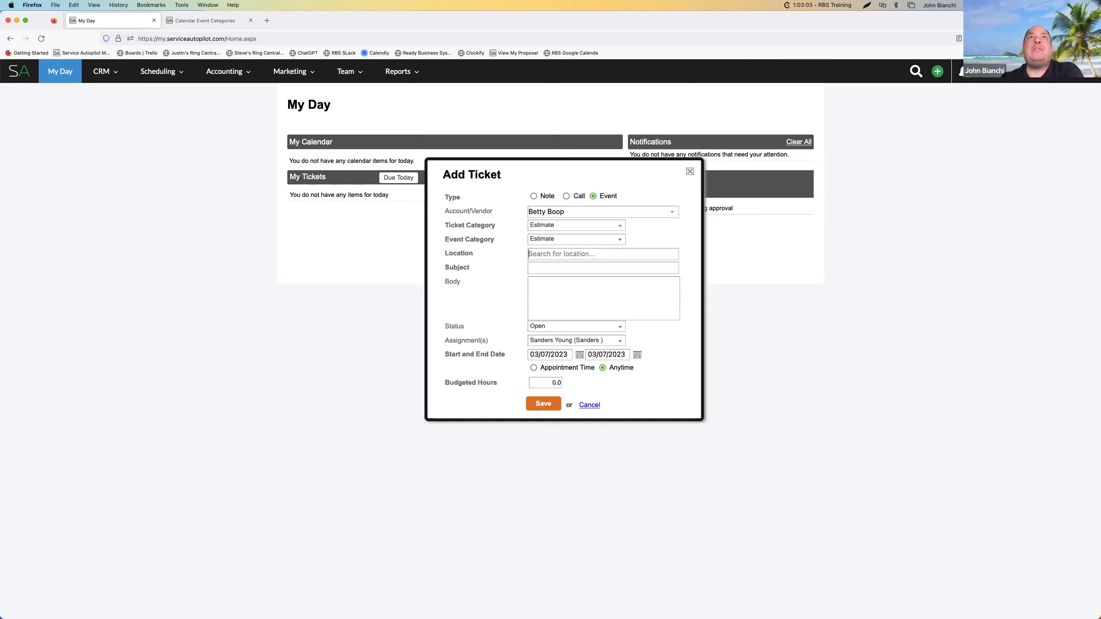
pyautogui.write('12')
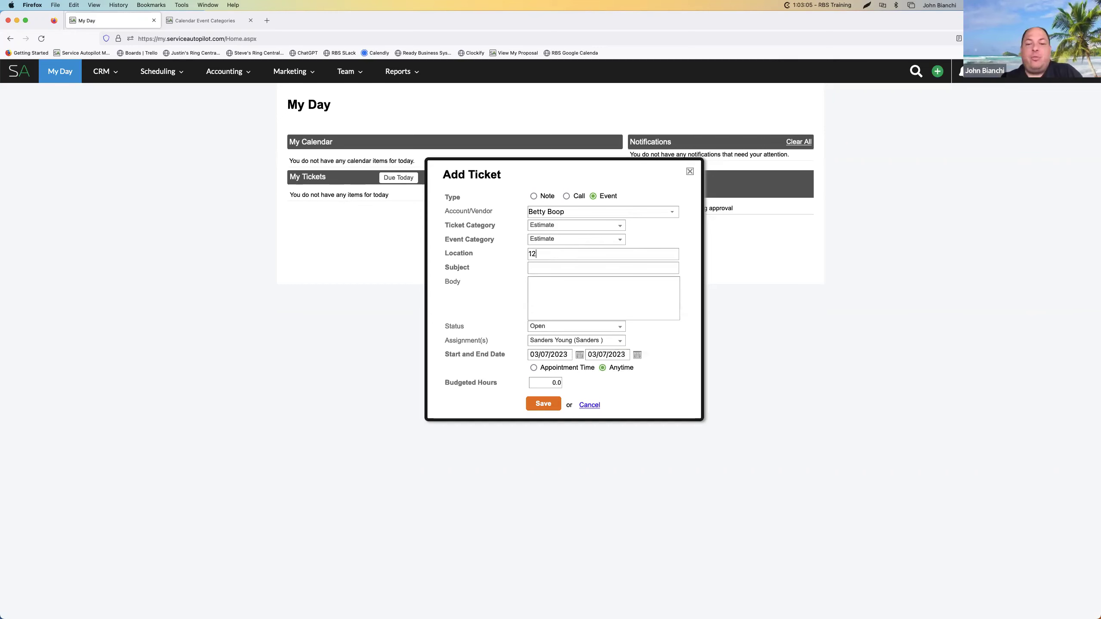
pyautogui.write('01 rich')
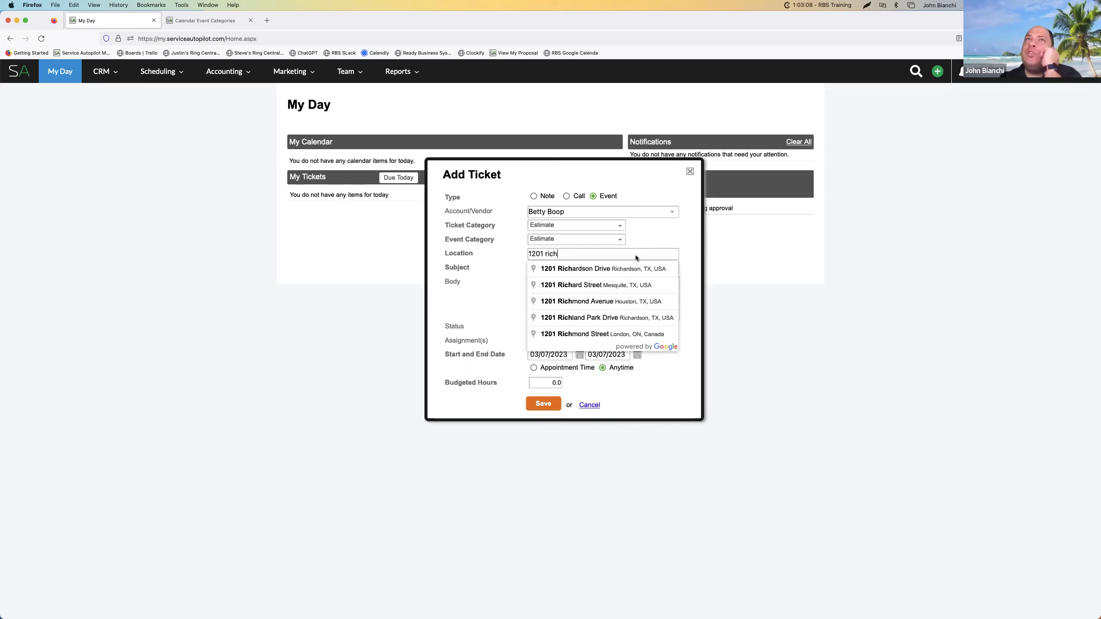
pyautogui.click(597, 268)
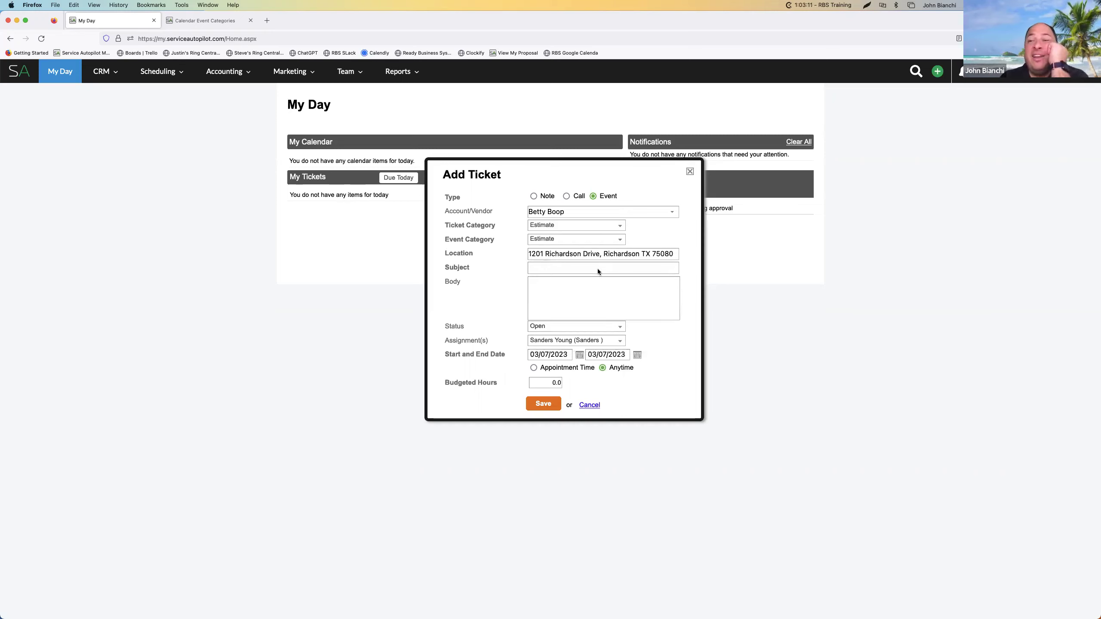
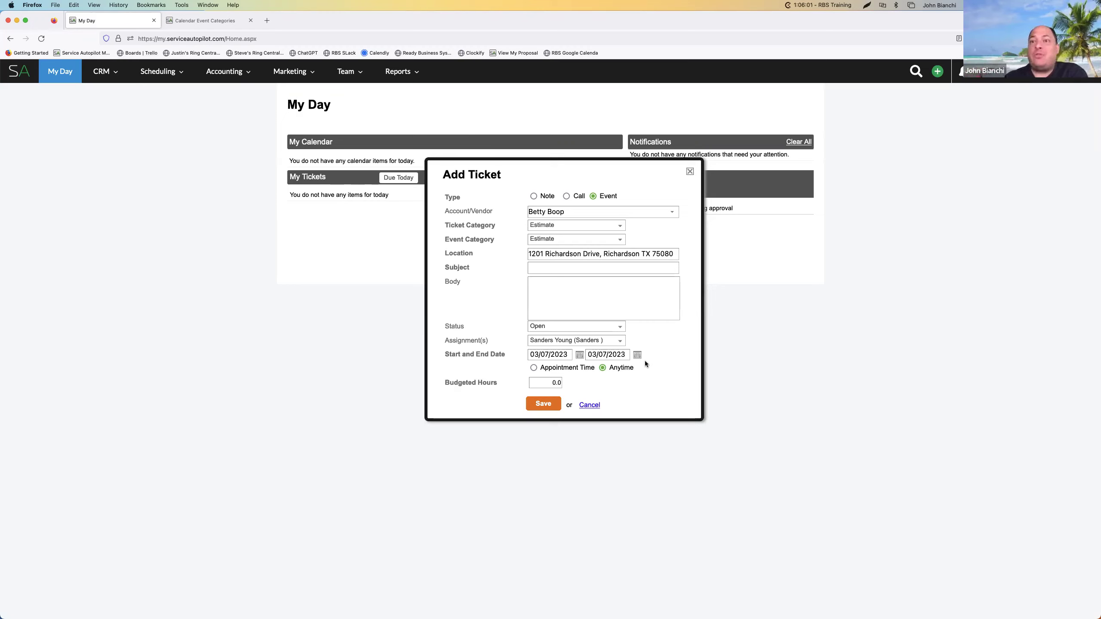
# Enter the subject 'Do maintence on 36" mower' and body 'belt - 1563452 oil filte'.
pyautogui.click(565, 289)
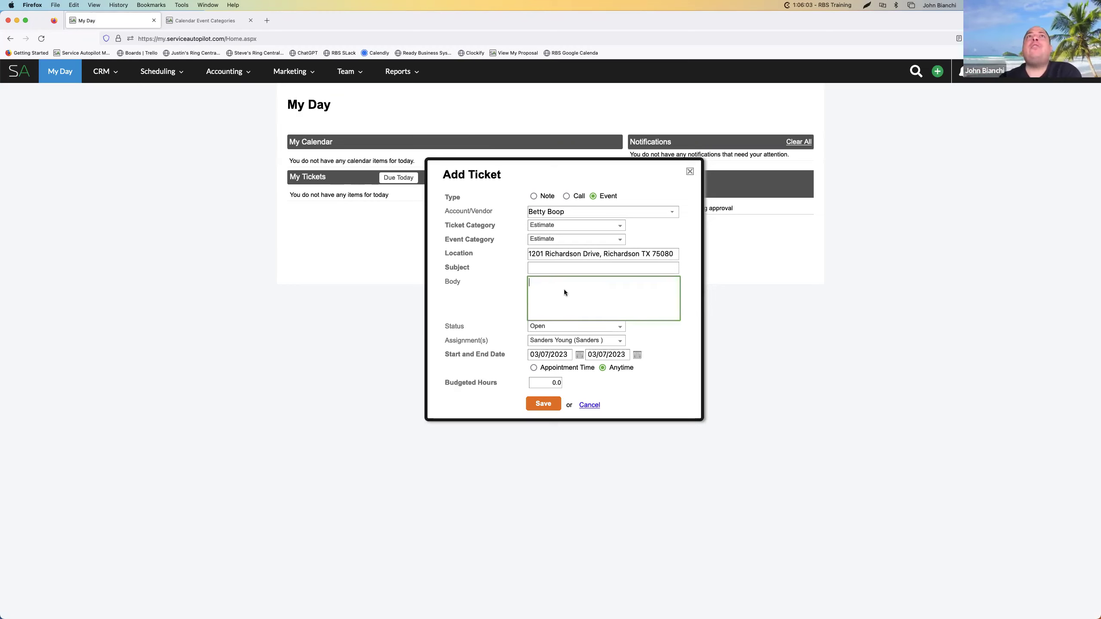
pyautogui.hotkey('shift', 'Tab')
pyautogui.click(556, 267)
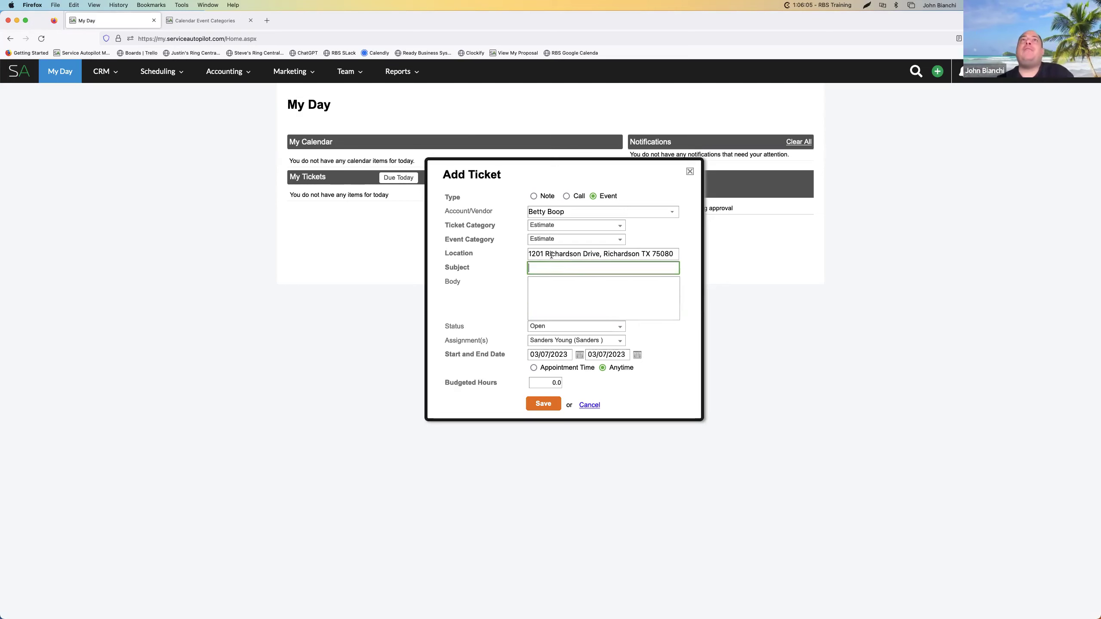
pyautogui.write('Maintain')
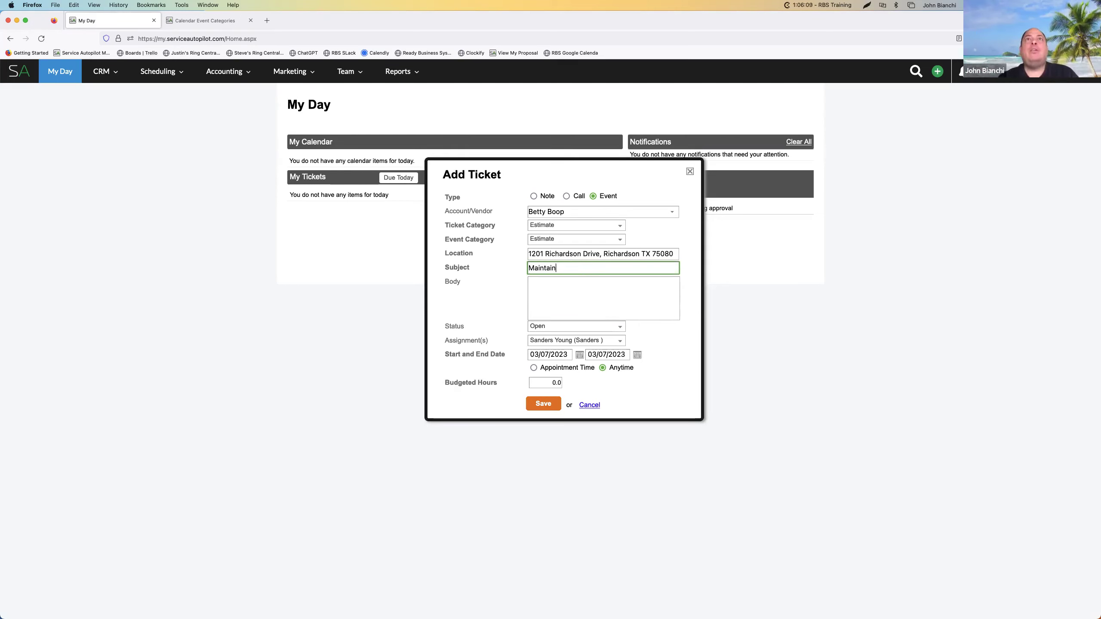
pyautogui.press('BackSpace')
pyautogui.press('BackSpace')
pyautogui.press('BackSpace')
pyautogui.press('BackSpace')
pyautogui.press('BackSpace')
pyautogui.press('BackSpace')
pyautogui.write('Do ')
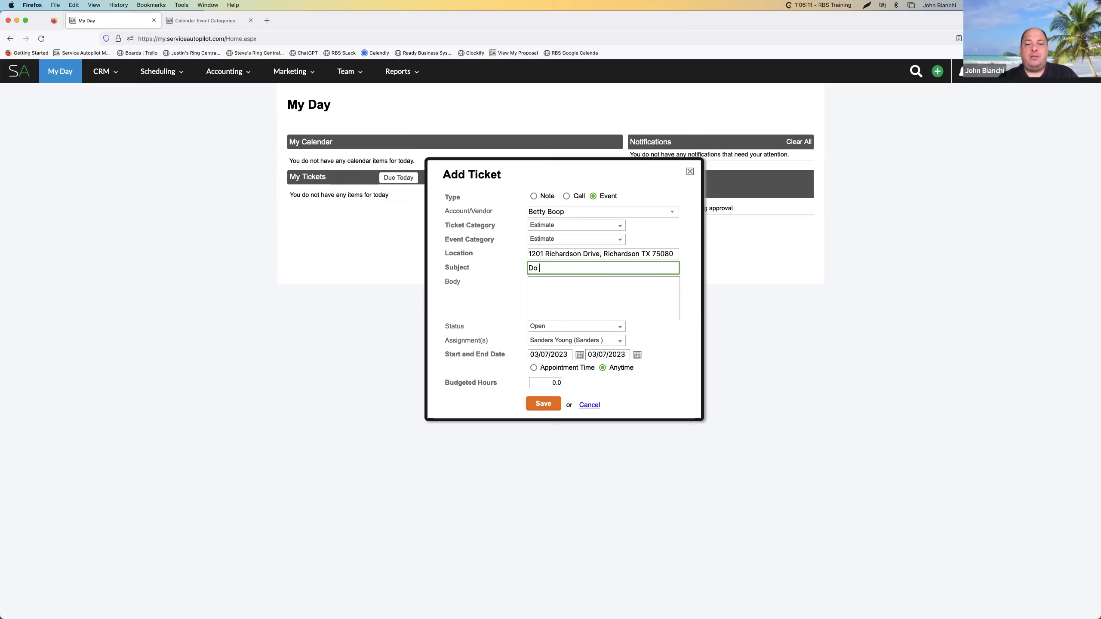
pyautogui.write('maintenc')
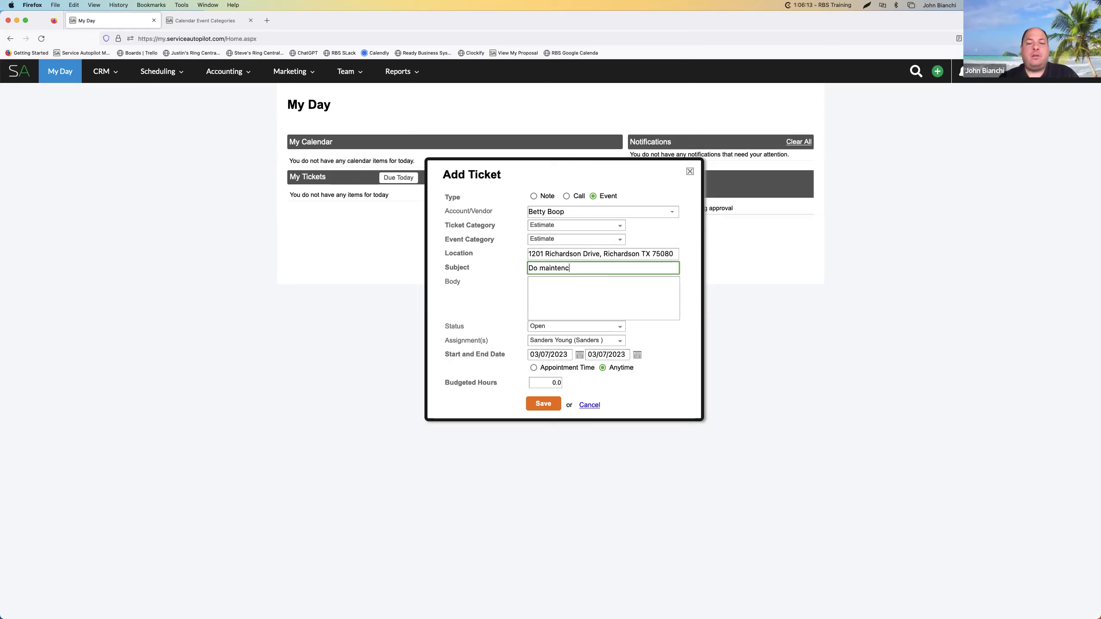
pyautogui.write('ed  on36" moe')
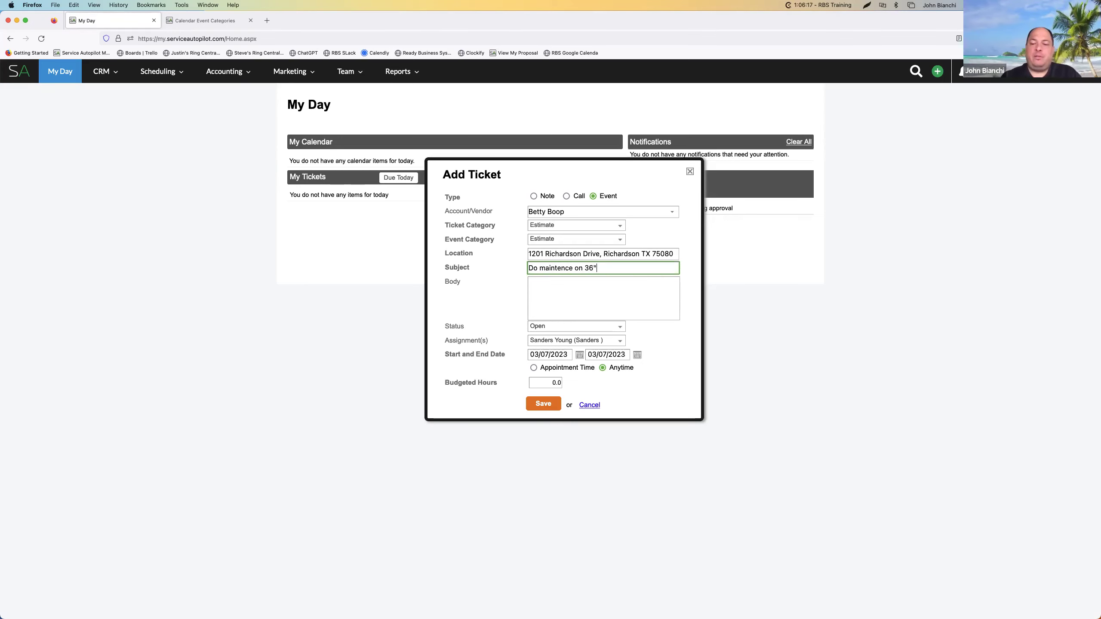
pyautogui.press('BackSpace')
pyautogui.write('wer')
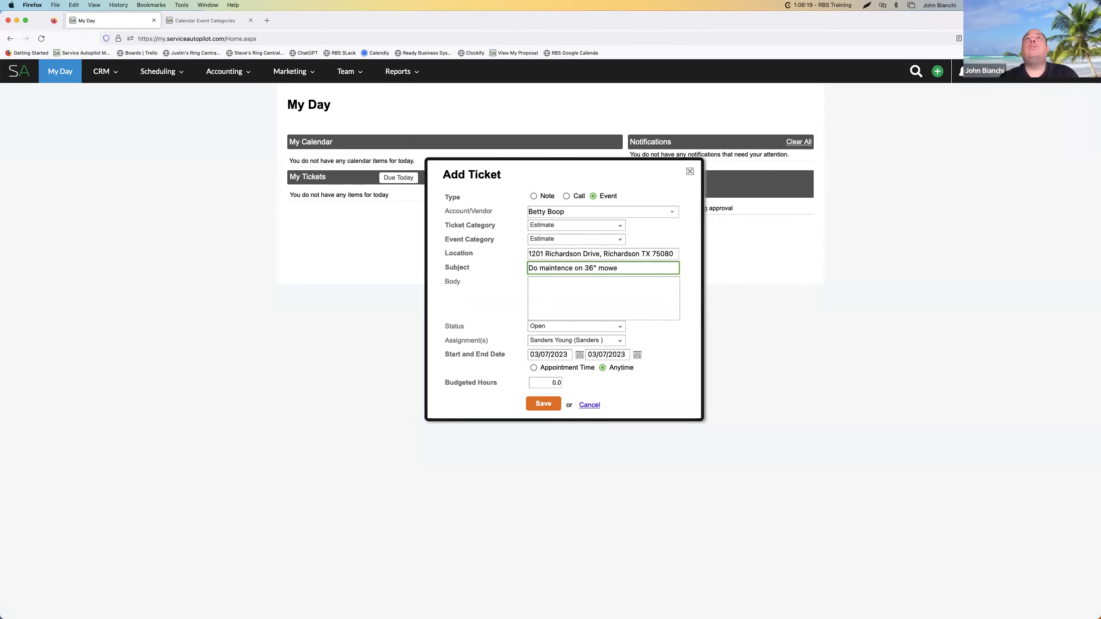
pyautogui.click(569, 287)
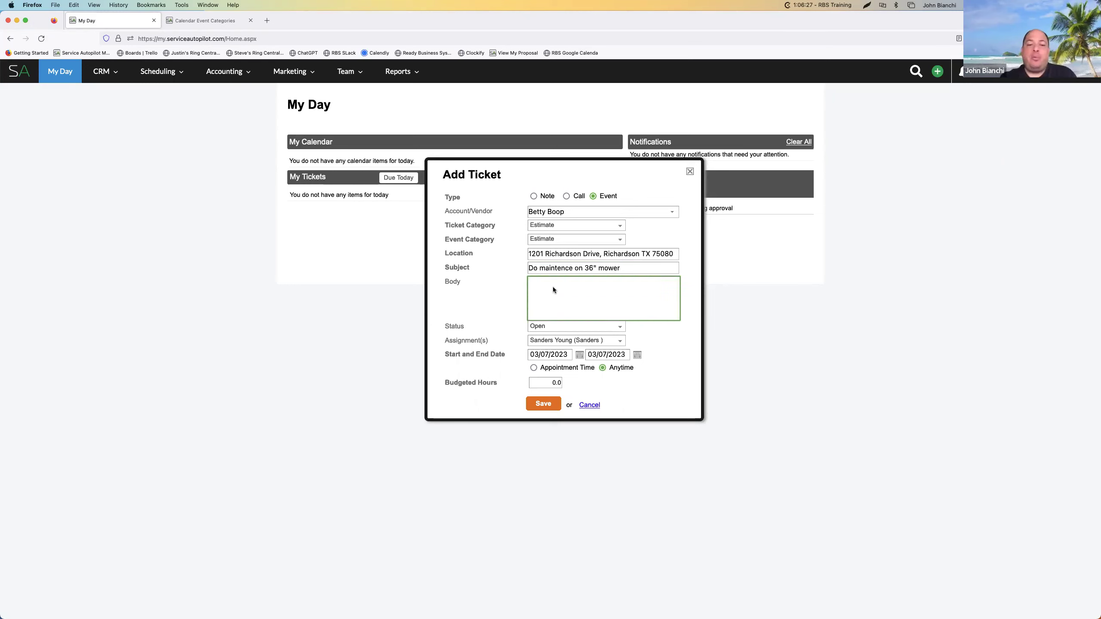
pyautogui.write('belt')
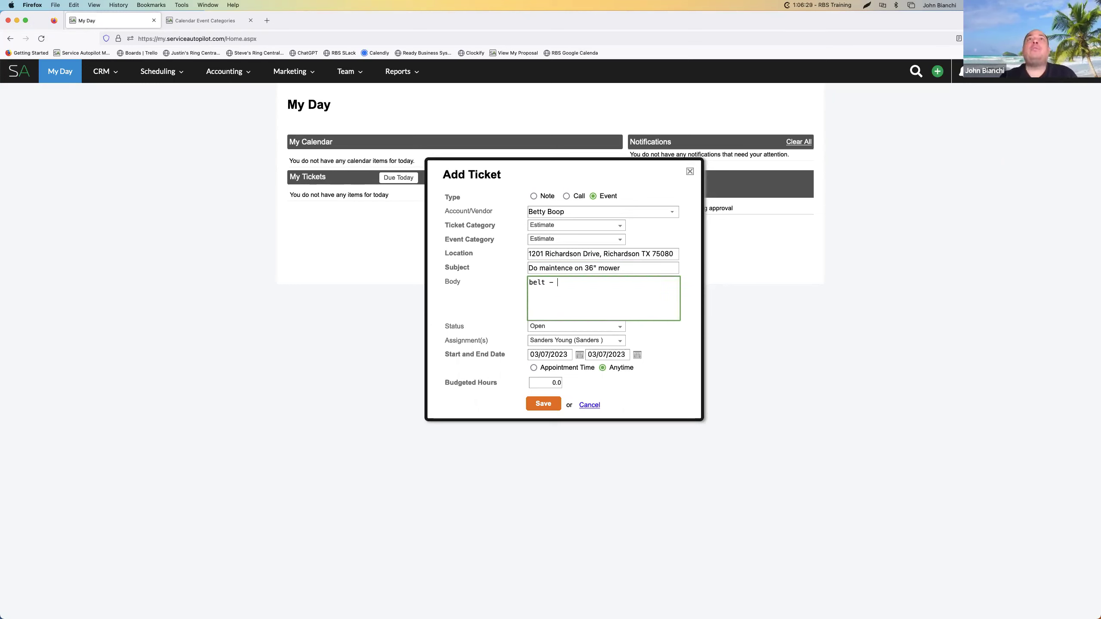
pyautogui.write(' - 15')
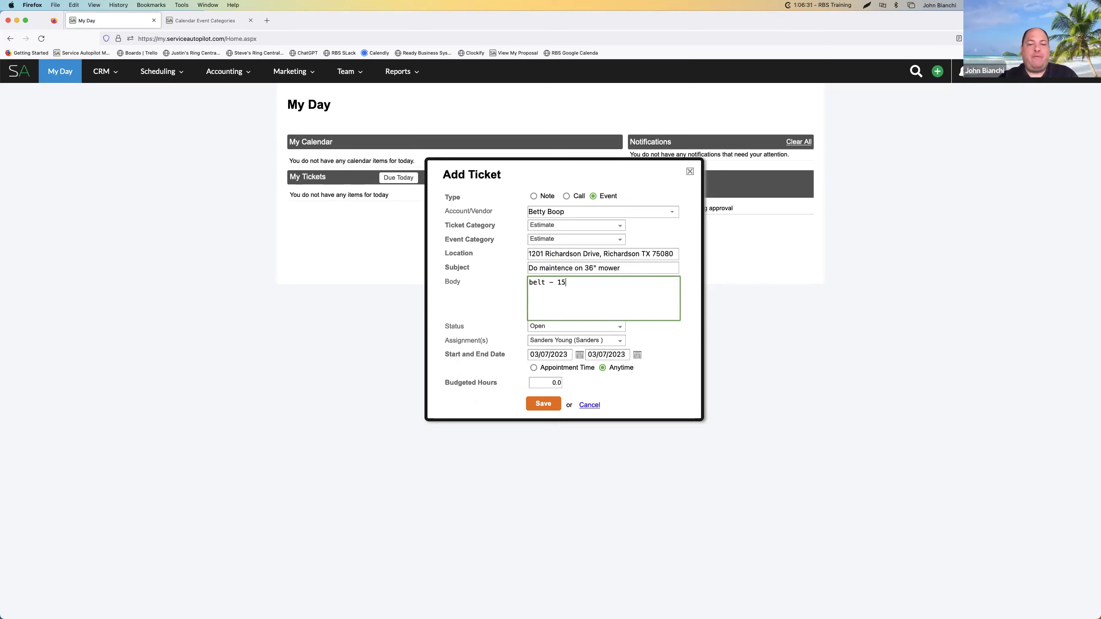
pyautogui.write('63452 ')
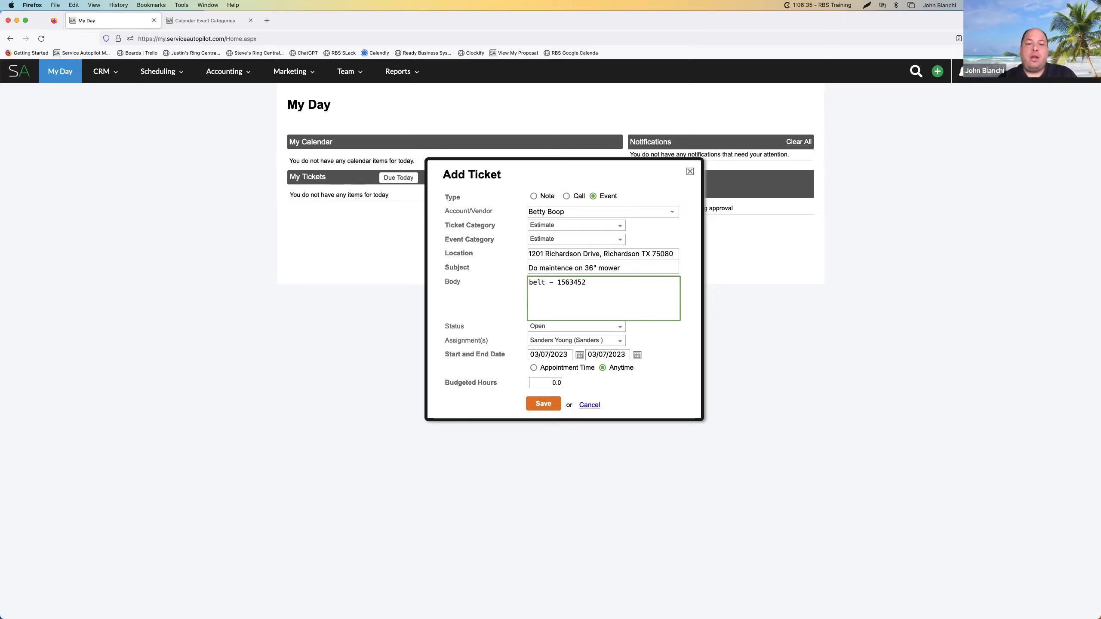
pyautogui.write('oil filter -')
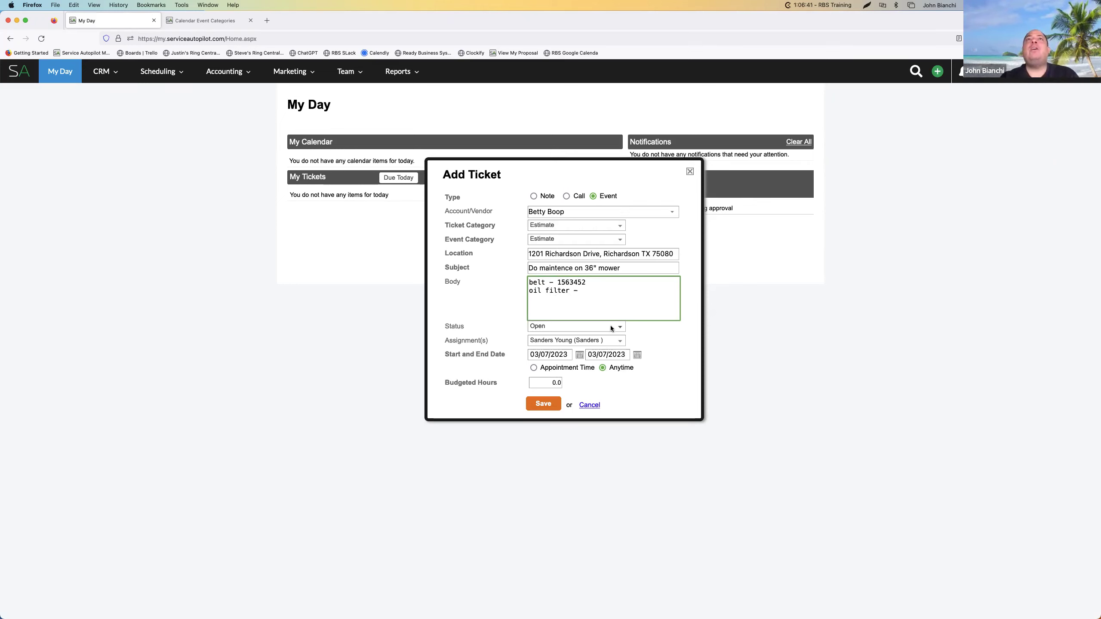
# Keep the start date on March 7, set the end date to 03/08/2023, and enter 0.5 budgeted hours.
pyautogui.click(579, 354)
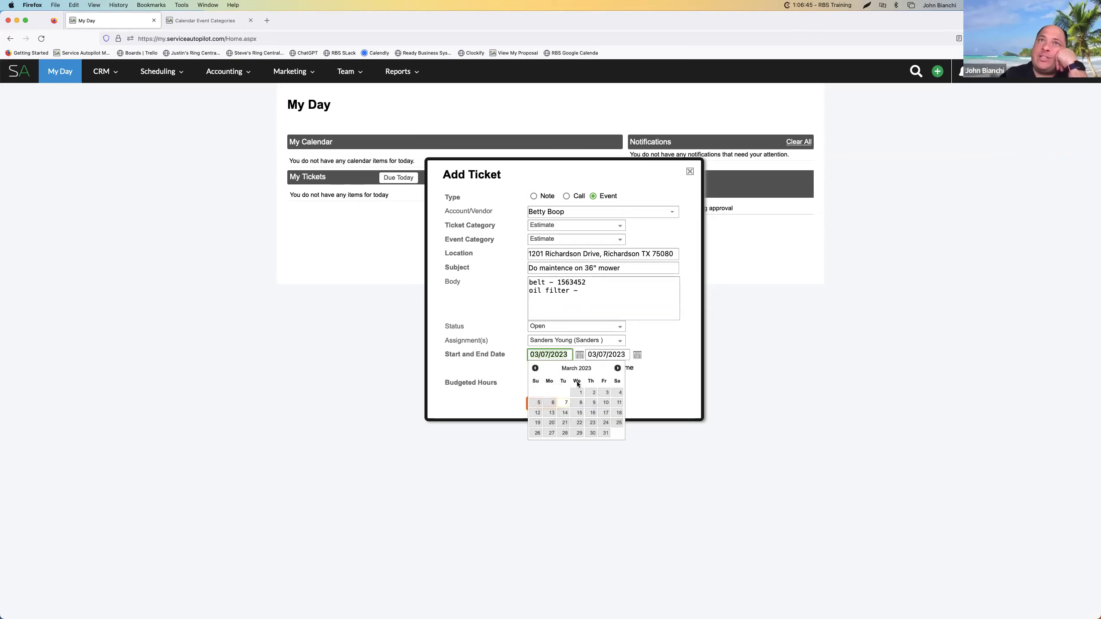
pyautogui.click(567, 403)
pyautogui.click(638, 354)
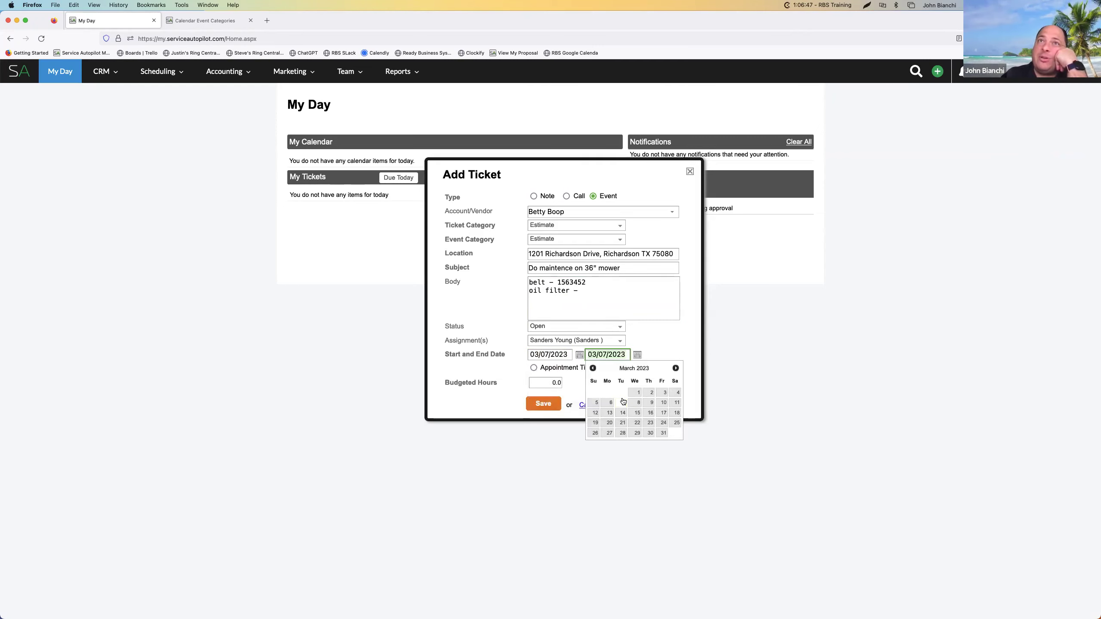
pyautogui.click(637, 404)
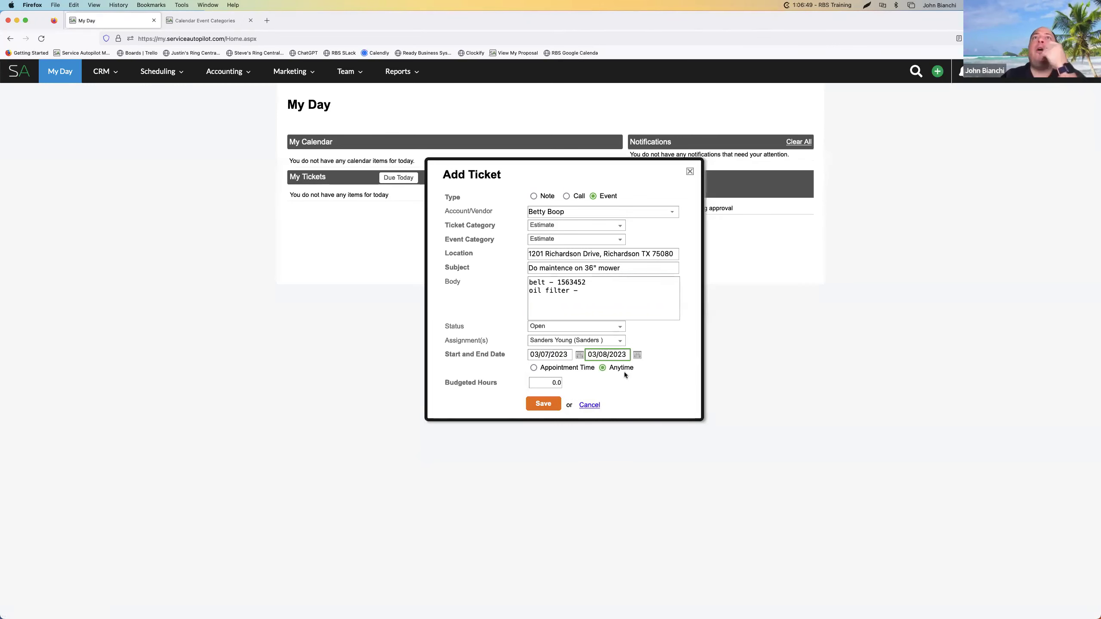
pyautogui.click(555, 382)
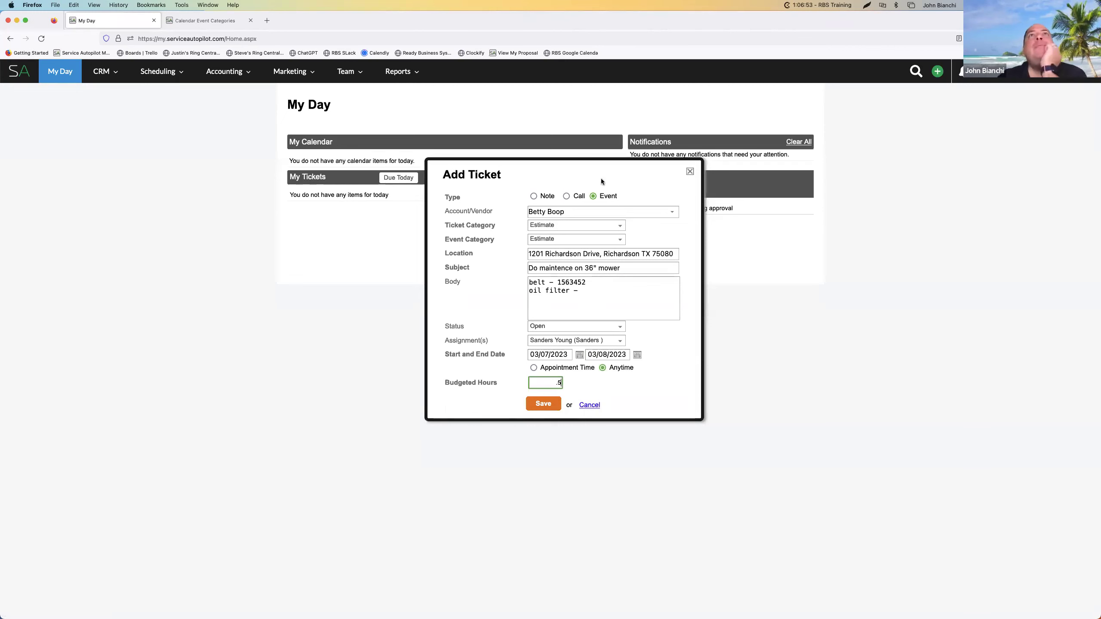
# Set both Ticket Category and Event Category to Other and save the ticket.
pyautogui.click(584, 226)
pyautogui.scroll(-3, 568, 295)
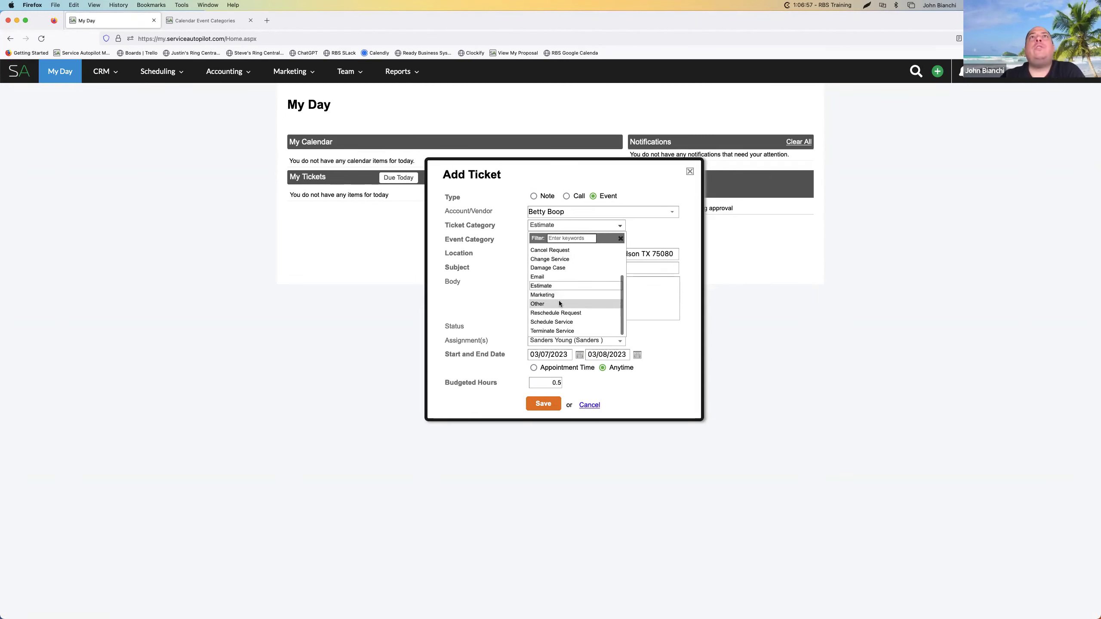
pyautogui.click(555, 303)
pyautogui.click(564, 238)
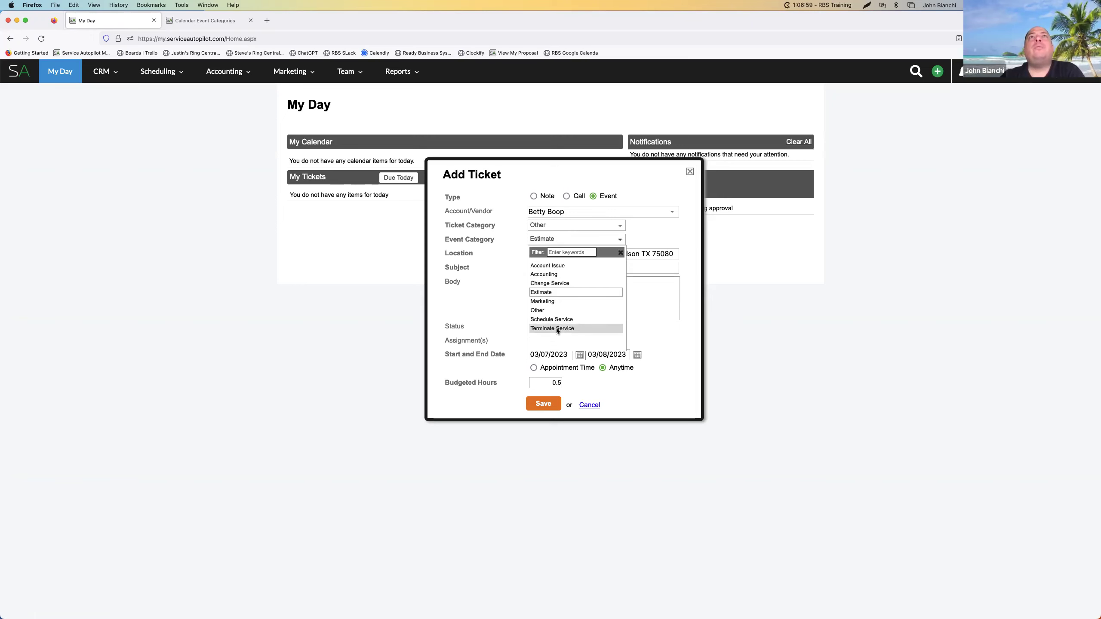
pyautogui.click(548, 311)
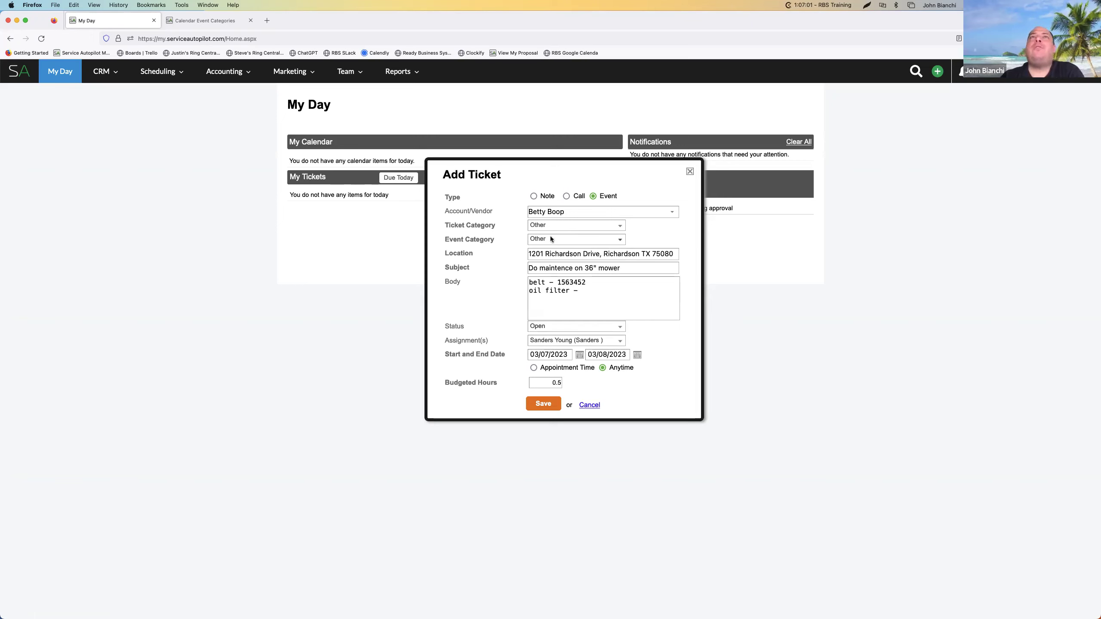
pyautogui.click(543, 404)
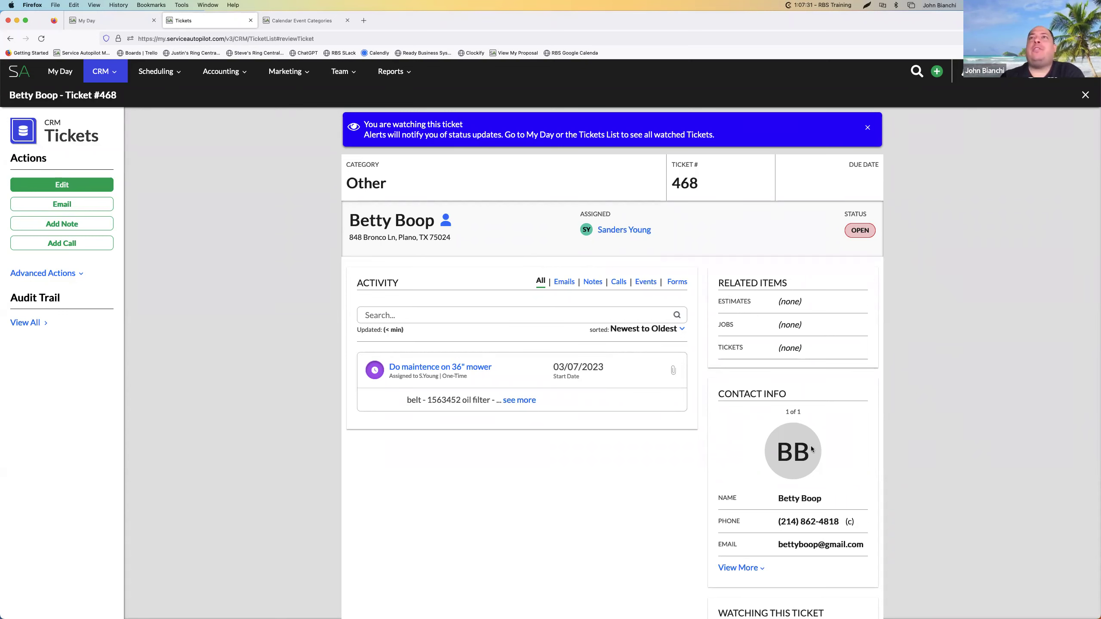
# Scroll down Ticket #468's page and expand the customer's contact details with View More.
pyautogui.scroll(-2, 806, 412)
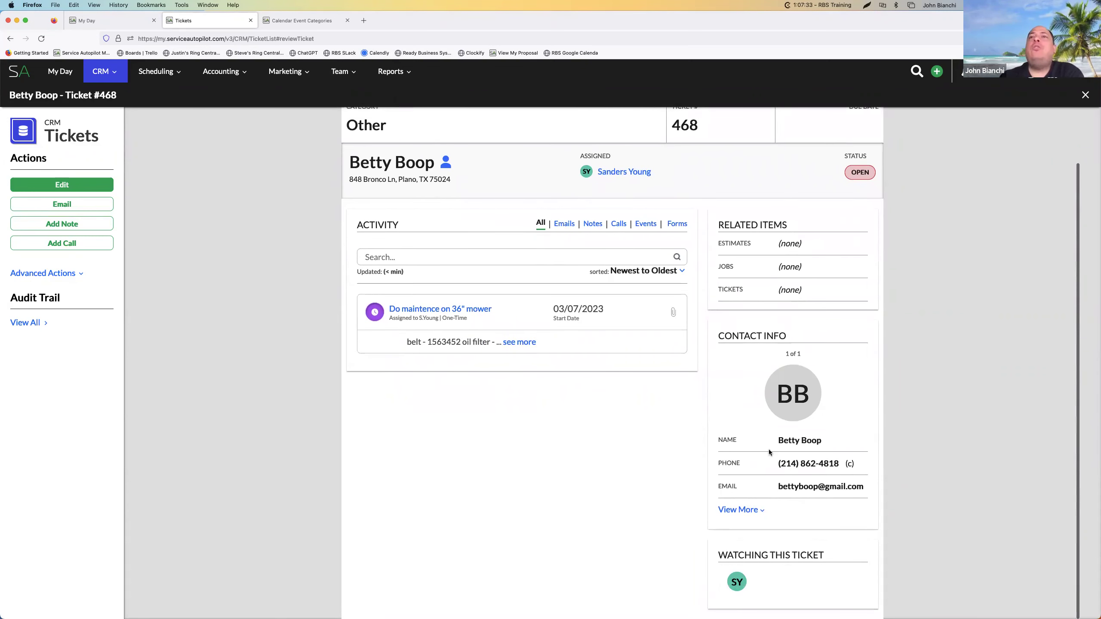
pyautogui.click(754, 510)
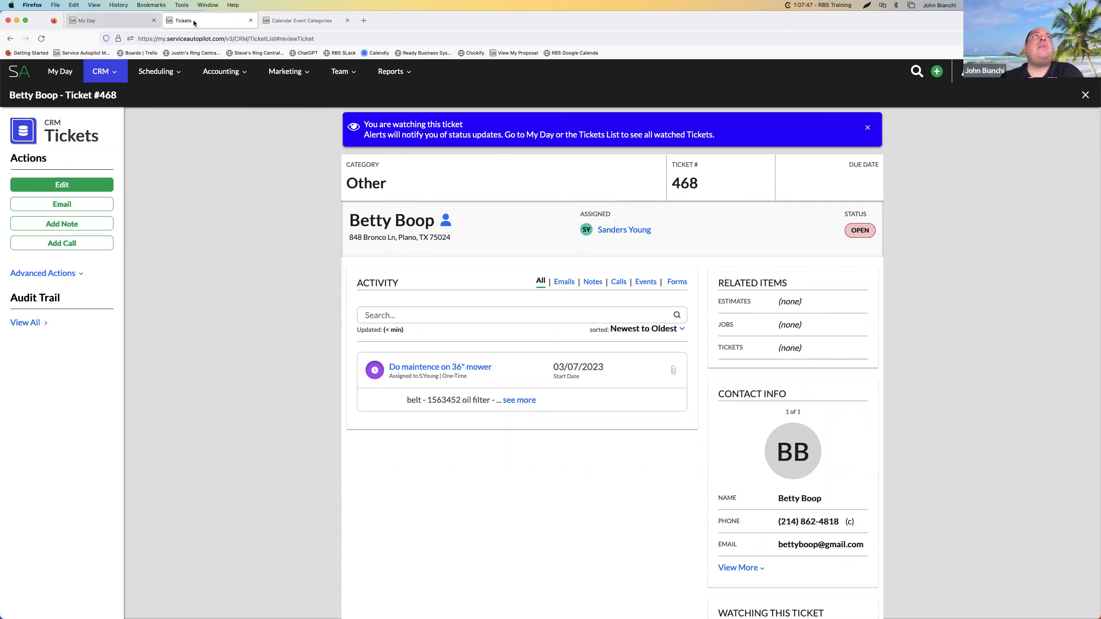
# Open the Dispatch Board in a new tab, filter to Tuesday 03/07/2023, and select the mower job.
pyautogui.moveTo(156, 71)
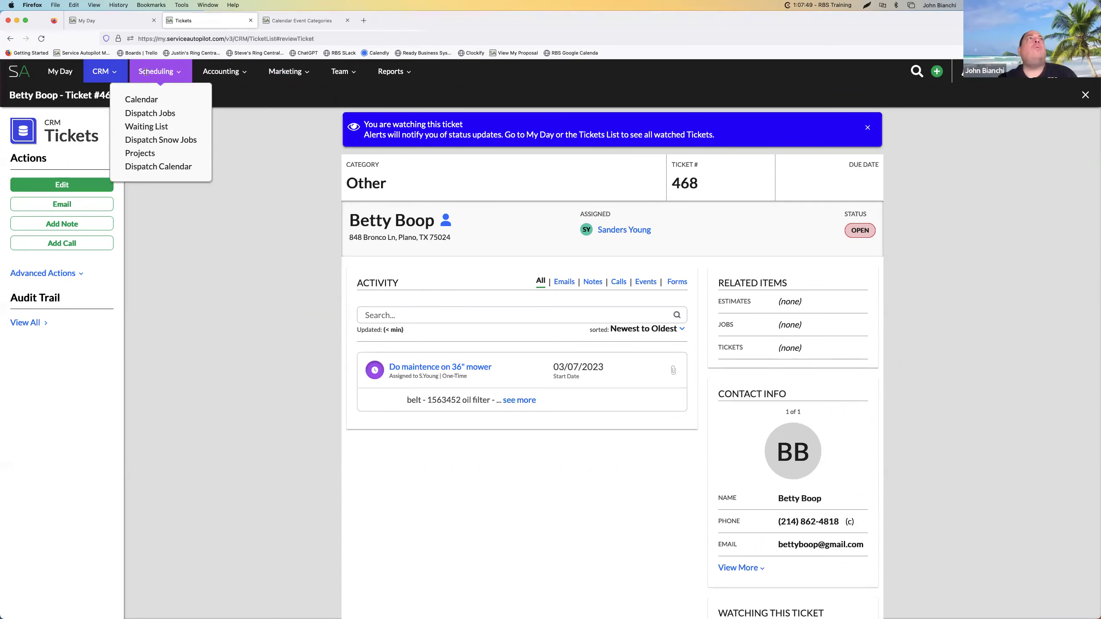
pyautogui.keyDown('super'); pyautogui.click(150, 113); pyautogui.keyUp('super')
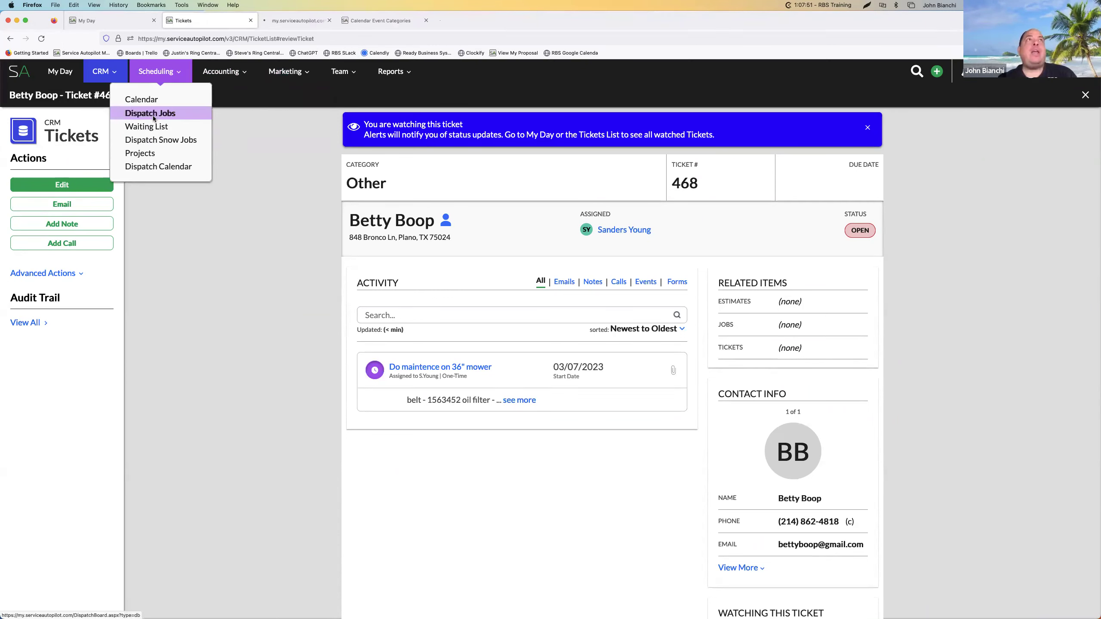
pyautogui.click(307, 24)
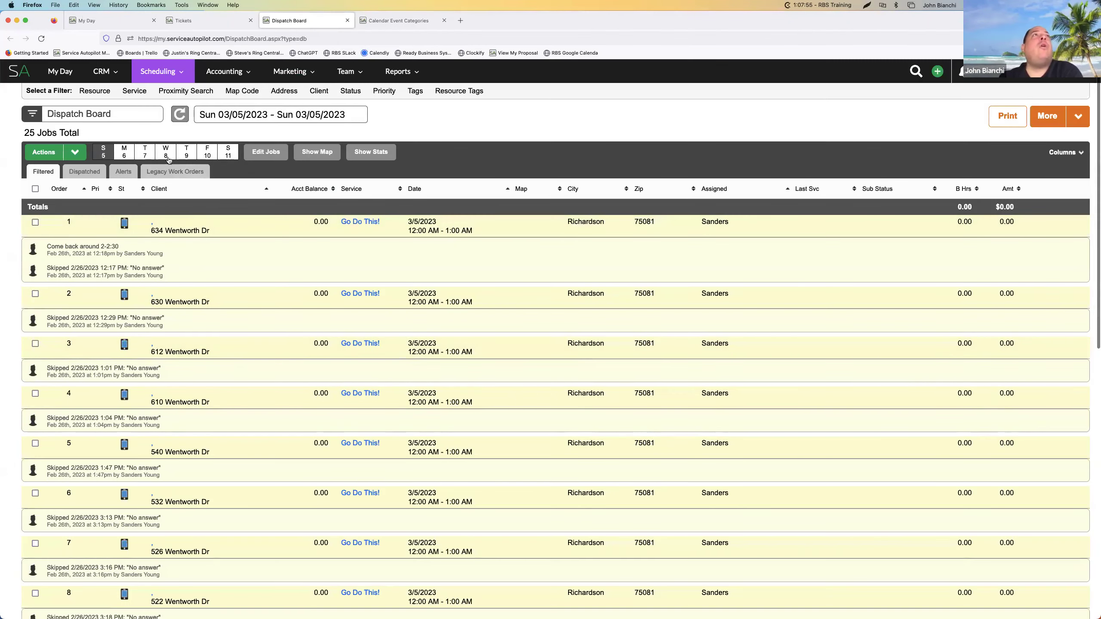
pyautogui.click(146, 154)
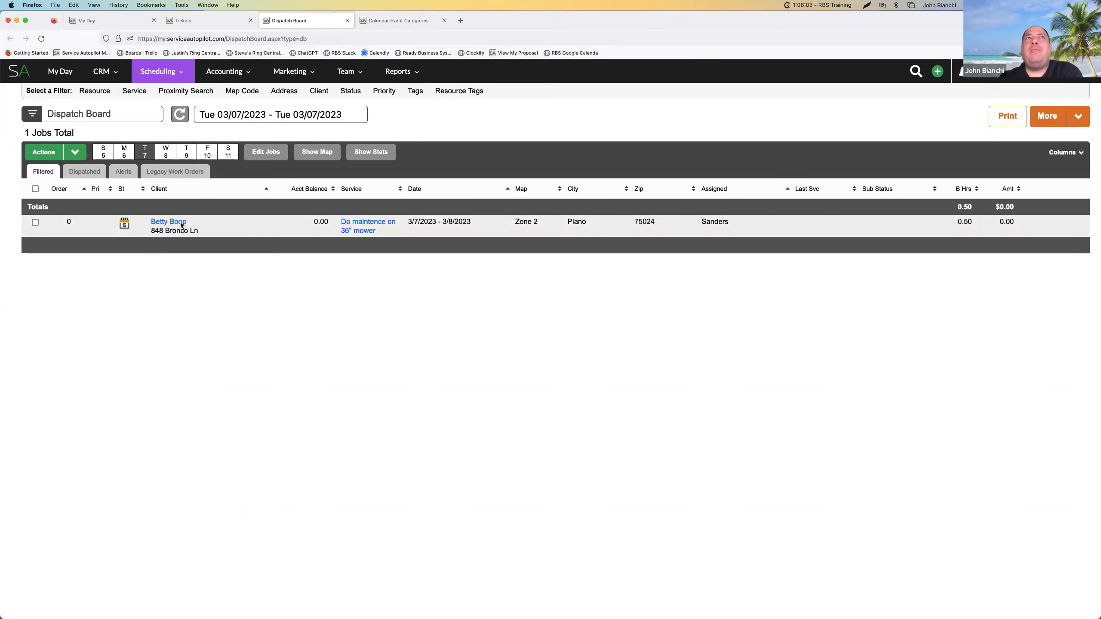
pyautogui.click(172, 229)
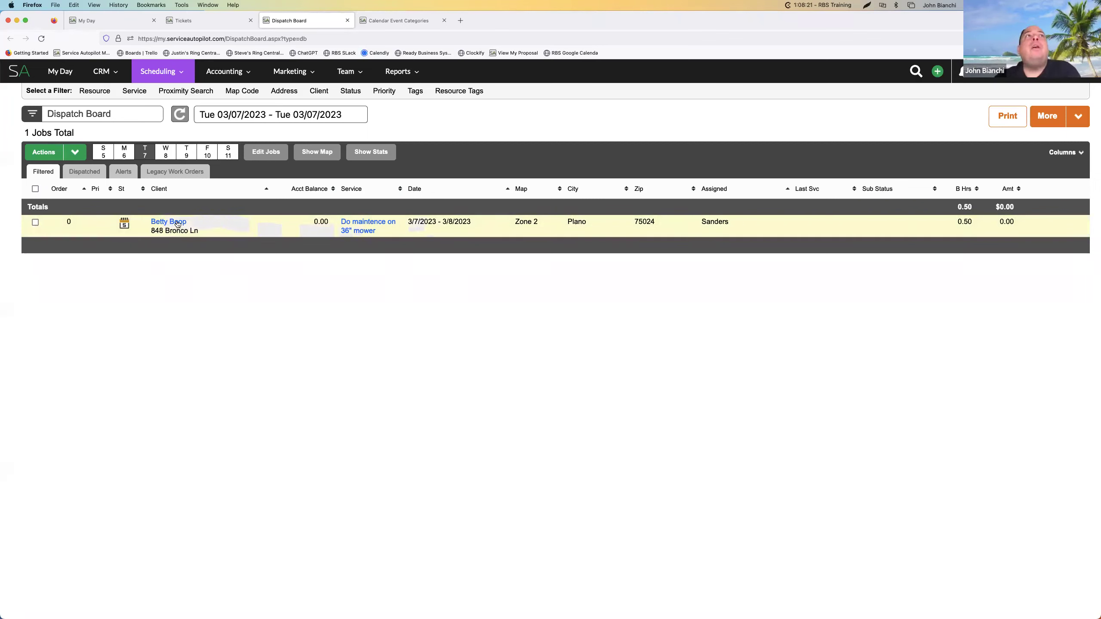
# Open the mower maintenance event and move 'oil filter' onto its own body line.
pyautogui.click(369, 227)
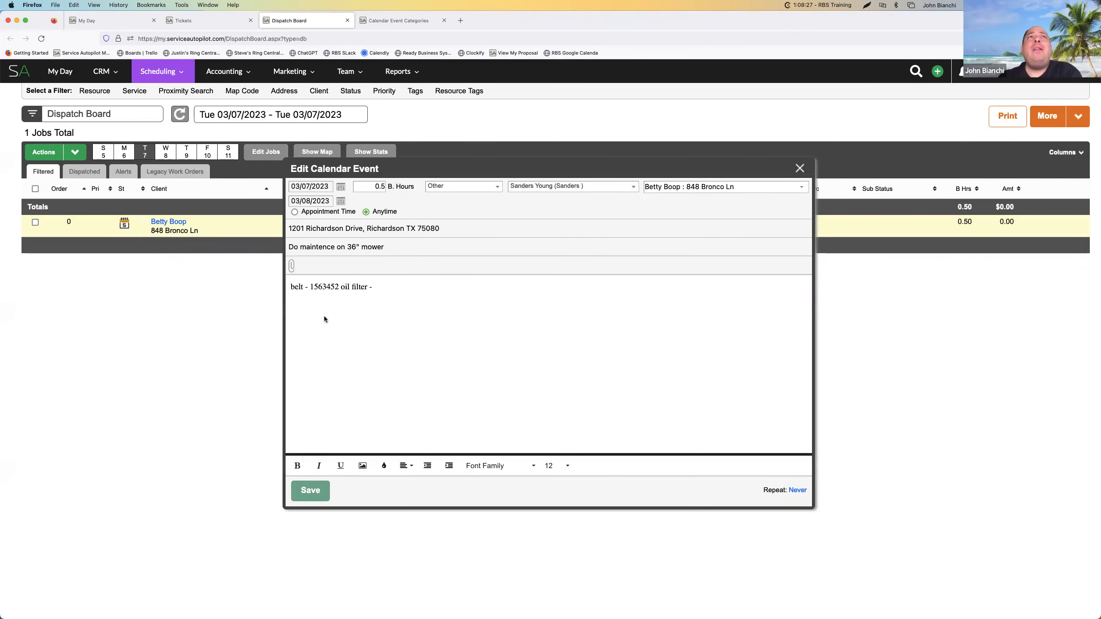
pyautogui.click(340, 289)
pyautogui.press('Return')
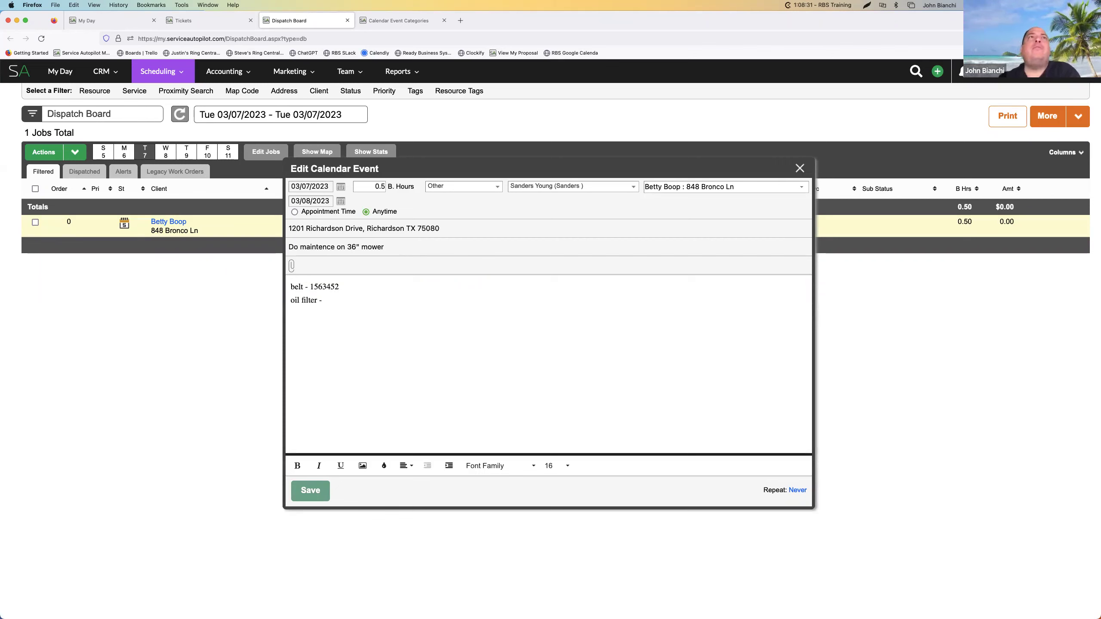
pyautogui.click(346, 310)
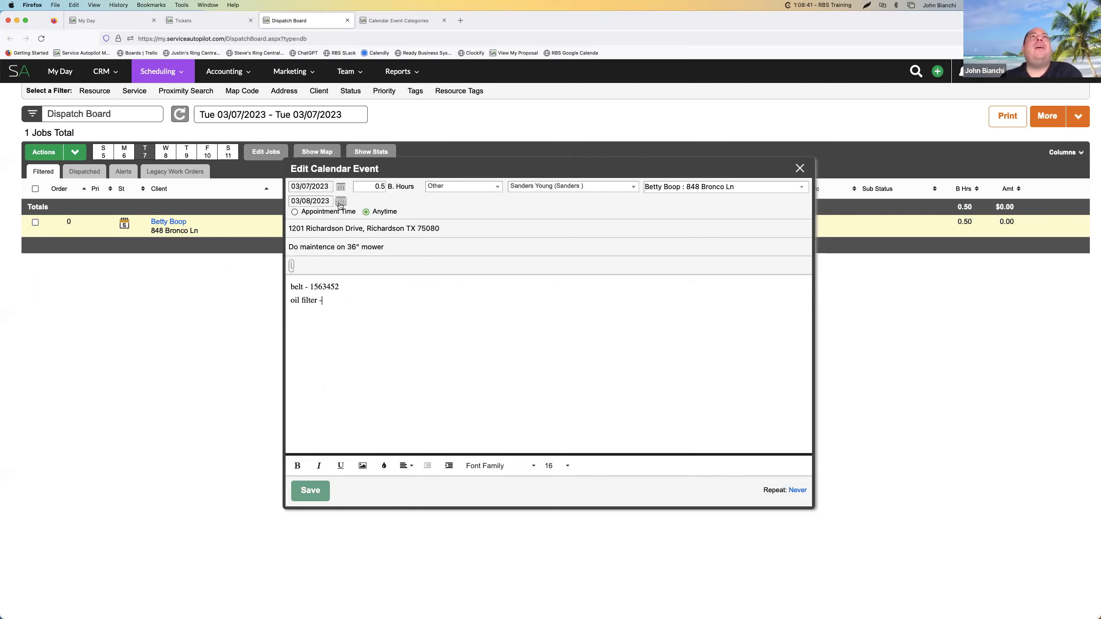
# Toggle between Appointment Time and Anytime, leave Anytime selected, and go to My Day.
pyautogui.click(295, 212)
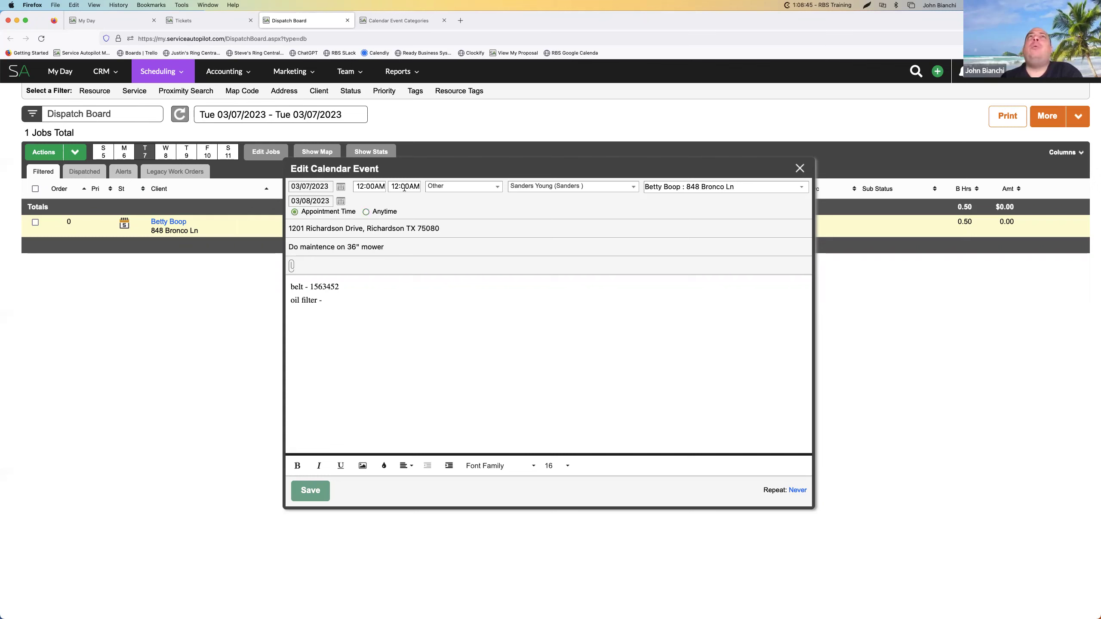
pyautogui.click(366, 212)
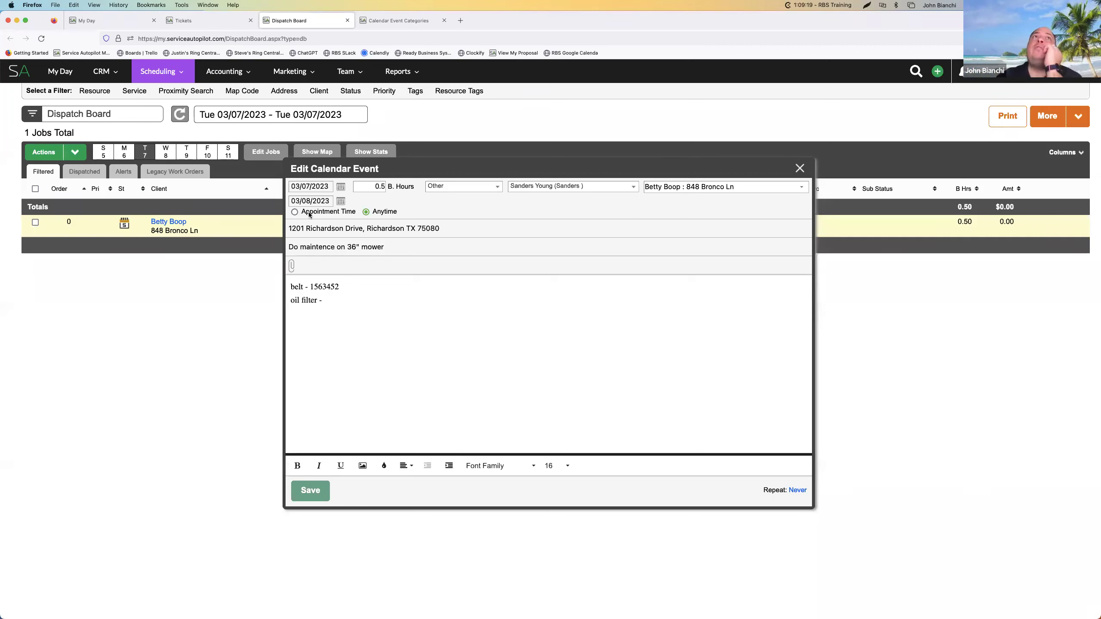
pyautogui.click(294, 212)
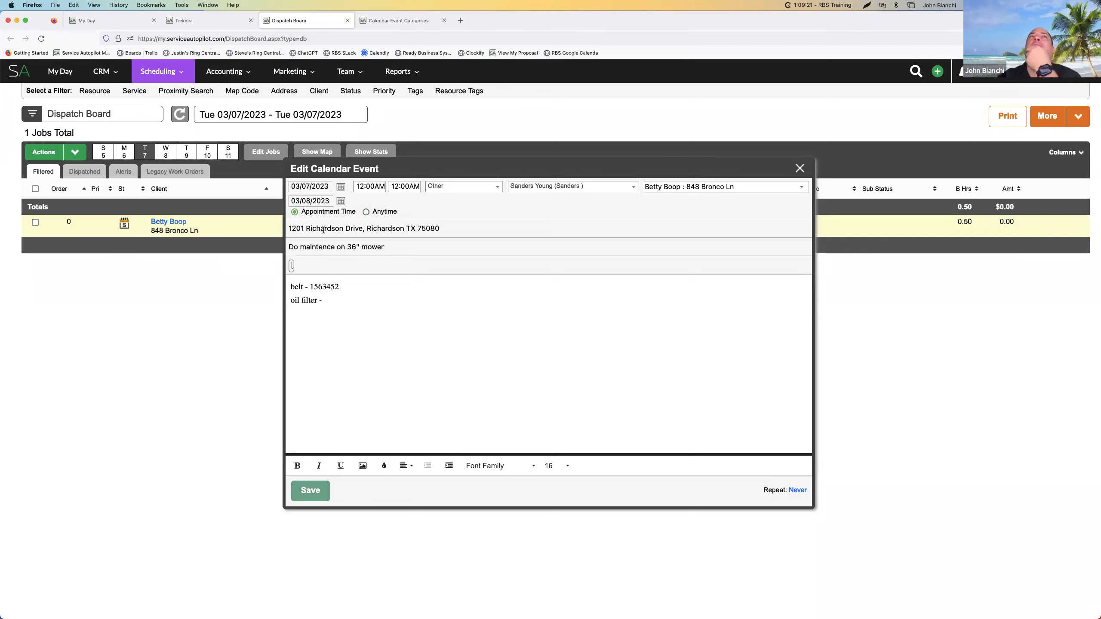
pyautogui.click(366, 212)
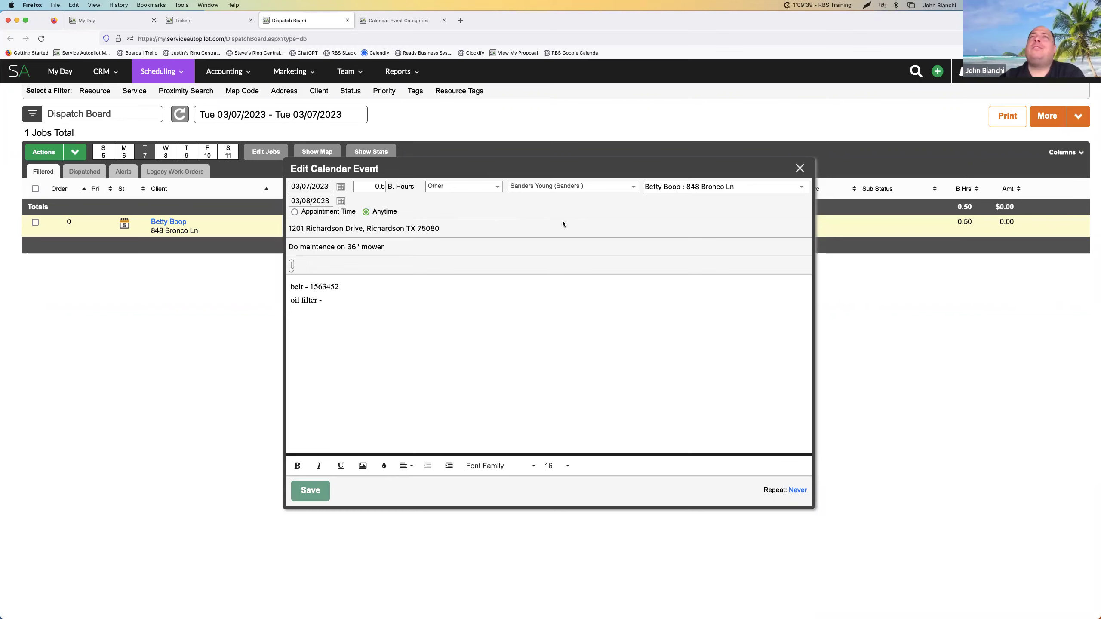
pyautogui.click(87, 20)
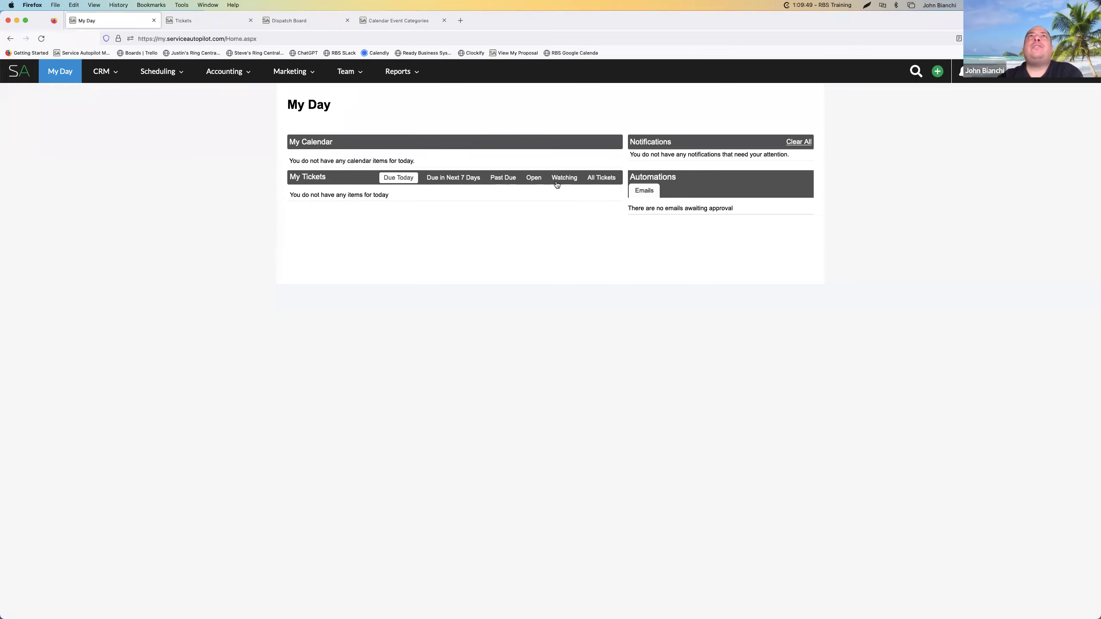
# Cycle the My Tickets filters through Watching, Today and Open, ending on All Tickets.
pyautogui.click(571, 182)
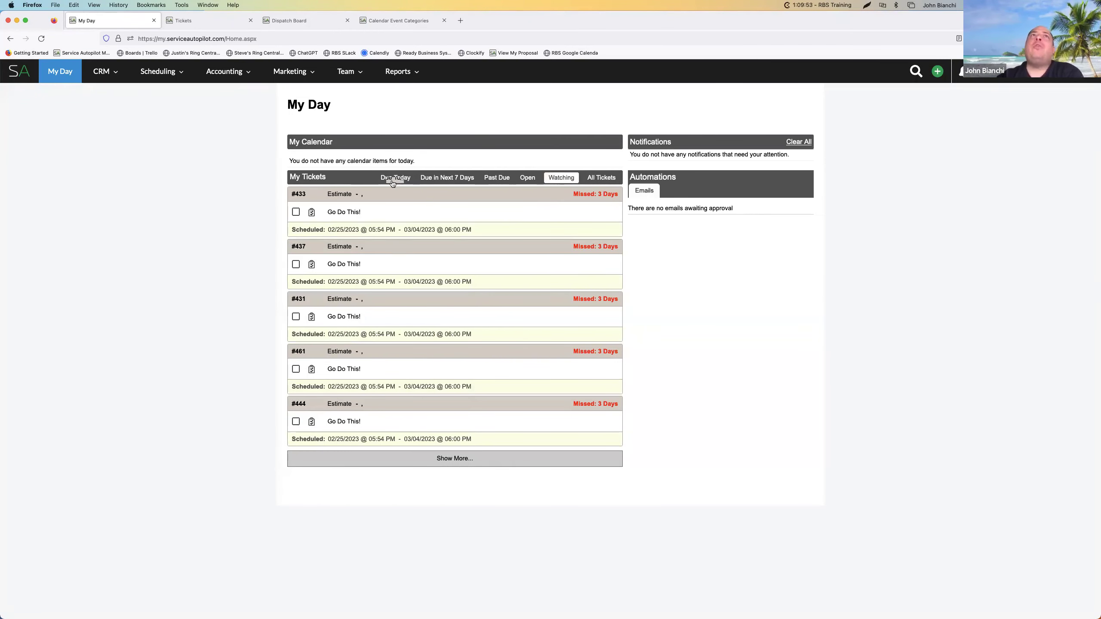
pyautogui.click(406, 180)
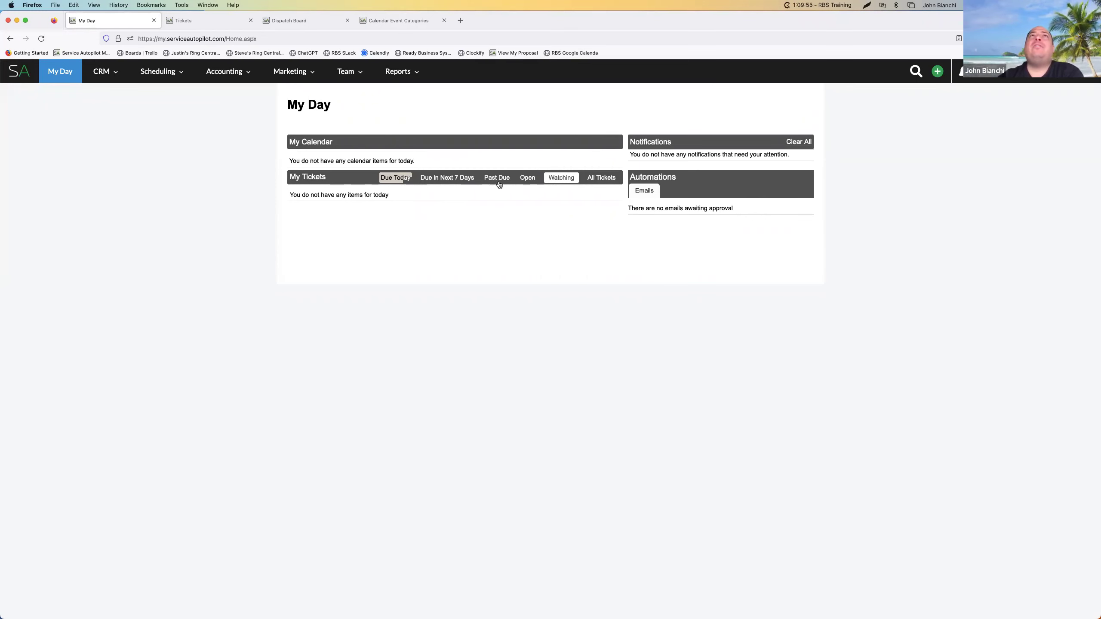
pyautogui.click(527, 178)
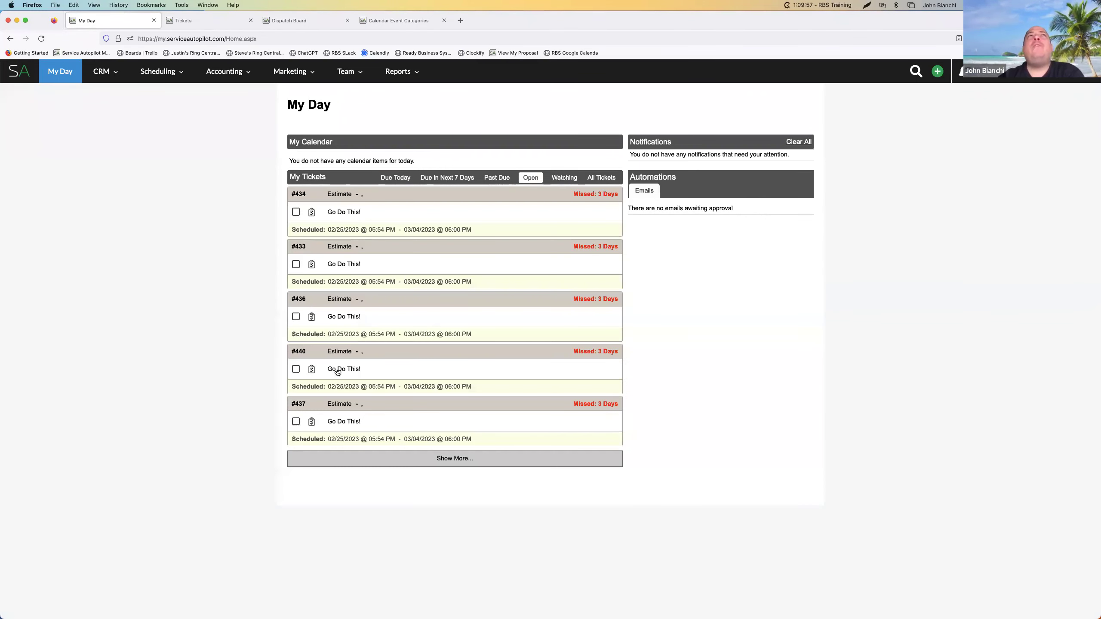
pyautogui.click(603, 177)
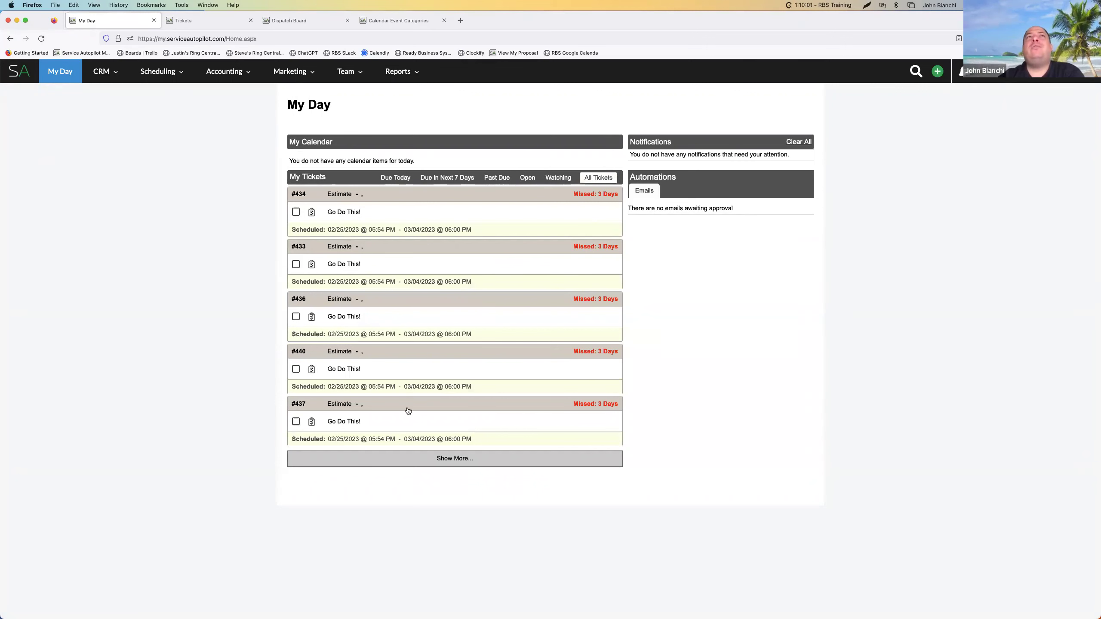
# Load more tickets repeatedly until ticket #468 for the 36" mower maintenance appears.
pyautogui.click(449, 460)
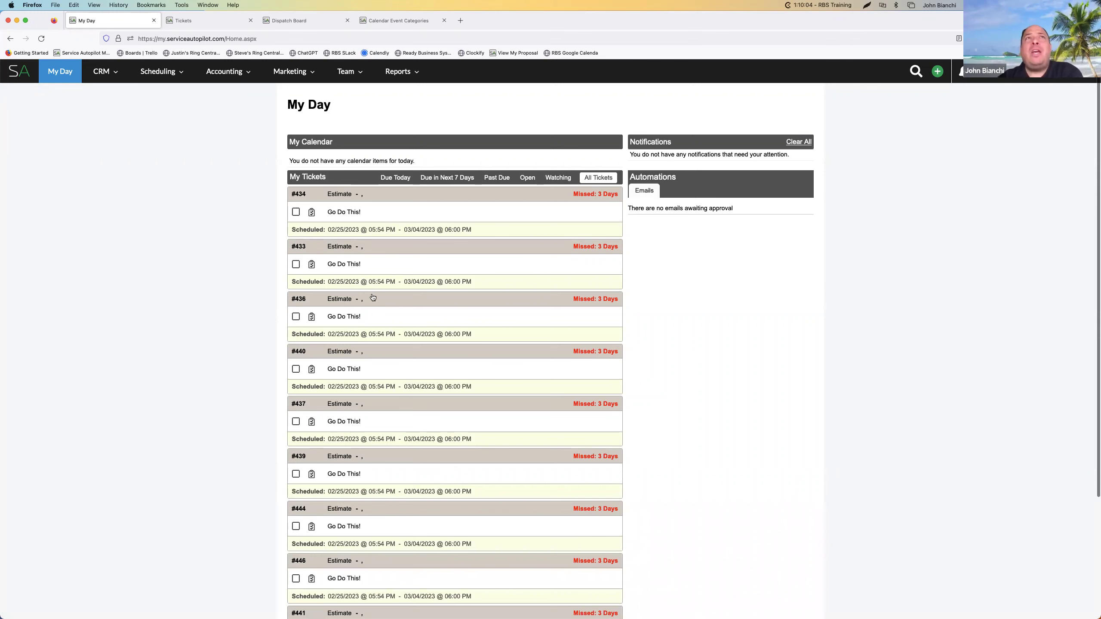
pyautogui.scroll(-3, 395, 372)
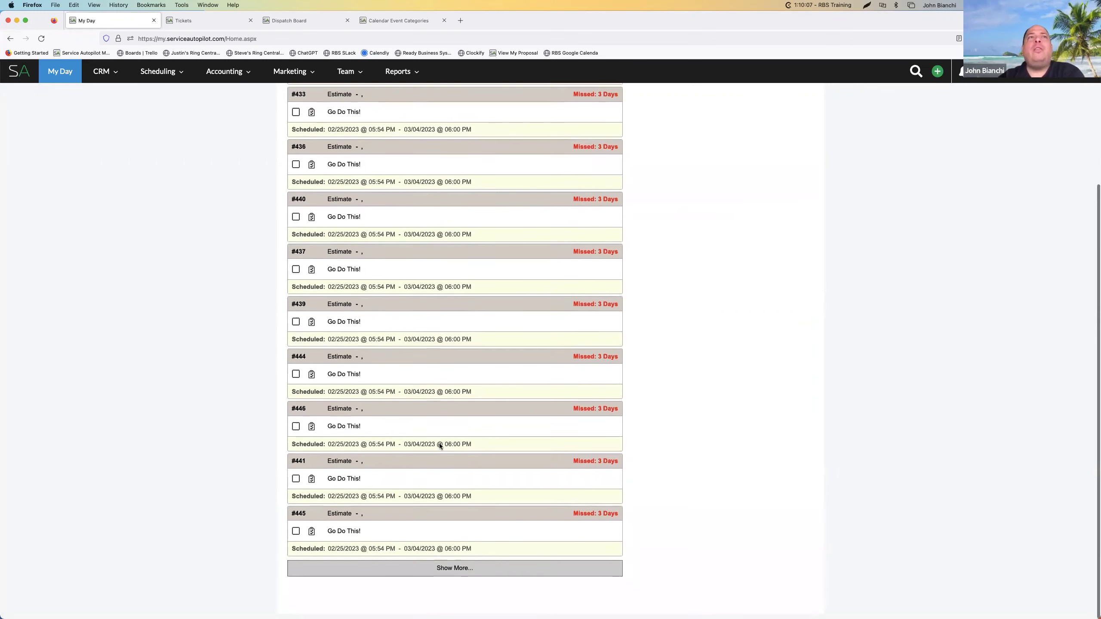
pyautogui.click(451, 573)
pyautogui.scroll(3, 454, 567)
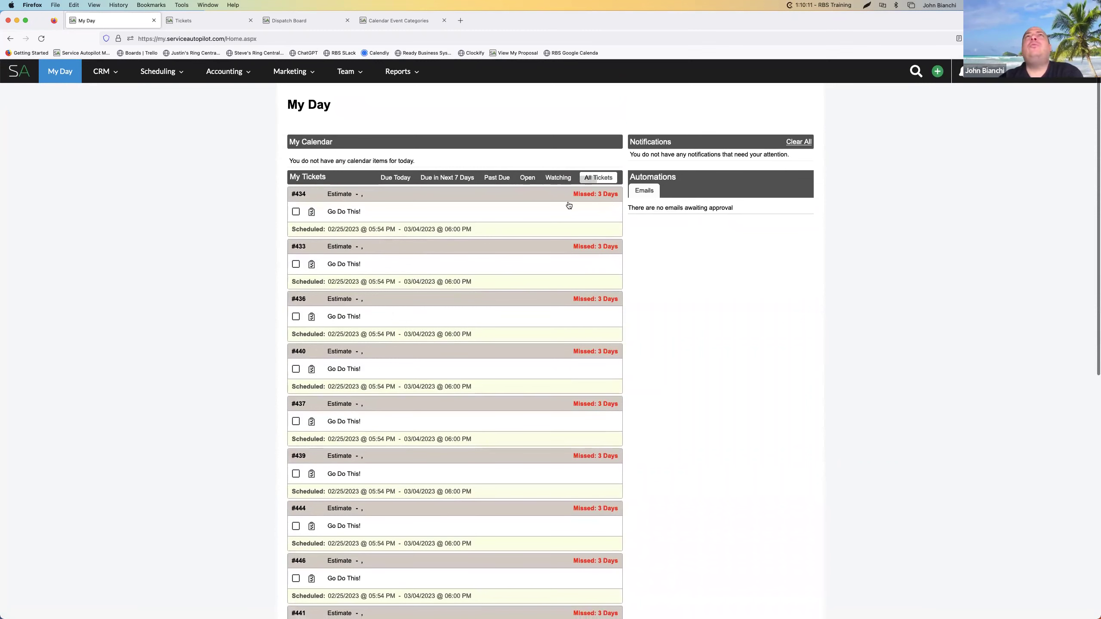
pyautogui.scroll(-9, 449, 310)
pyautogui.scroll(1, 456, 606)
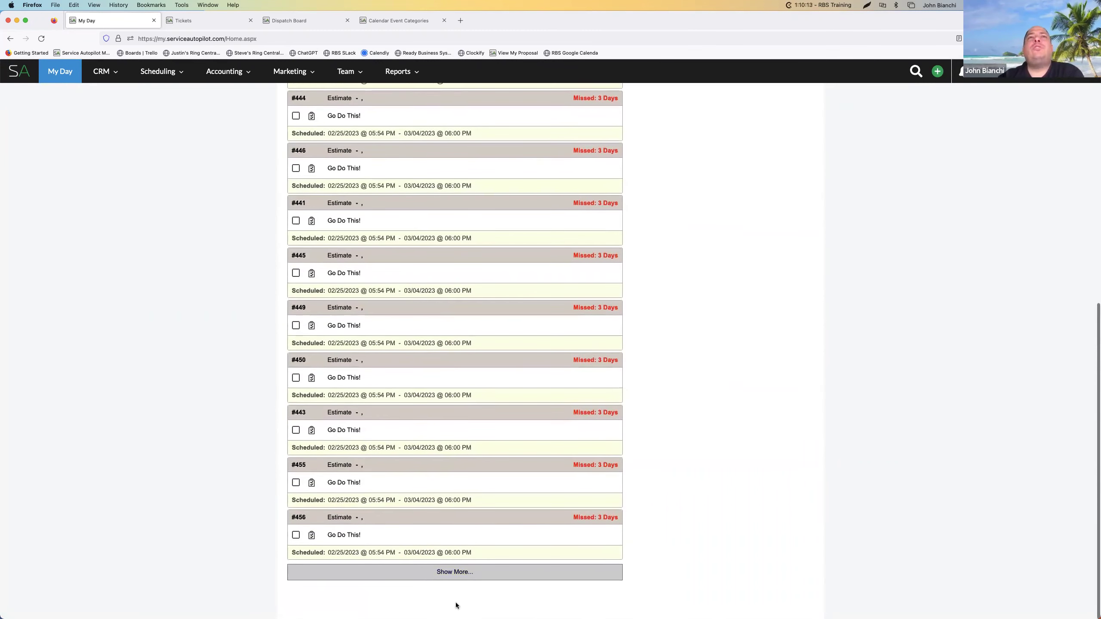
pyautogui.click(457, 580)
pyautogui.scroll(-6, 458, 577)
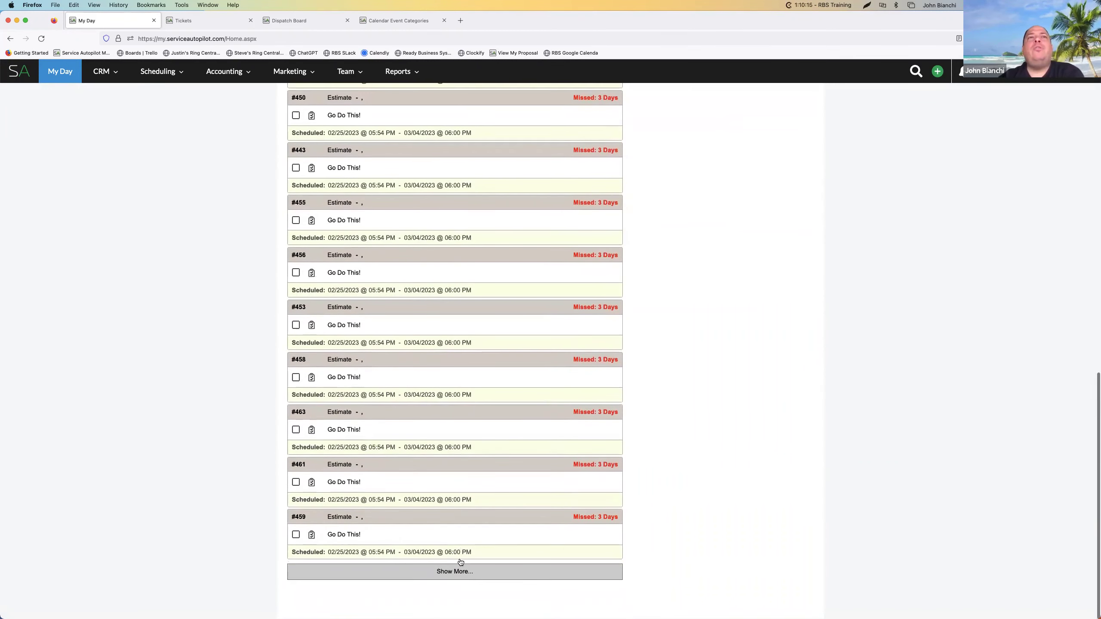
pyautogui.click(459, 574)
pyautogui.scroll(-6, 459, 516)
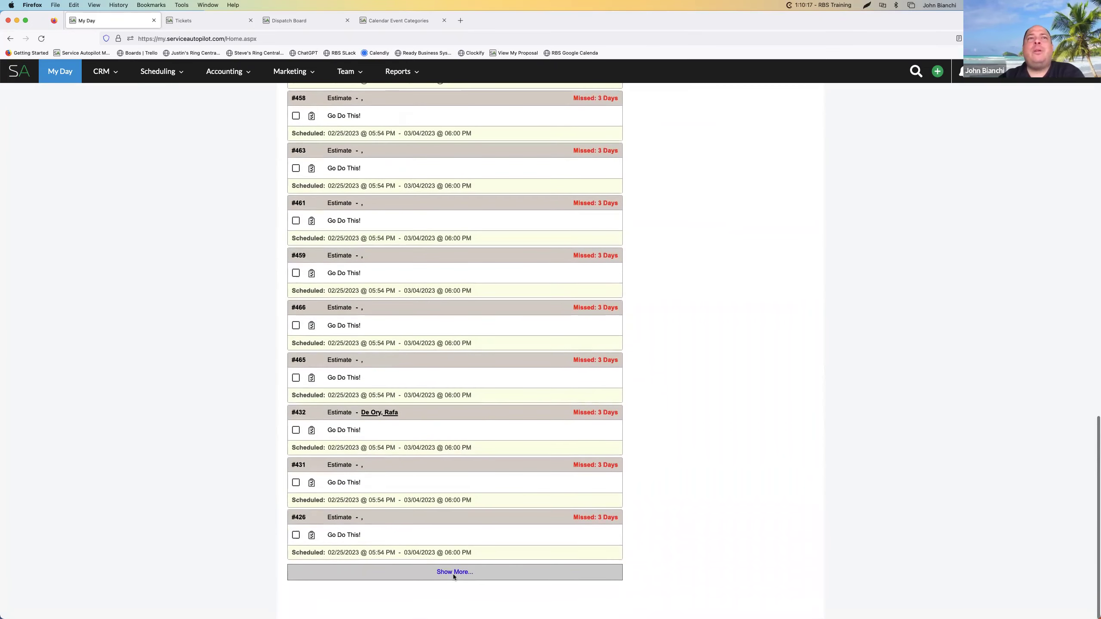
pyautogui.scroll(-5, 463, 503)
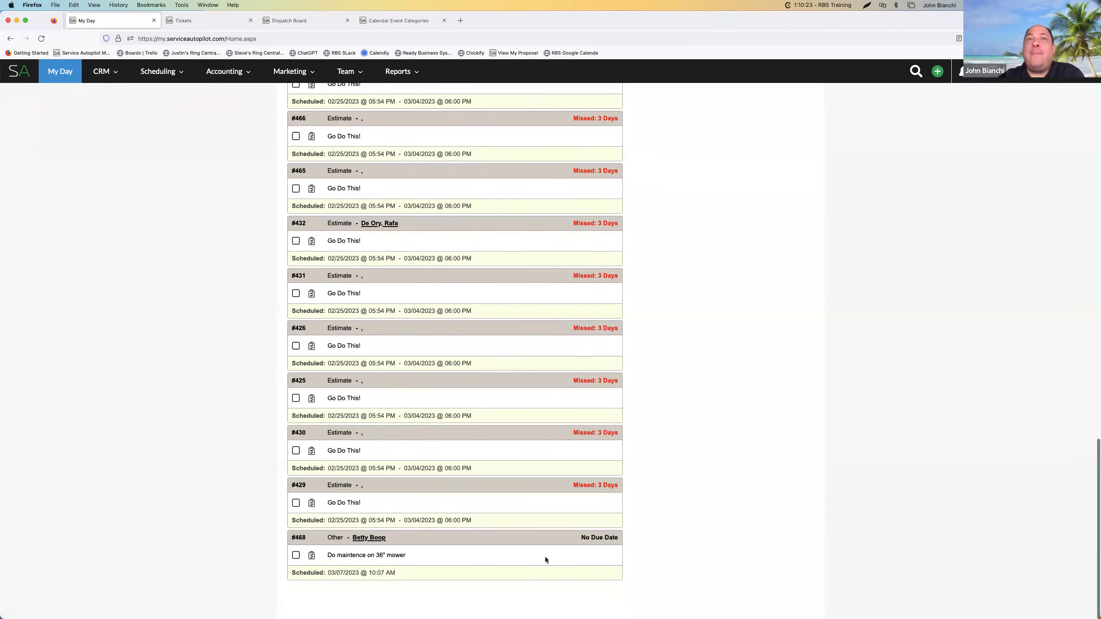
pyautogui.scroll(15, 545, 559)
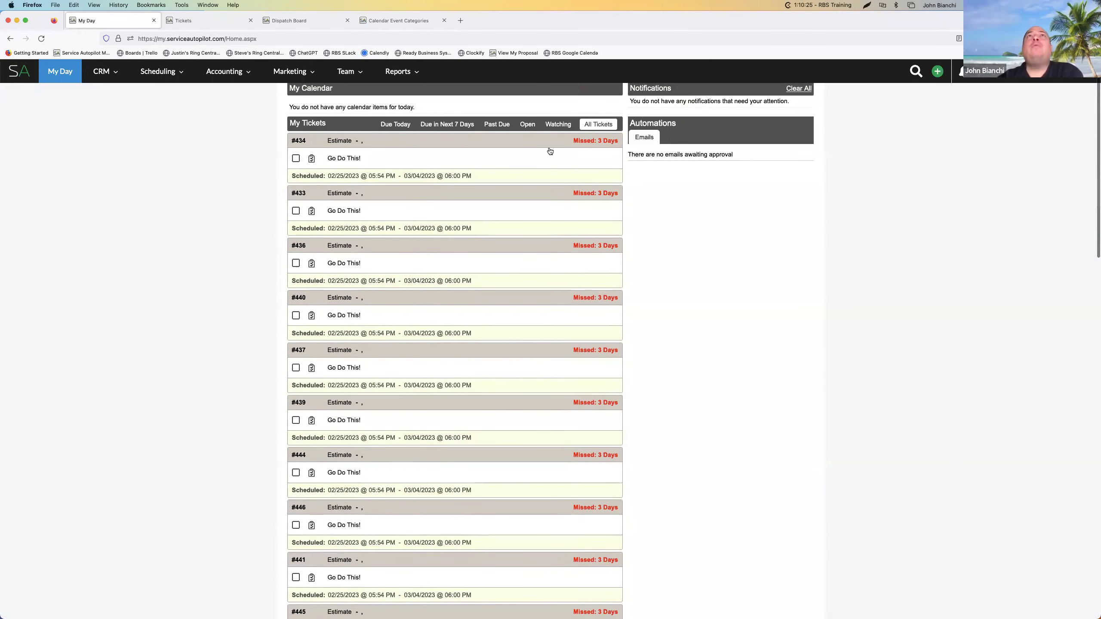
pyautogui.scroll(3, 578, 157)
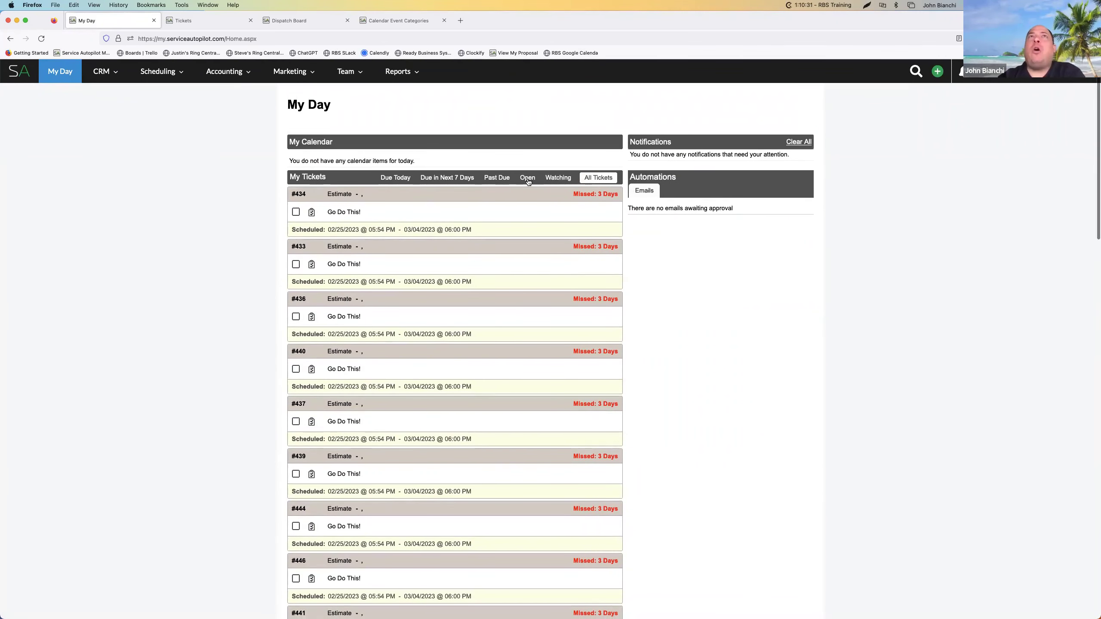
# Check the Past Due and Next 7 Days filters, return to All Tickets, and open the CRM menu.
pyautogui.click(498, 177)
pyautogui.click(461, 178)
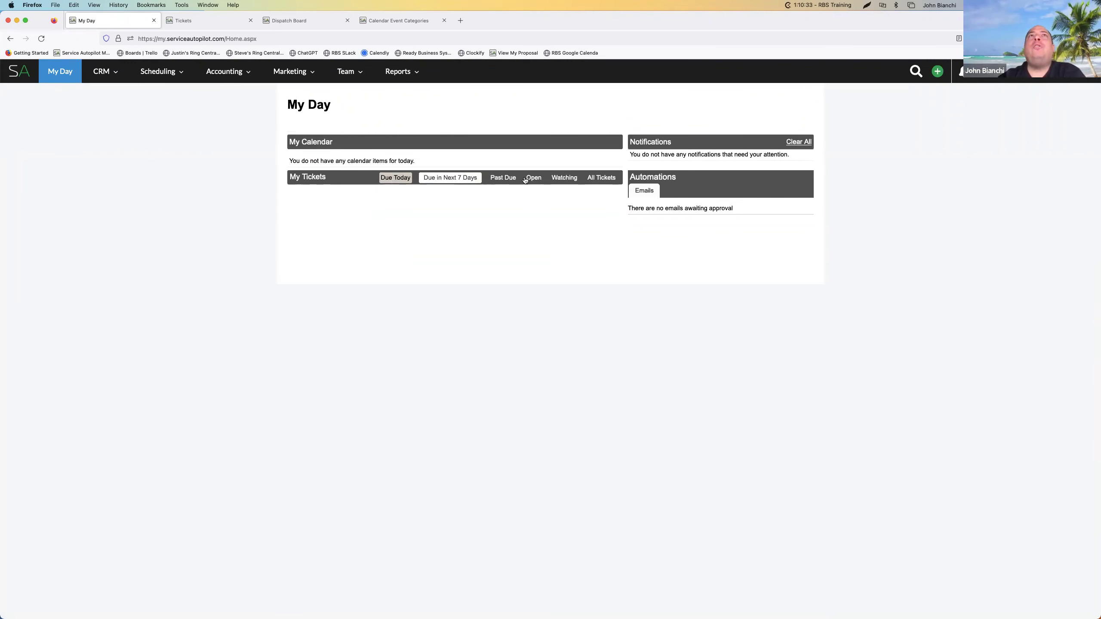
pyautogui.click(599, 178)
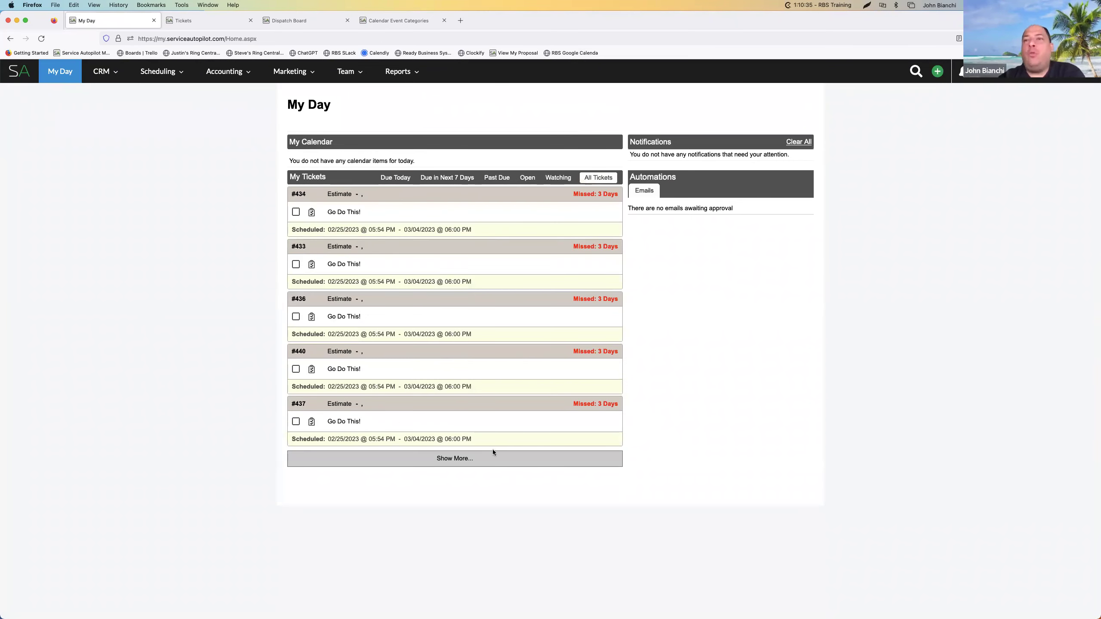
pyautogui.click(97, 81)
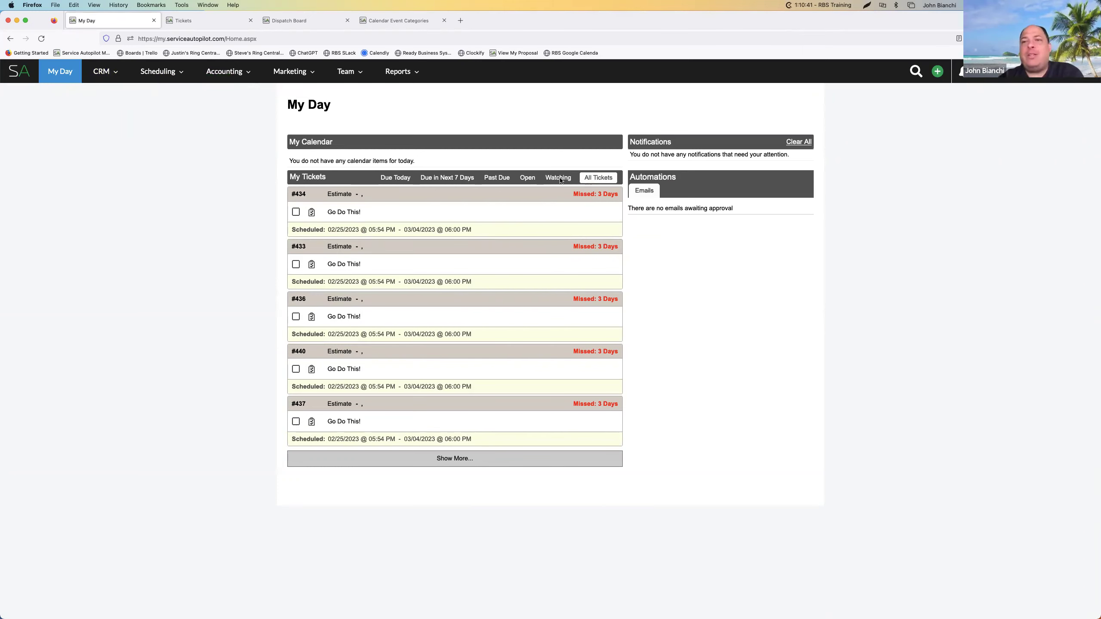
pyautogui.click(104, 76)
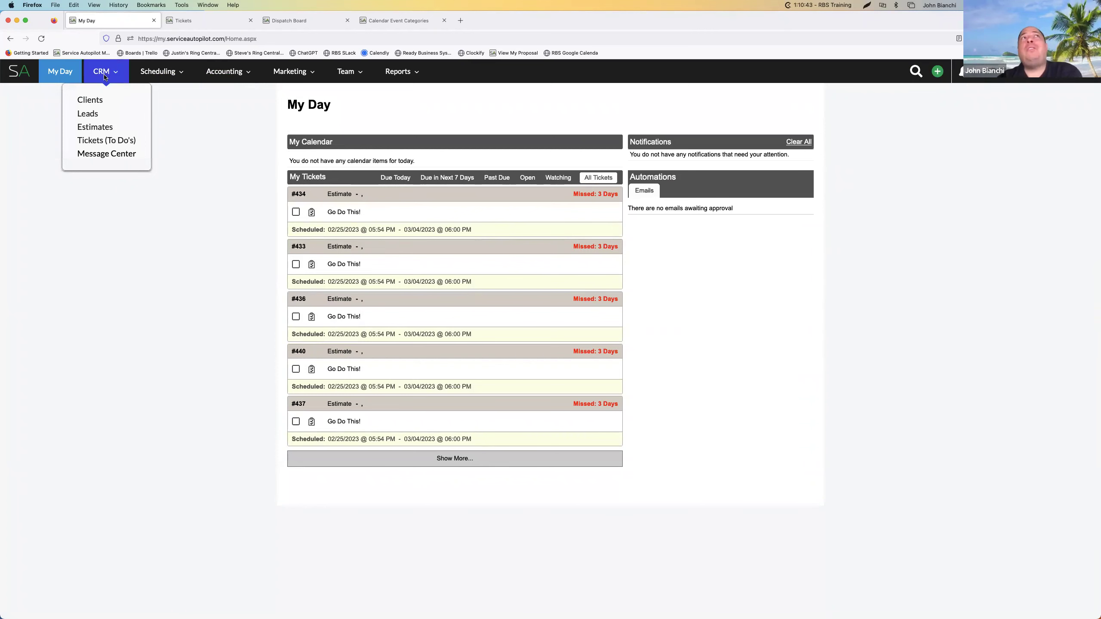
# View ticket #468 in CRM > Tickets (To Do's), then return to the Dispatch Board event editor.
pyautogui.click(105, 142)
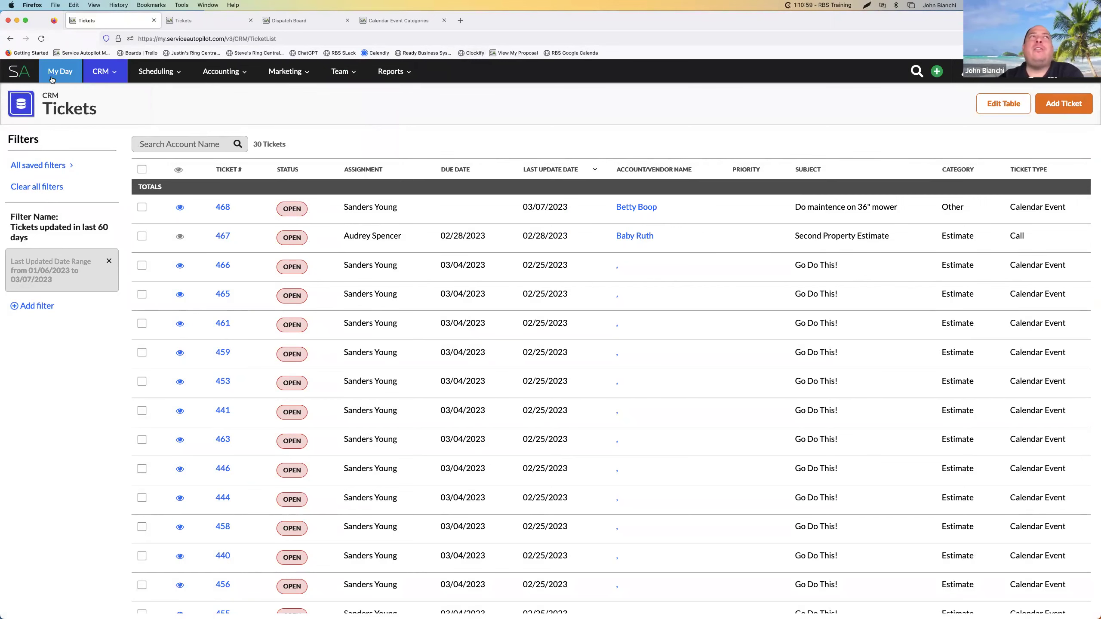
pyautogui.click(400, 23)
pyautogui.click(305, 22)
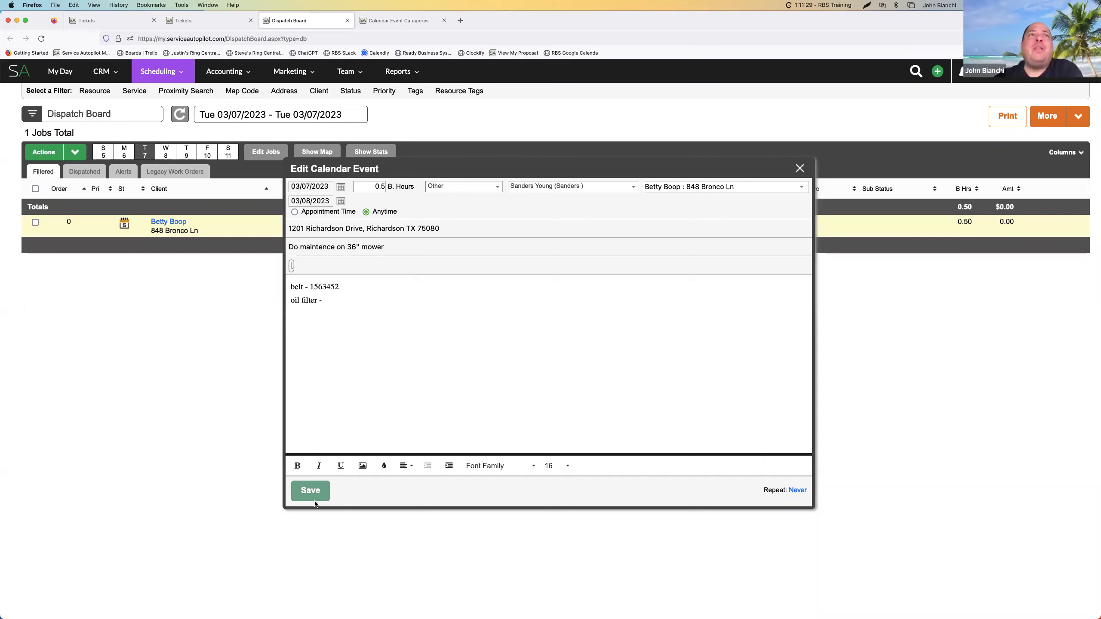
# Try the Monthly and Daily How Often options in the event's Repeat settings.
pyautogui.click(797, 490)
pyautogui.click(667, 328)
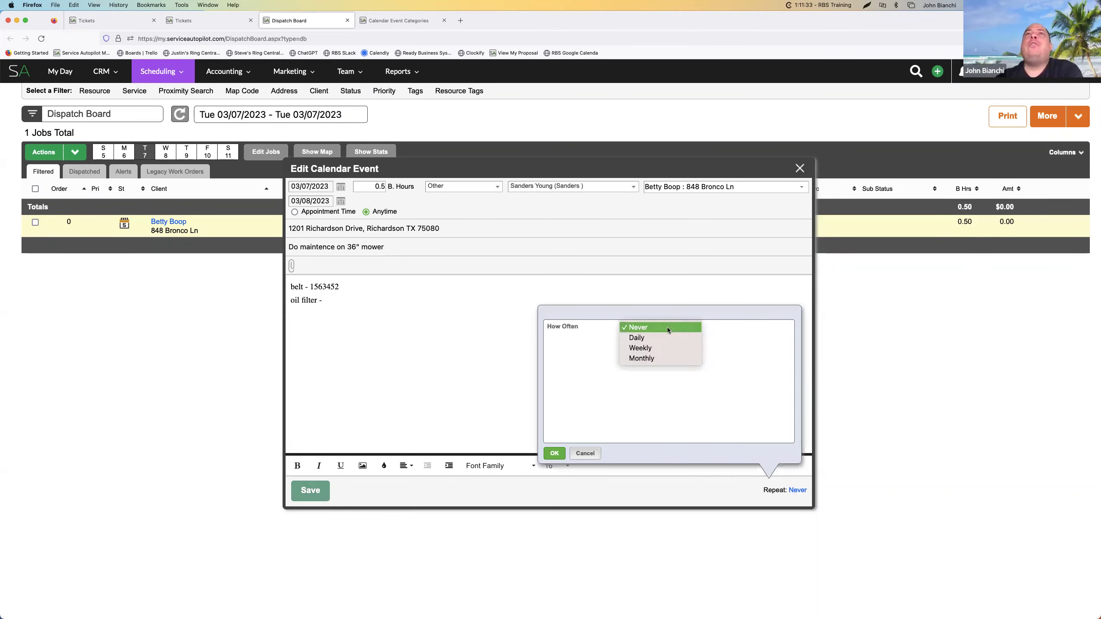
pyautogui.click(652, 358)
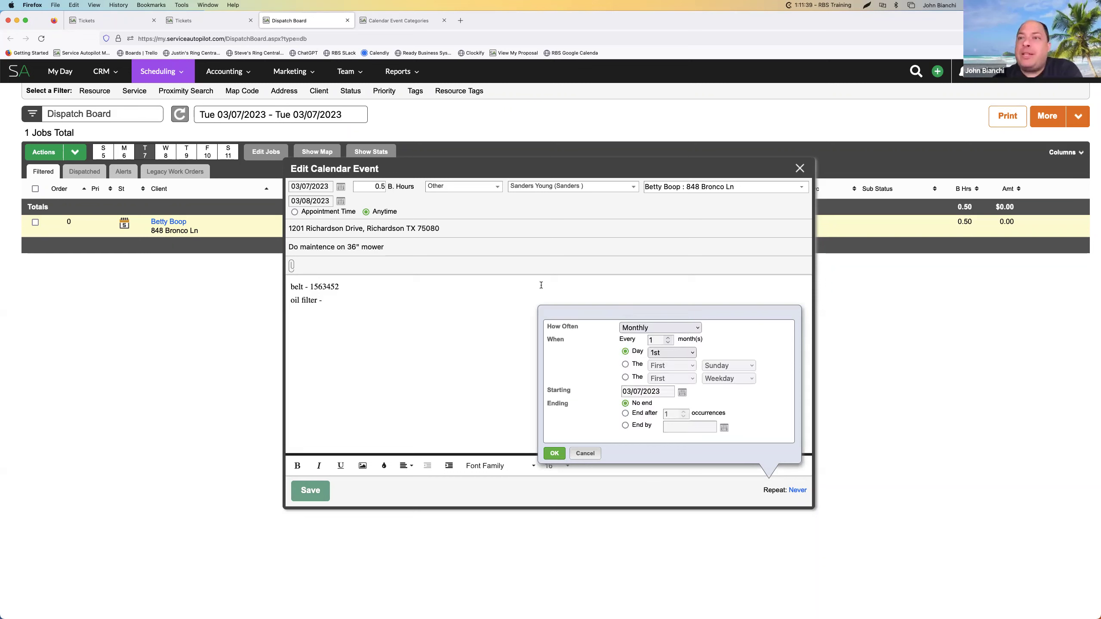
pyautogui.click(687, 328)
pyautogui.click(653, 312)
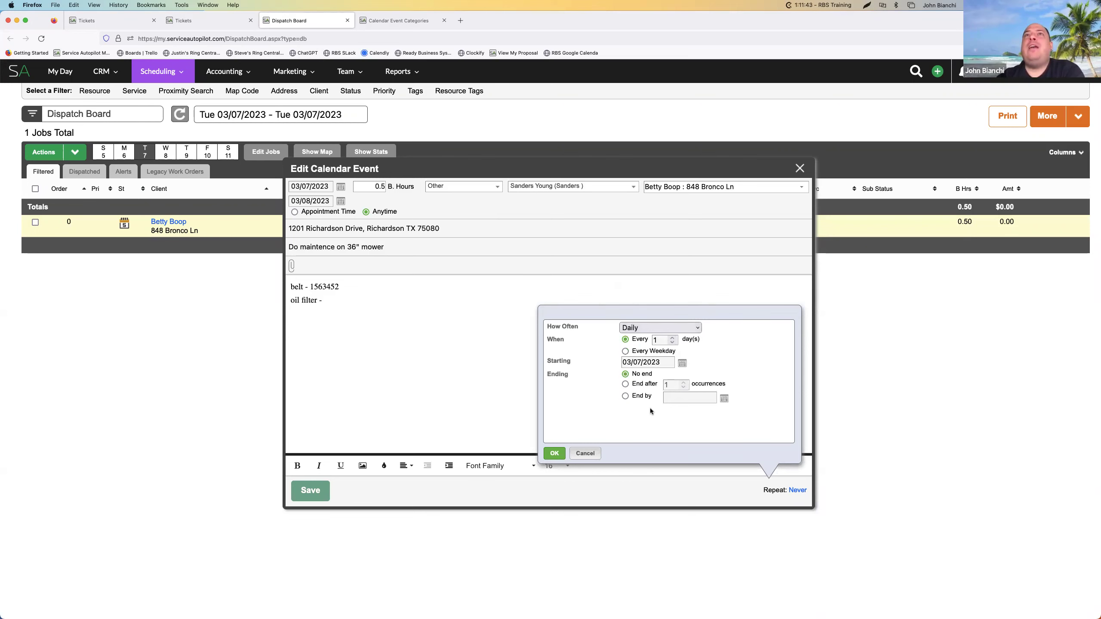
pyautogui.click(659, 327)
pyautogui.click(657, 349)
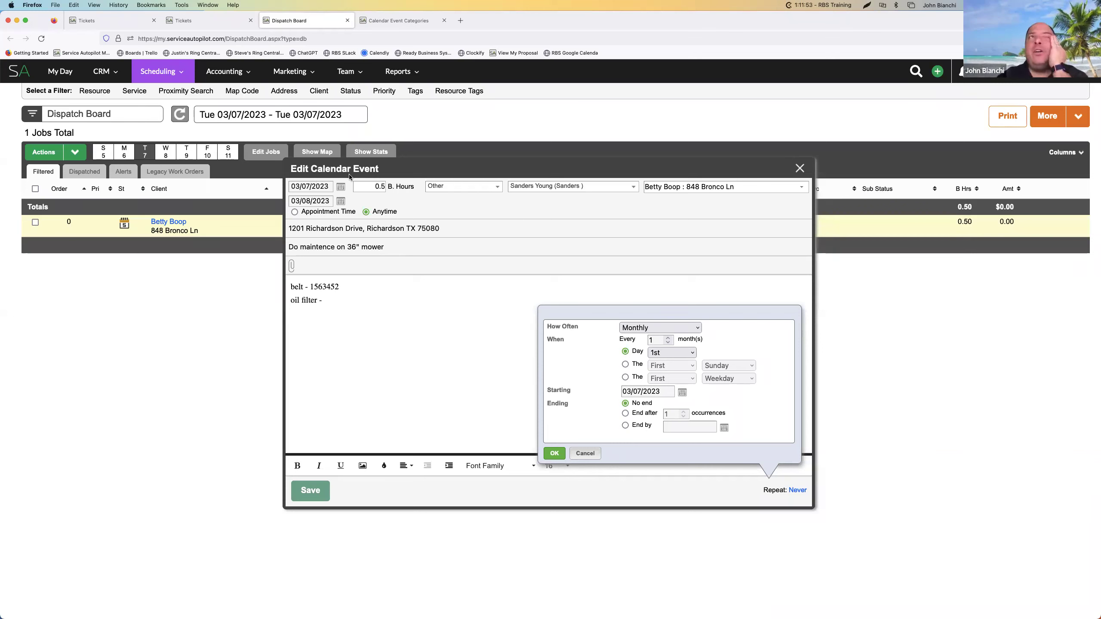
# Cancel the repeat changes, check the resource list, and close the event editor unsaved.
pyautogui.click(598, 453)
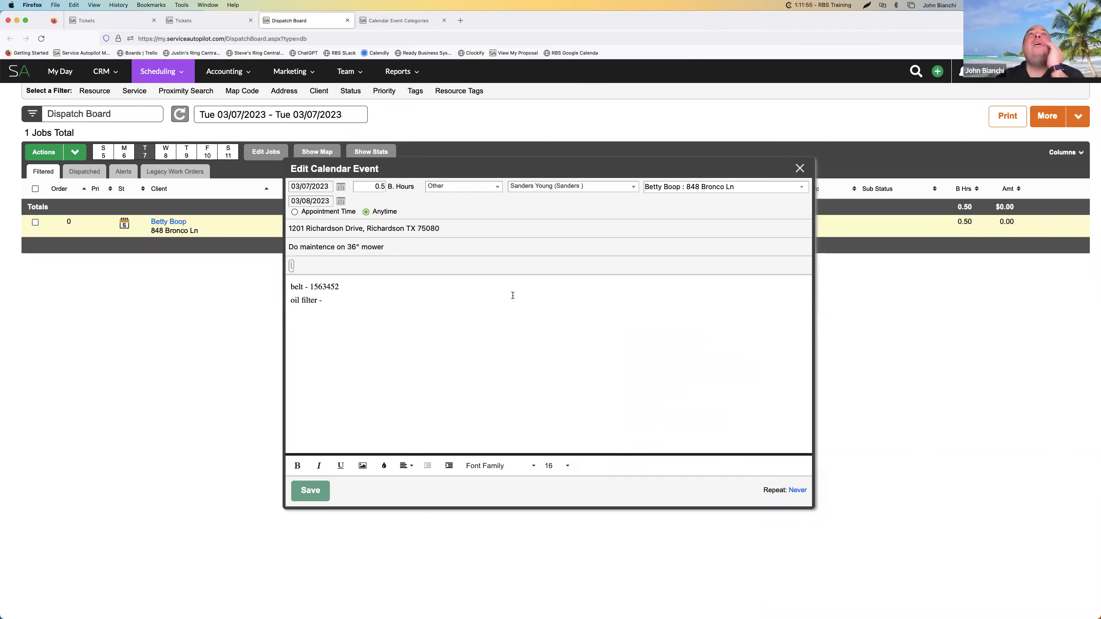
pyautogui.click(624, 185)
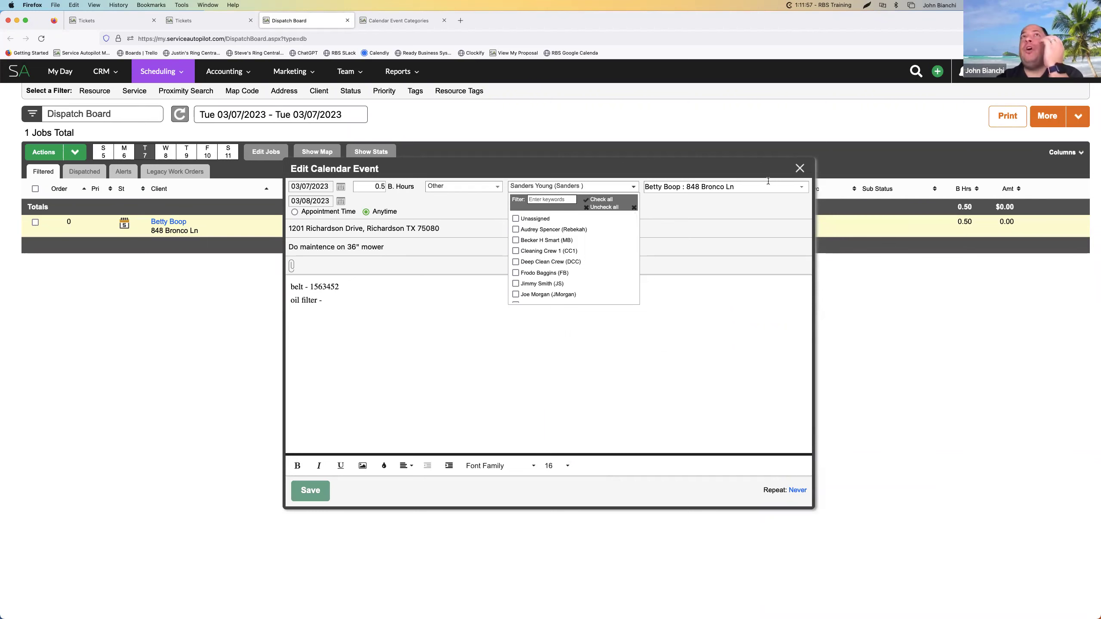
pyautogui.click(798, 169)
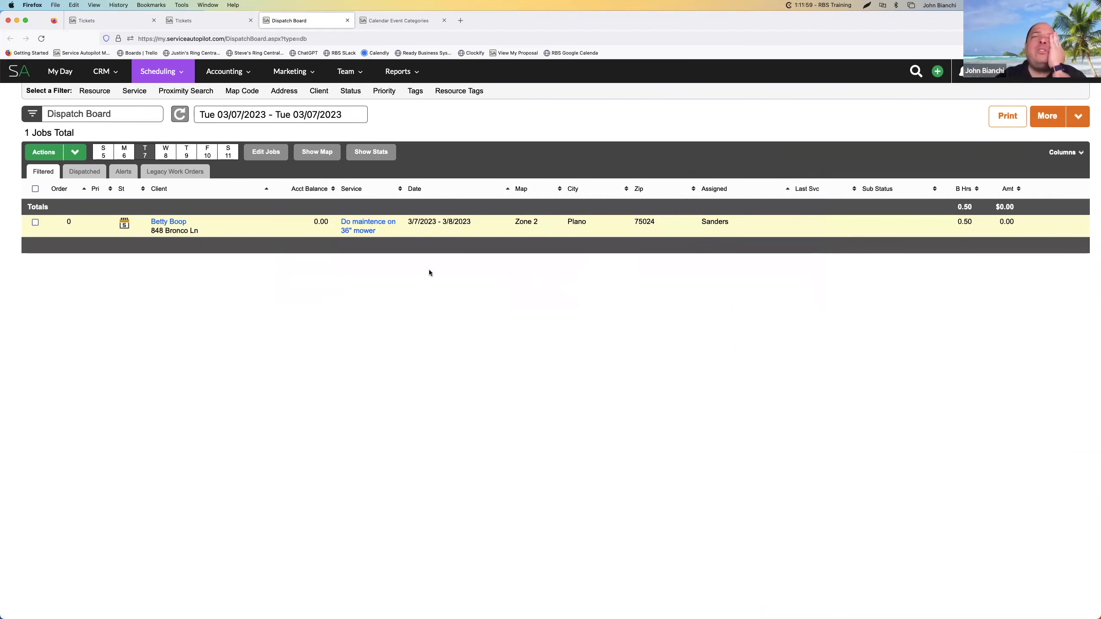
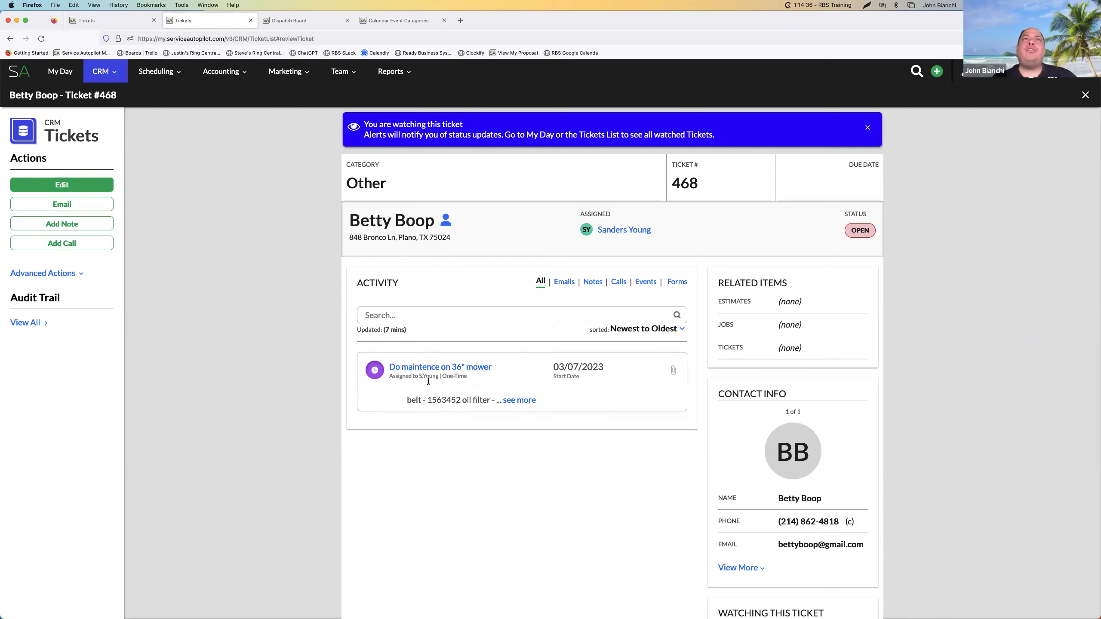
# Edit ticket #468 and list estimates #2083 and #2050 under Related Items for linking.
pyautogui.click(62, 184)
pyautogui.click(38, 226)
pyautogui.click(619, 215)
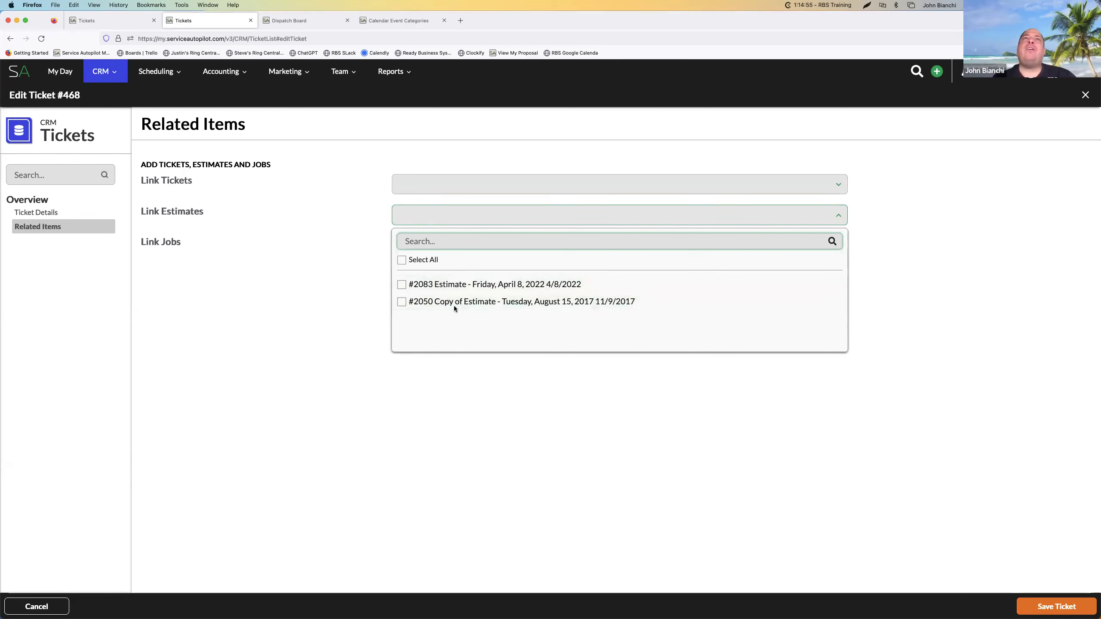
# Close the estimates list, review linkable jobs, then glance at category choices in Ticket Details.
pyautogui.click(437, 211)
pyautogui.click(442, 247)
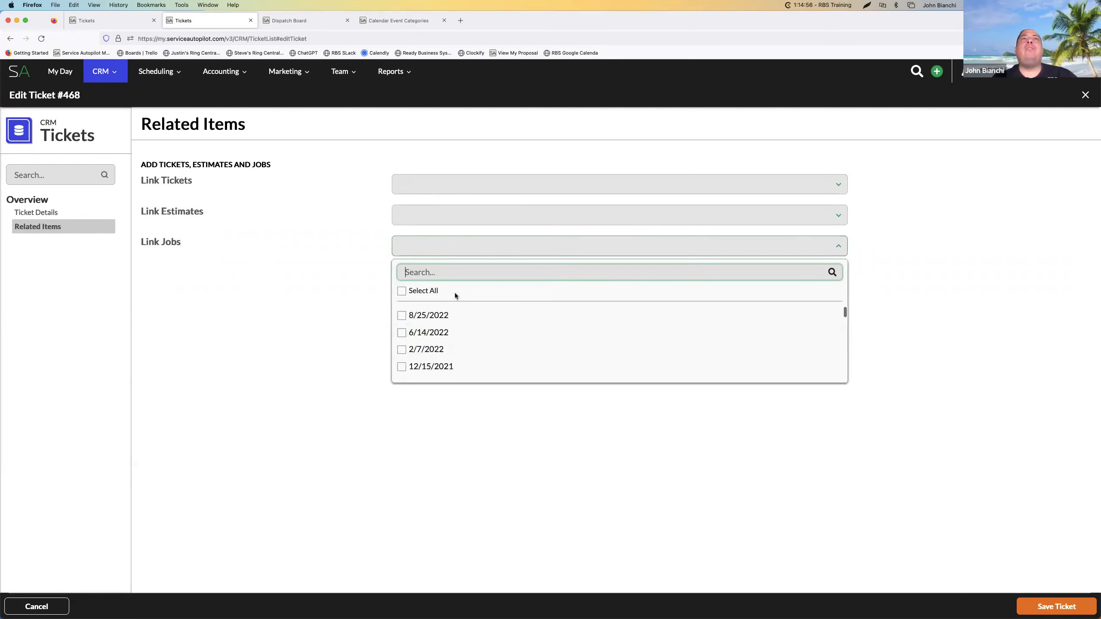
pyautogui.scroll(-10, 453, 329)
pyautogui.click(39, 212)
pyautogui.click(39, 212)
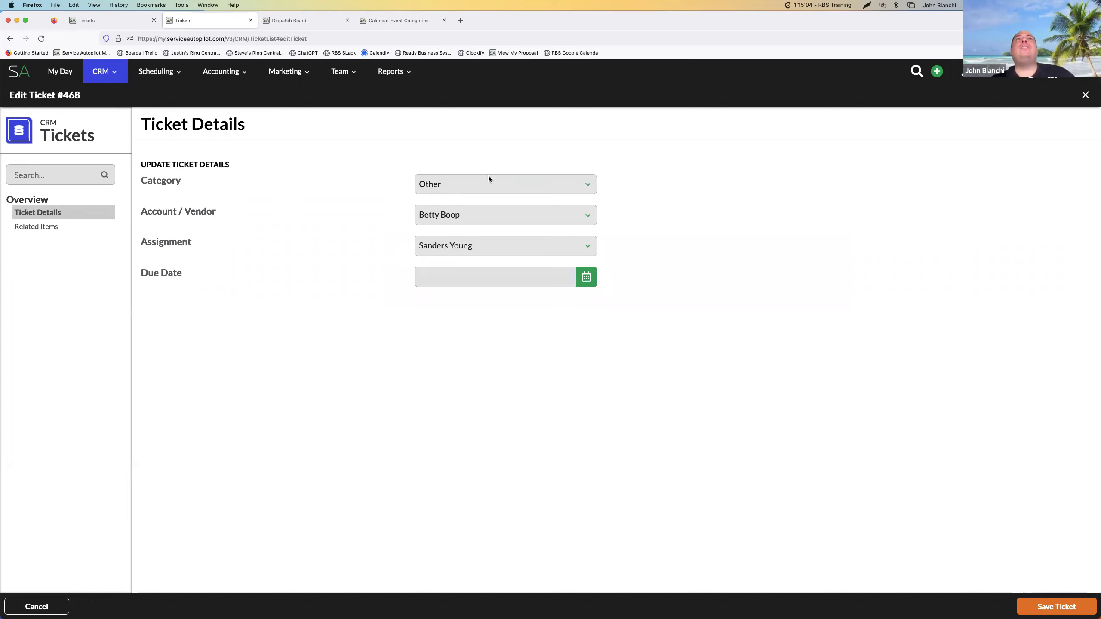
pyautogui.click(524, 187)
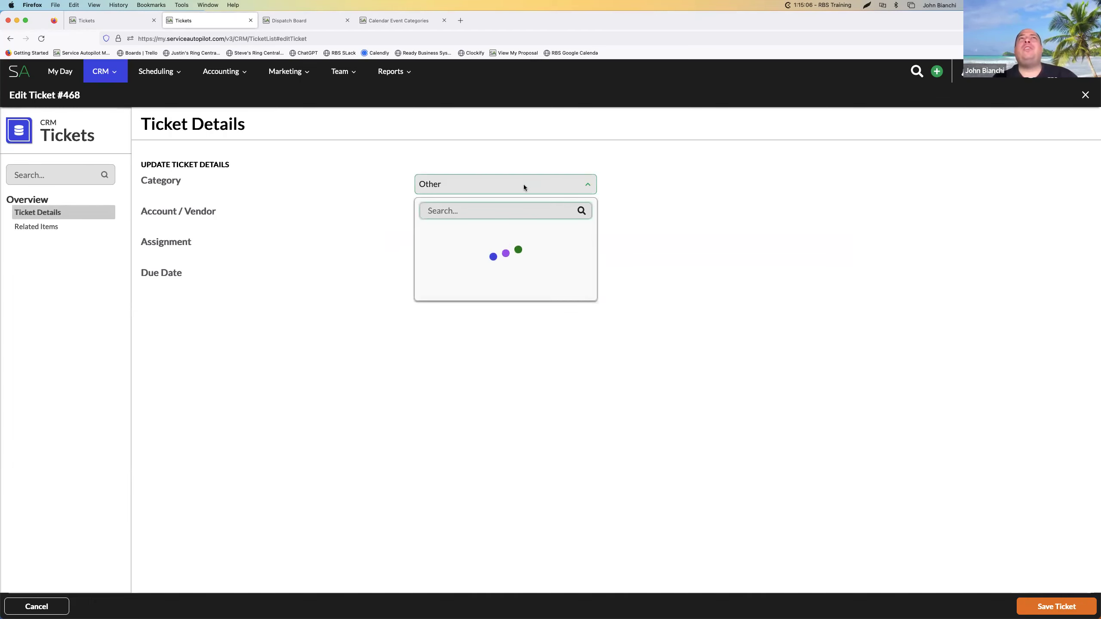
pyautogui.click(522, 185)
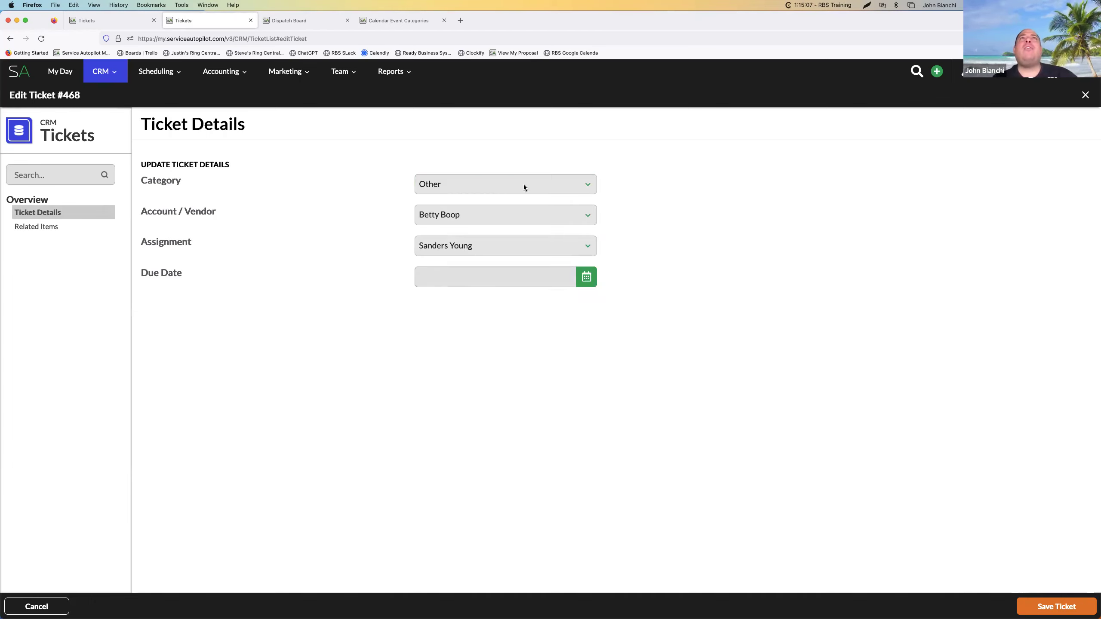
# Set ticket #468's due date to March 8, 2023 and save the ticket.
pyautogui.click(541, 279)
pyautogui.click(576, 313)
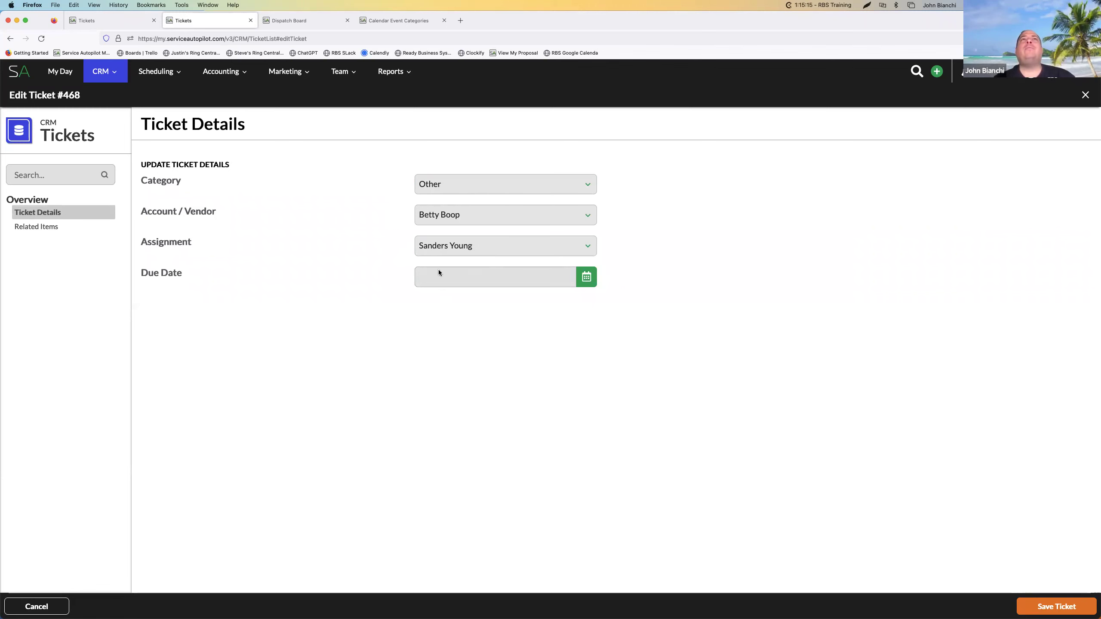
pyautogui.click(464, 283)
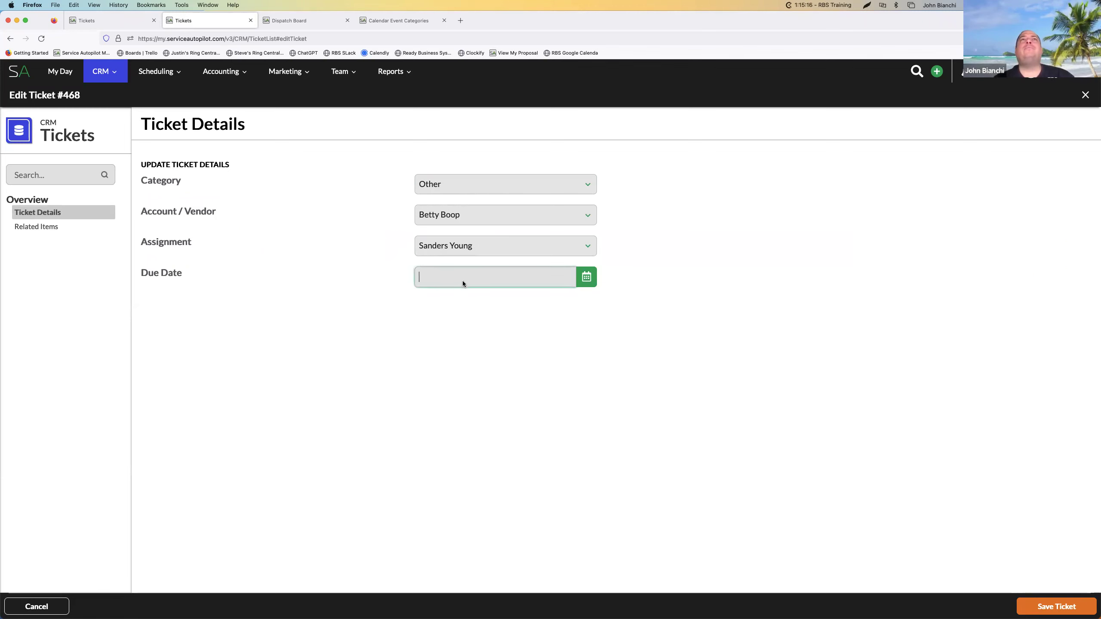
pyautogui.click(587, 278)
pyautogui.click(489, 361)
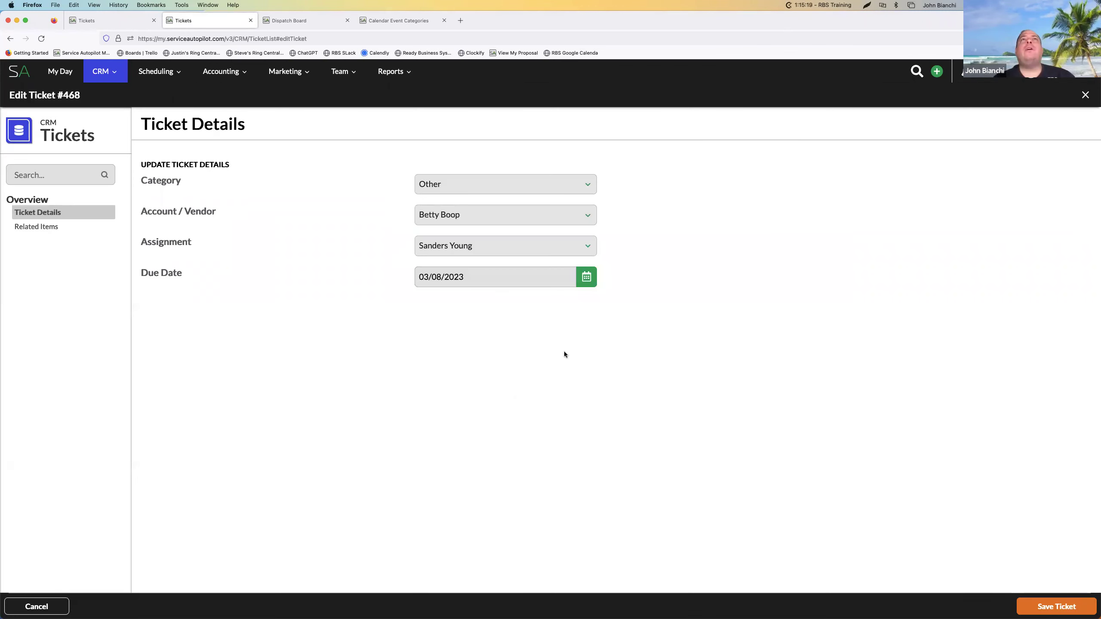
pyautogui.click(1052, 606)
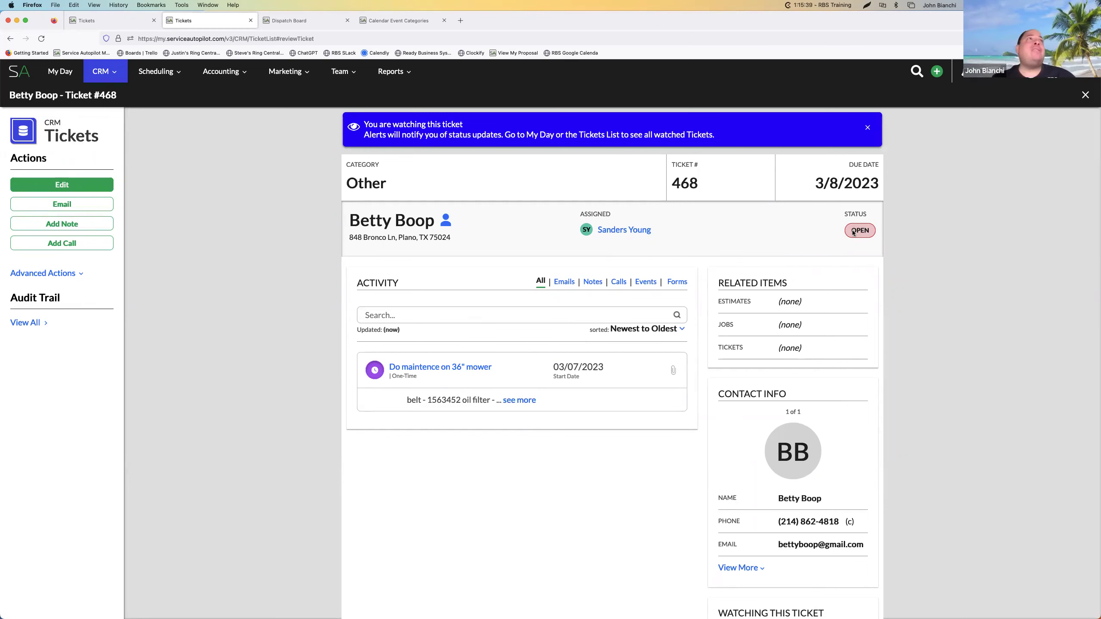
# Expand Advanced Actions (Close, Add Event, Schedule Job, Delete), then open and discard an edit.
pyautogui.click(81, 274)
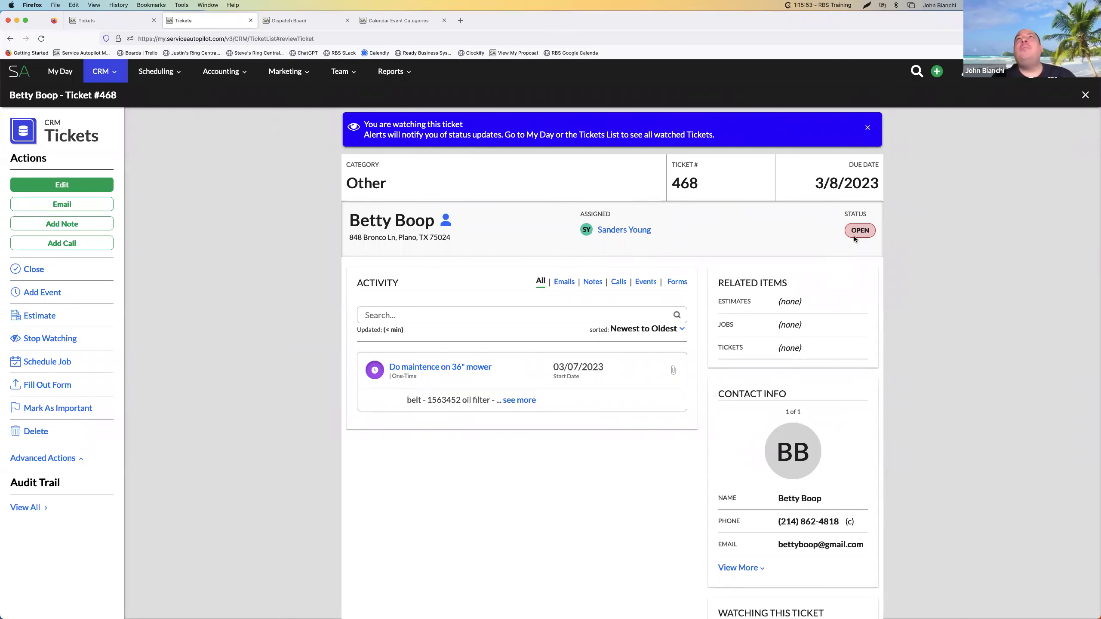
pyautogui.click(49, 188)
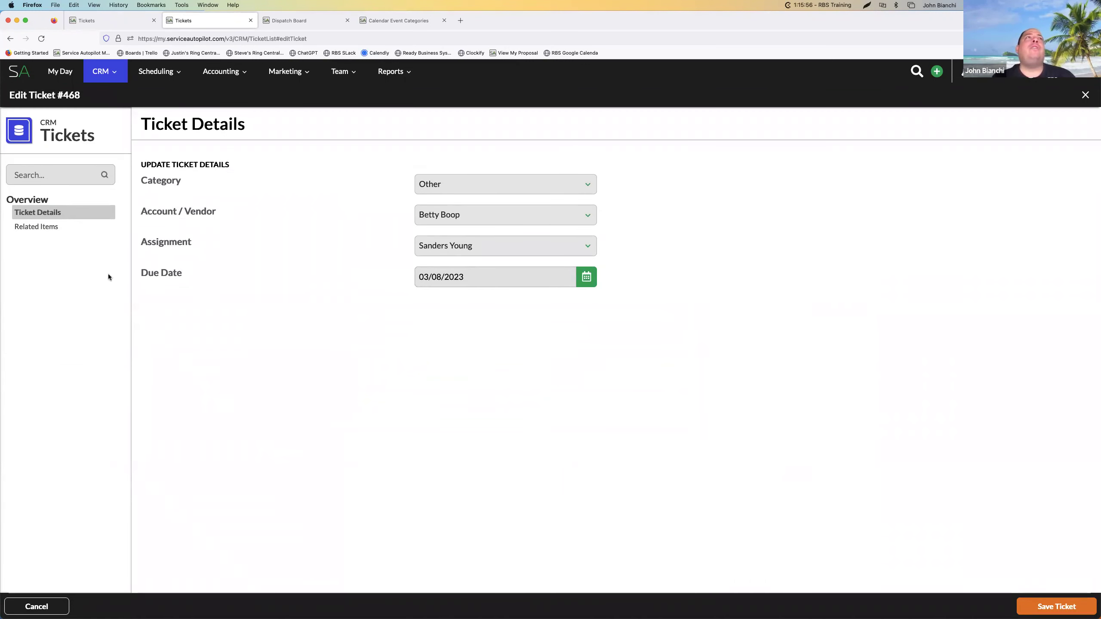
pyautogui.click(1085, 94)
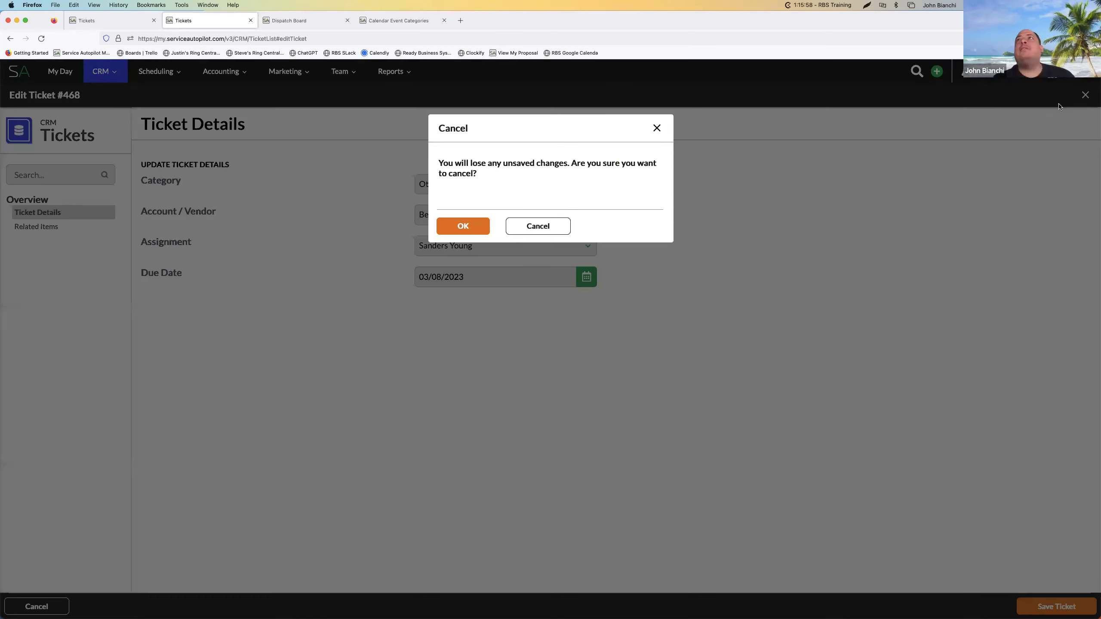
pyautogui.click(447, 227)
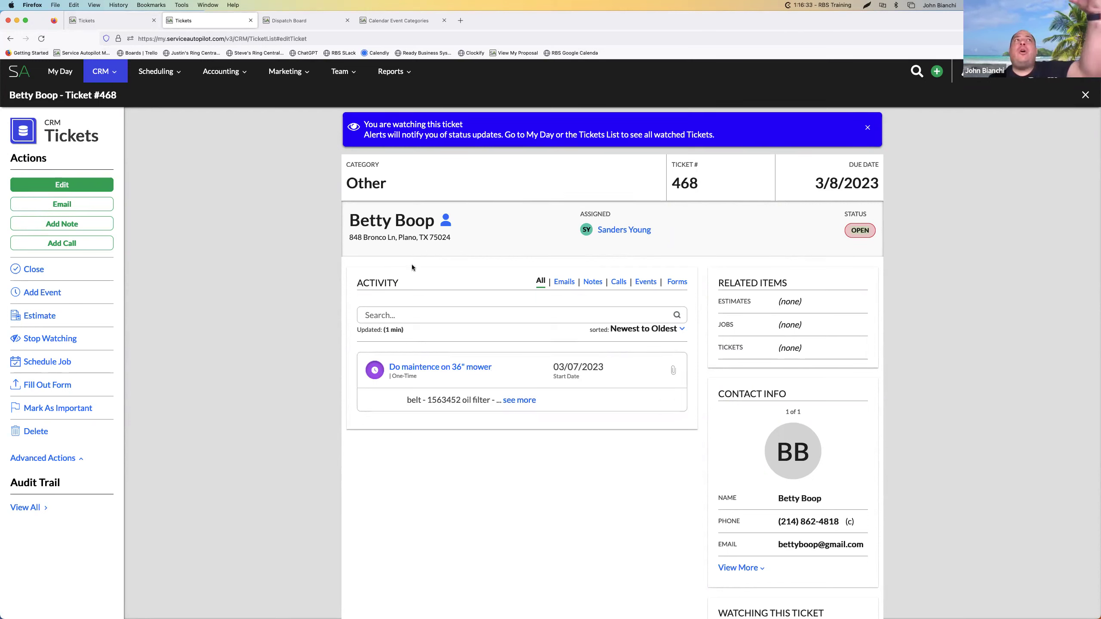
# Inspect the mower maintenance event, exit its editor unsaved, and close ticket #468.
pyautogui.click(485, 369)
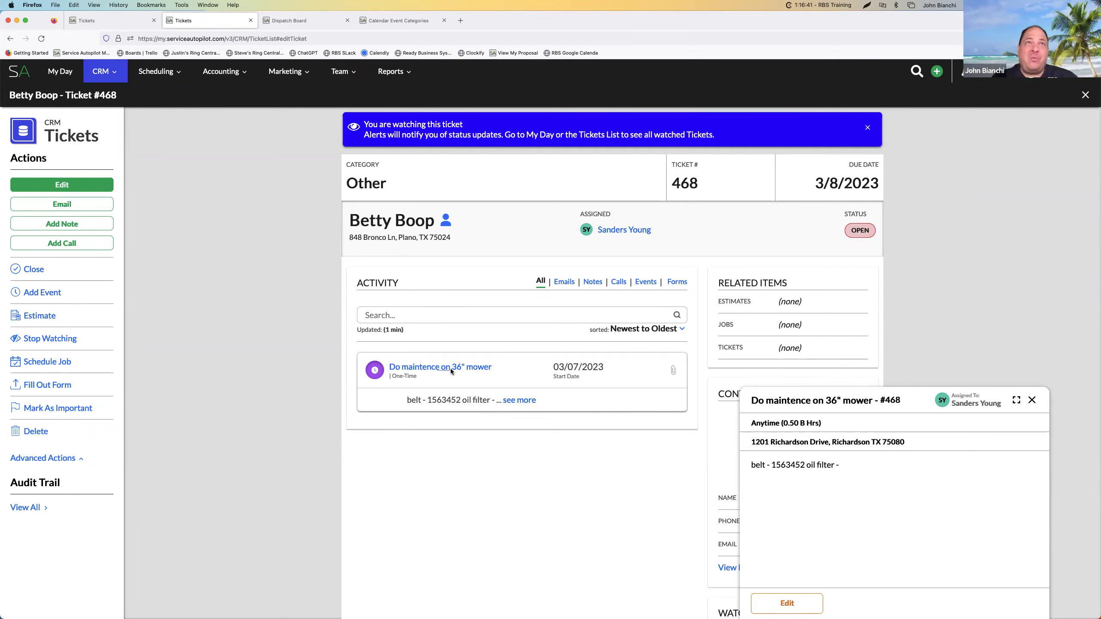
pyautogui.click(786, 604)
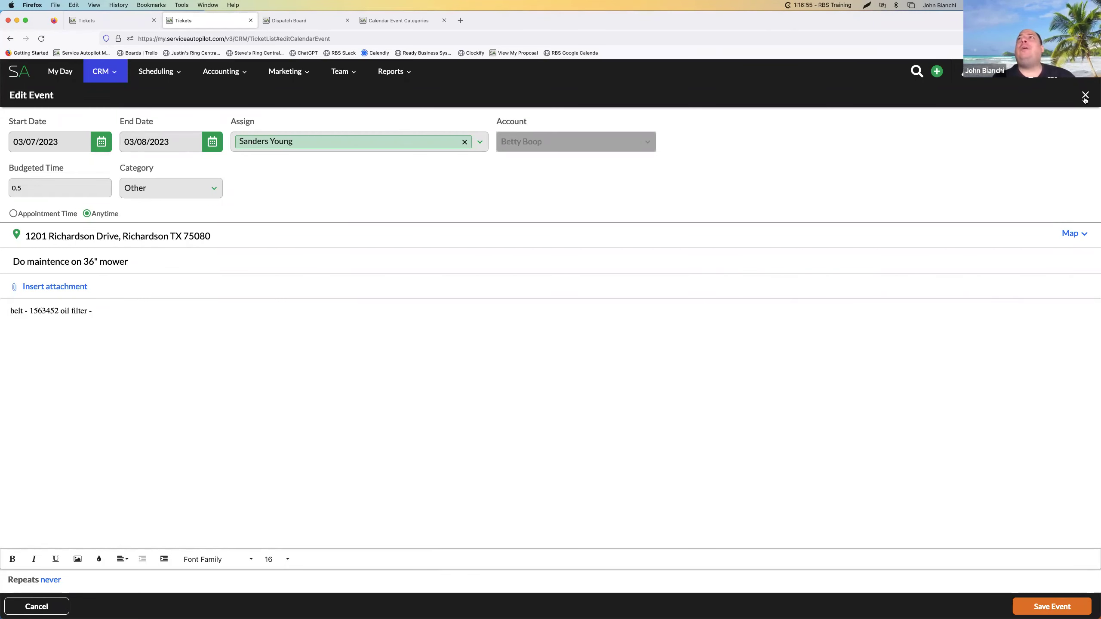
pyautogui.click(1085, 96)
pyautogui.click(460, 226)
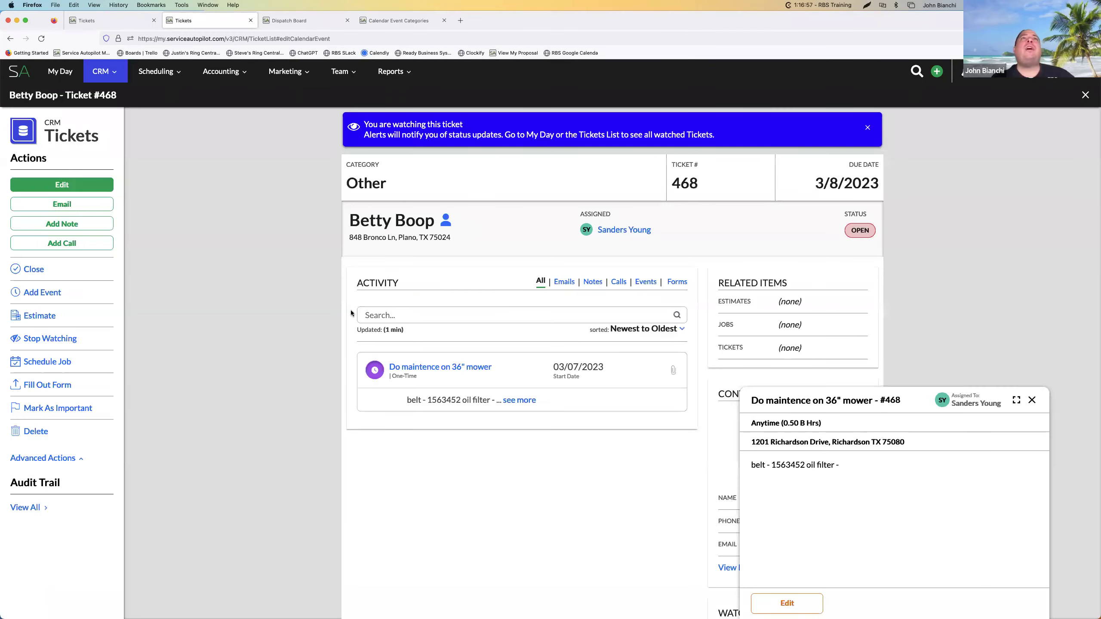
pyautogui.click(1032, 400)
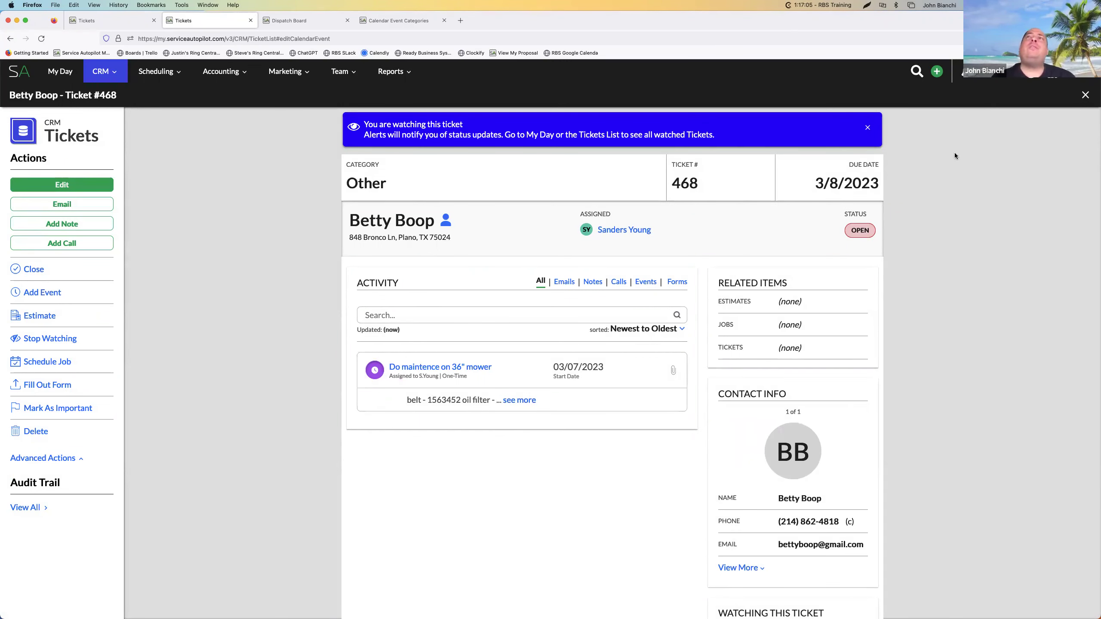
pyautogui.click(1086, 94)
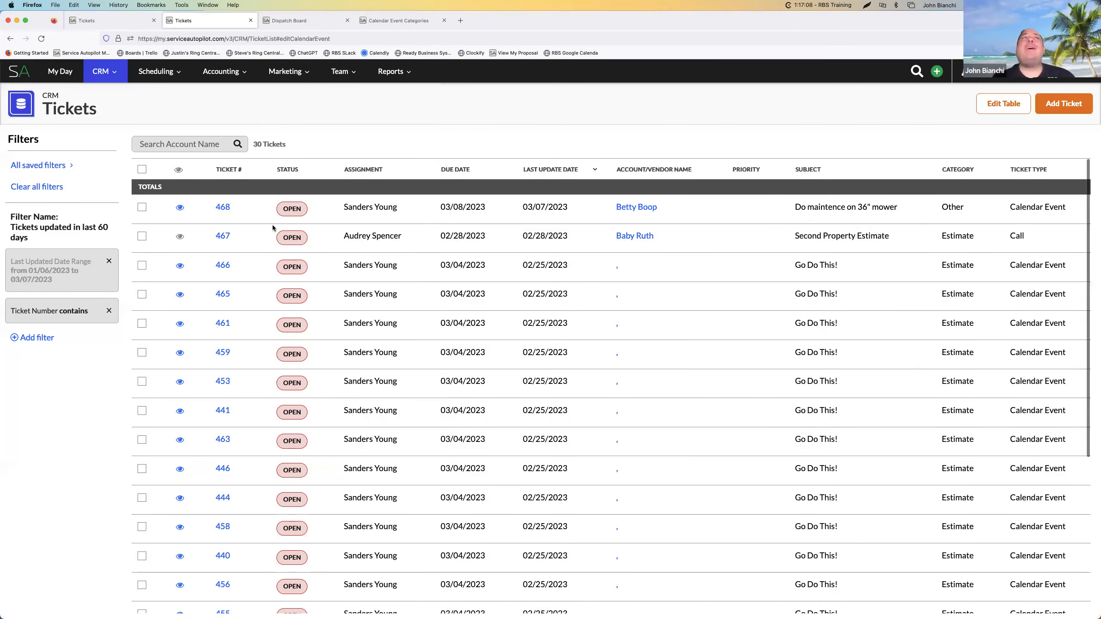
# Select ticket 468 and expand Update Status to see Open, On Hold, Pending and Complete.
pyautogui.click(142, 207)
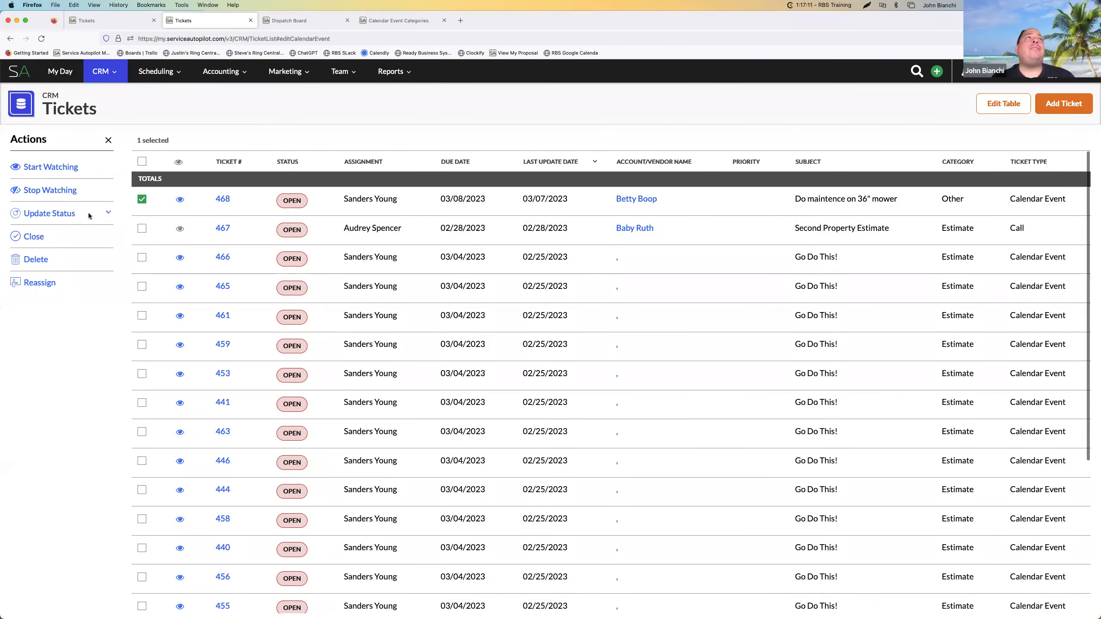
pyautogui.click(91, 214)
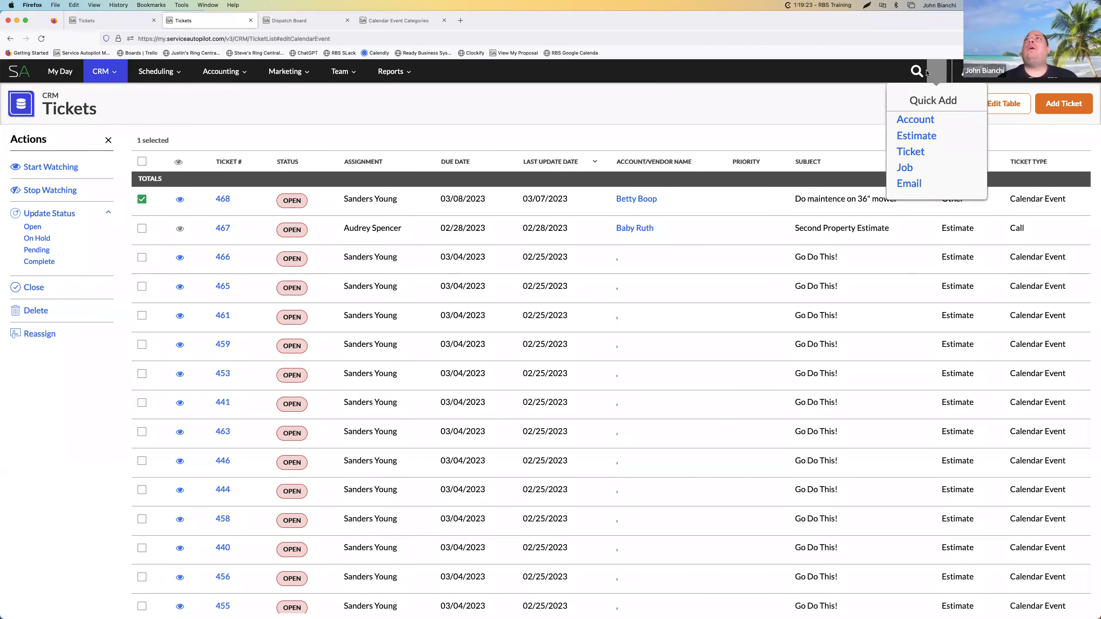
# Choose Ticket from the green Quick Add menu to open a blank Add Ticket form.
pyautogui.moveTo(936, 74)
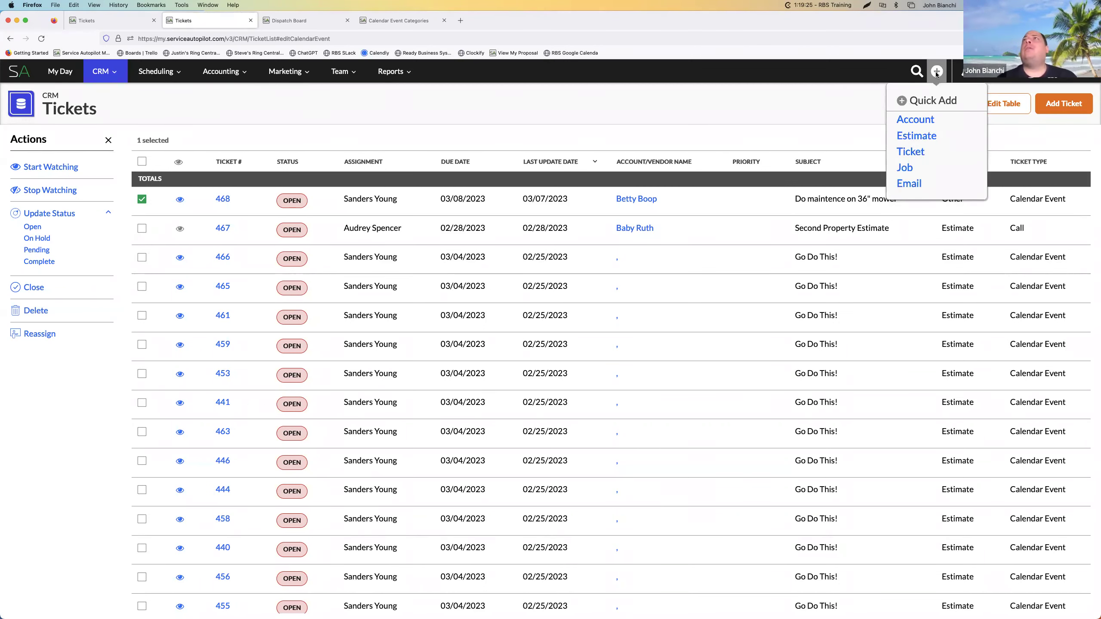
pyautogui.click(911, 152)
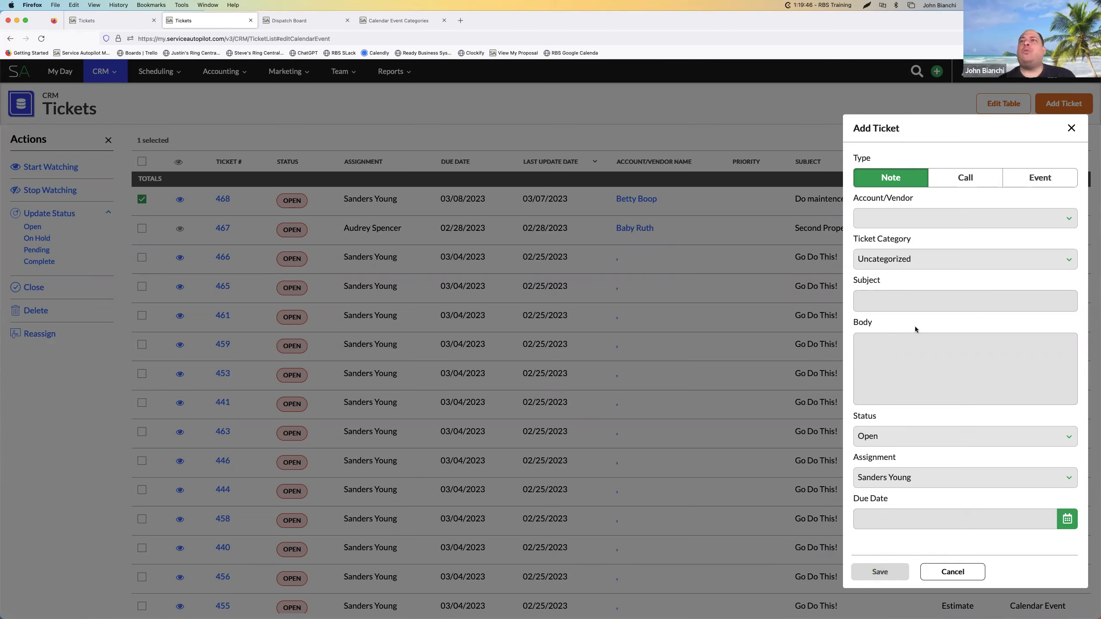
# Attach the new ticket to the customer's account from the accounts list.
pyautogui.click(899, 218)
pyautogui.scroll(-5, 901, 290)
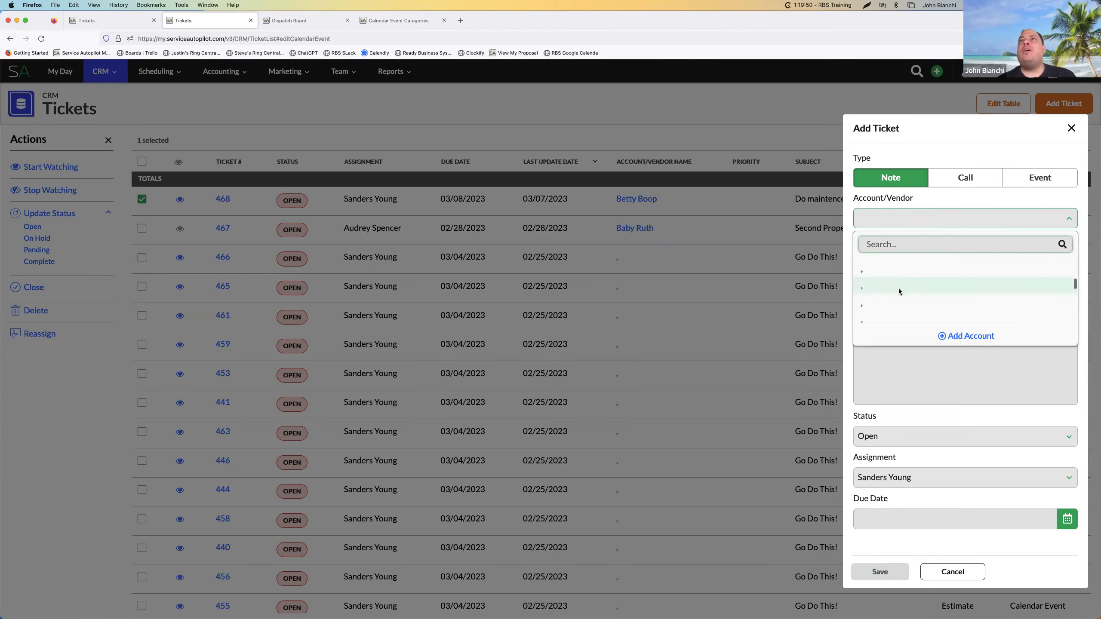
pyautogui.scroll(1, 900, 290)
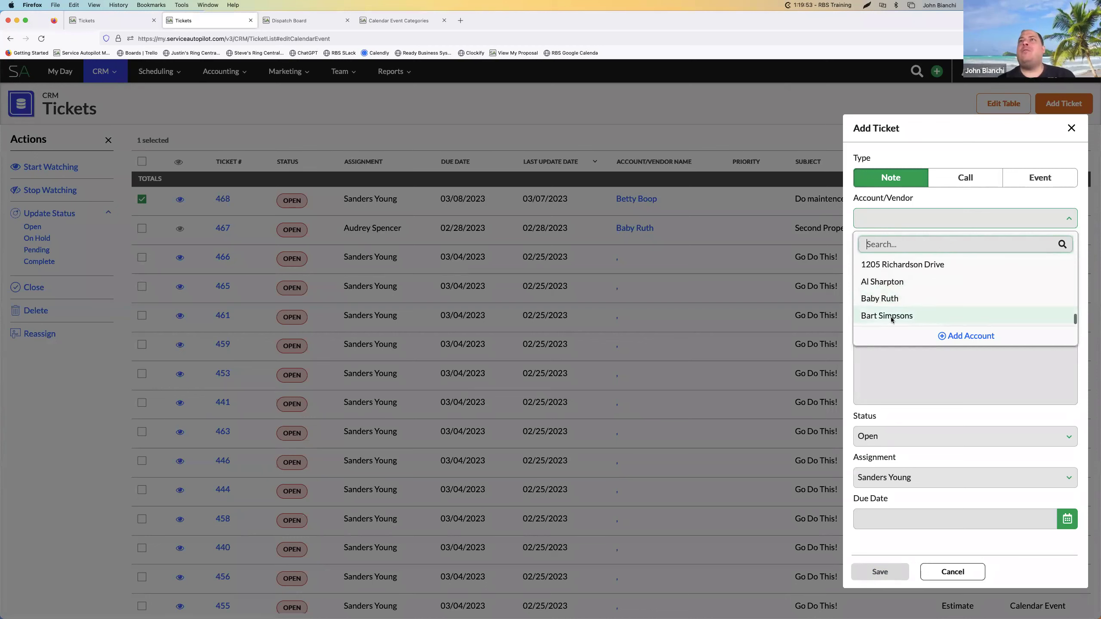
pyautogui.scroll(-3, 893, 277)
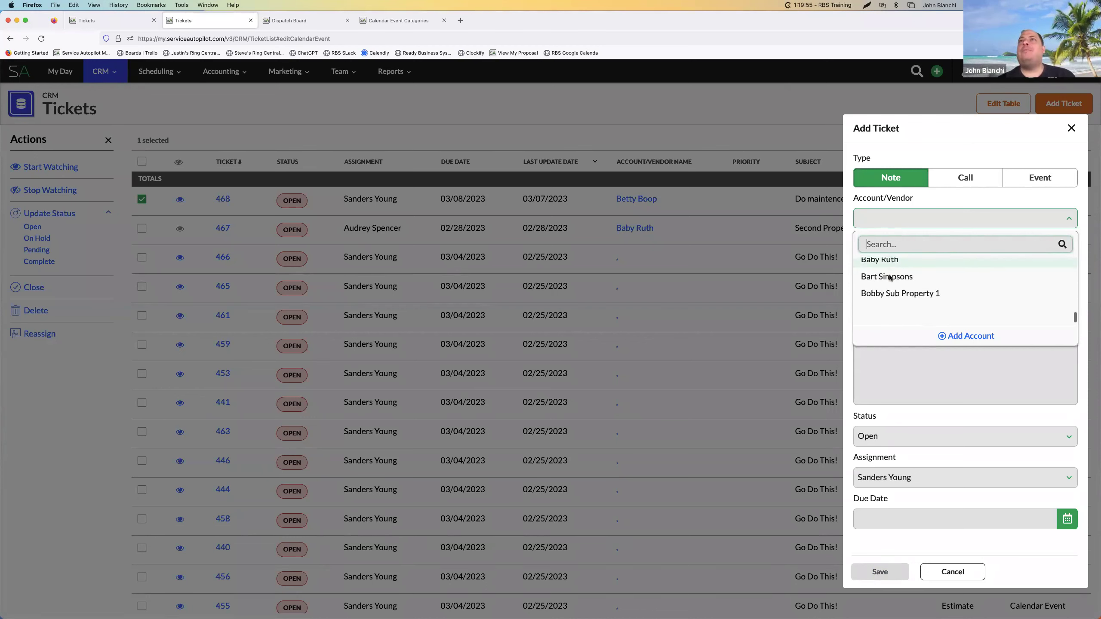
pyautogui.scroll(2, 890, 277)
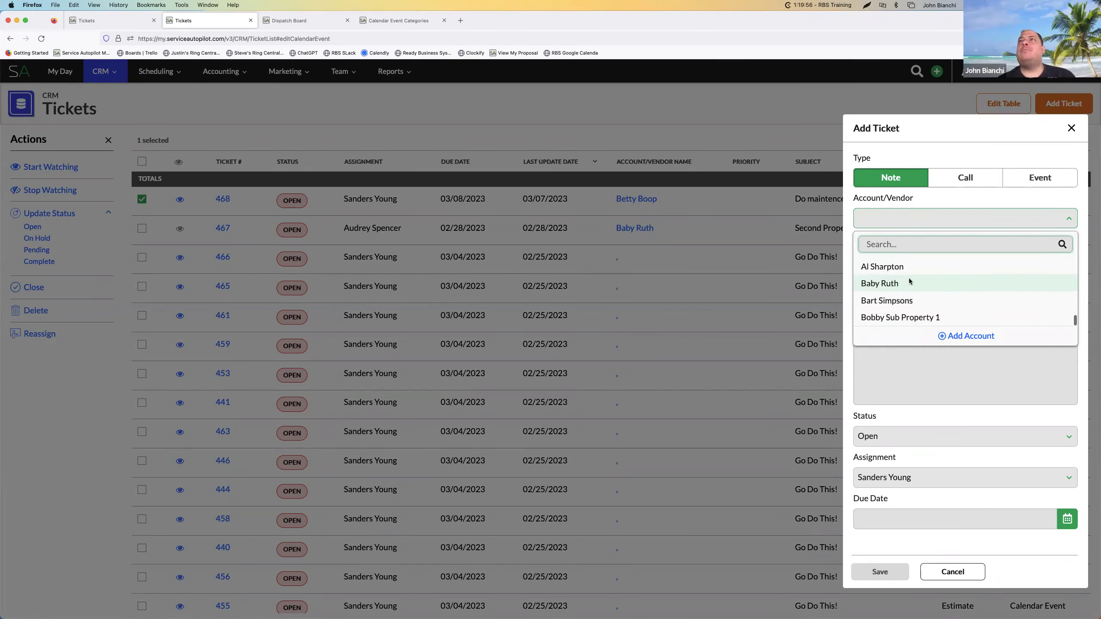
pyautogui.scroll(5, 909, 278)
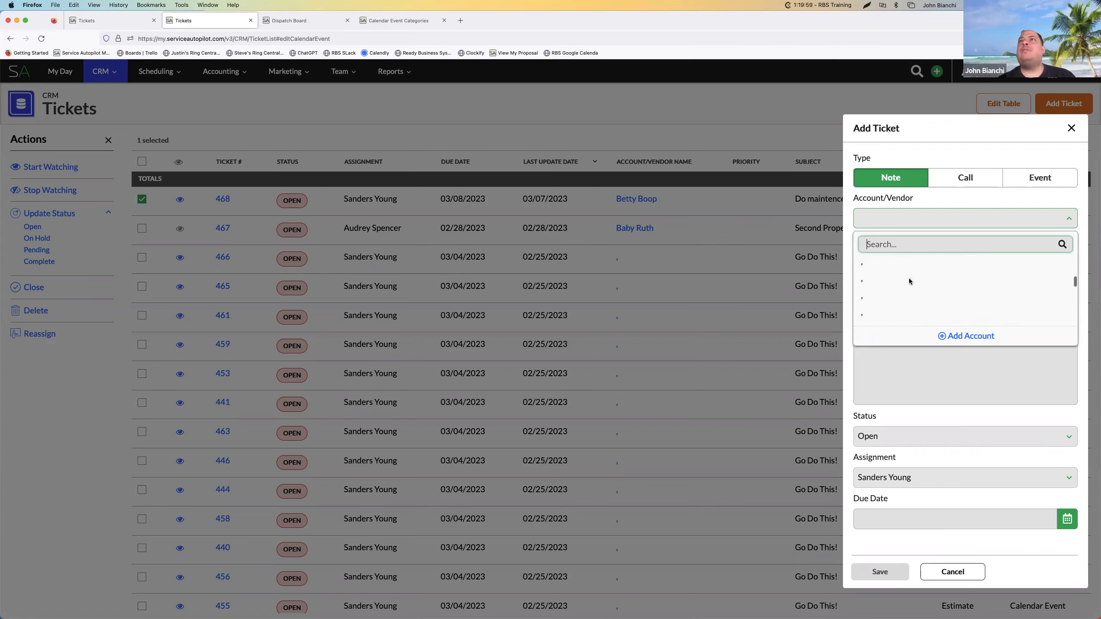
pyautogui.scroll(-5, 909, 278)
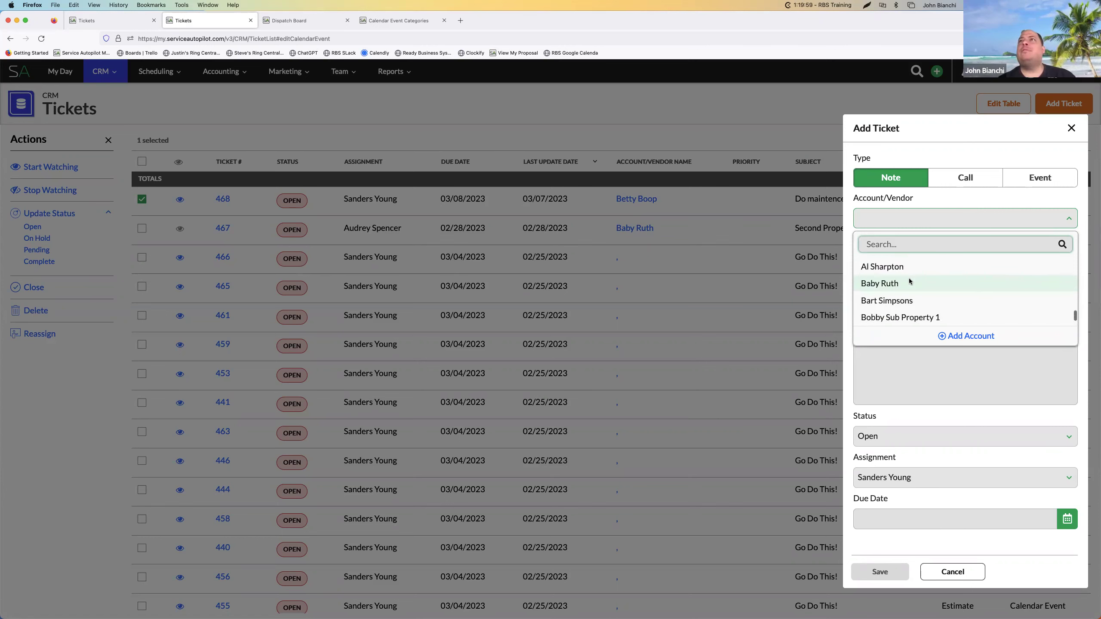
pyautogui.click(886, 283)
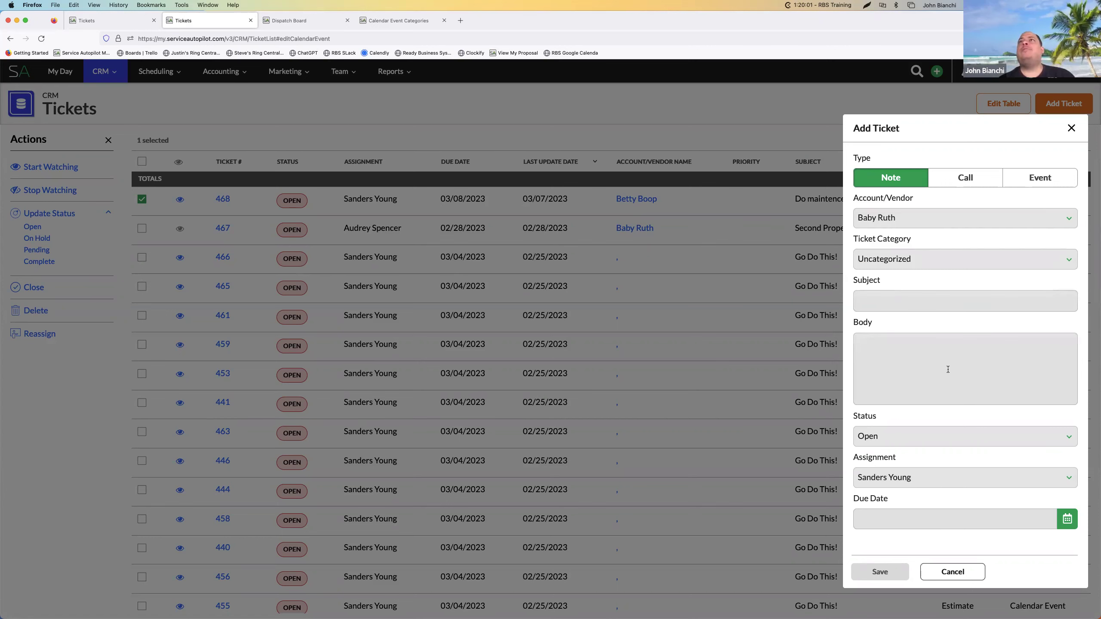
# Set the category to Schedule Service and enter the subject 'Testint Ticket'.
pyautogui.click(894, 260)
pyautogui.scroll(-5, 895, 337)
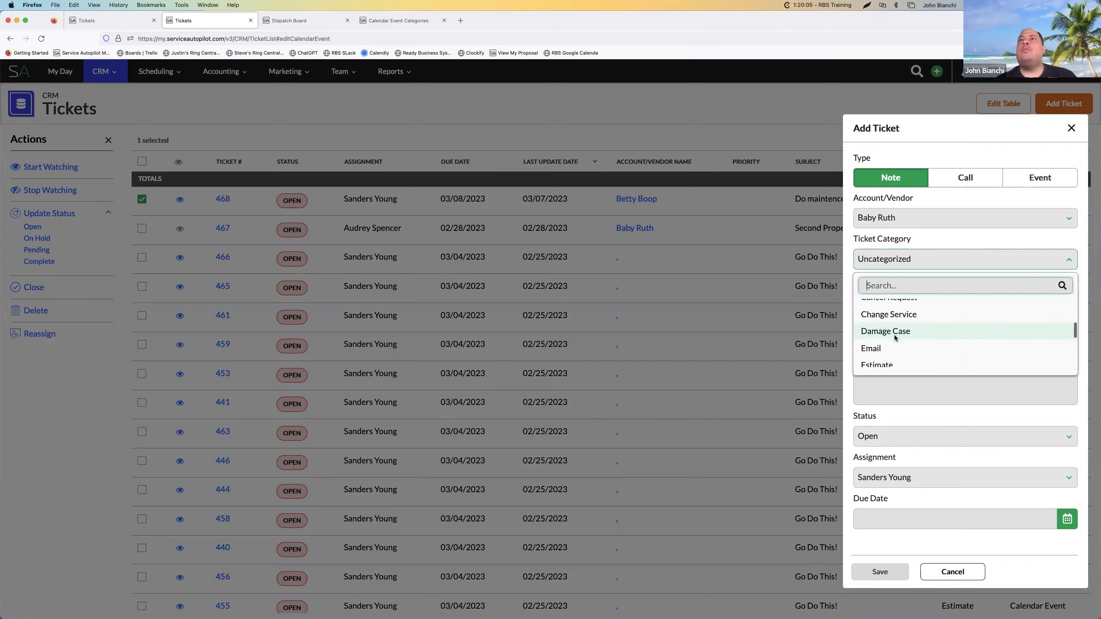
pyautogui.click(894, 336)
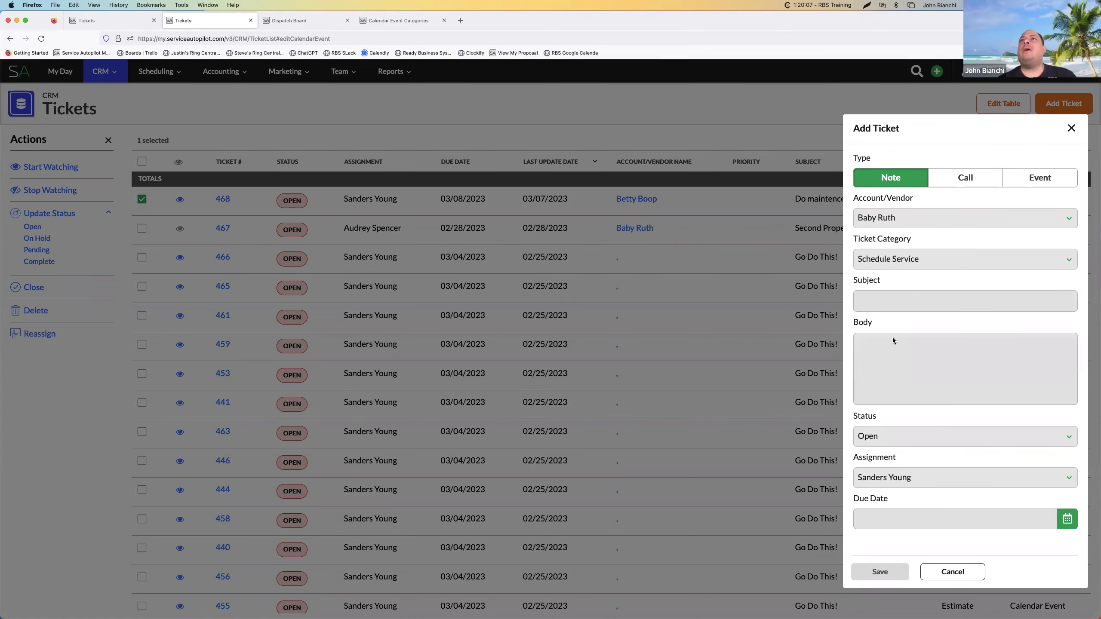
pyautogui.click(891, 306)
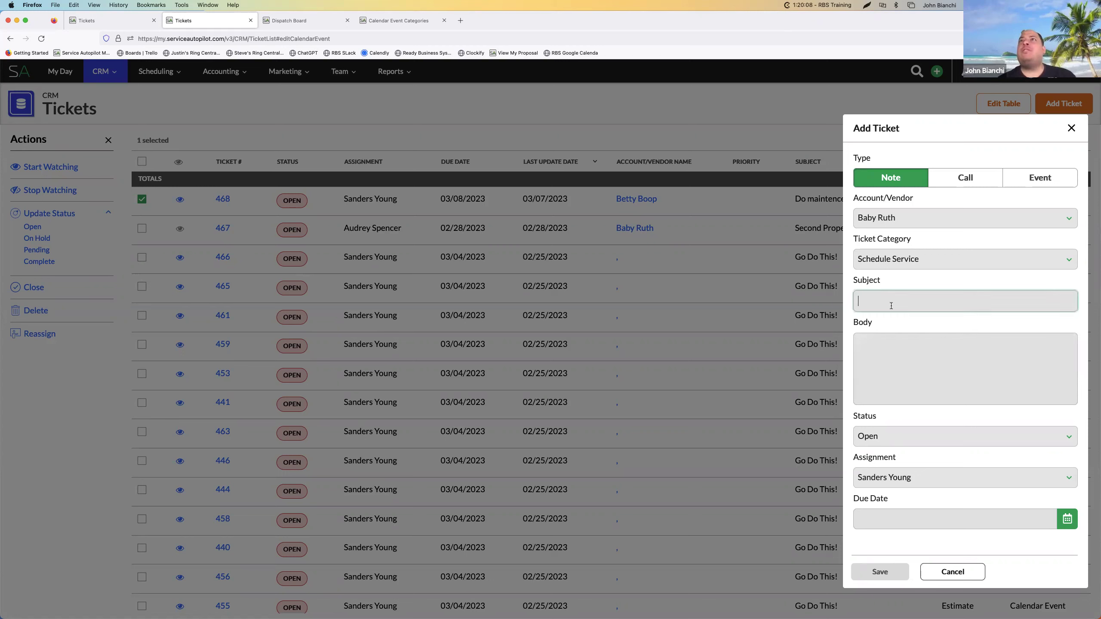
pyautogui.write('Te')
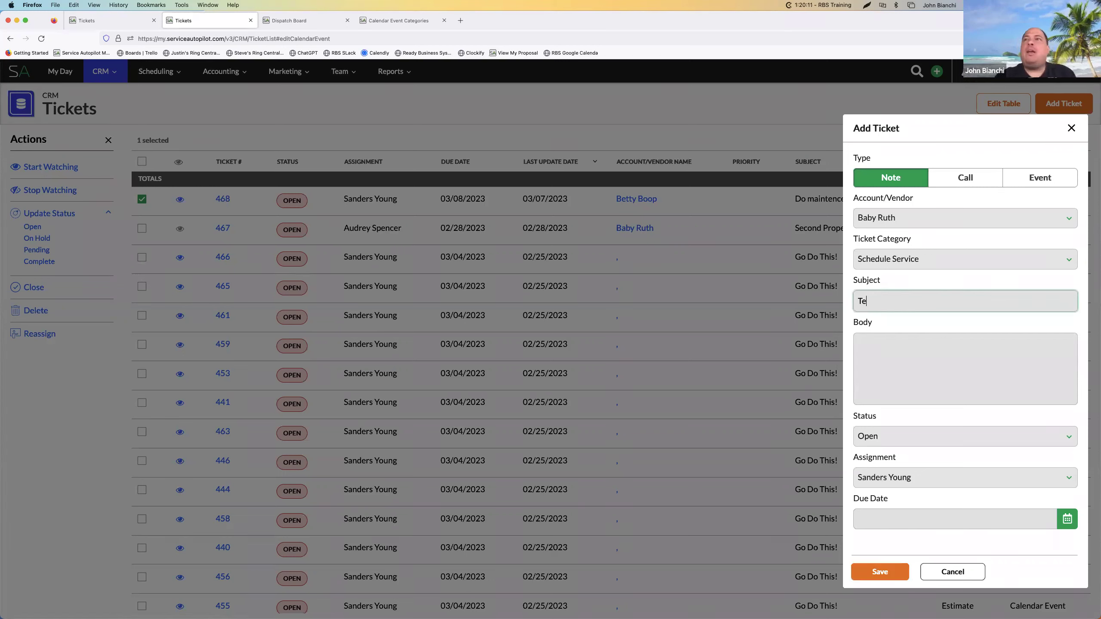
pyautogui.write('stint Ticket')
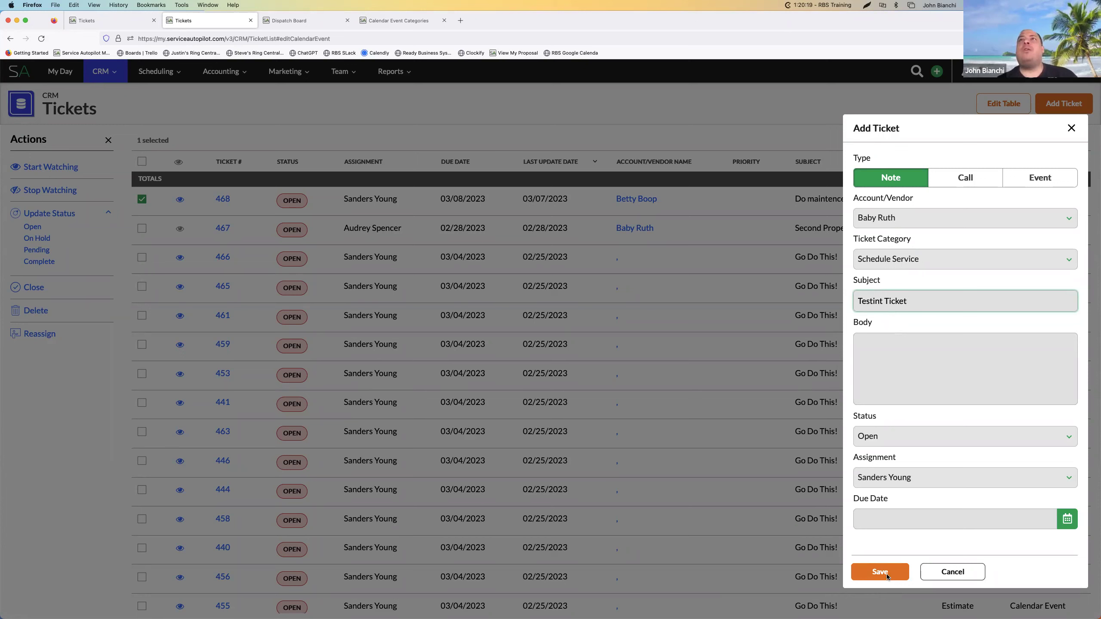
# Change the ticket category to Reschedule Request, passing briefly through Uncategorized.
pyautogui.click(949, 257)
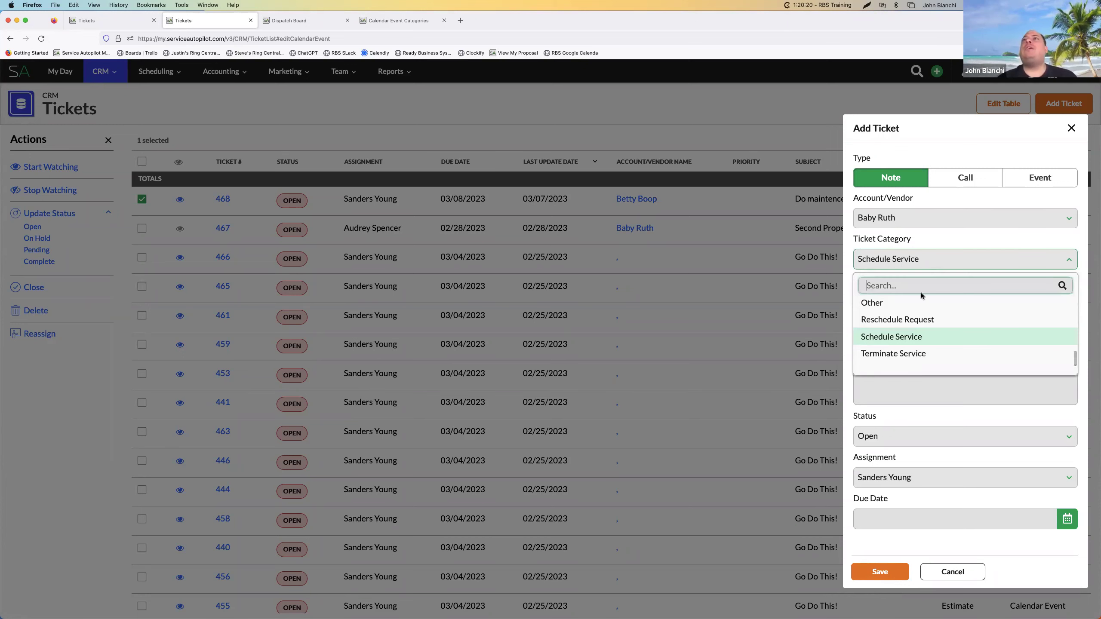
pyautogui.click(929, 258)
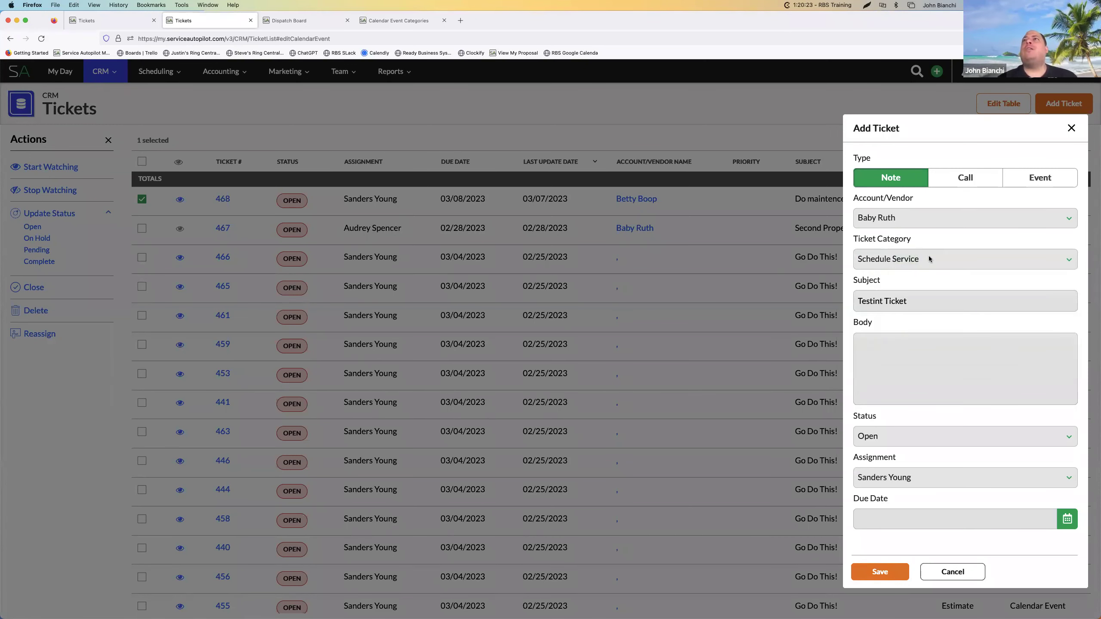
pyautogui.click(929, 259)
pyautogui.scroll(3, 912, 312)
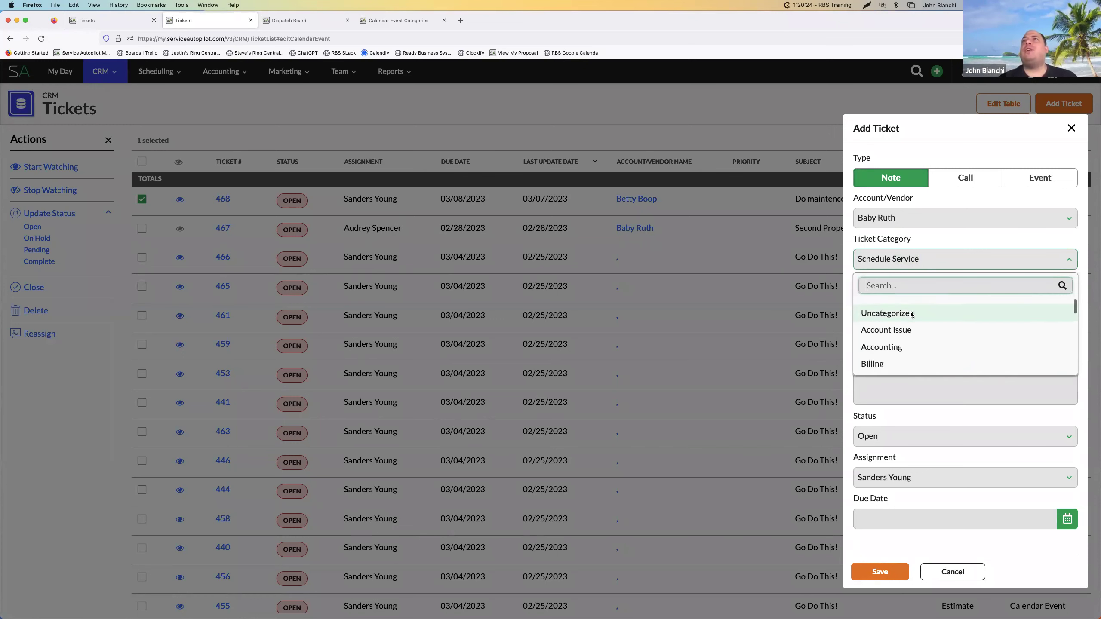
pyautogui.click(911, 308)
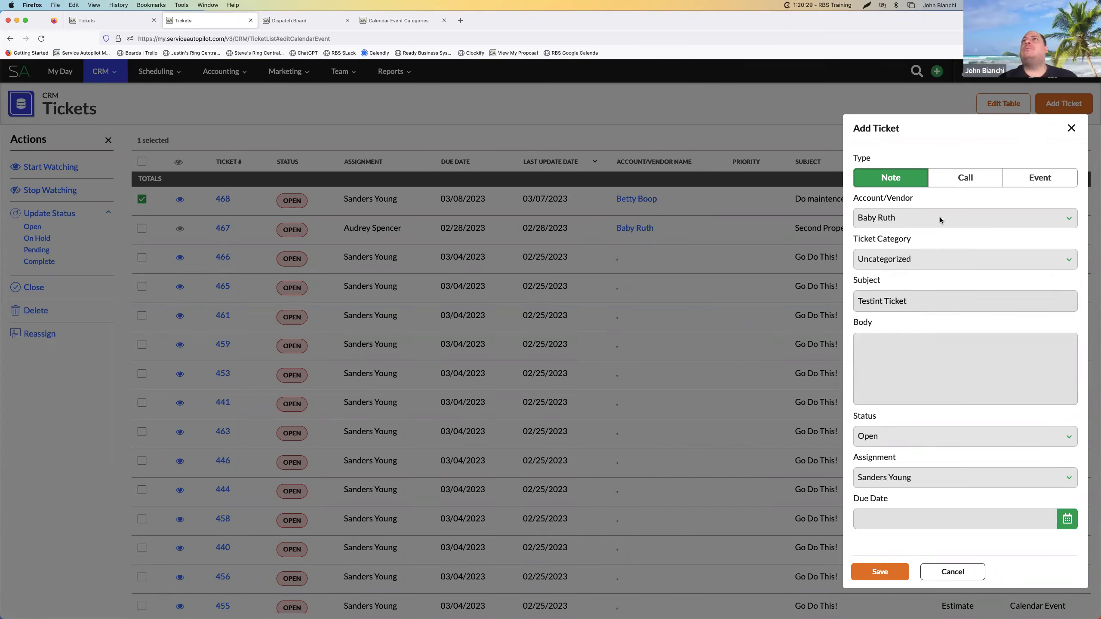
pyautogui.click(937, 260)
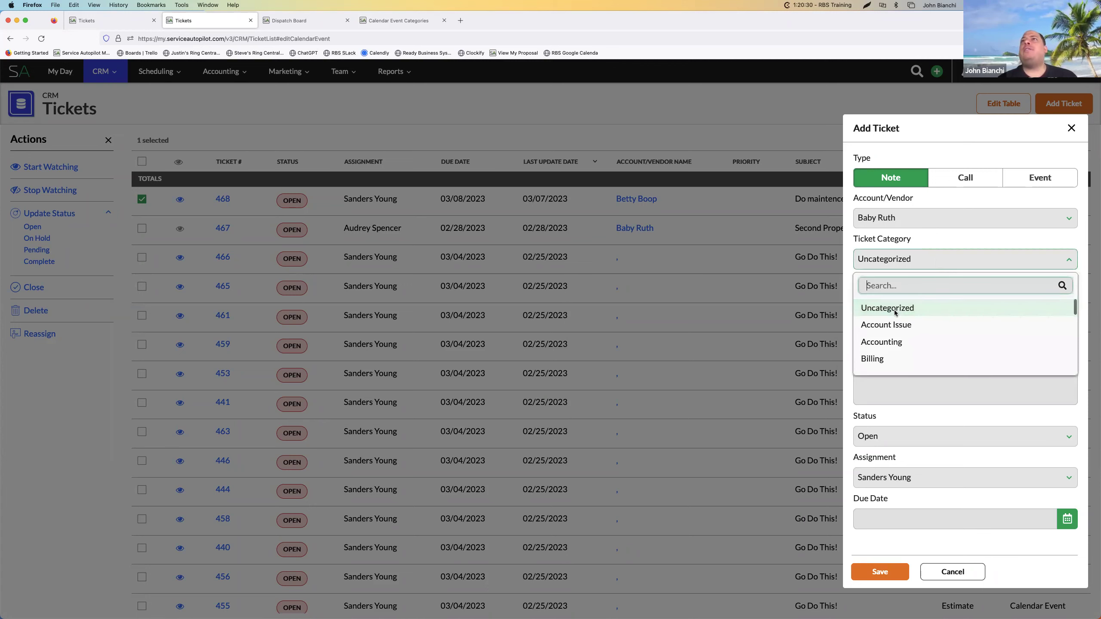
pyautogui.scroll(-5, 888, 320)
pyautogui.click(888, 324)
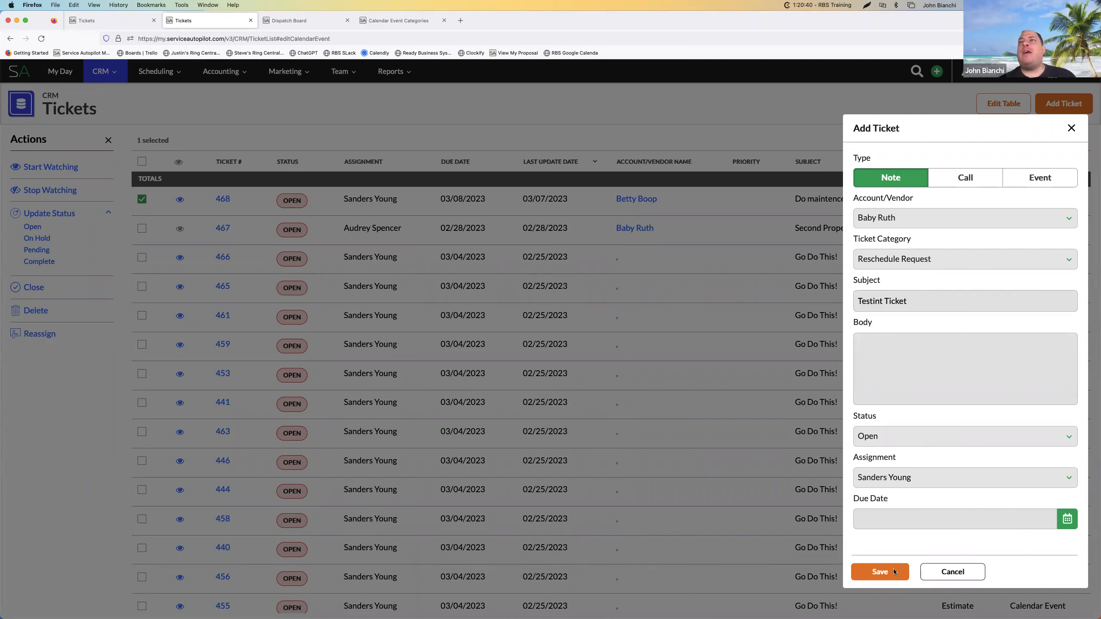
# Switch the ticket type to Event via Call and look over the event category options.
pyautogui.click(966, 178)
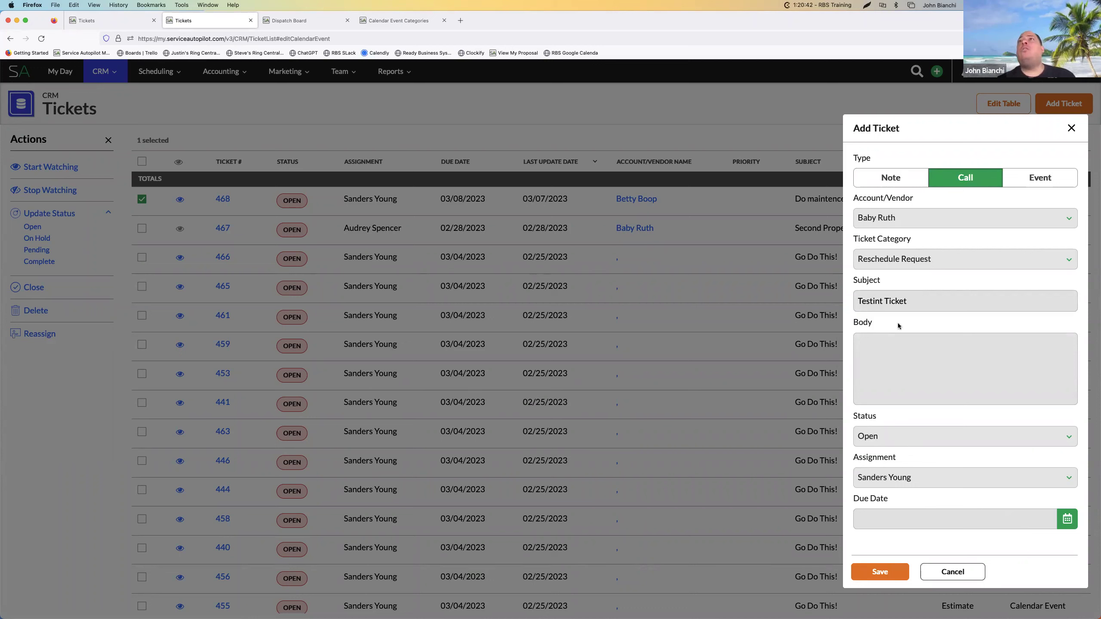
pyautogui.click(1049, 182)
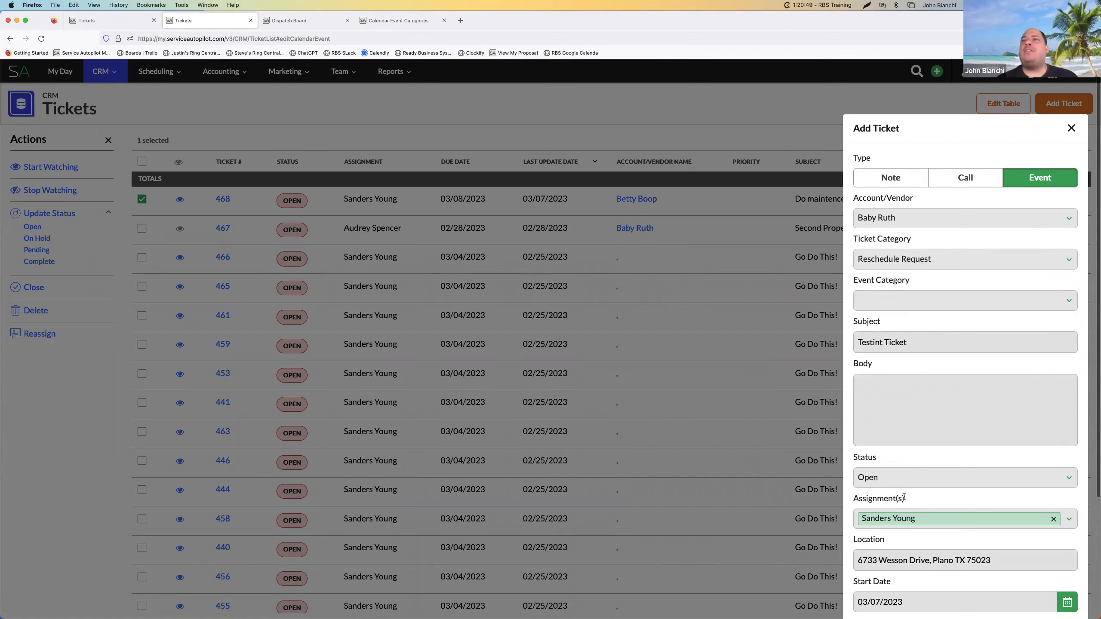
pyautogui.scroll(-5, 914, 484)
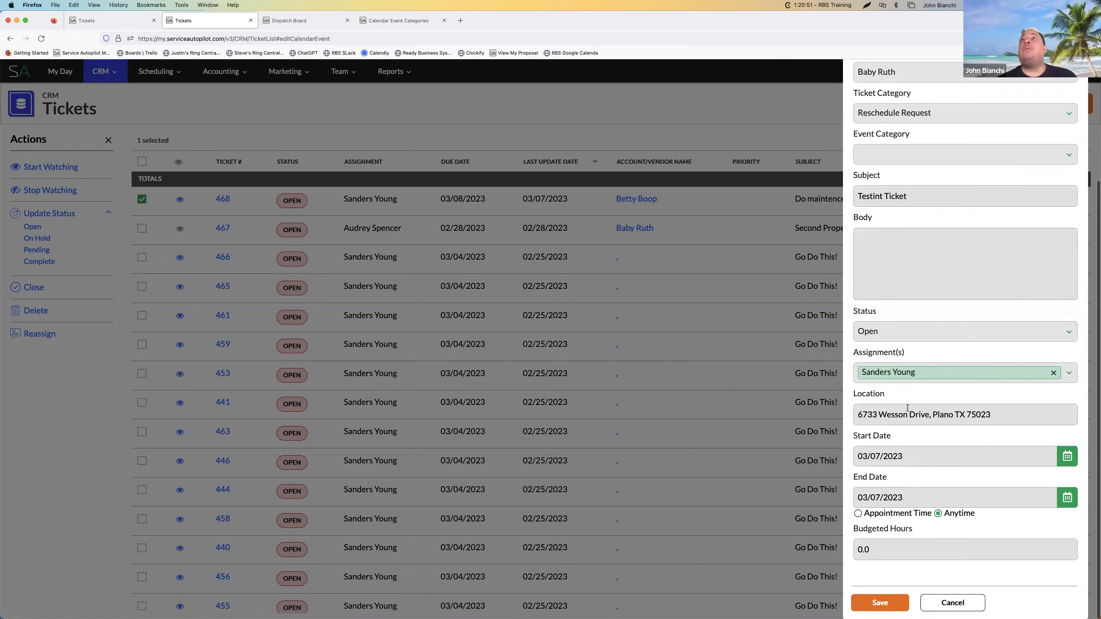
pyautogui.click(905, 157)
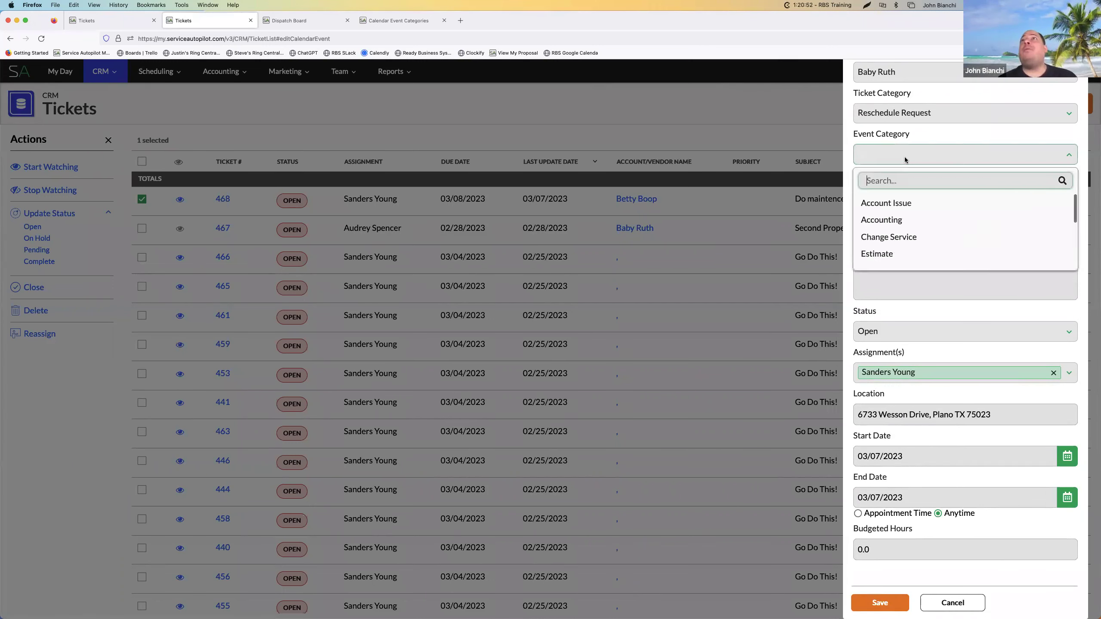
pyautogui.click(890, 488)
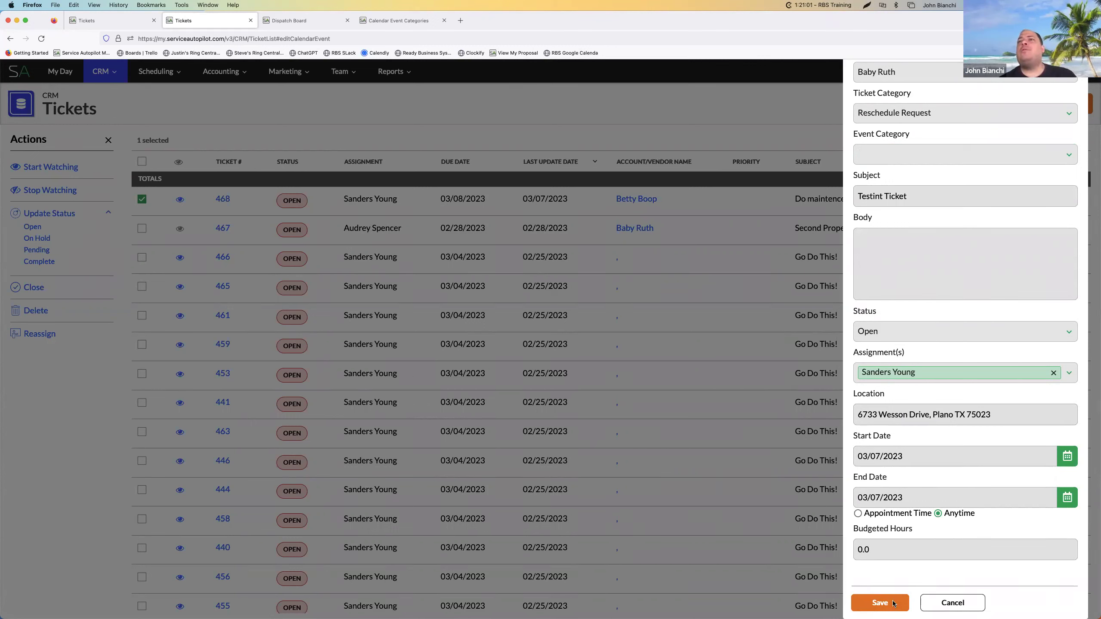
# Correct the subject from 'Testint Ticket' to 'Testing Ticket'.
pyautogui.click(882, 196)
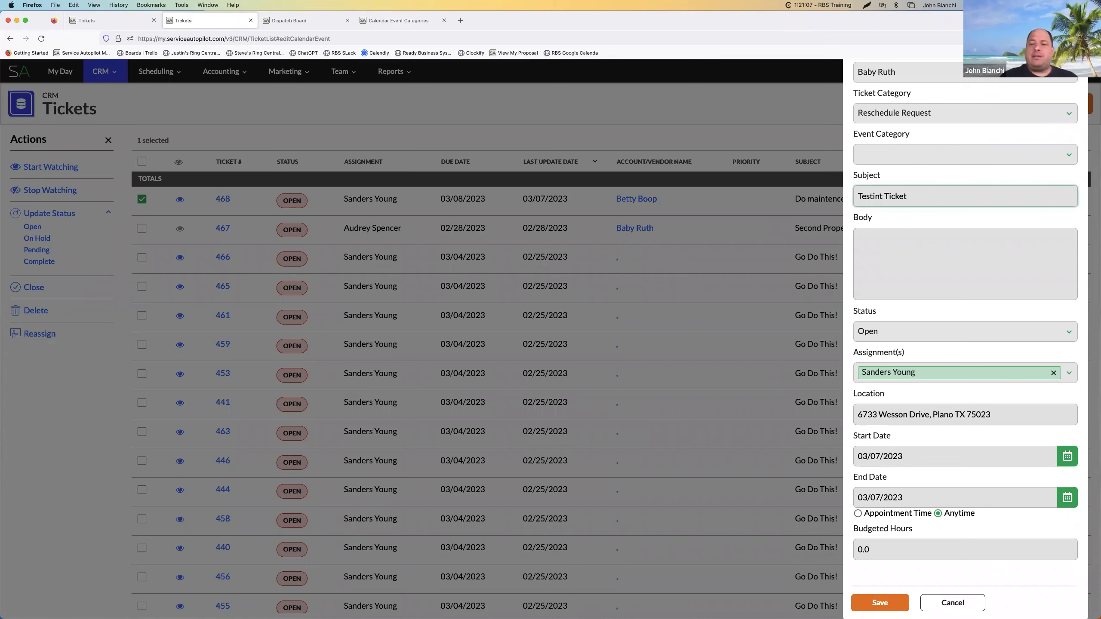
pyautogui.write('g')
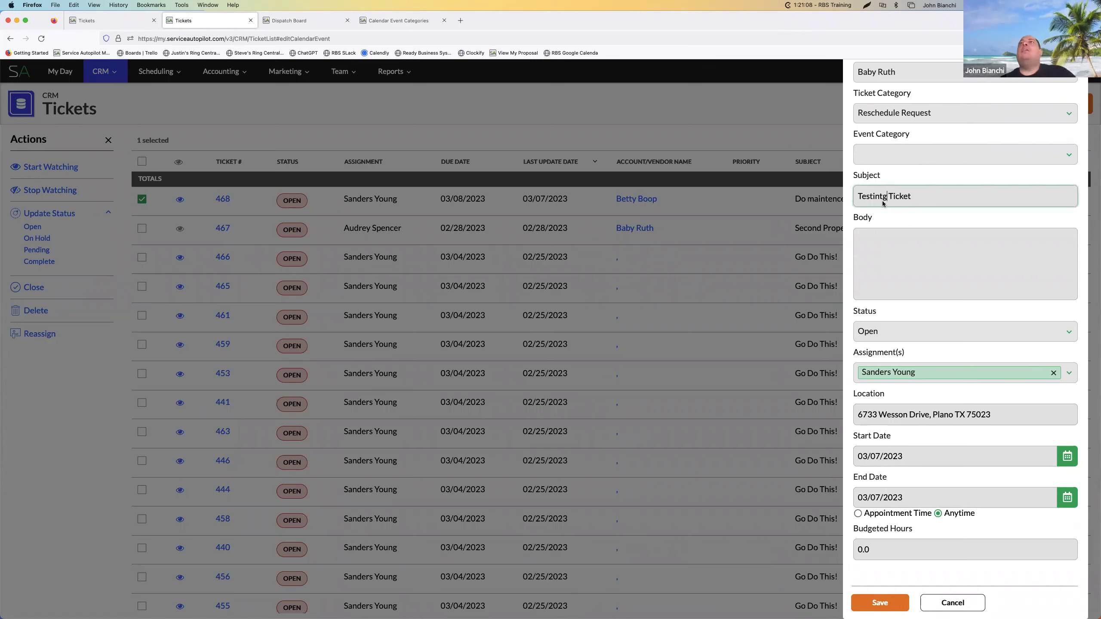
pyautogui.press('BackSpace')
pyautogui.press('BackSpace')
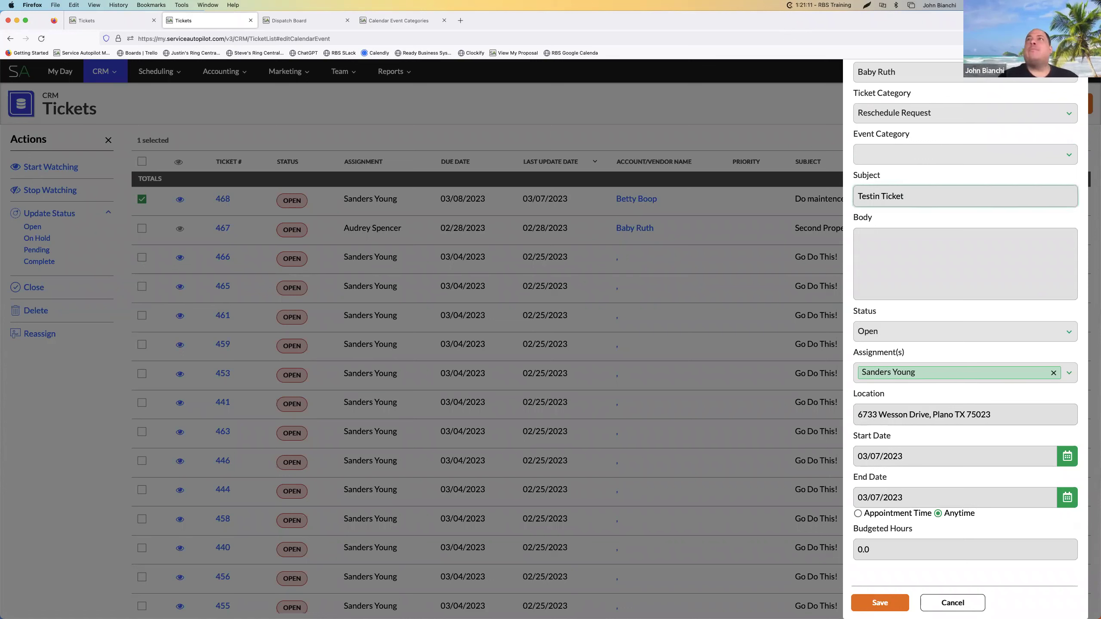
pyautogui.write('g')
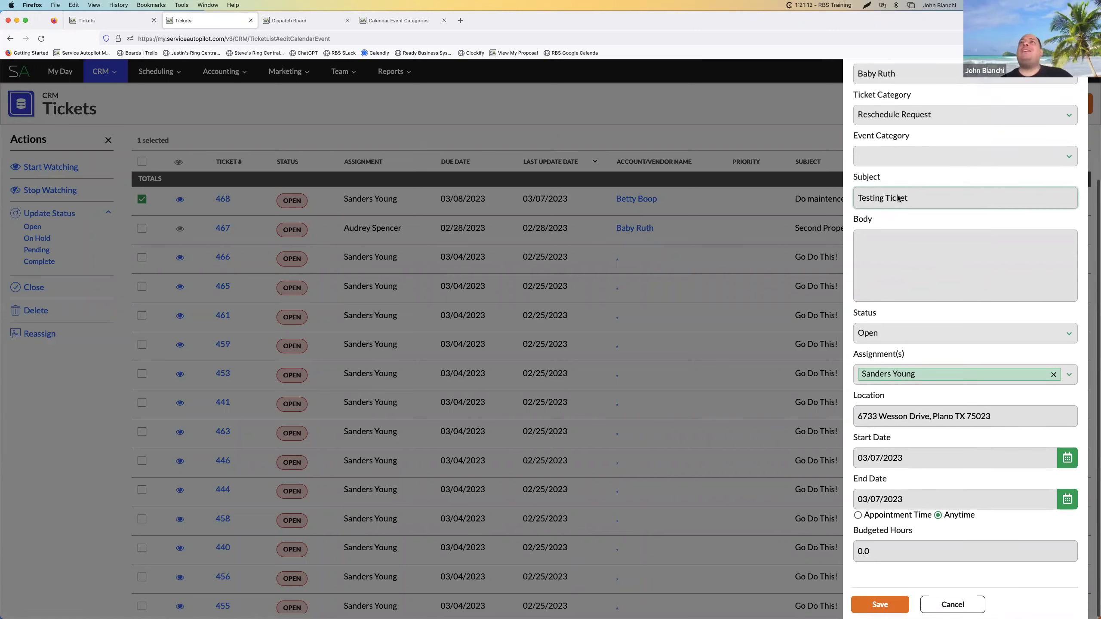
pyautogui.scroll(5, 918, 302)
pyautogui.scroll(-3, 918, 301)
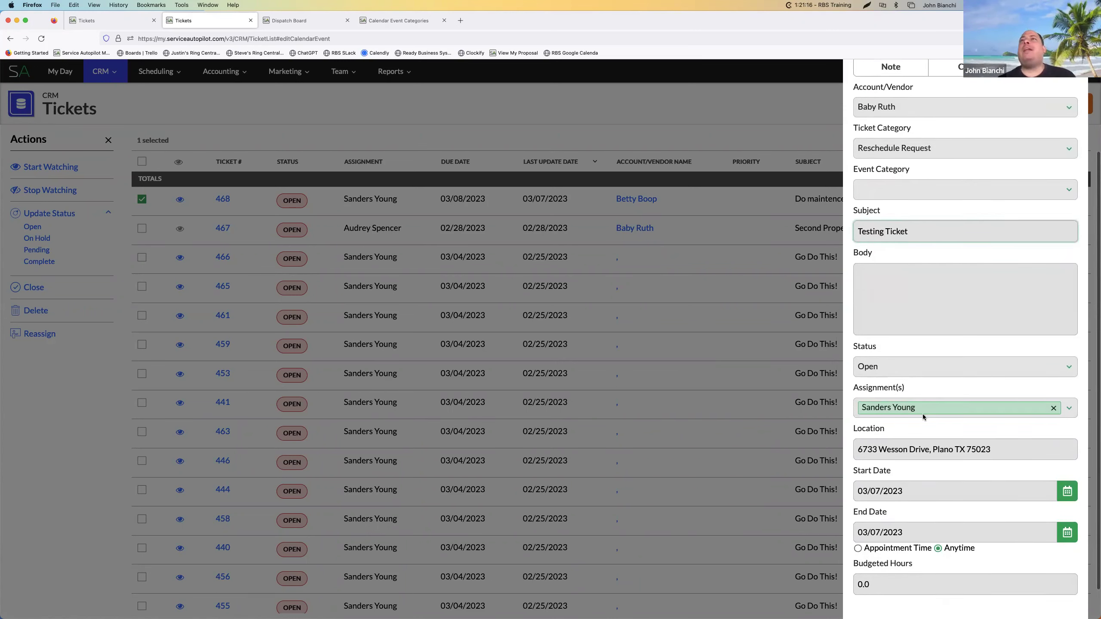
pyautogui.scroll(-1, 917, 395)
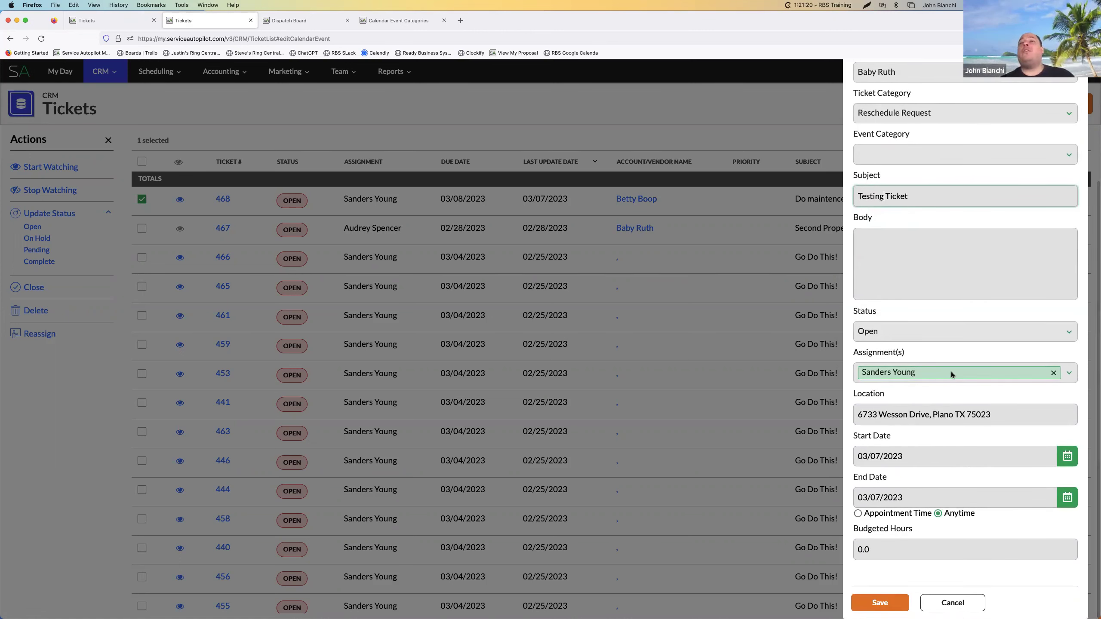
# Browse the Assignment(s) list and close it without changing the assignee.
pyautogui.click(1069, 373)
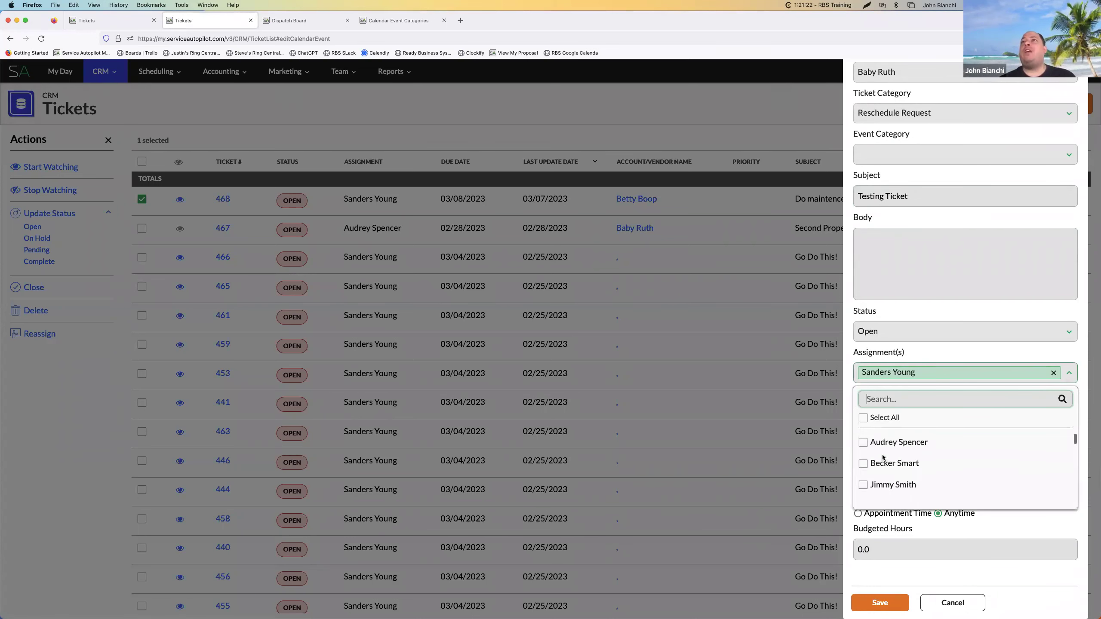
pyautogui.scroll(-3, 882, 463)
pyautogui.scroll(-2, 883, 463)
pyautogui.scroll(5, 880, 457)
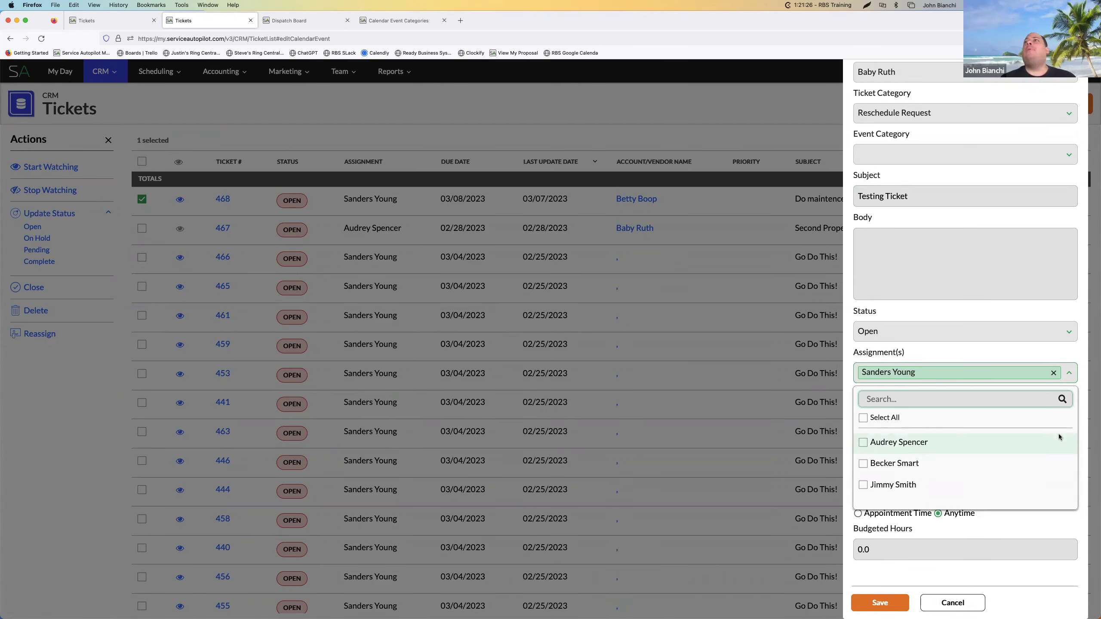
pyautogui.click(998, 357)
pyautogui.scroll(4, 980, 277)
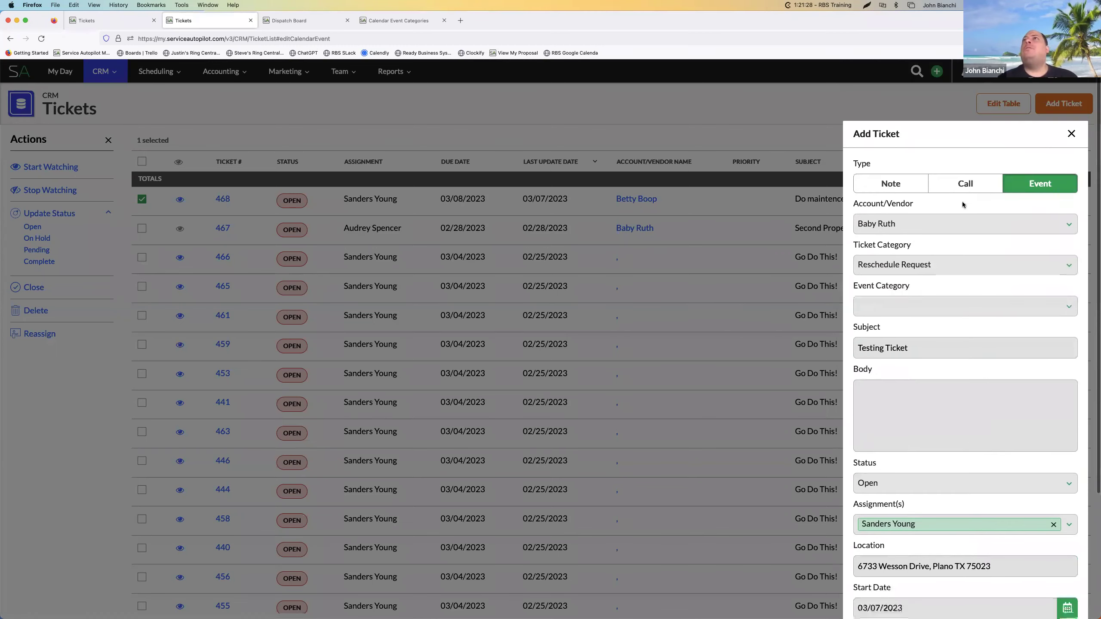
# Change the ticket type back to Note, keeping the existing staff assignment.
pyautogui.click(905, 183)
pyautogui.click(1067, 479)
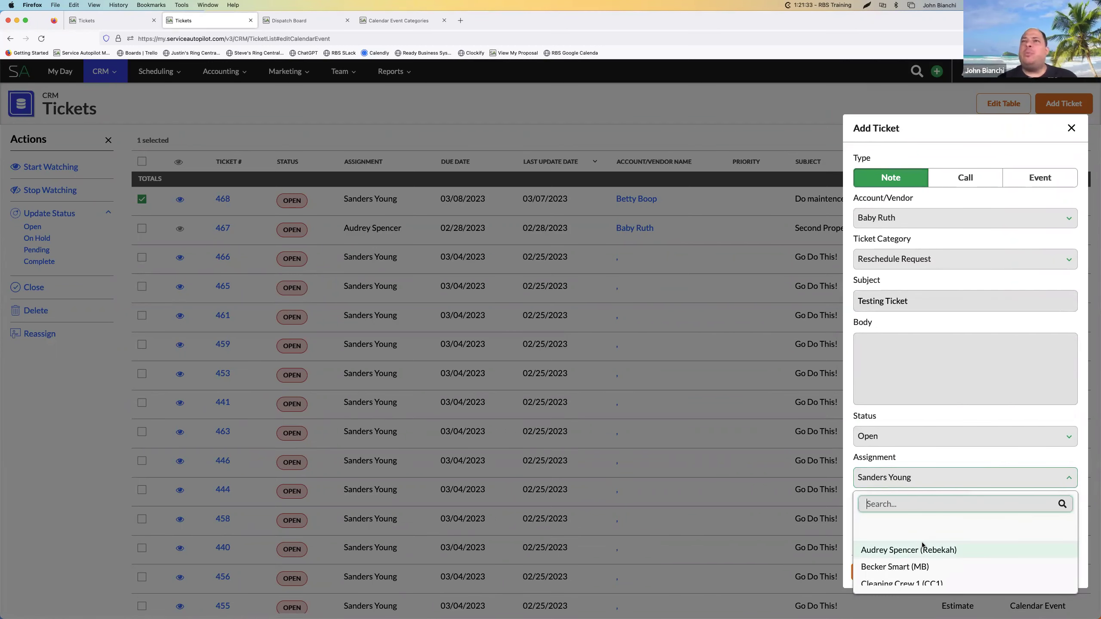
pyautogui.scroll(-5, 941, 544)
pyautogui.click(953, 181)
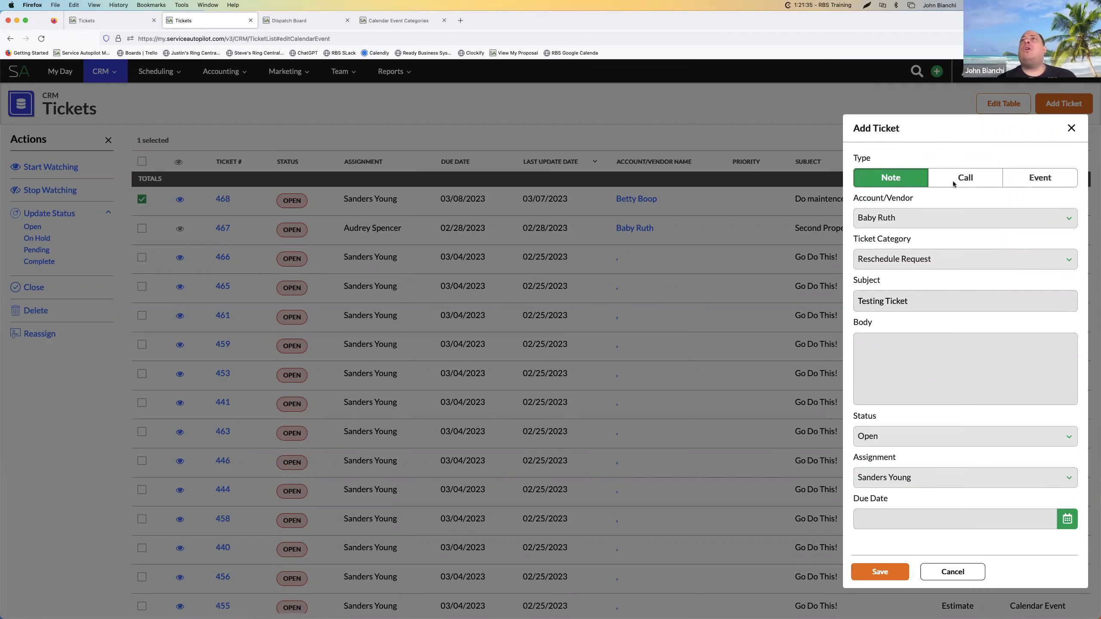
# Review the assignment choices again without changing them, then bring up the Status options.
pyautogui.click(1064, 482)
pyautogui.scroll(-5, 921, 559)
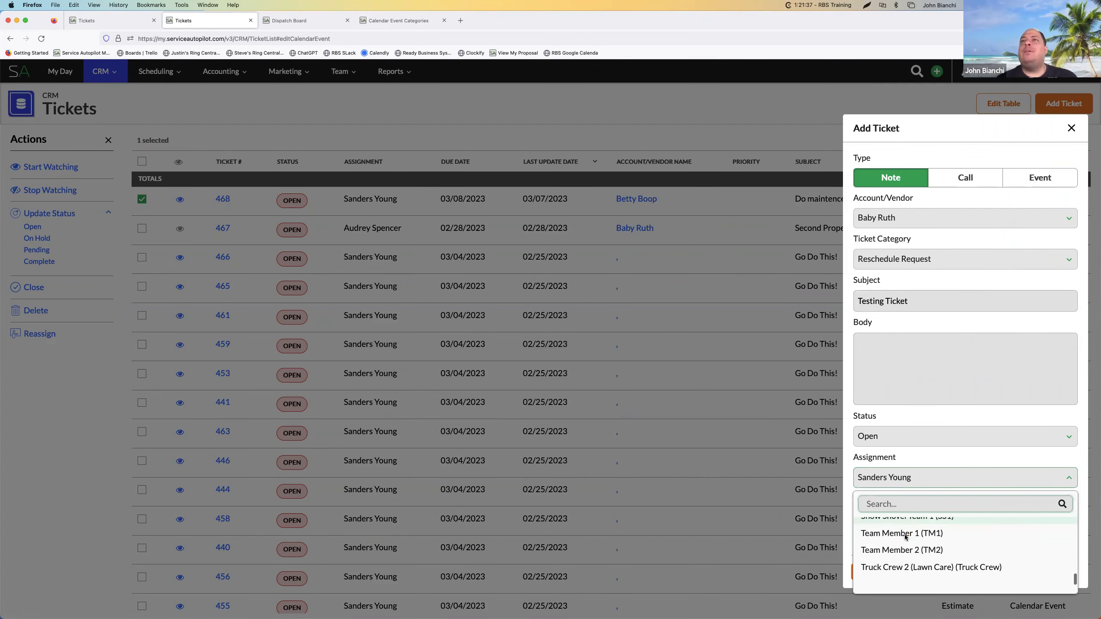
pyautogui.scroll(5, 921, 570)
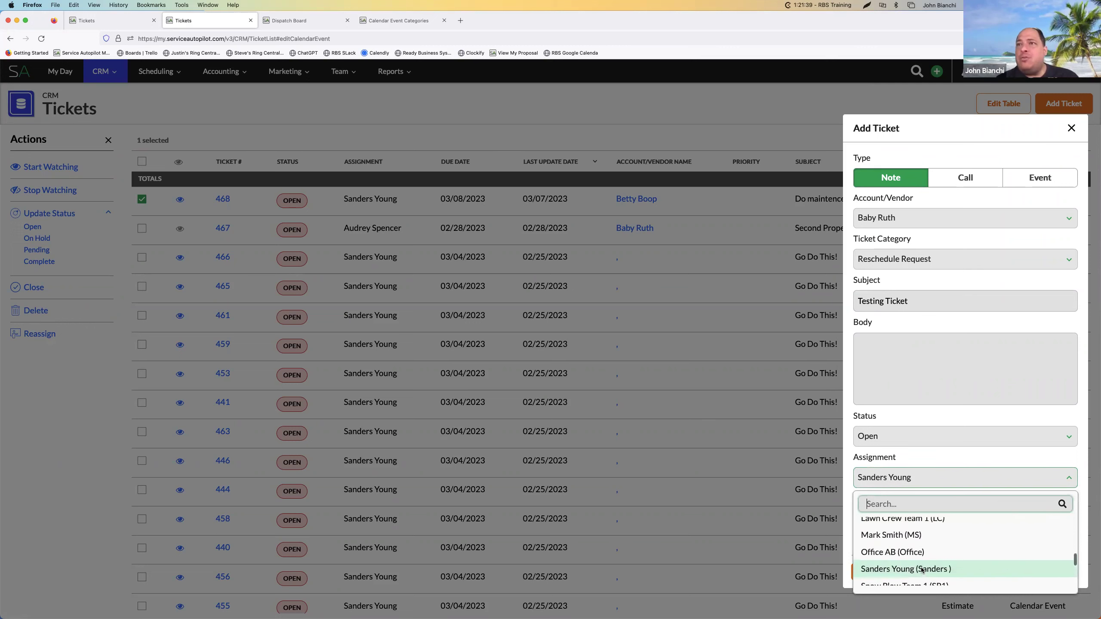
pyautogui.scroll(3, 921, 570)
pyautogui.scroll(-8, 910, 559)
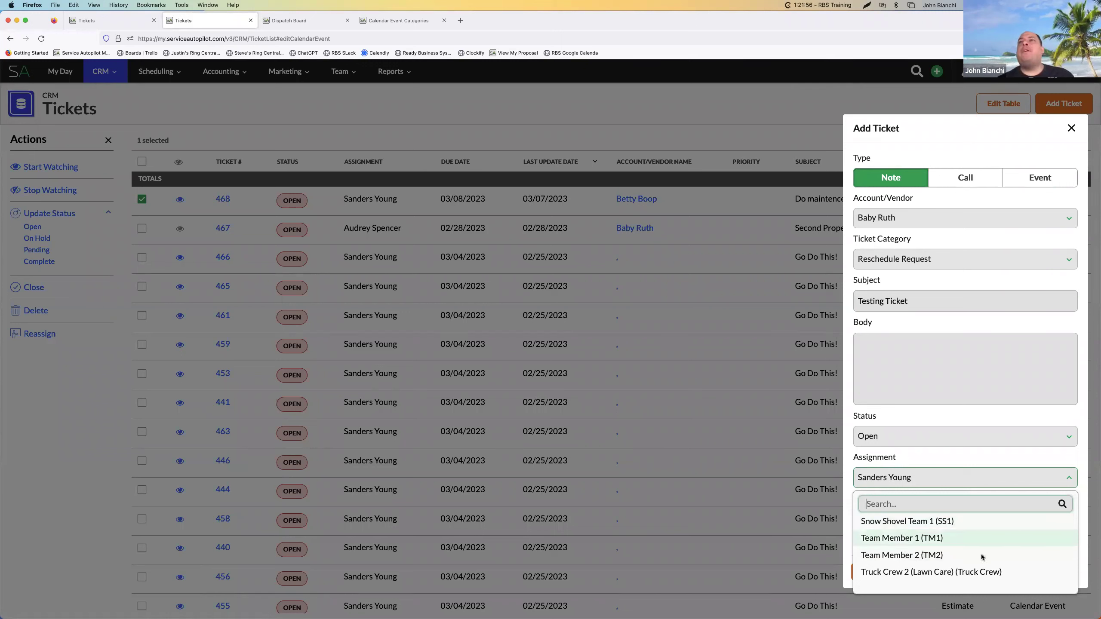
pyautogui.click(980, 456)
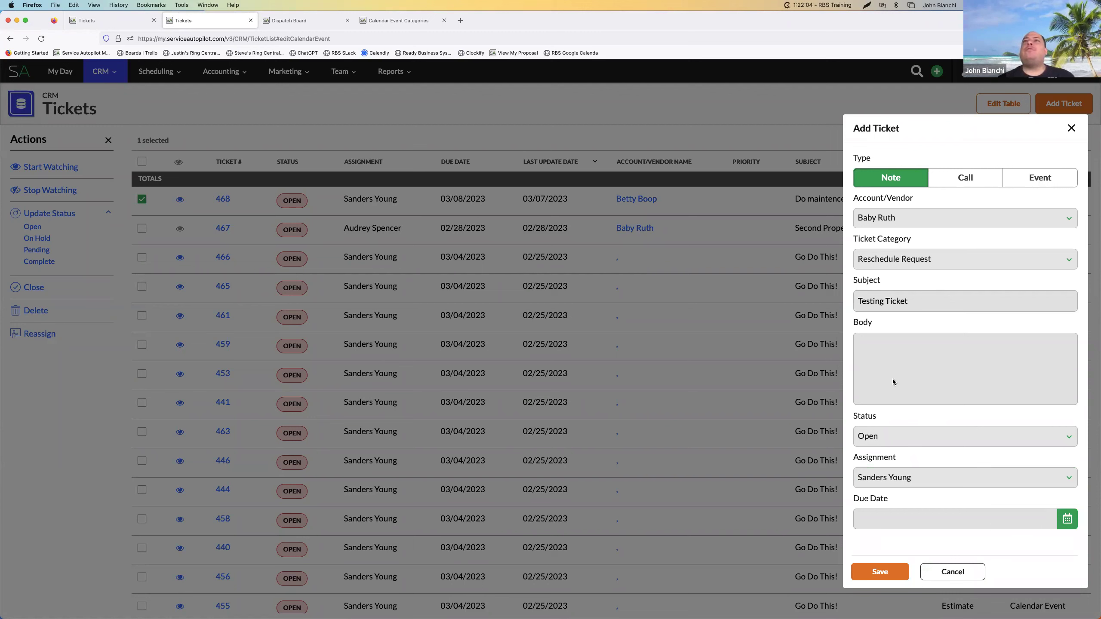
pyautogui.click(905, 442)
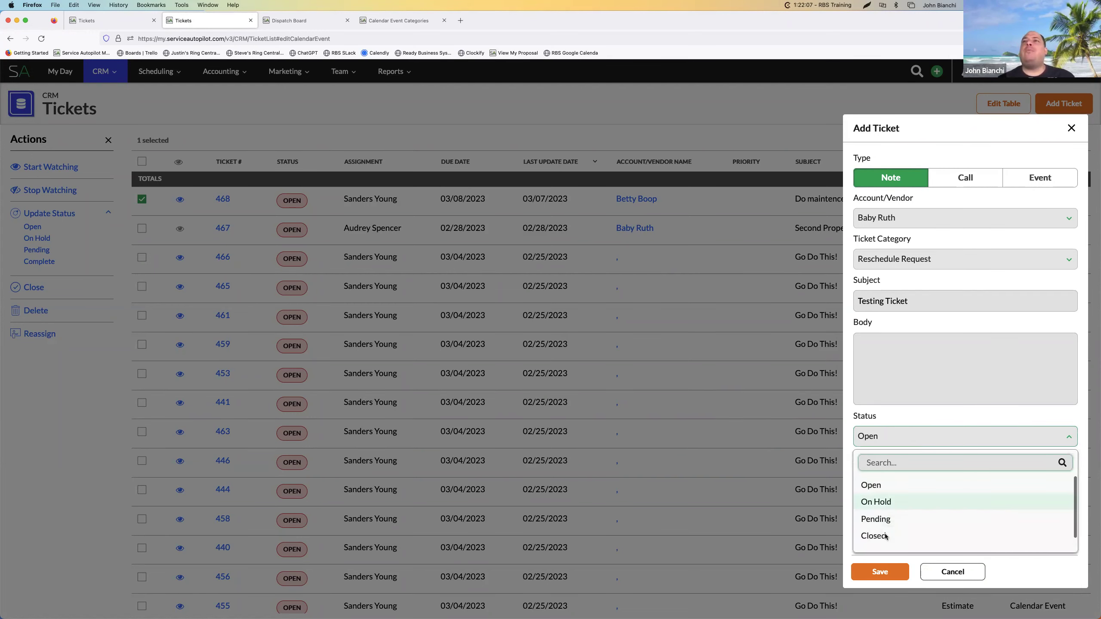